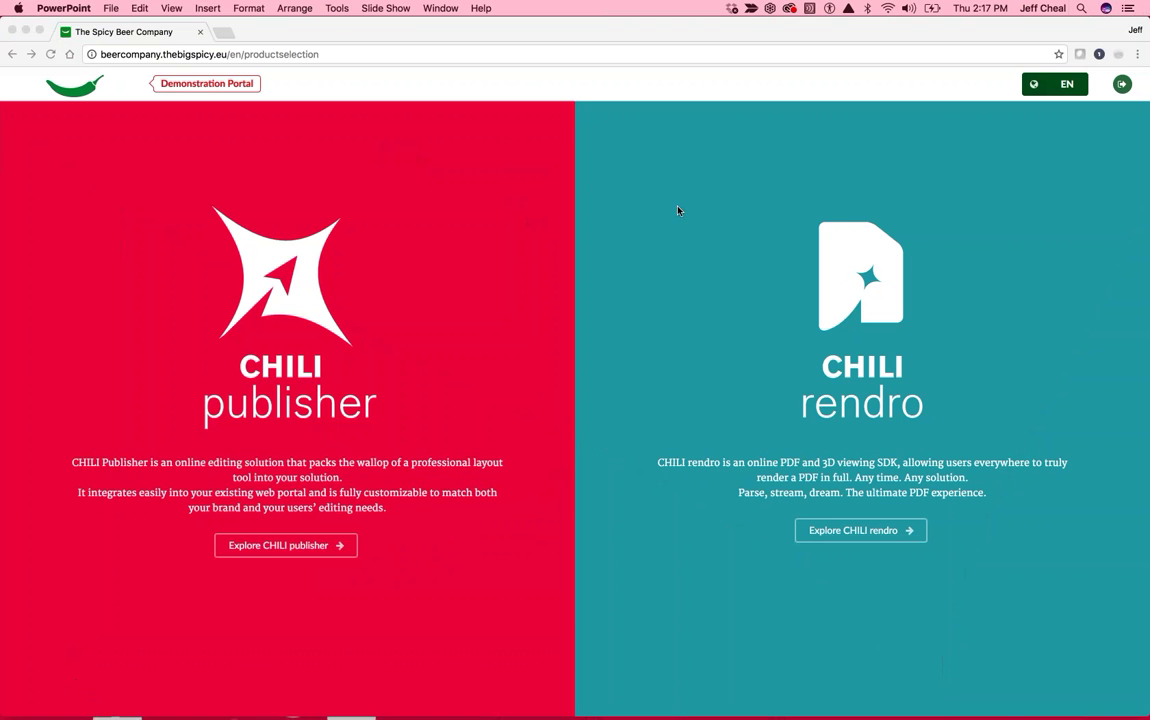
Step: In Chrome, enter the CHILI publisher concepts gallery from the product selection page
click(689, 228)
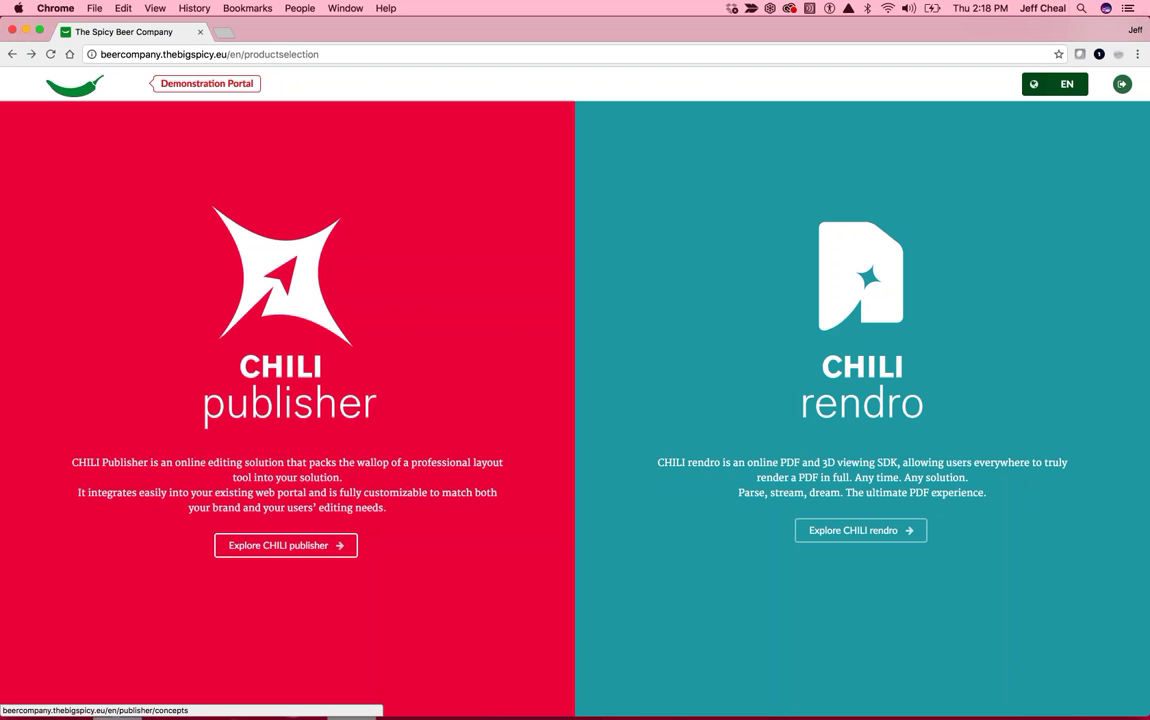
click(285, 545)
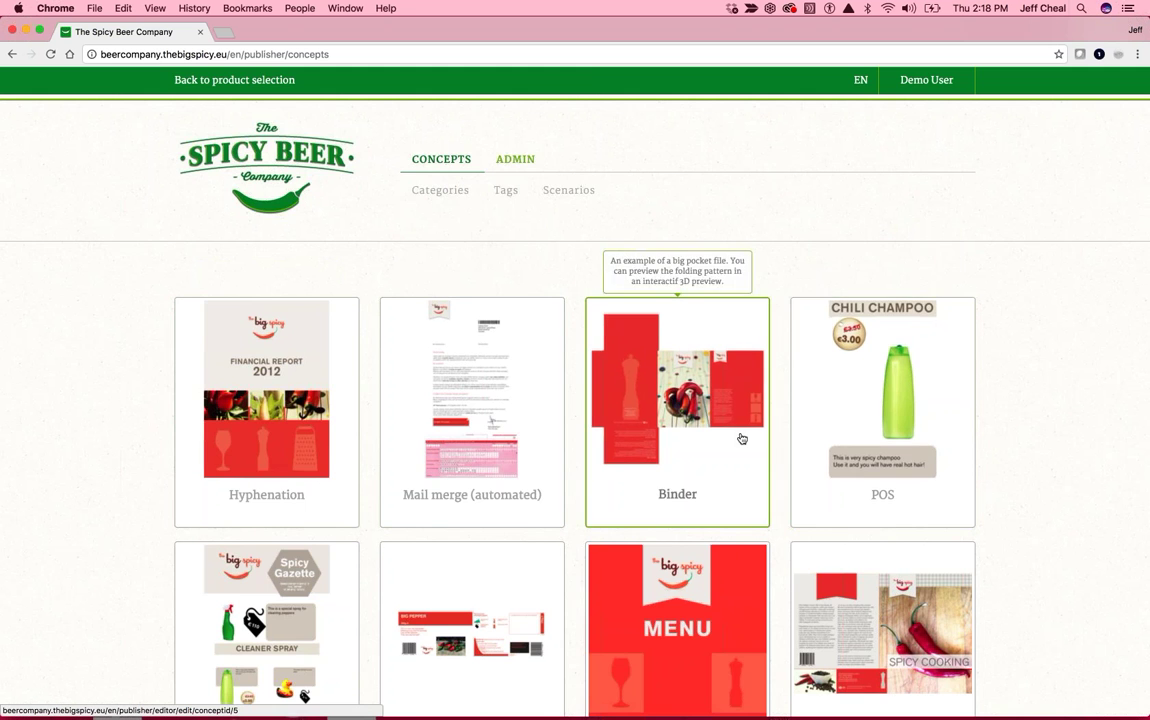
Step: Filter the concepts to the Commercial Print category and the 'Spicy introduction' scenario
scroll(741, 438, down, 10)
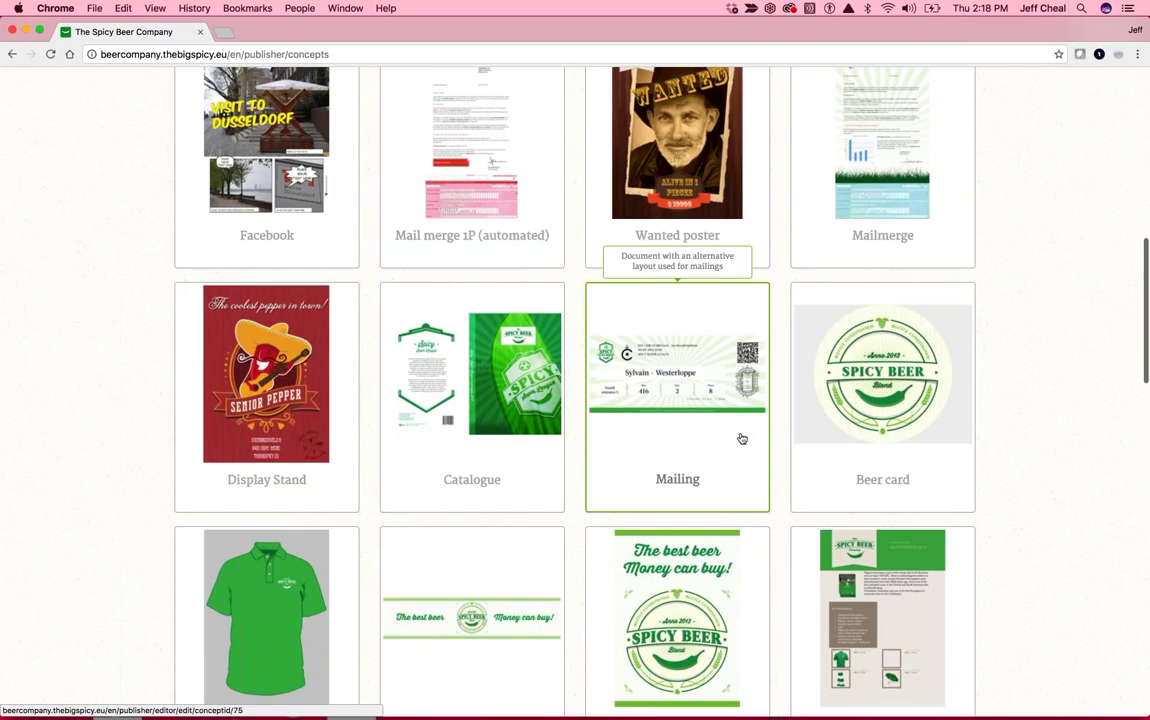
scroll(741, 438, up, 10)
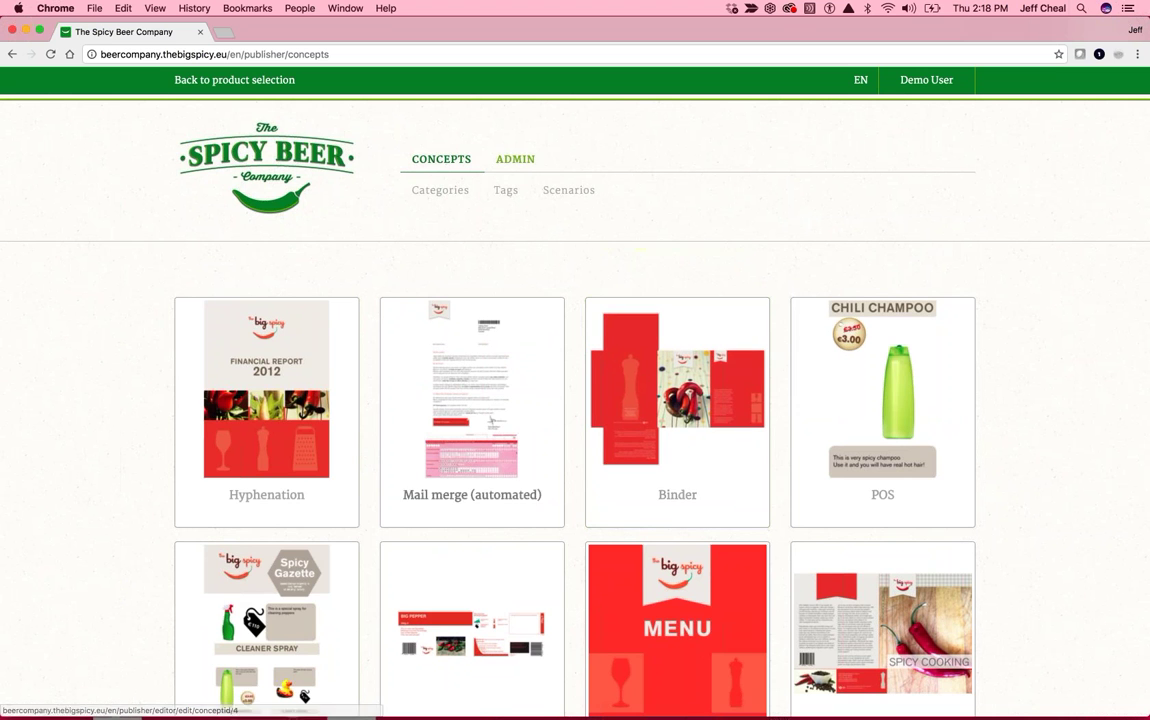
click(454, 198)
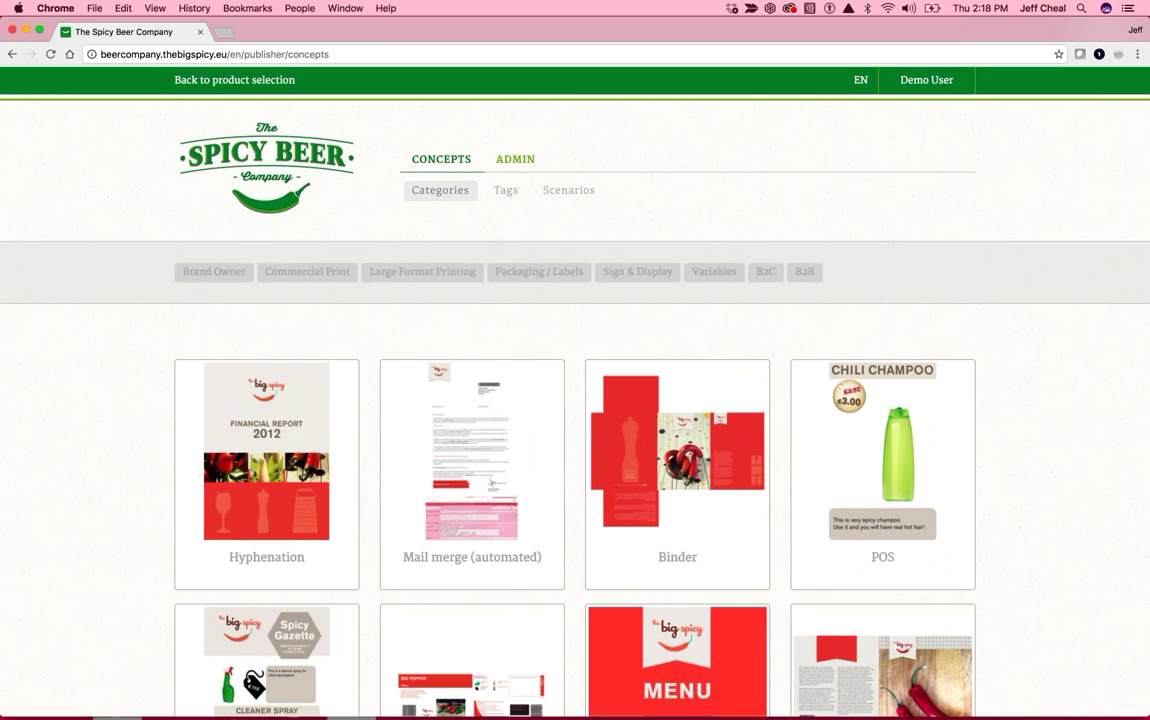
click(321, 272)
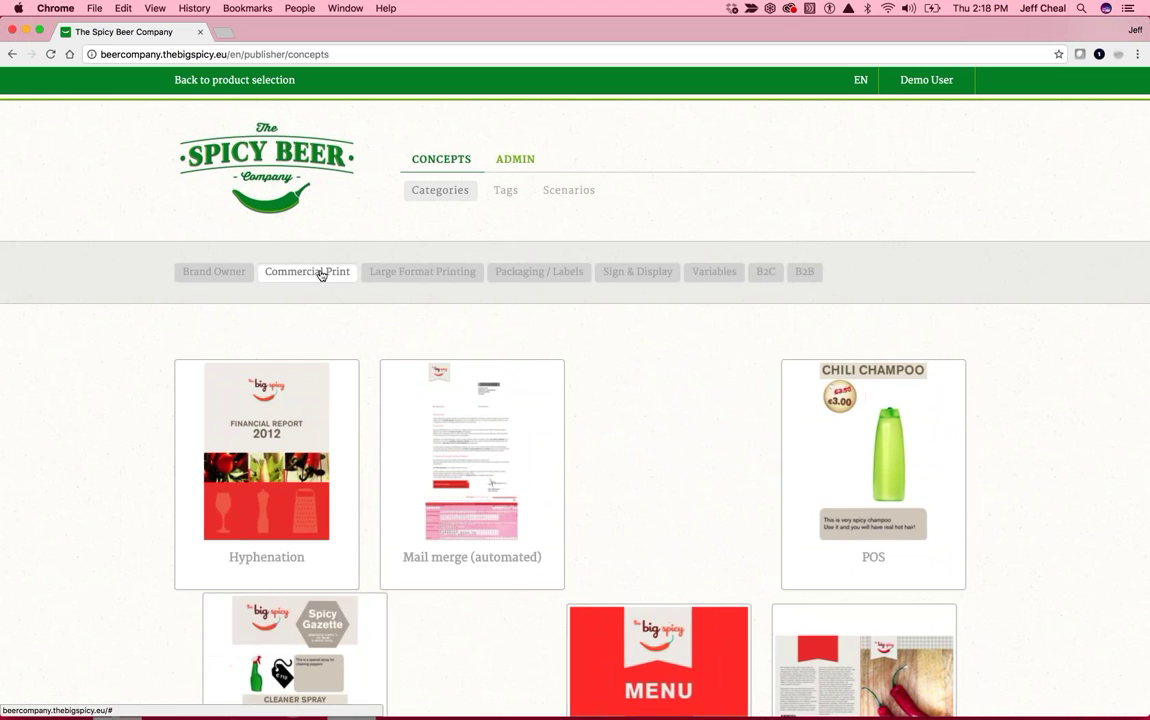
click(568, 190)
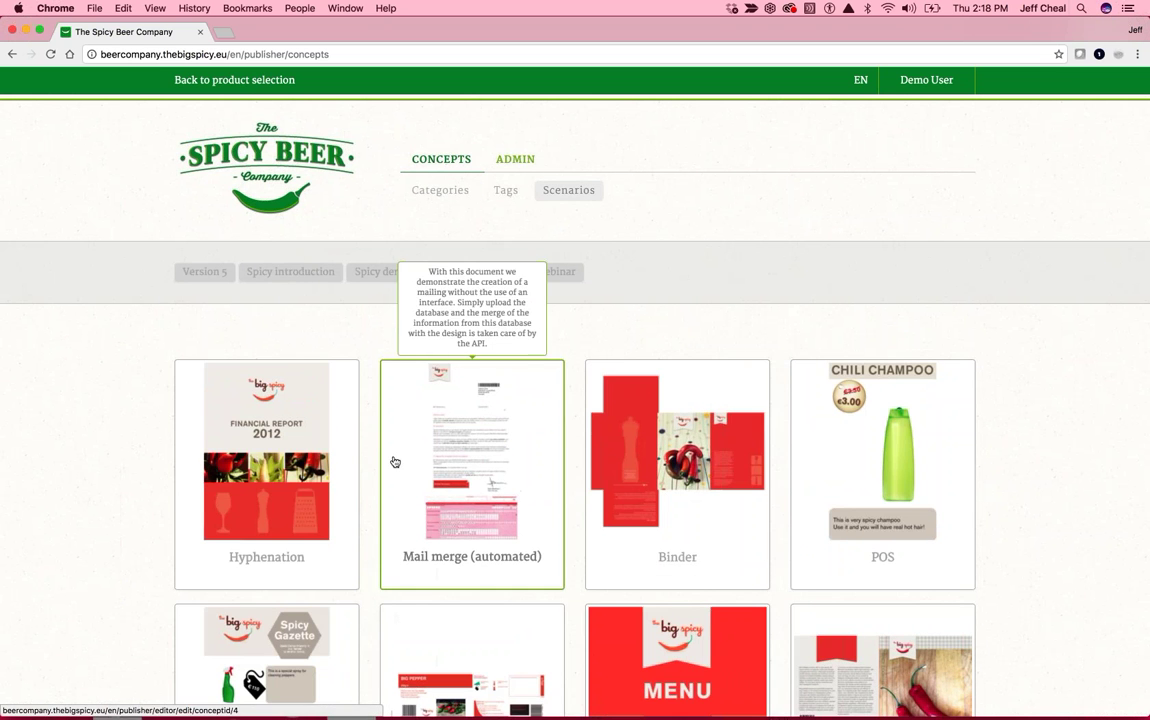
click(316, 278)
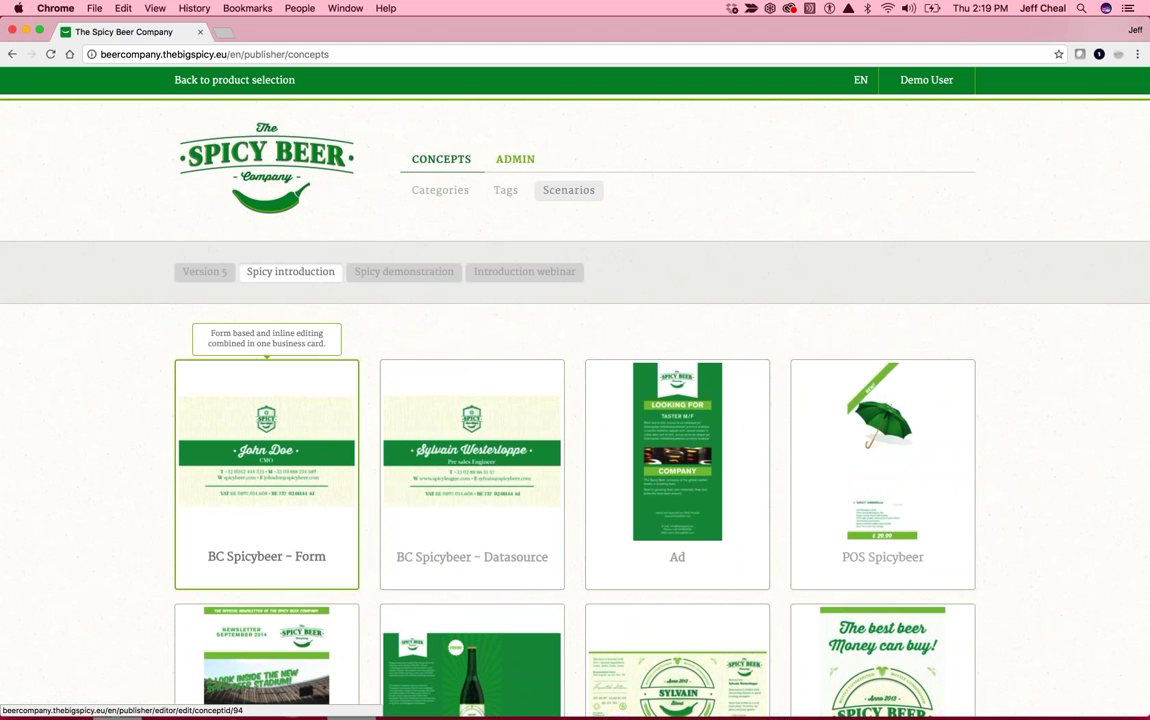
Step: Open the 'BC Spicybeer - Form' business card template in the editor
click(291, 423)
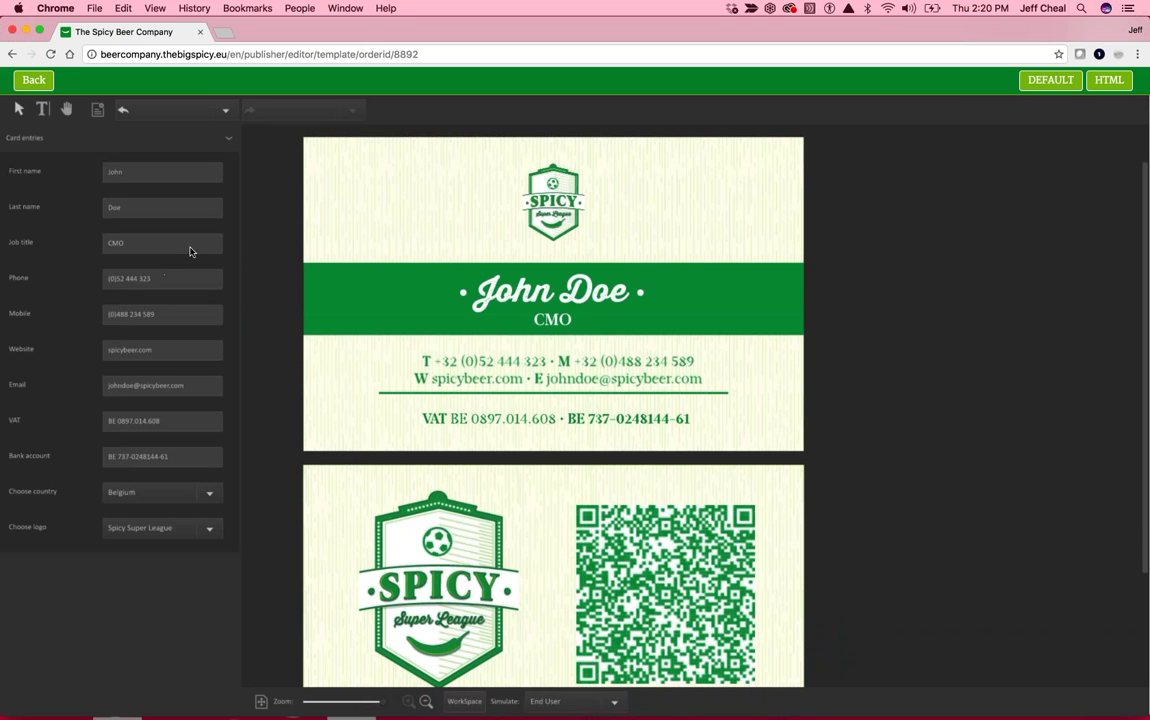
Step: Replace the card's first and last name fields with the new person's name
click(140, 175)
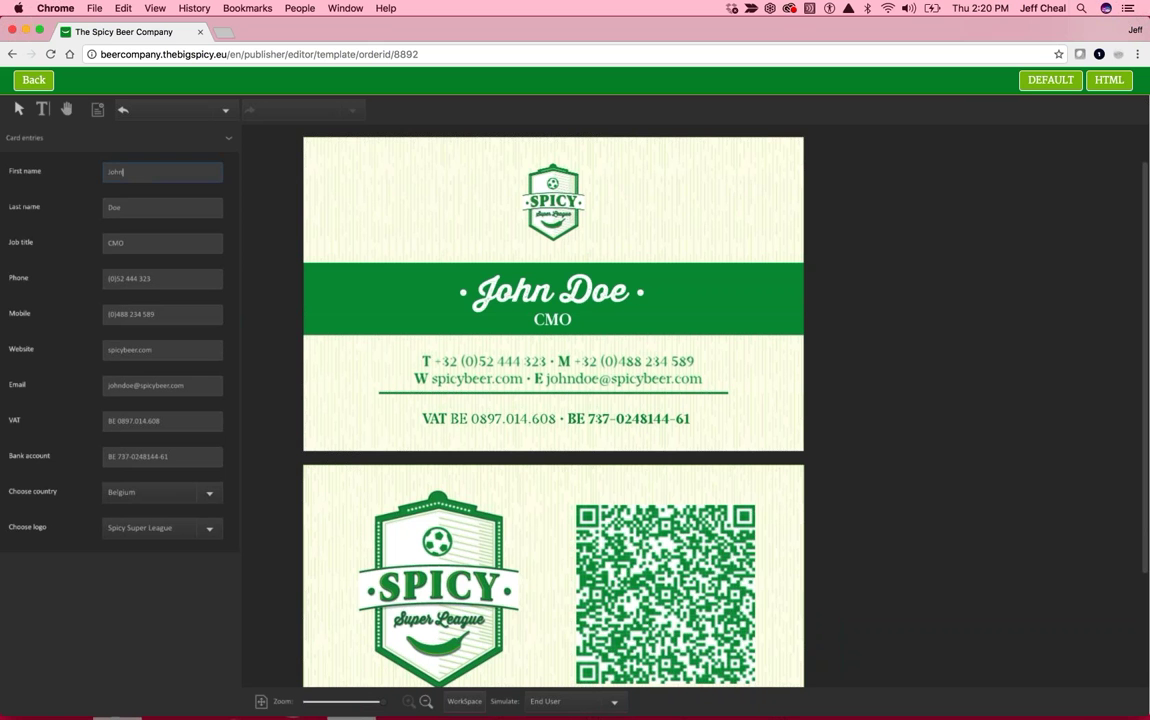
key(BackSpace)
key(BackSpace)
key(BackSpace)
key(BackSpace)
text(Jeff)
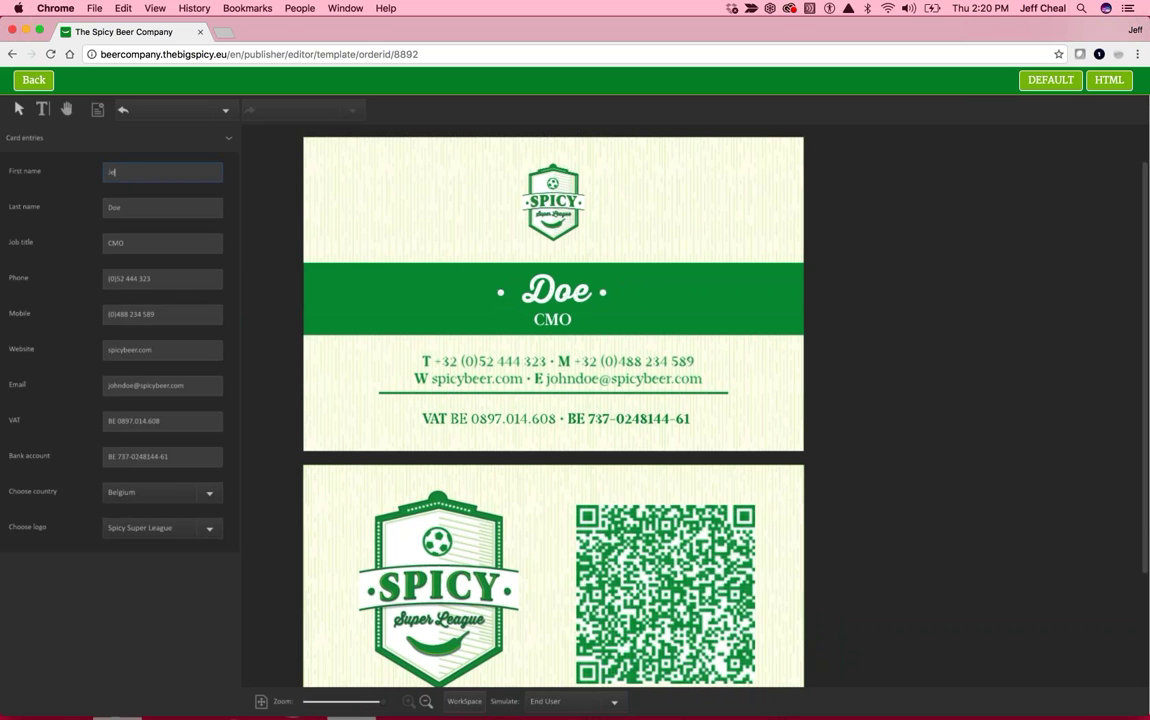
click(135, 211)
key(BackSpace)
key(BackSpace)
key(BackSpace)
text(Cheal)
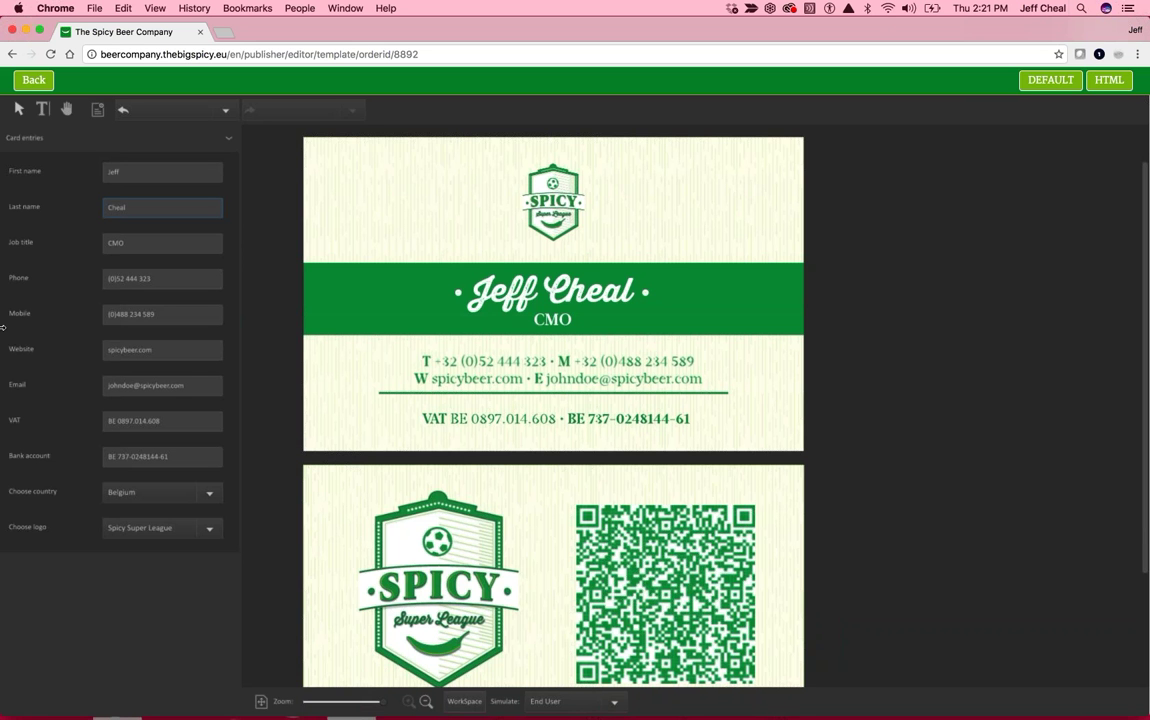
Step: Set the job title to 'President' and clear the mobile number
key(Tab)
text(President)
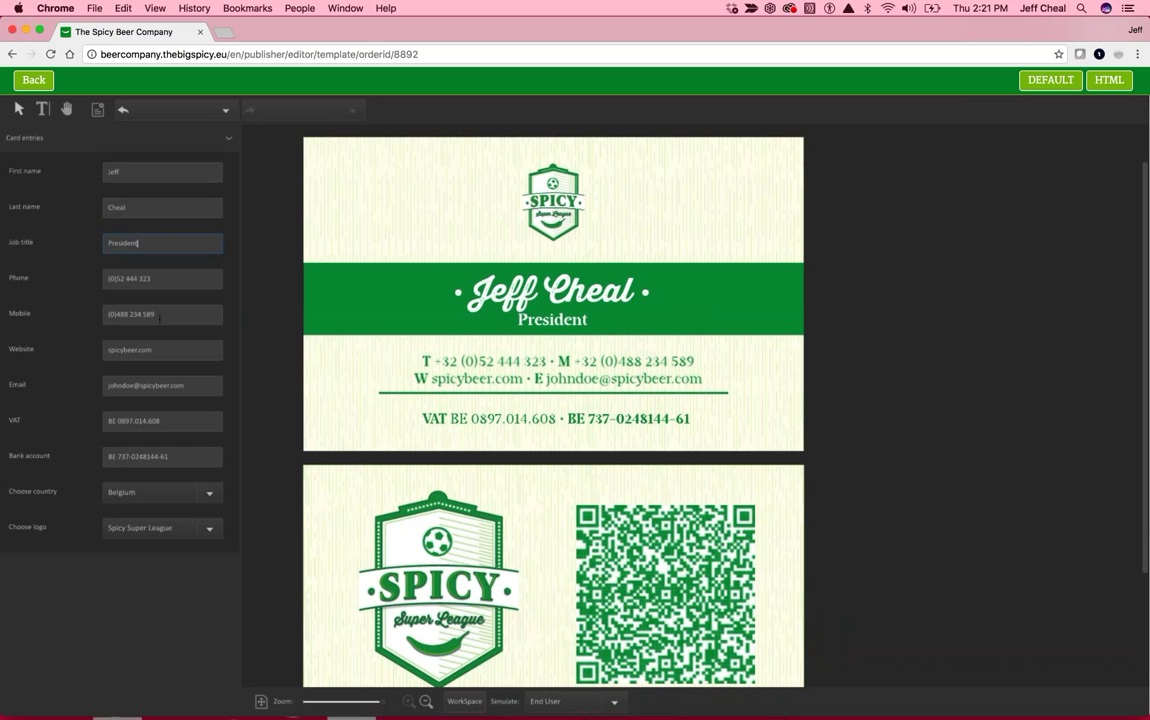
drag(156, 314, 72, 312)
key(BackSpace)
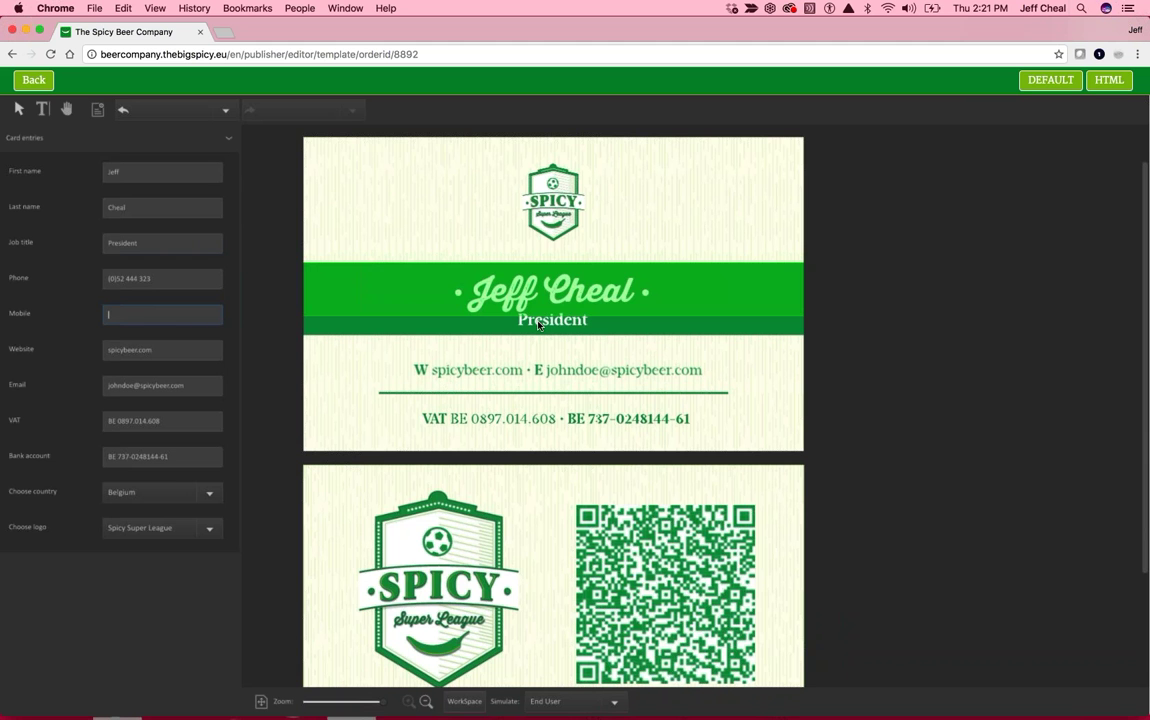
Step: Set the card's country to France, turning its band and QR code grey
click(169, 501)
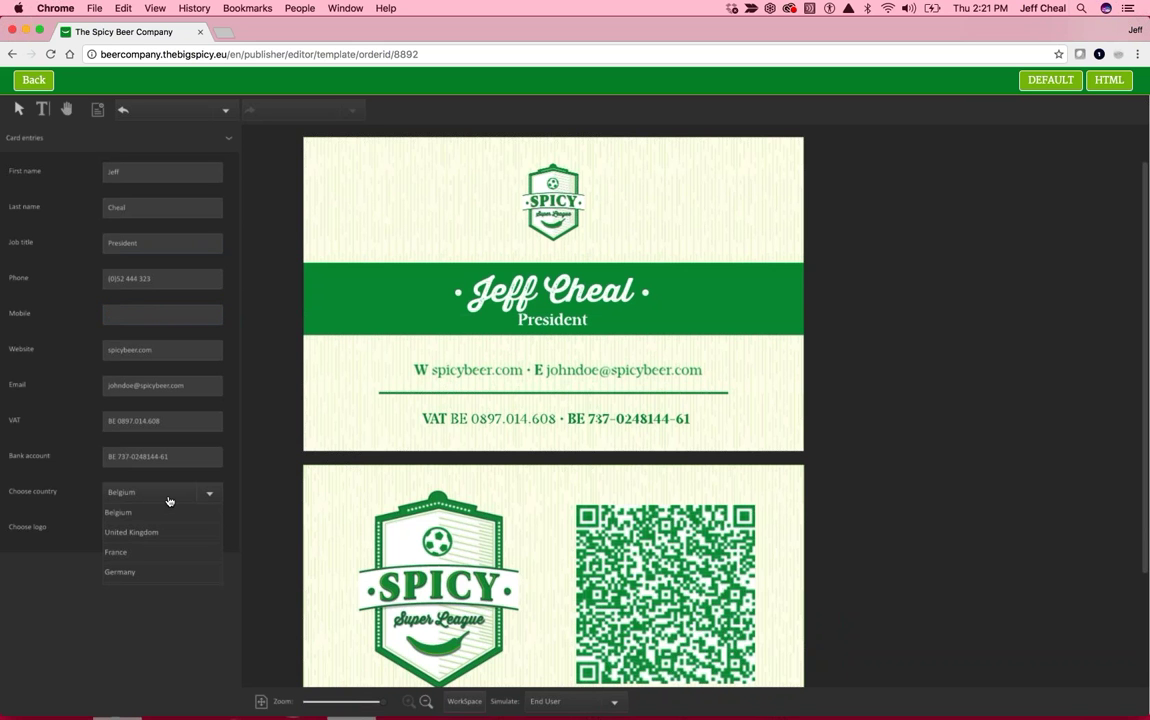
click(167, 501)
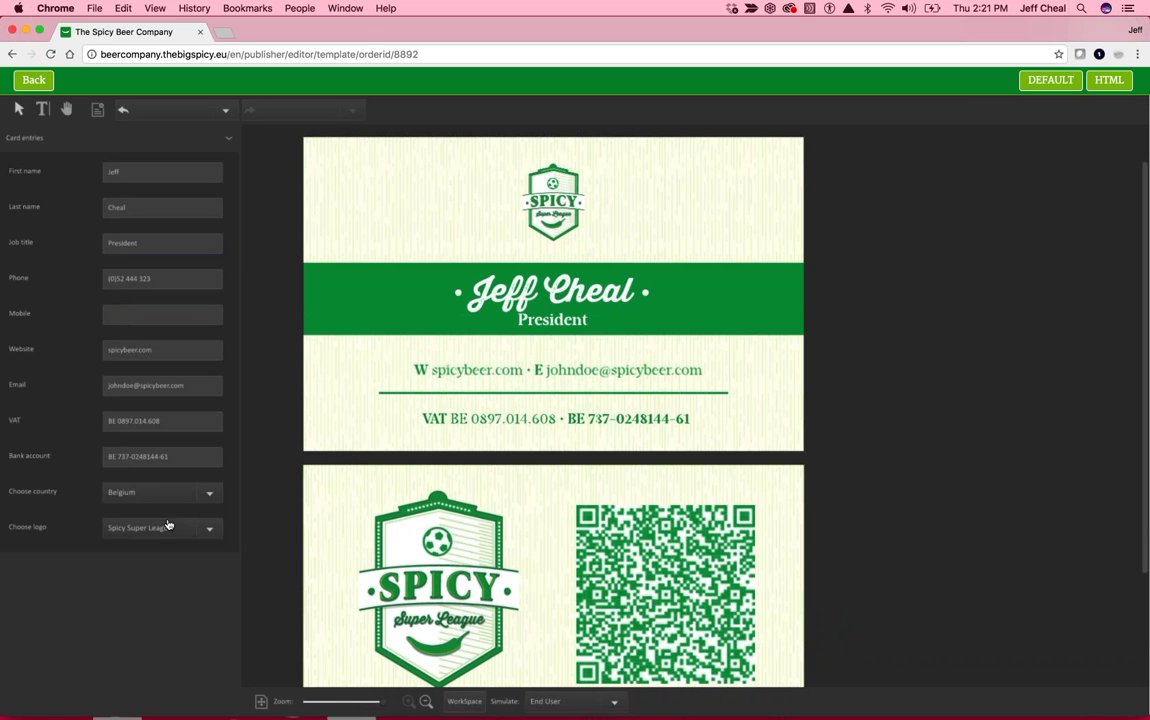
click(166, 502)
click(165, 532)
click(161, 497)
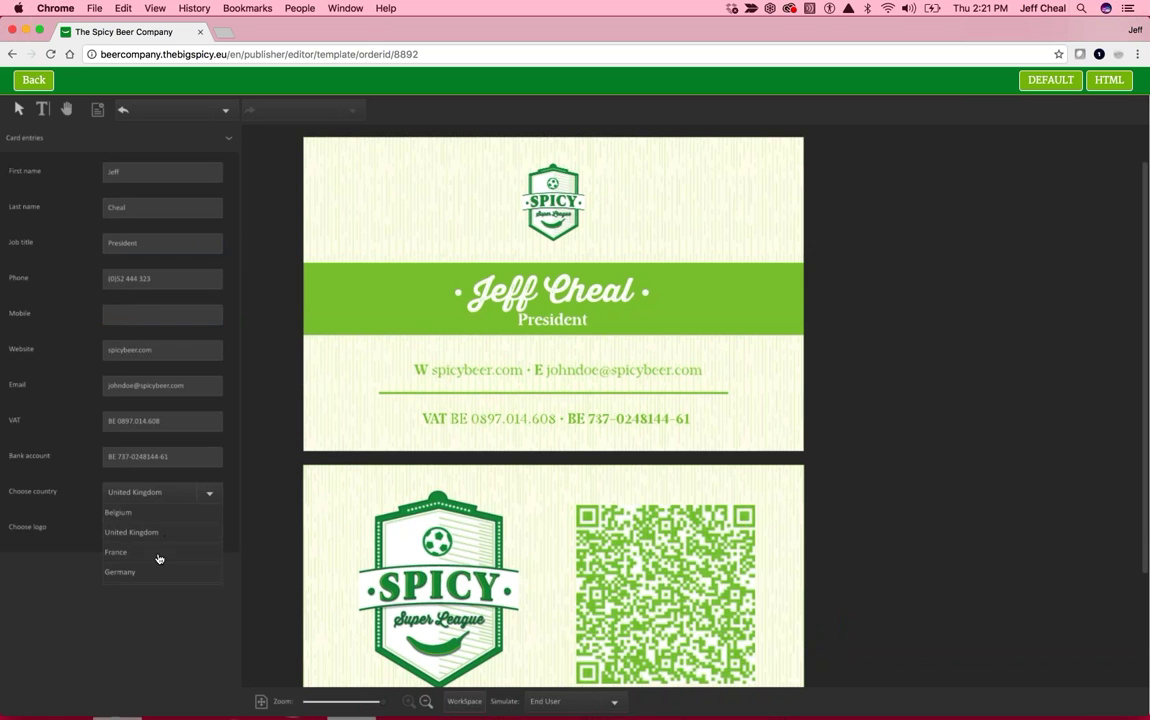
click(159, 553)
Step: Change the card's logo to Spicy Beer Company
click(158, 528)
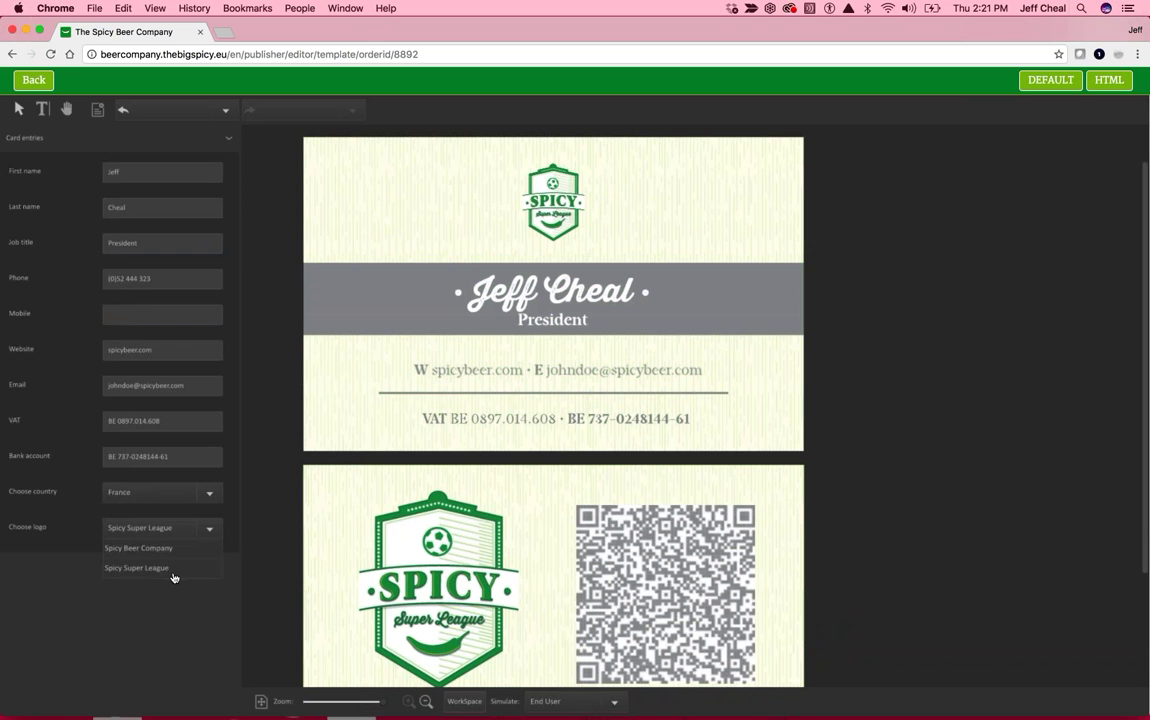
click(173, 574)
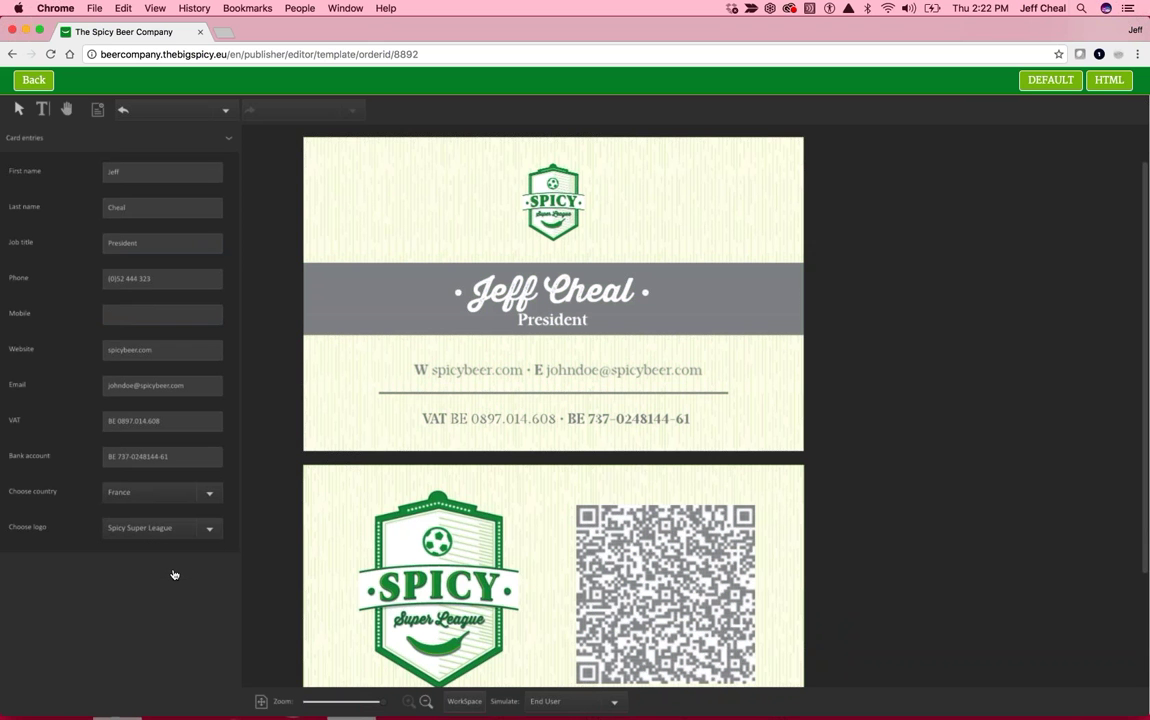
click(162, 528)
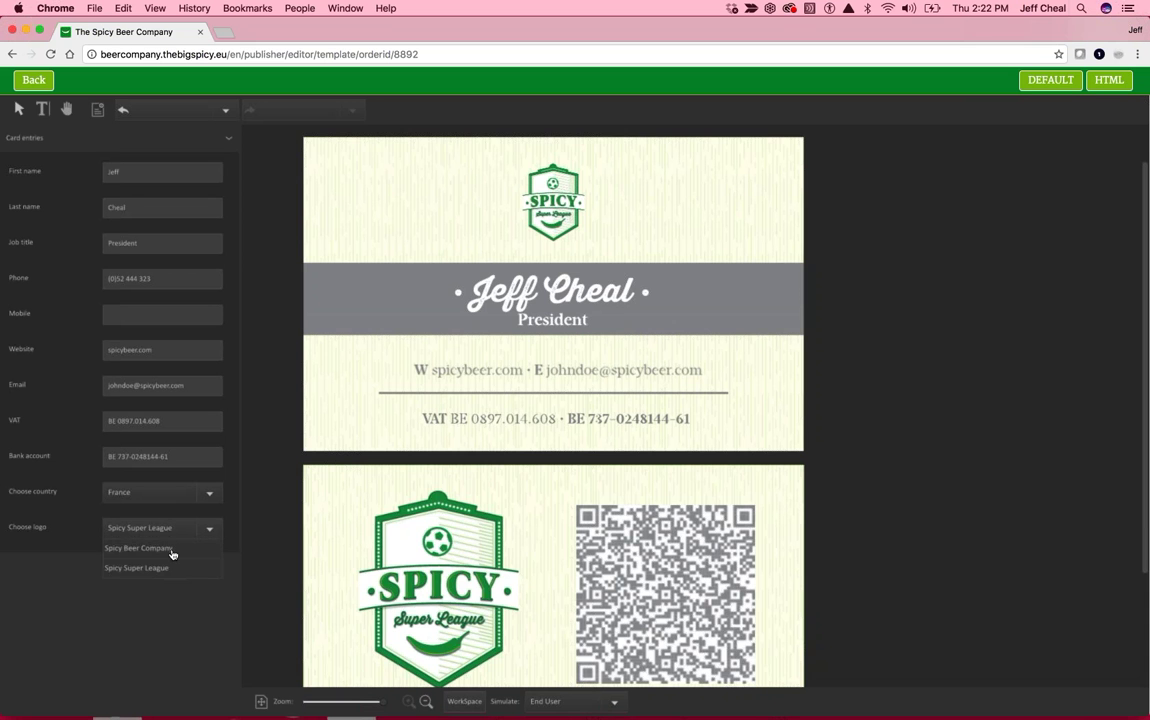
click(172, 552)
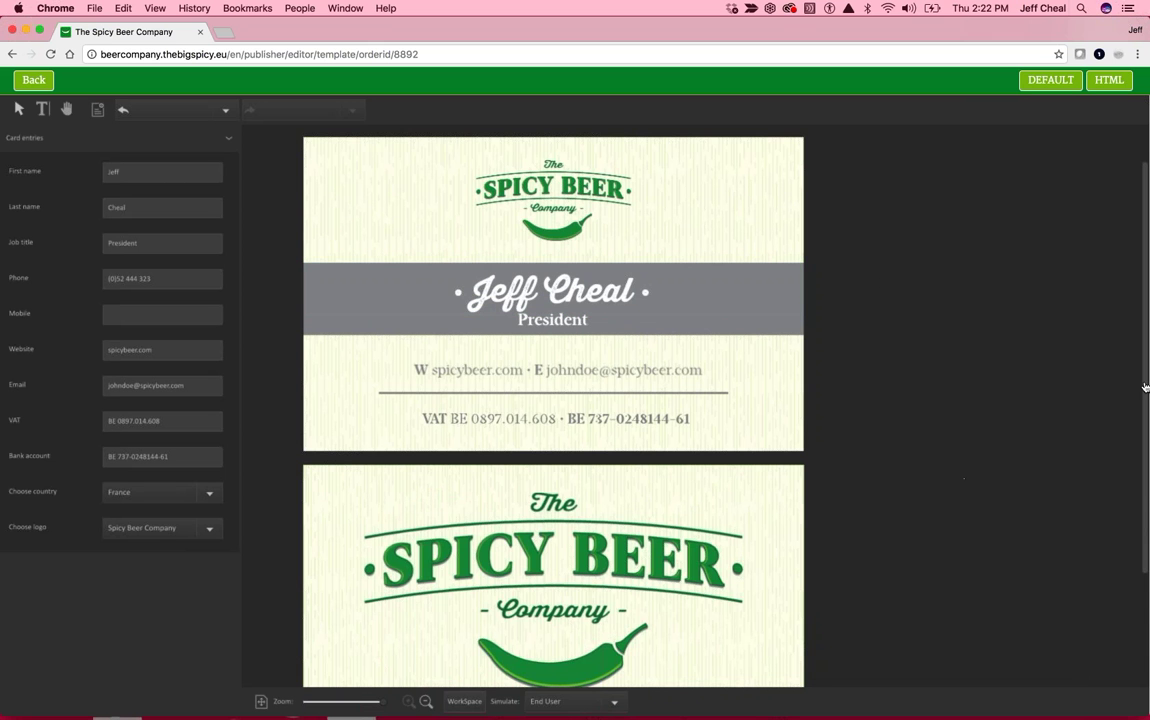
Step: Replace the tagline on the card's back with 'Copy here'
scroll(958, 477, down, 3)
click(622, 578)
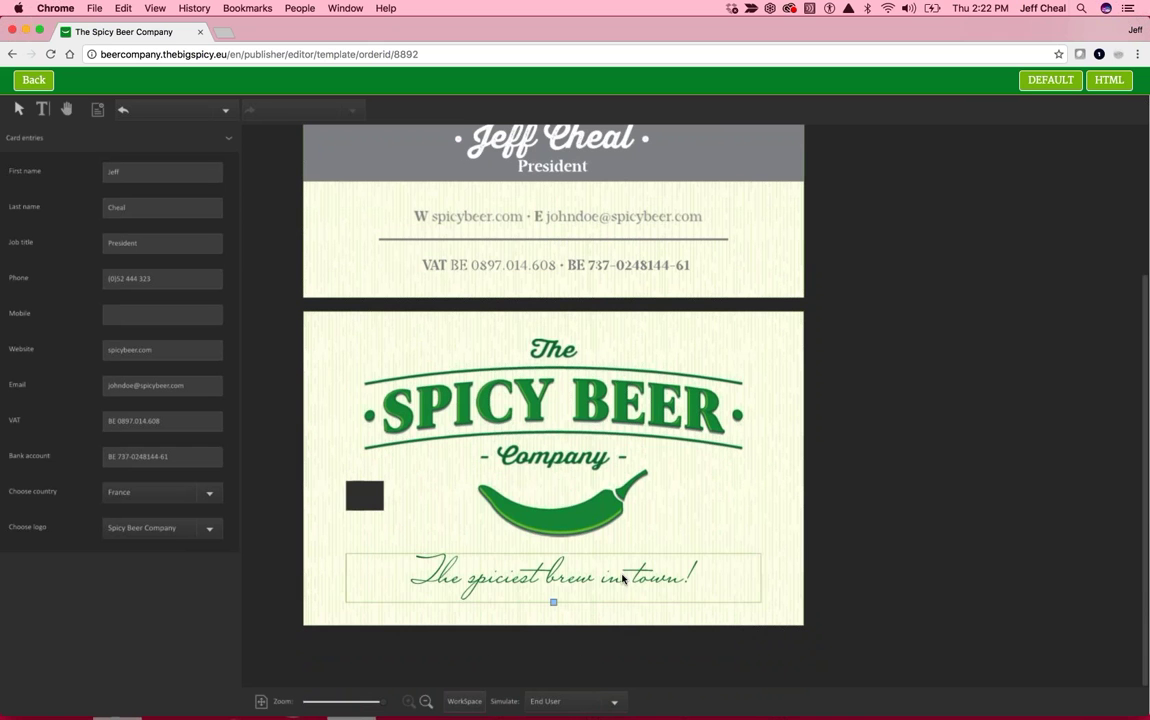
click(533, 578)
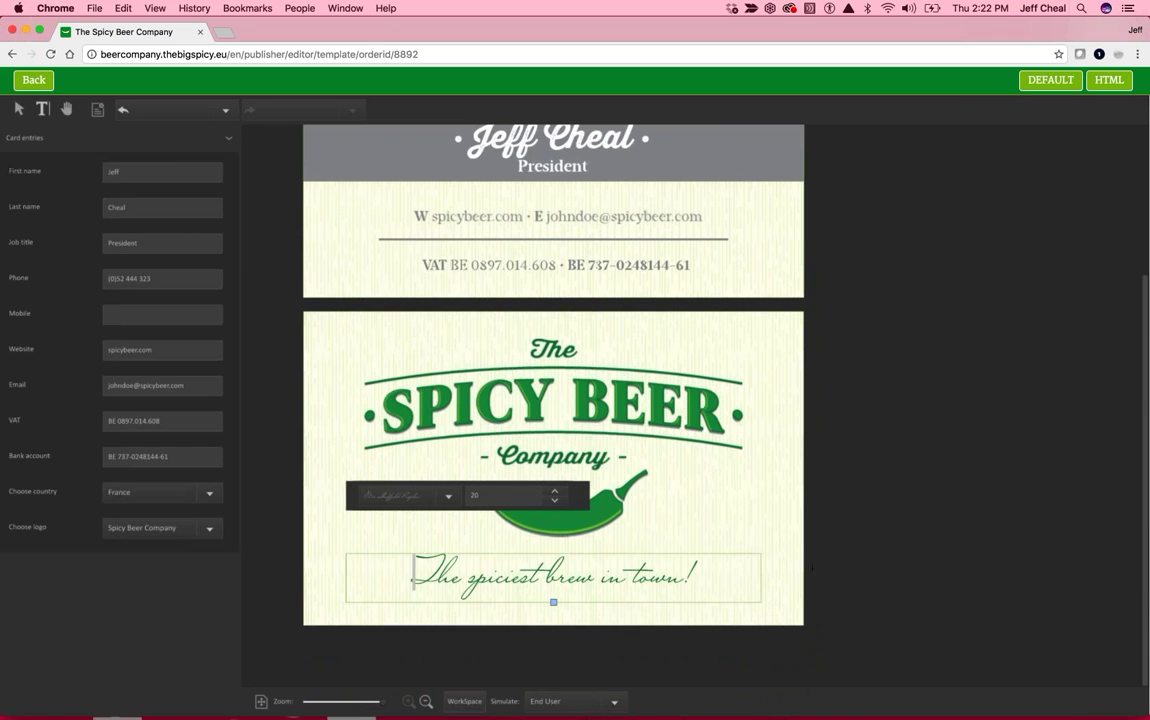
key(super+a)
text(Copy here)
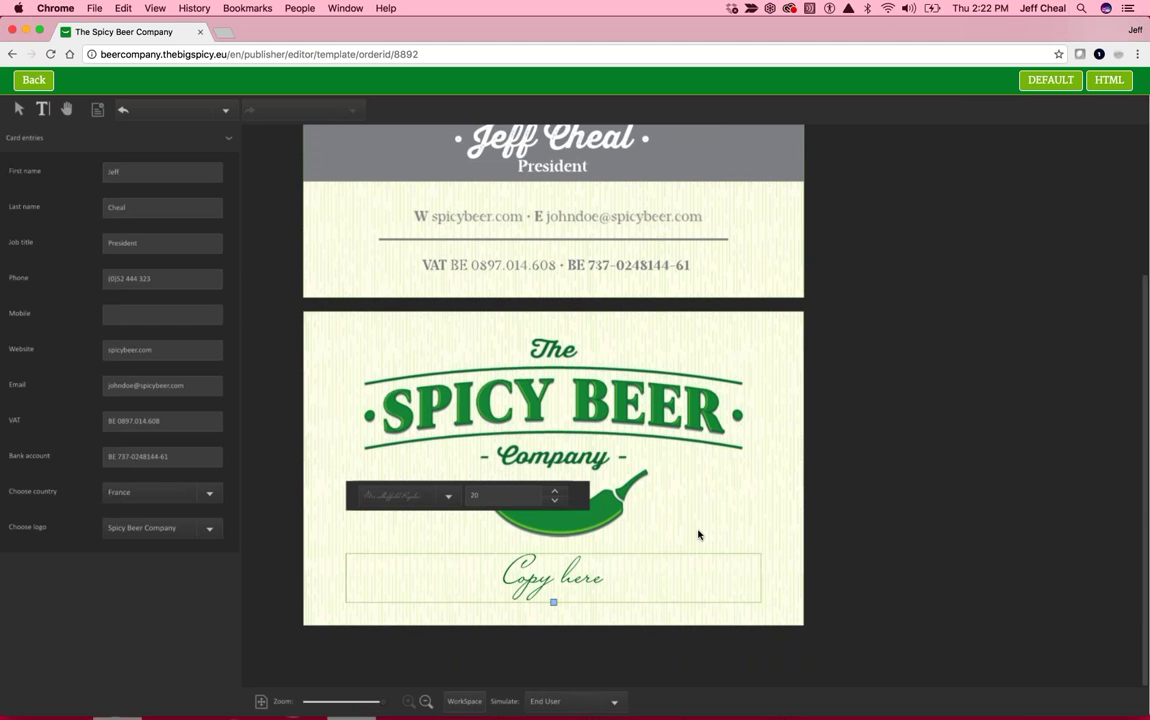
Step: Restyle the 'Copy here' text in a script font at size 20
click(500, 580)
click(610, 580)
key(super+a)
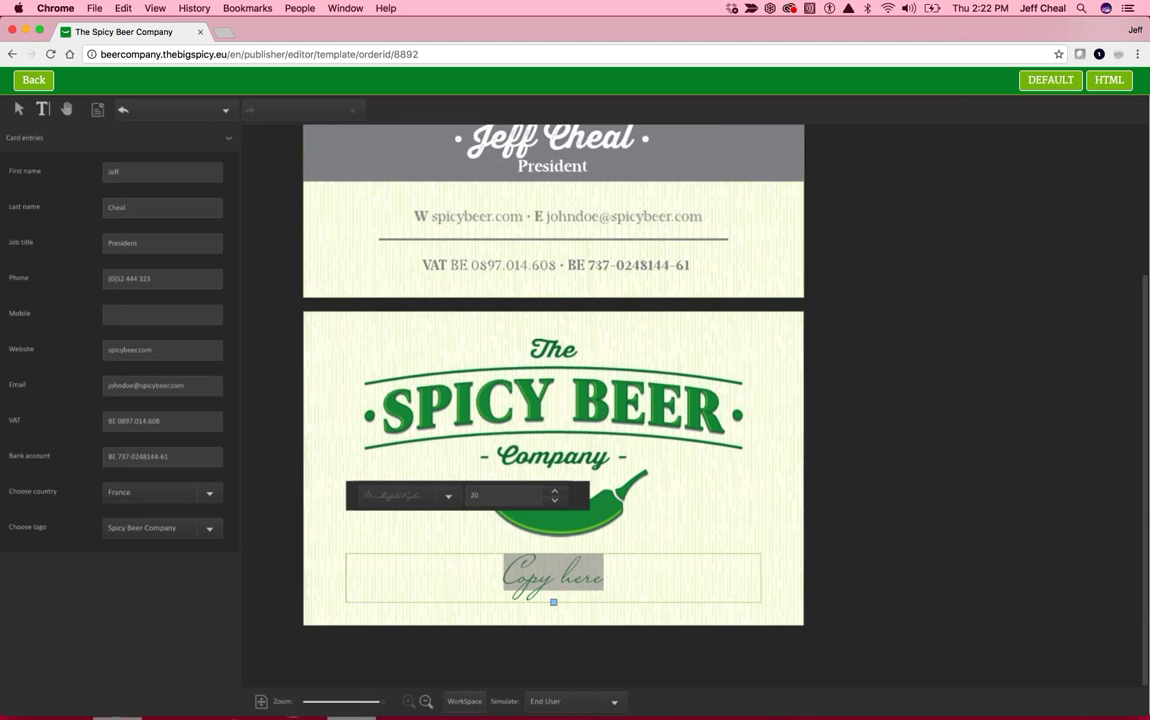
click(448, 496)
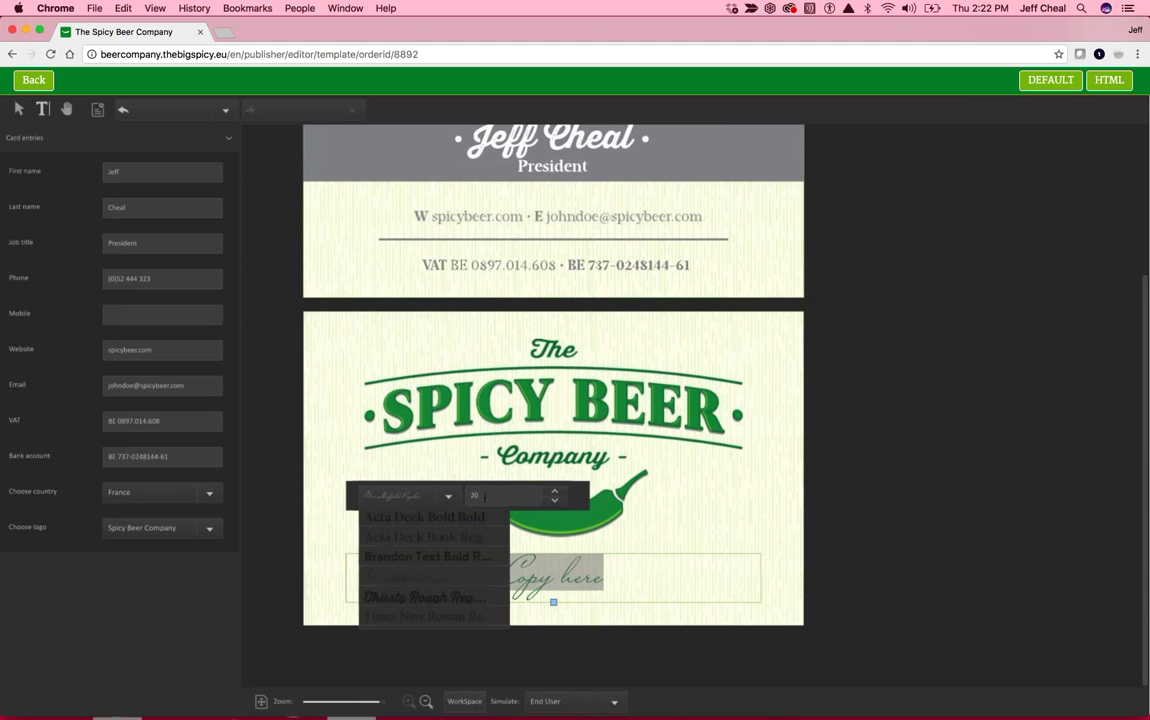
click(478, 495)
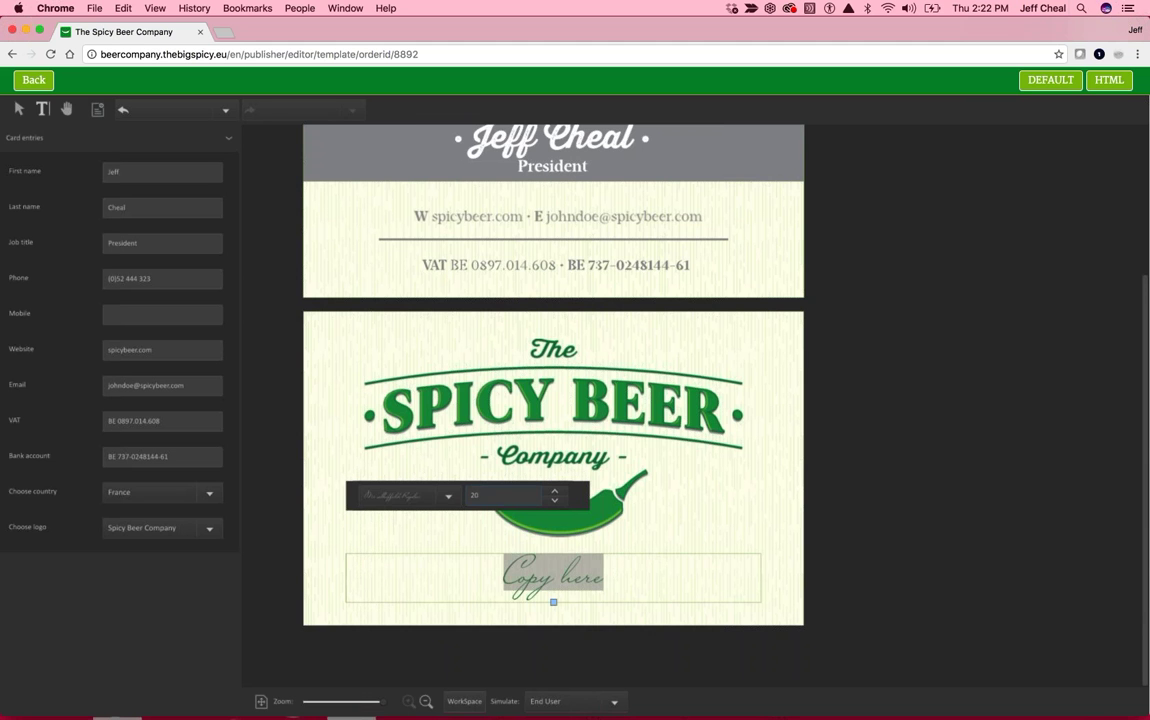
click(647, 586)
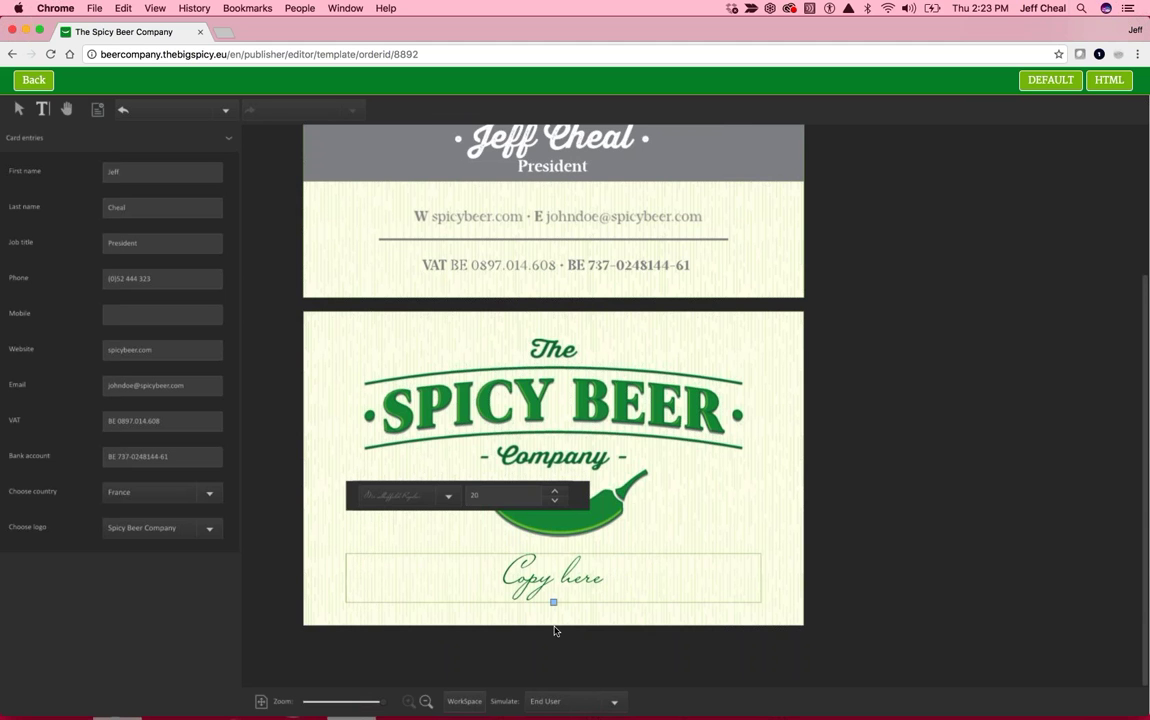
Step: Browse the options in the Choose logo dropdown
click(190, 529)
click(180, 553)
click(167, 533)
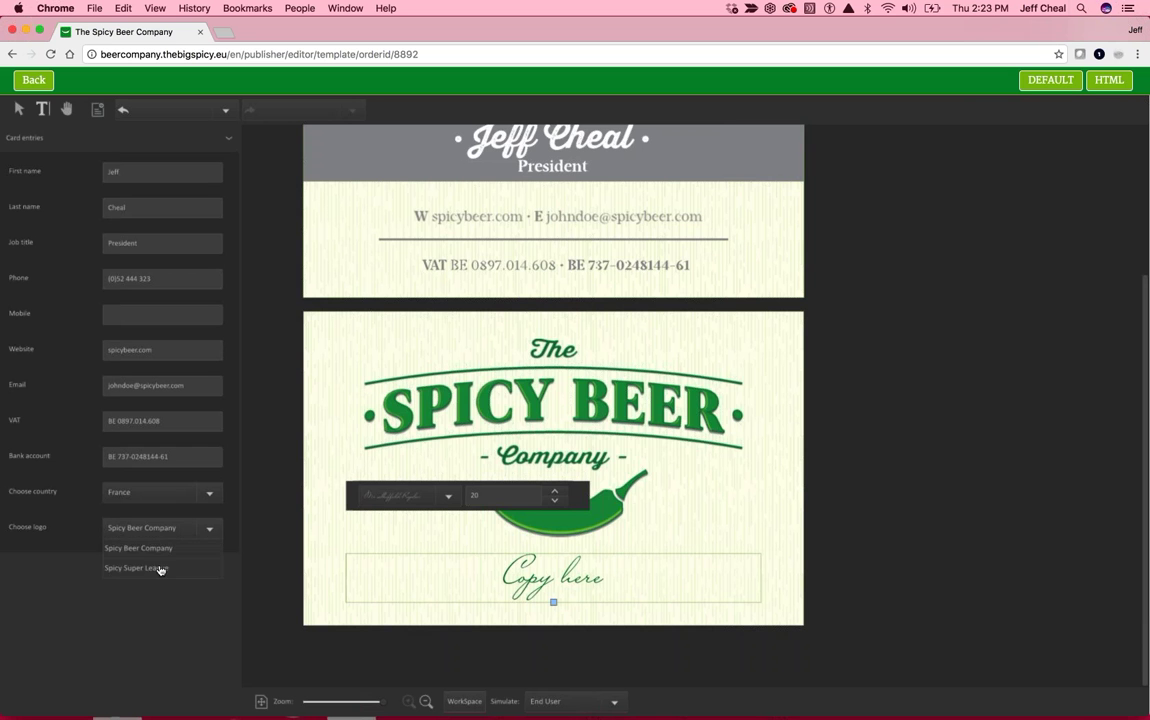
Step: Switch the logo to Spicy Super League and nudge the back's QR code up and left
click(160, 569)
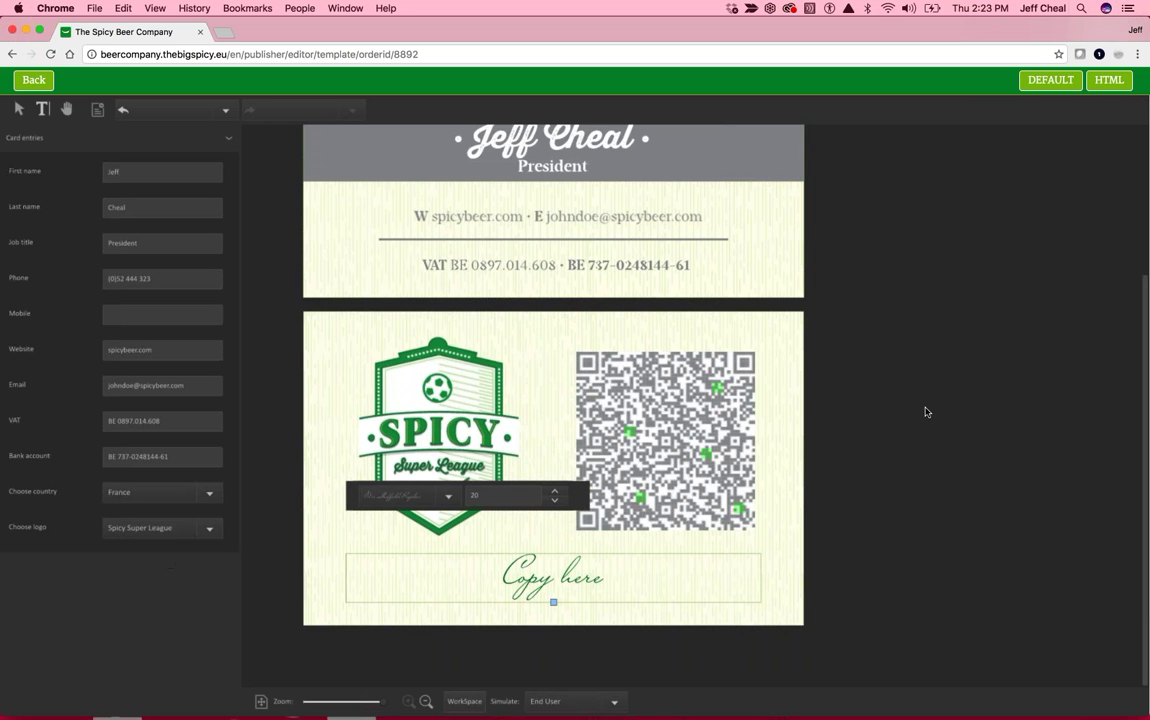
click(651, 408)
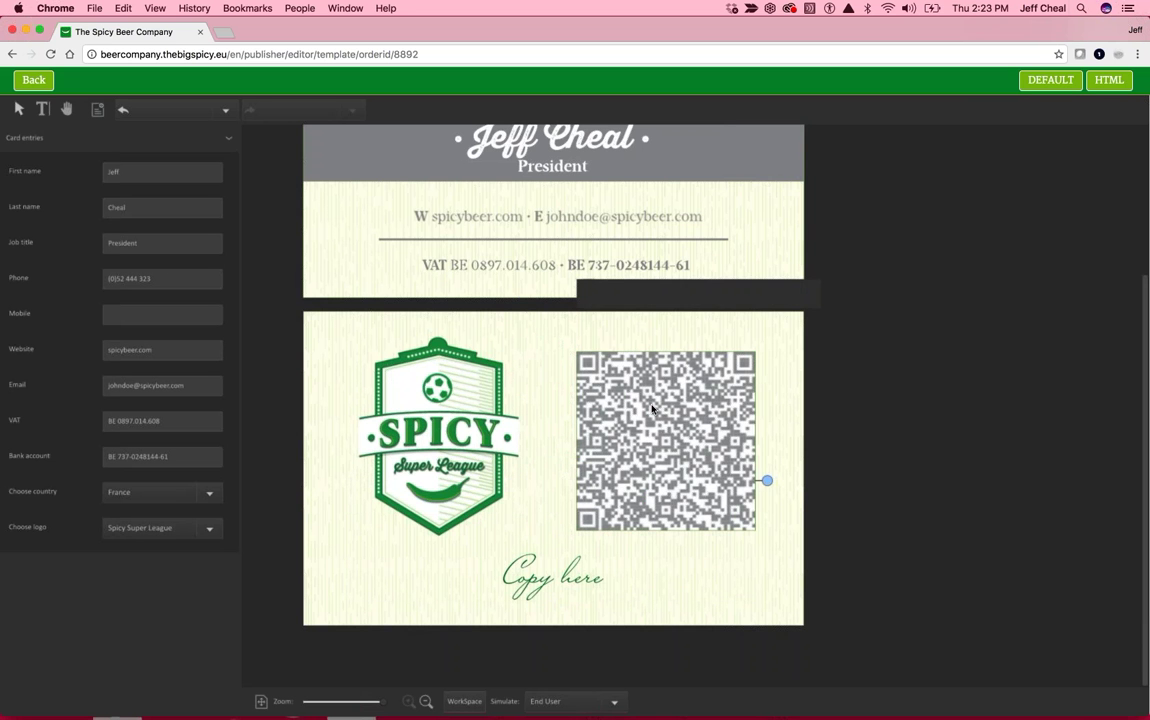
mouse_move(651, 408)
mouse_down()
mouse_move(590, 385)
mouse_move(500, 393)
mouse_move(708, 380)
mouse_move(726, 362)
mouse_move(452, 407)
mouse_move(490, 416)
mouse_move(655, 400)
mouse_up()
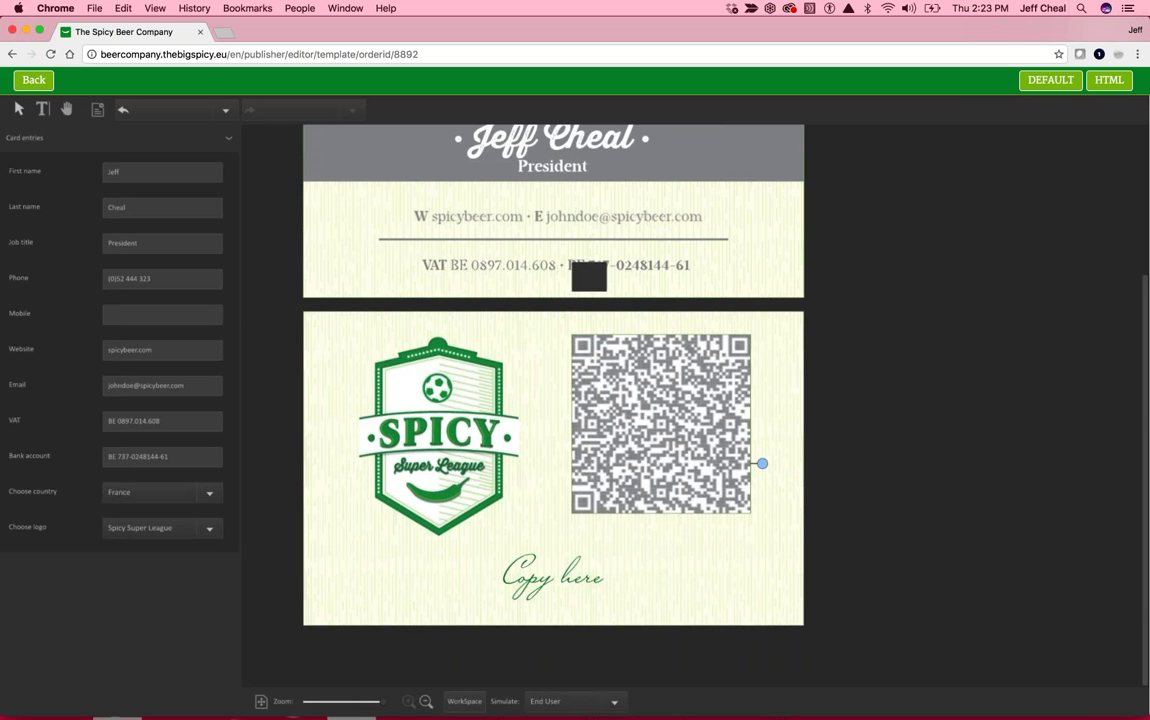
scroll(655, 400, up, 3)
Step: Move the small front logo from the centre to the left of the top area
scroll(1032, 252, up, 1)
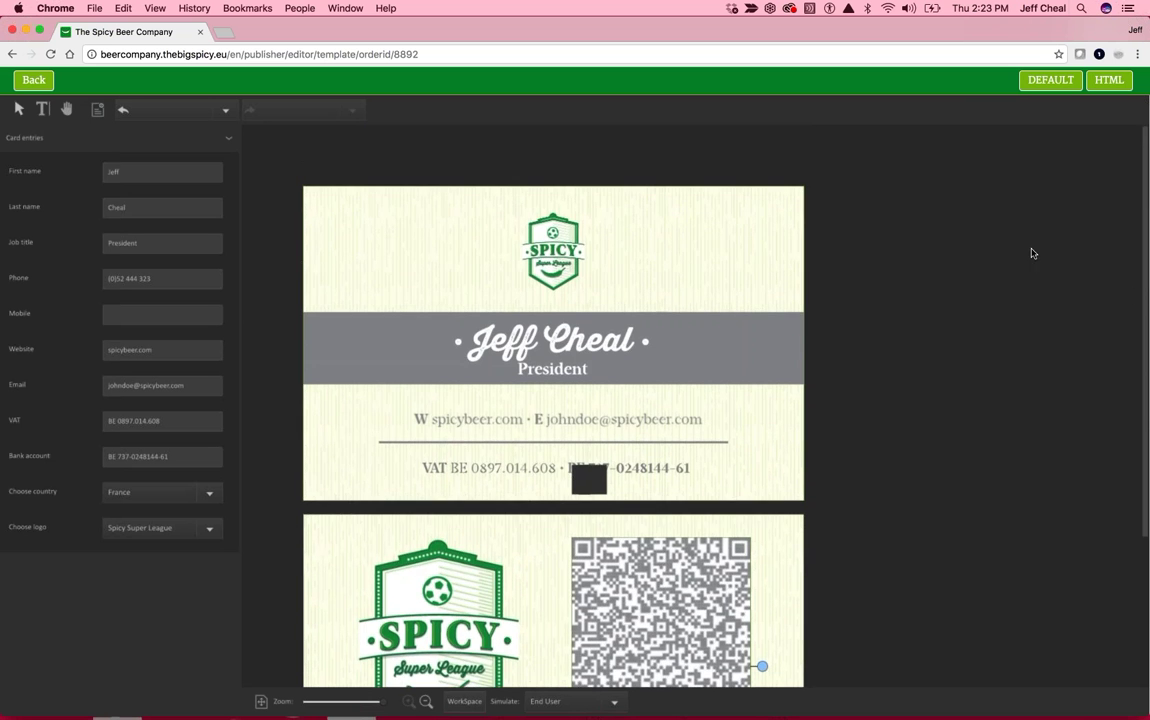
click(495, 269)
scroll(518, 258, down, 2)
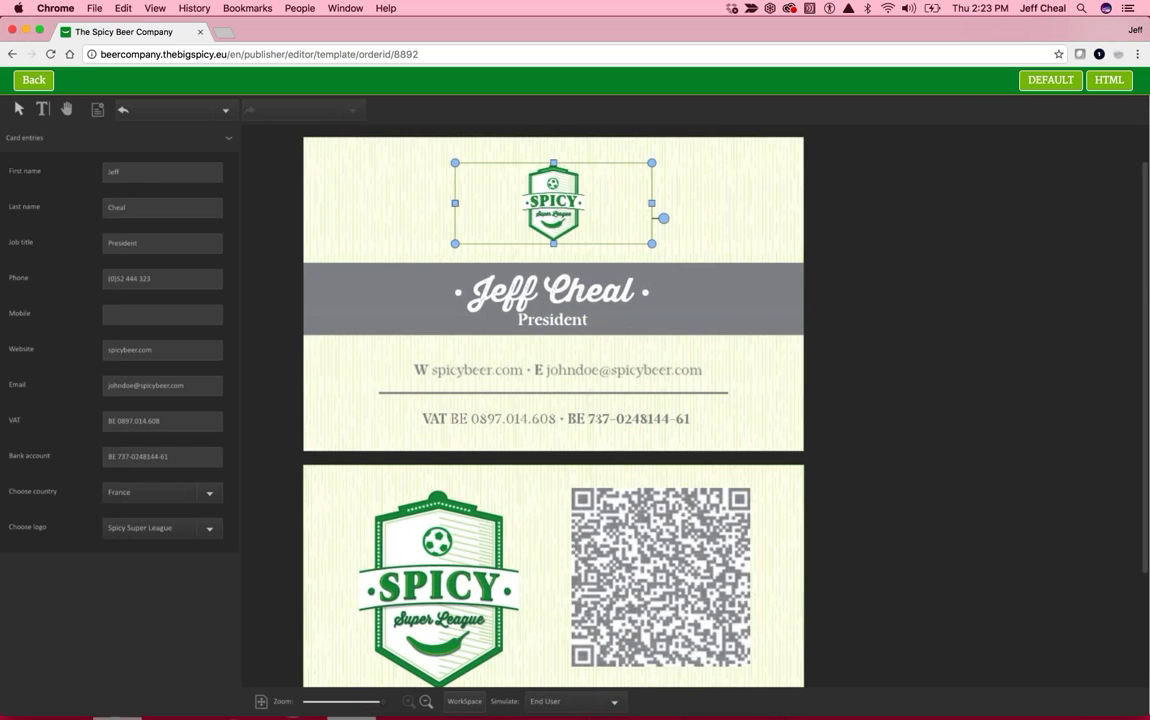
drag(547, 208, 371, 218)
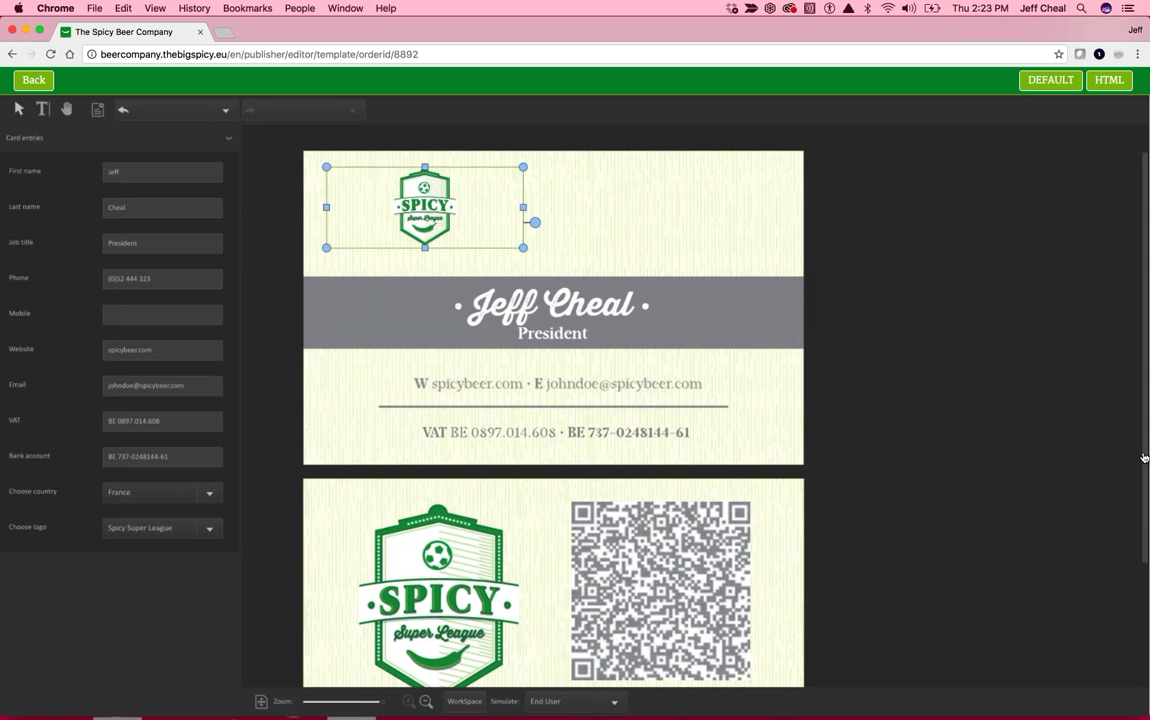
scroll(1120, 400, up, 2)
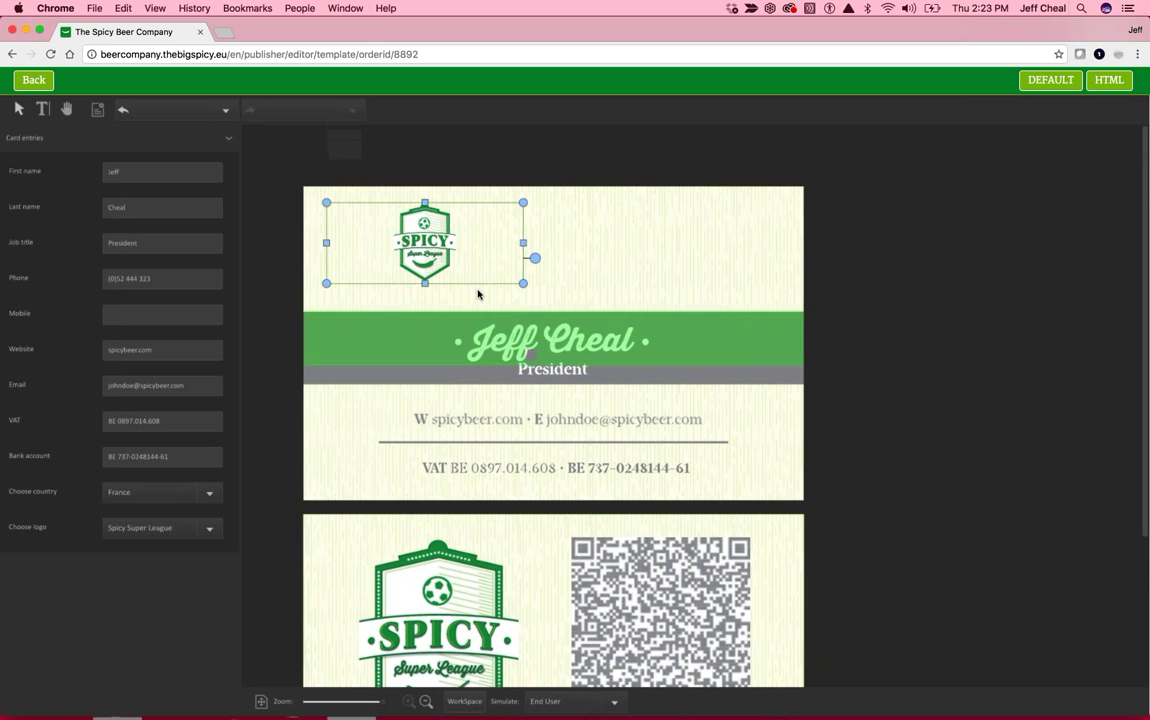
drag(448, 271, 454, 278)
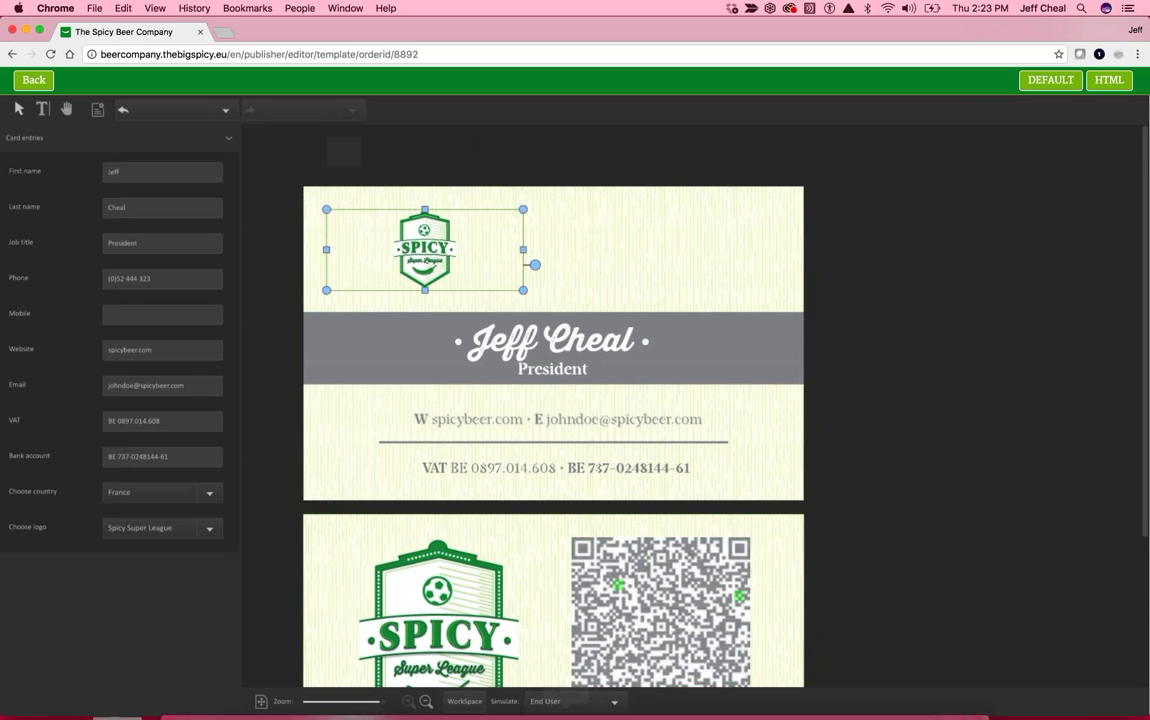
click(575, 701)
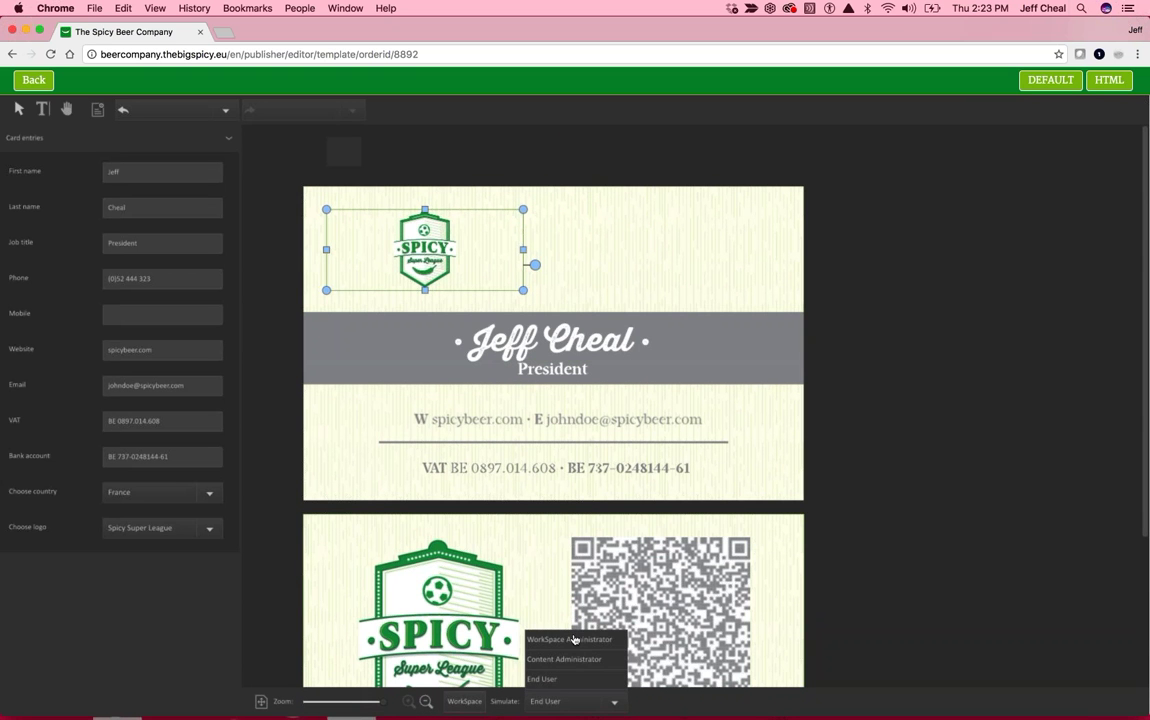
Step: Simulate as WorkSpace Administrator and set the variable View Mode to Source
click(574, 639)
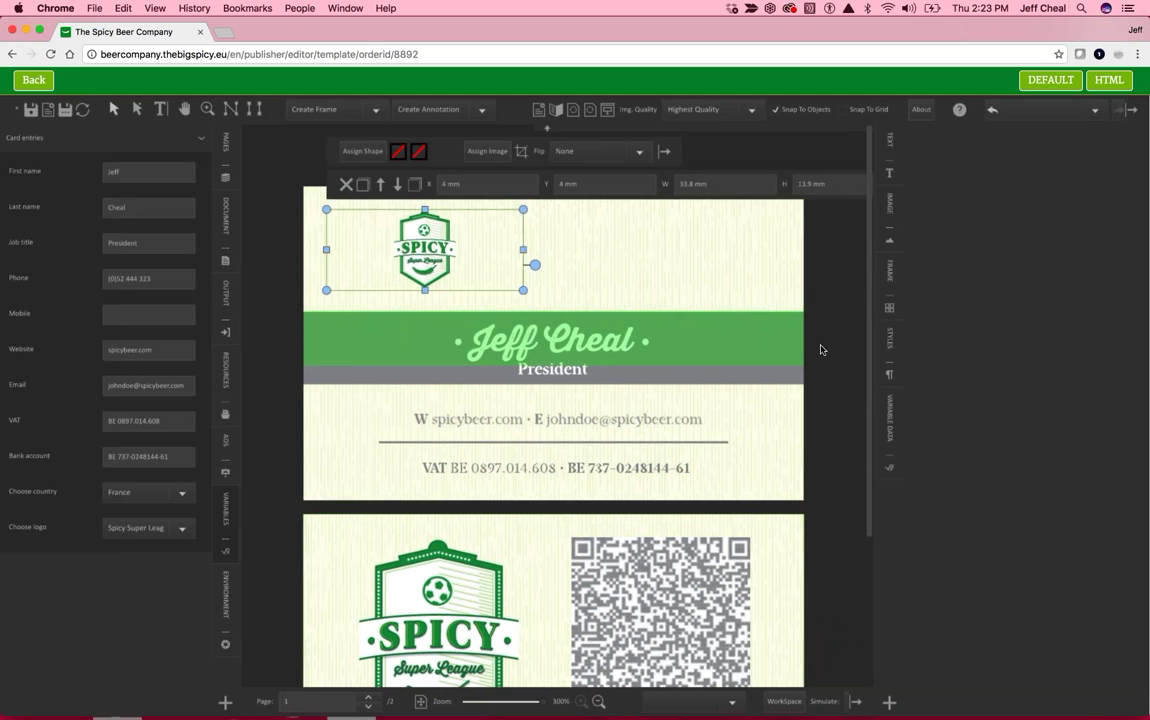
click(504, 341)
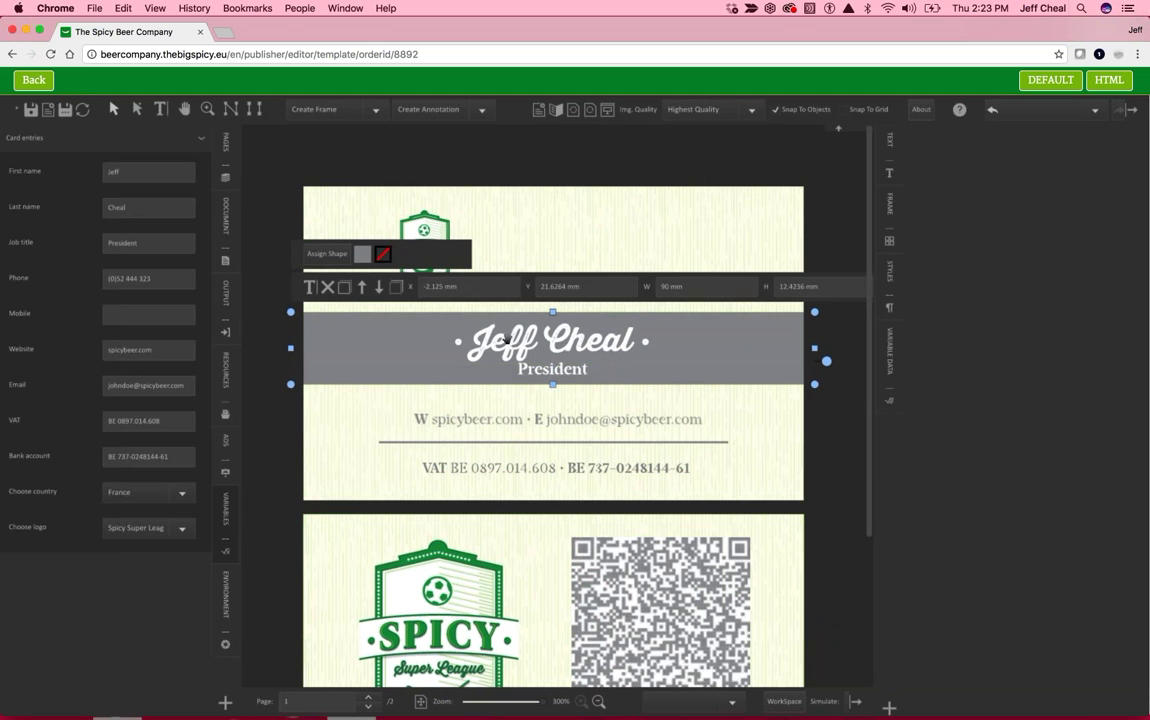
click(838, 441)
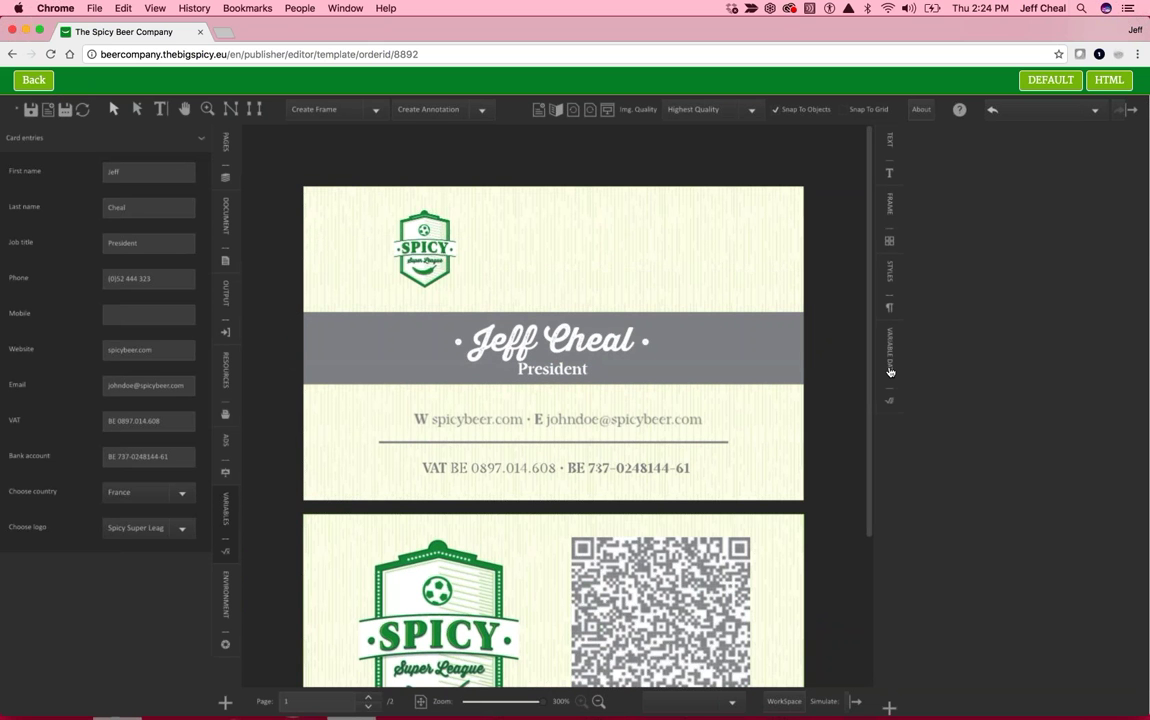
click(890, 370)
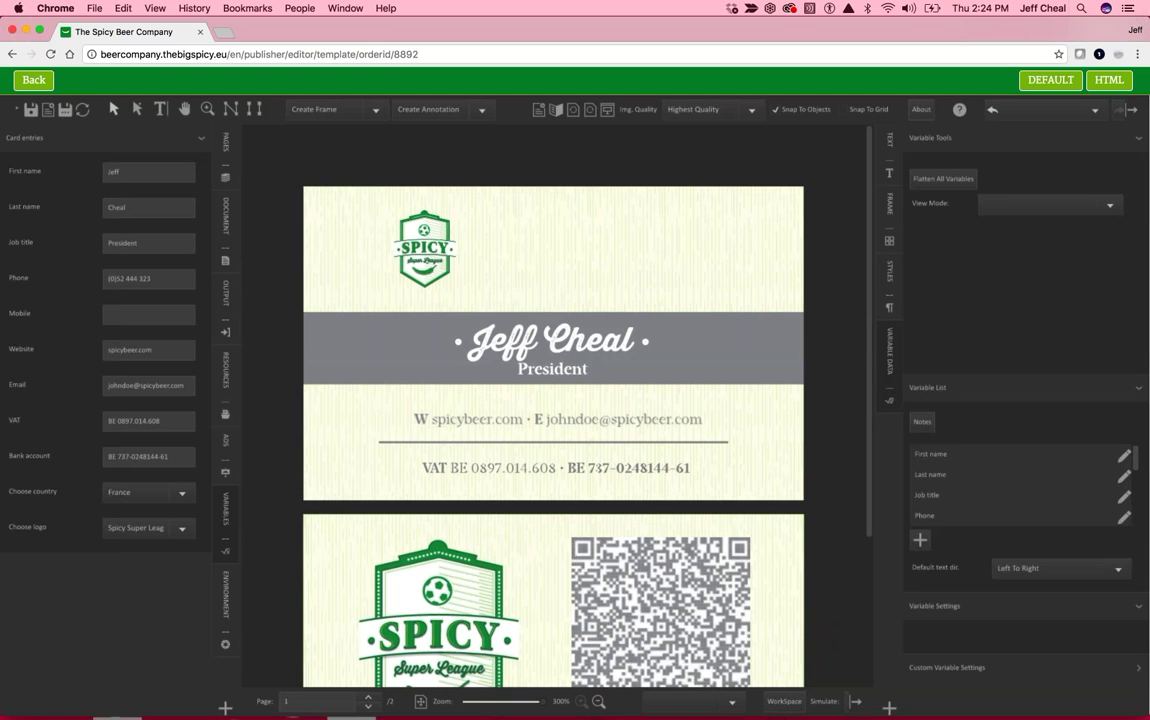
click(1040, 204)
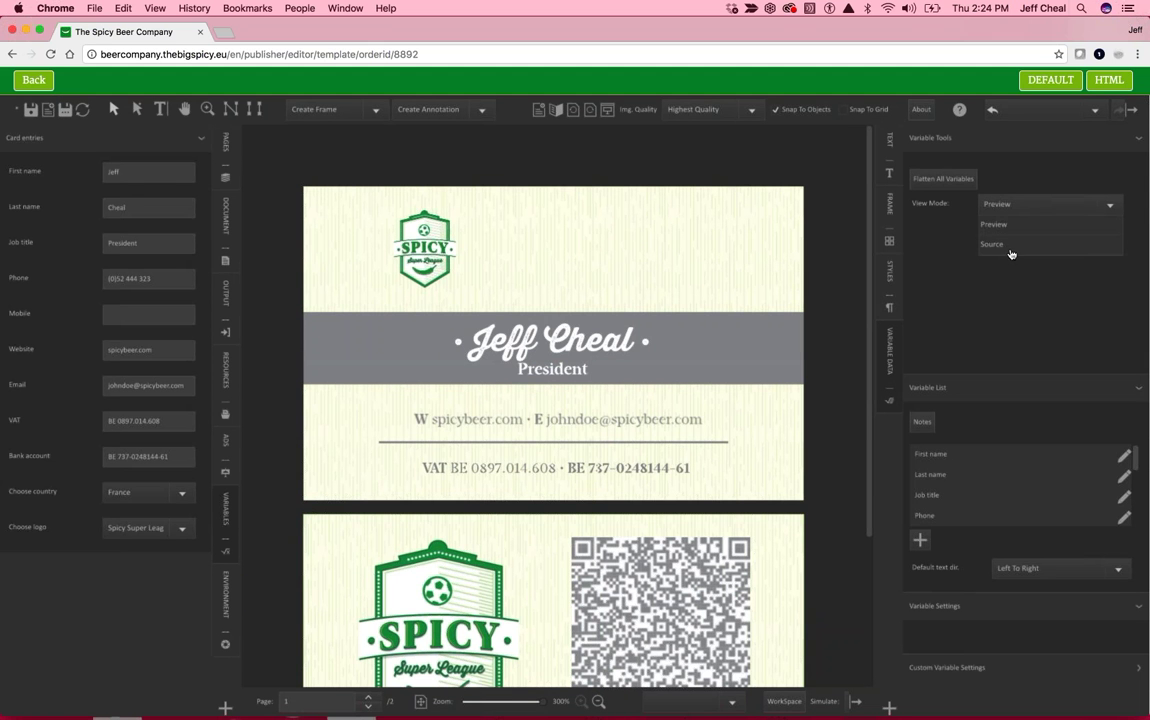
click(992, 244)
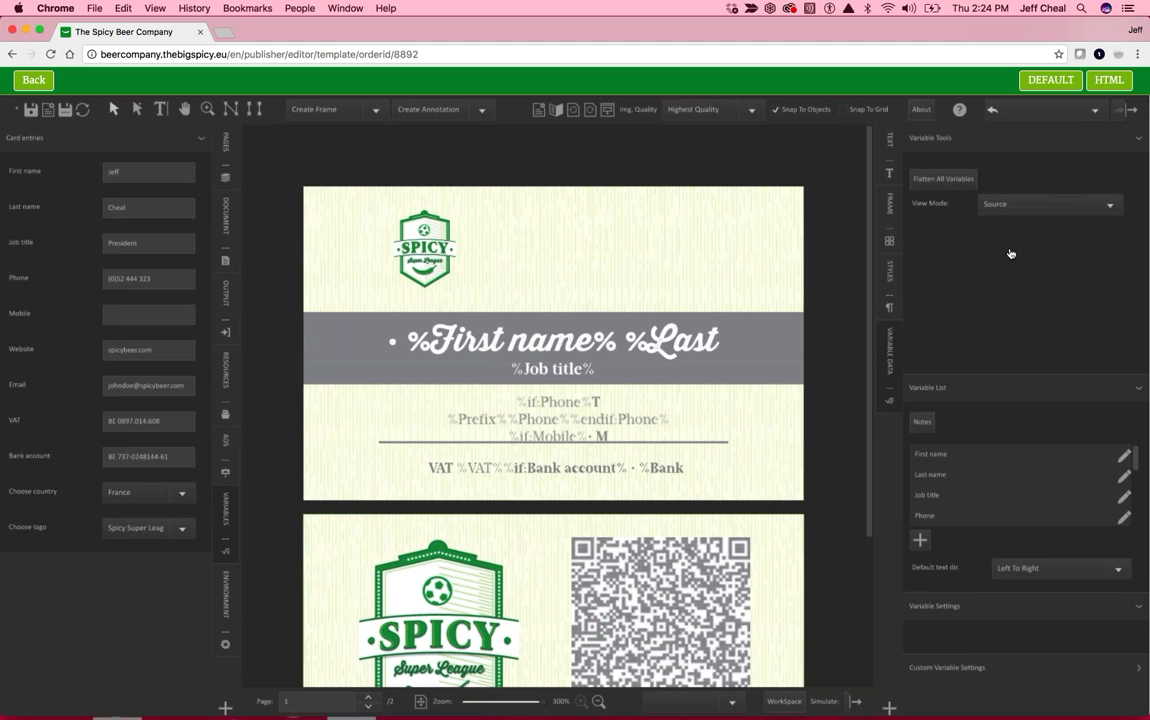
Step: Add a 'Middle Name' variable after First name and insert it before %Last name%
click(947, 458)
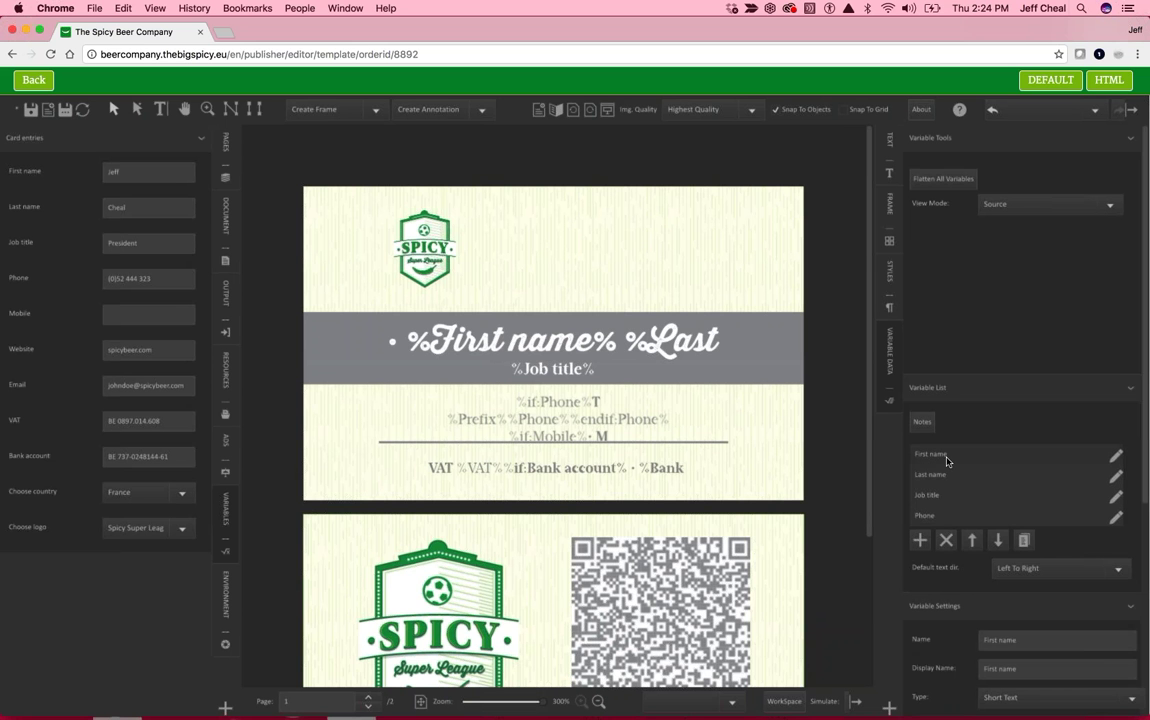
click(919, 540)
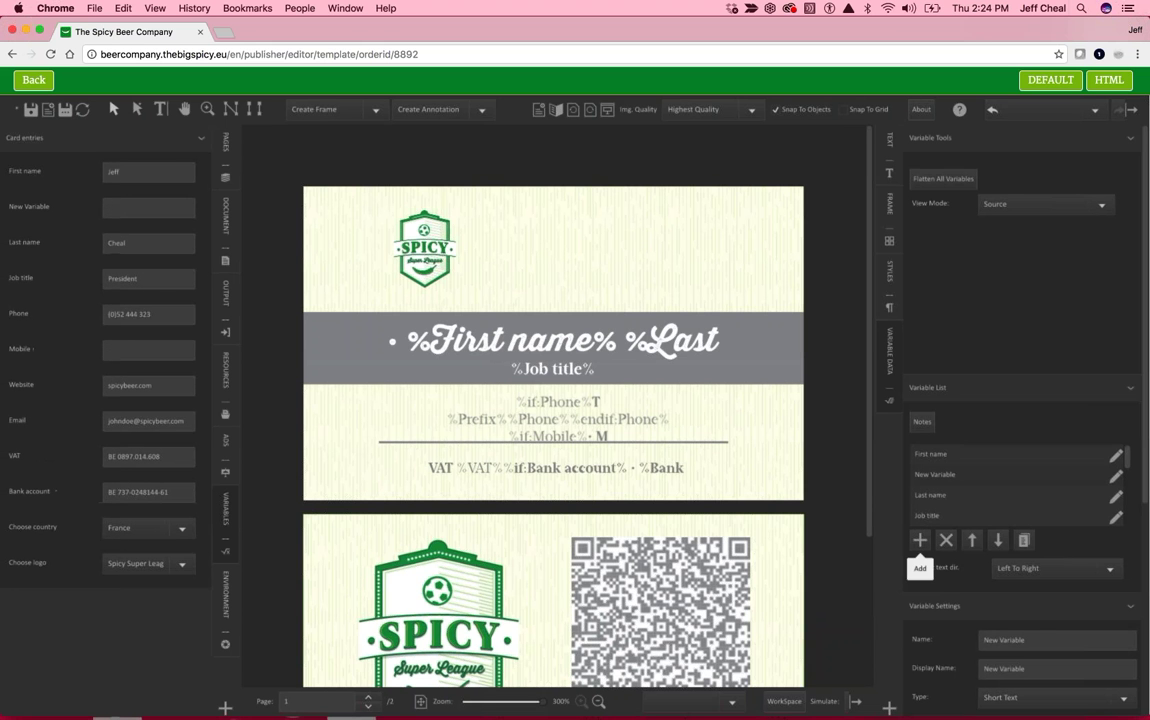
triple_click(977, 638)
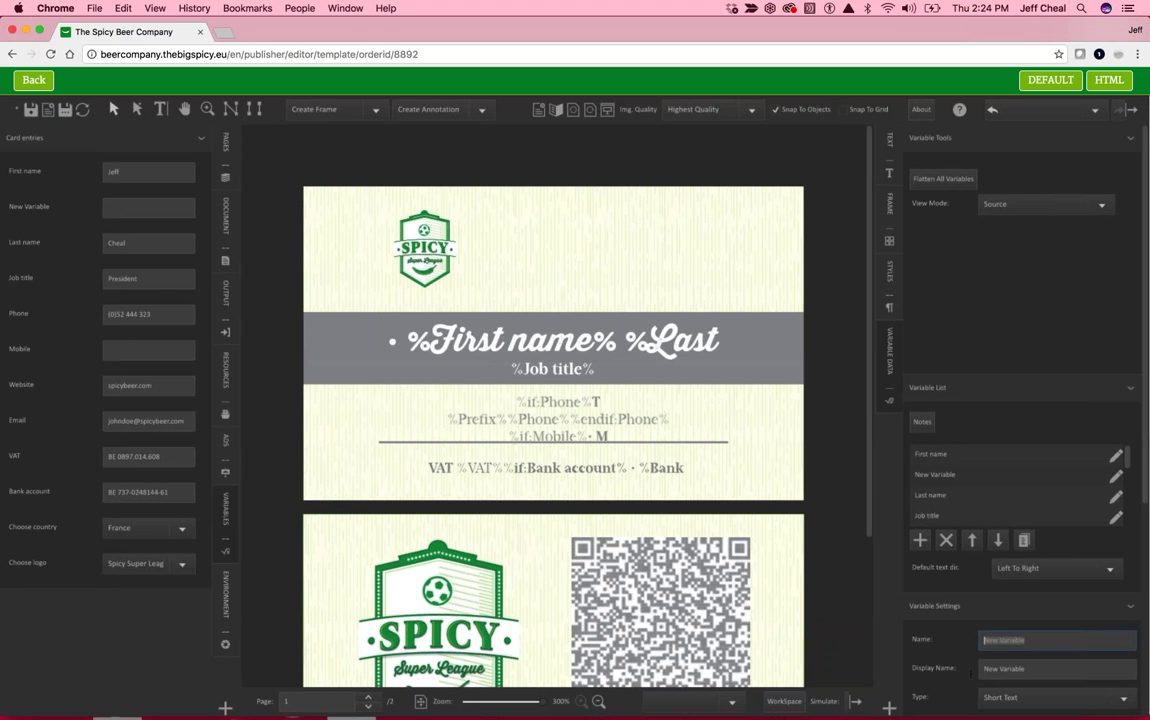
text(Middle Name)
click(624, 345)
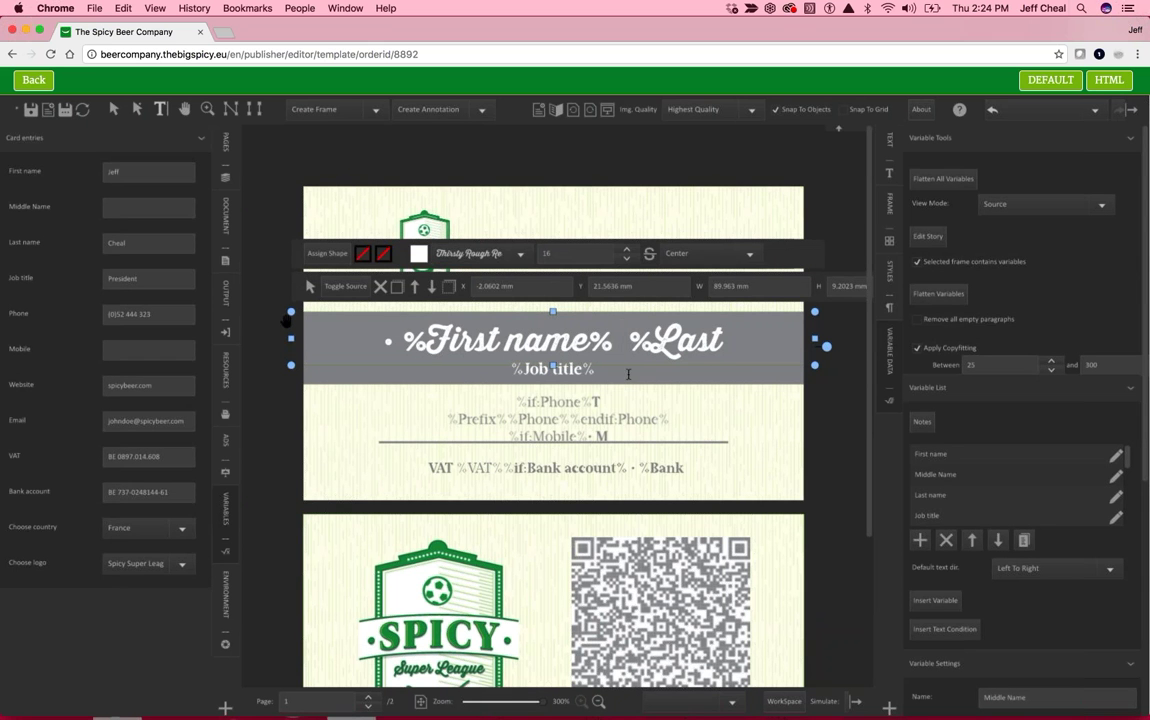
click(936, 601)
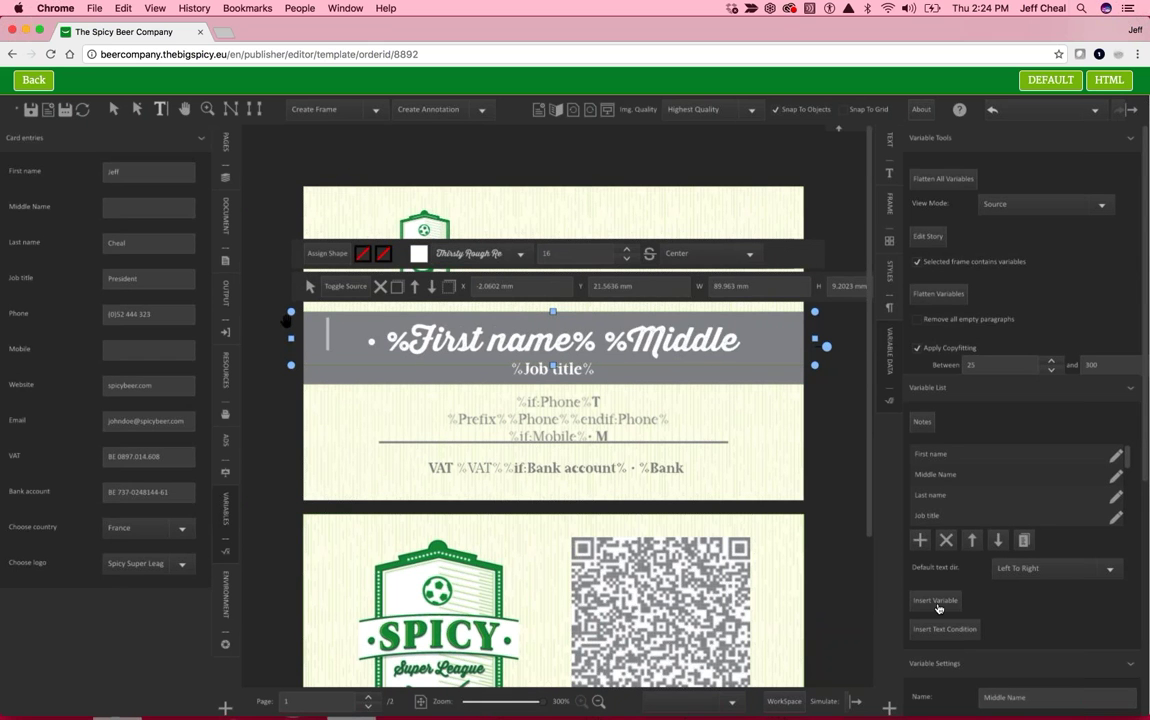
Step: Set the variable View Mode back to Preview to show filled-in values
click(1015, 206)
click(1000, 226)
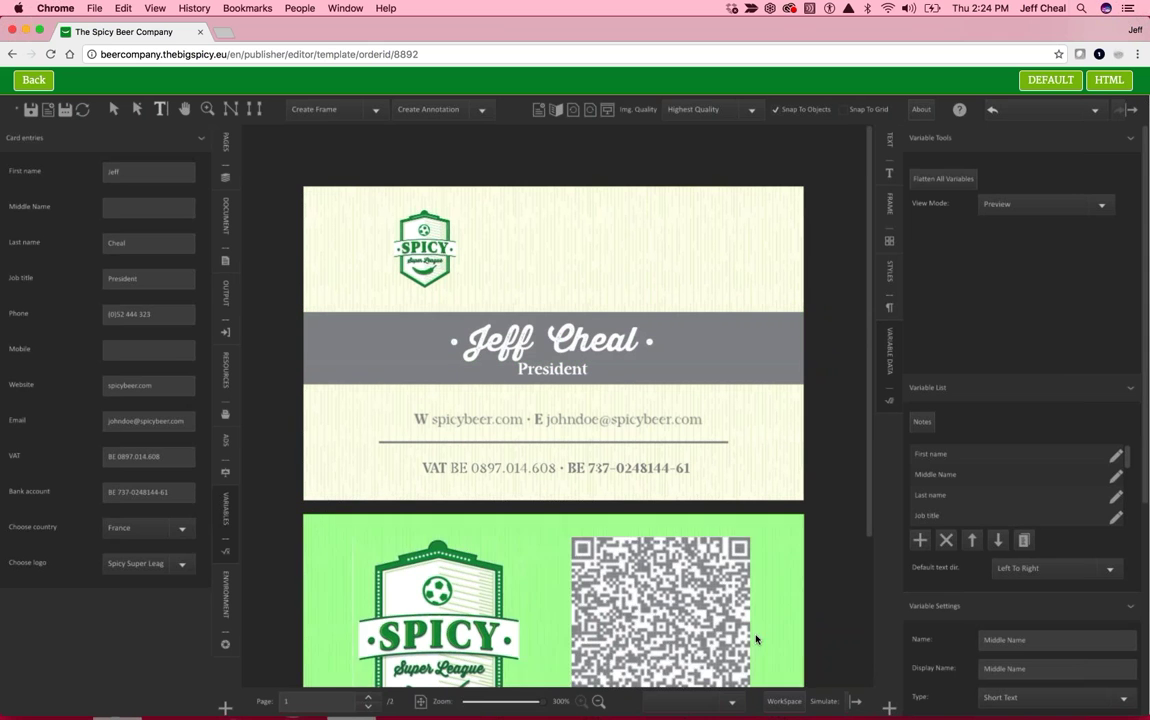
click(799, 697)
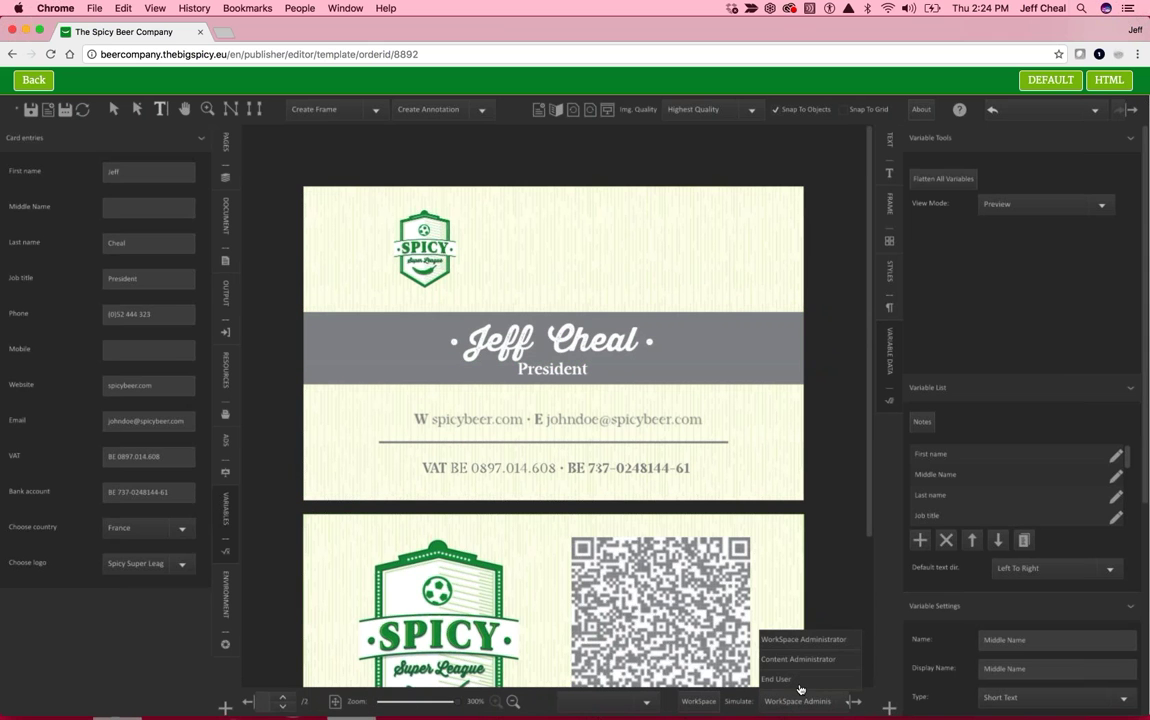
Step: Switch back to the End User view, enter 'Middle' as the middle name, and return to the gallery
click(790, 679)
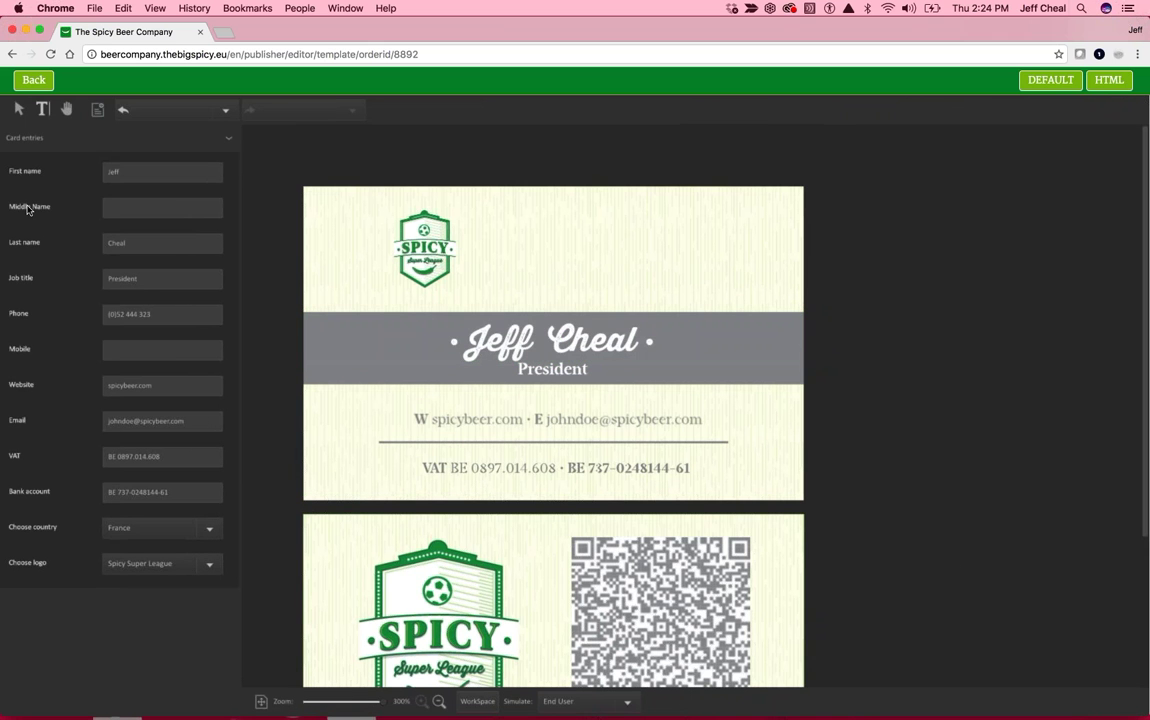
click(131, 212)
text(MIddle)
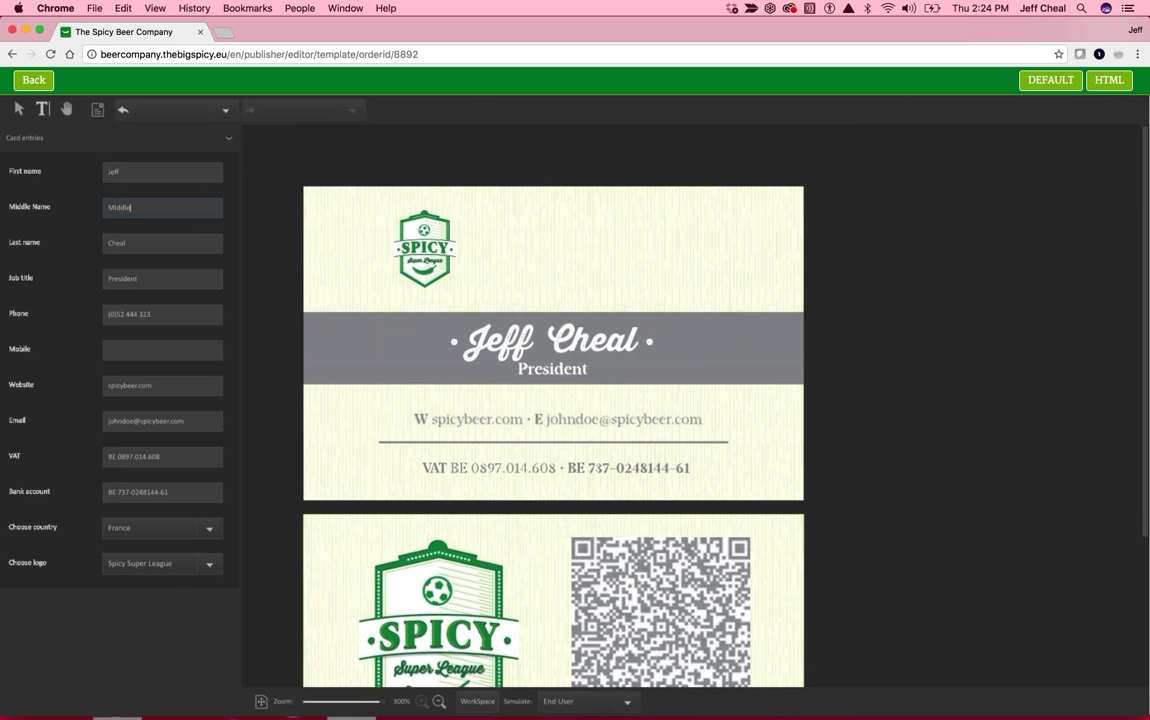
key(BackSpace)
key(BackSpace)
key(BackSpace)
key(BackSpace)
key(BackSpace)
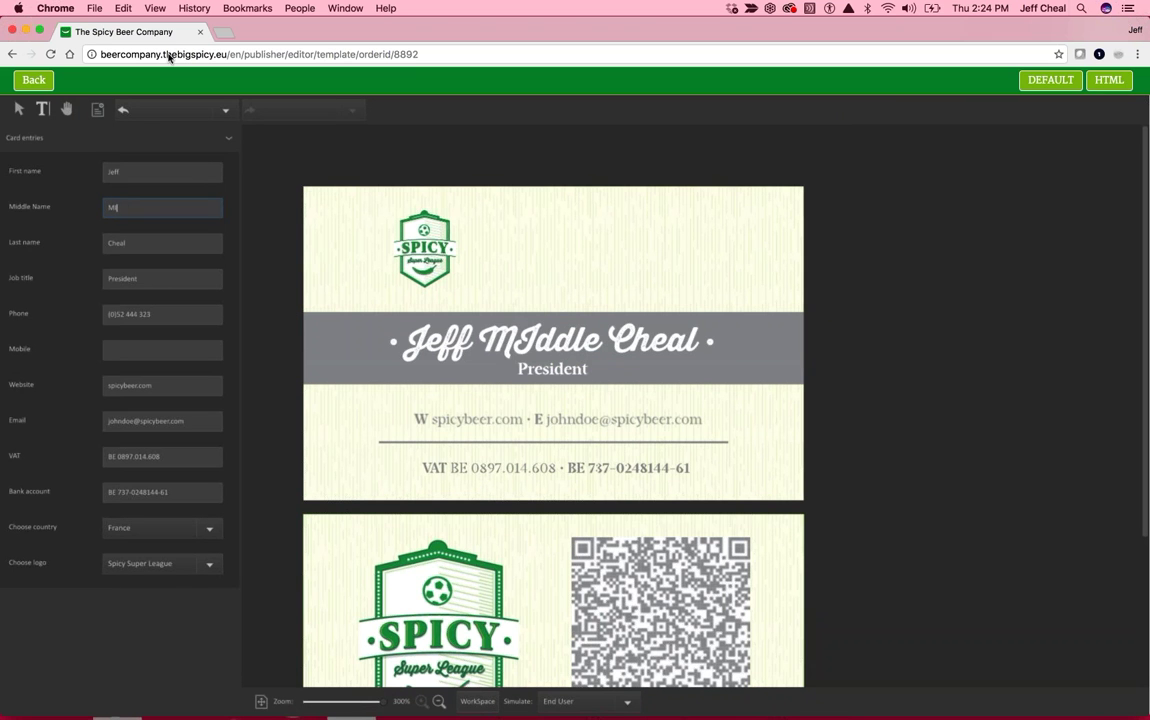
text(iddle)
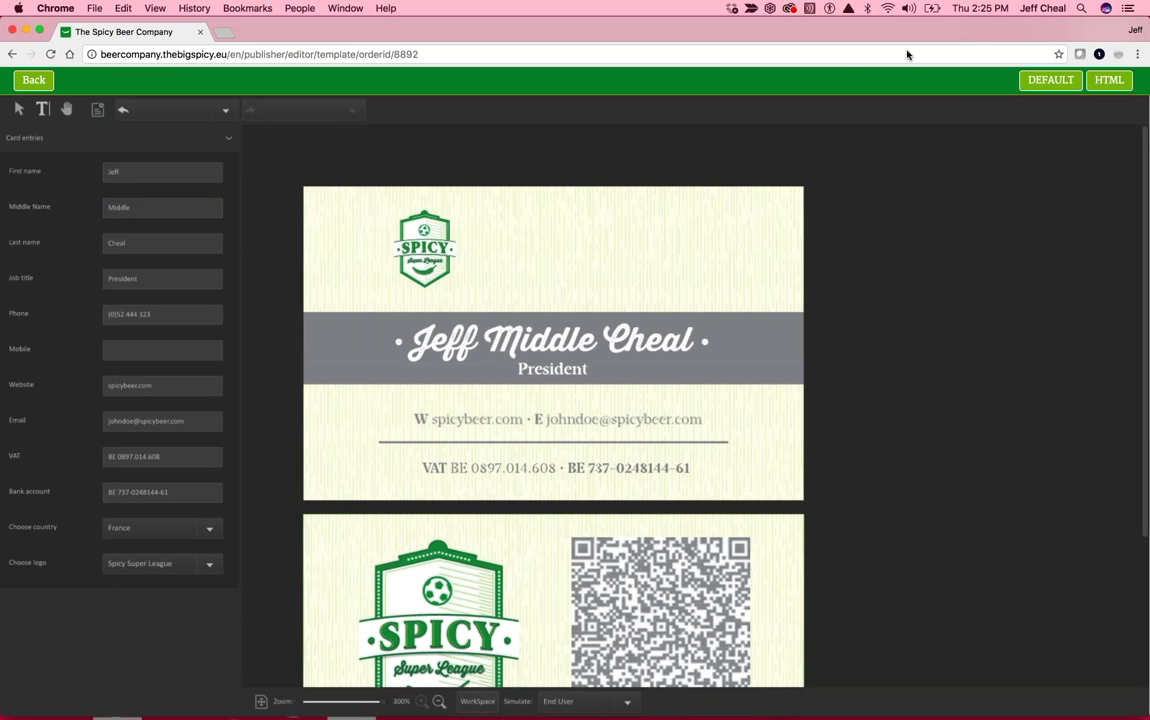
click(33, 80)
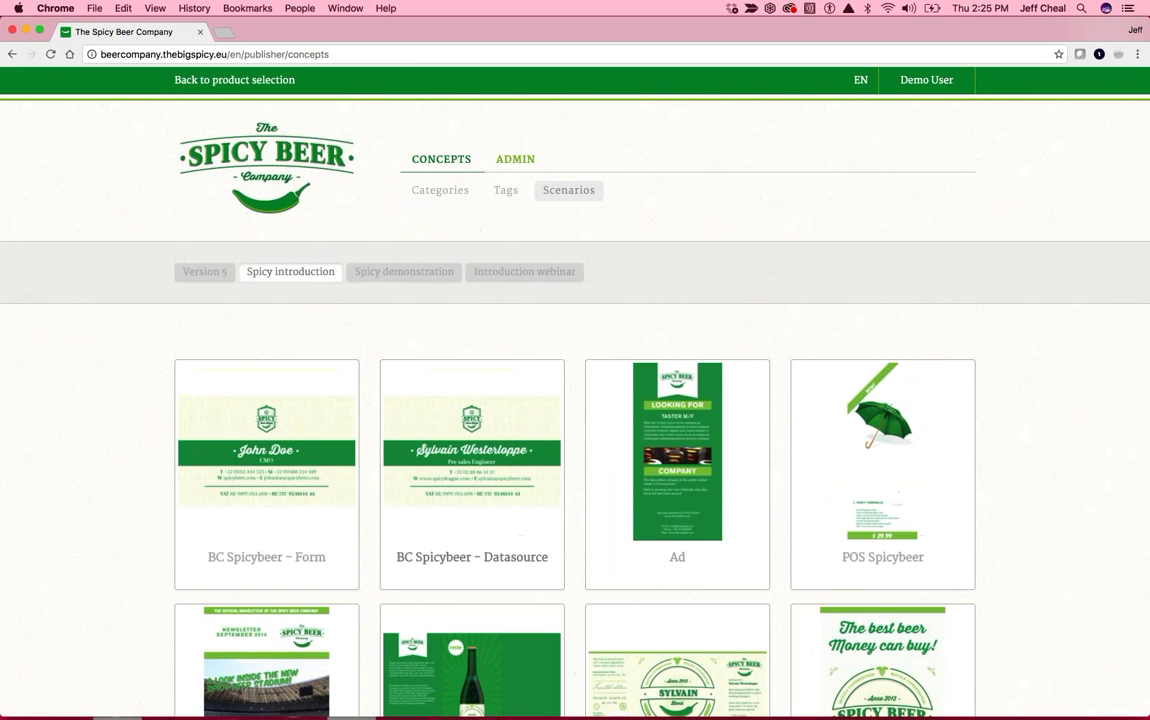
Step: Open the BC Spicybeer - Datasource card template with its Dbaseit.xls contact records
click(421, 494)
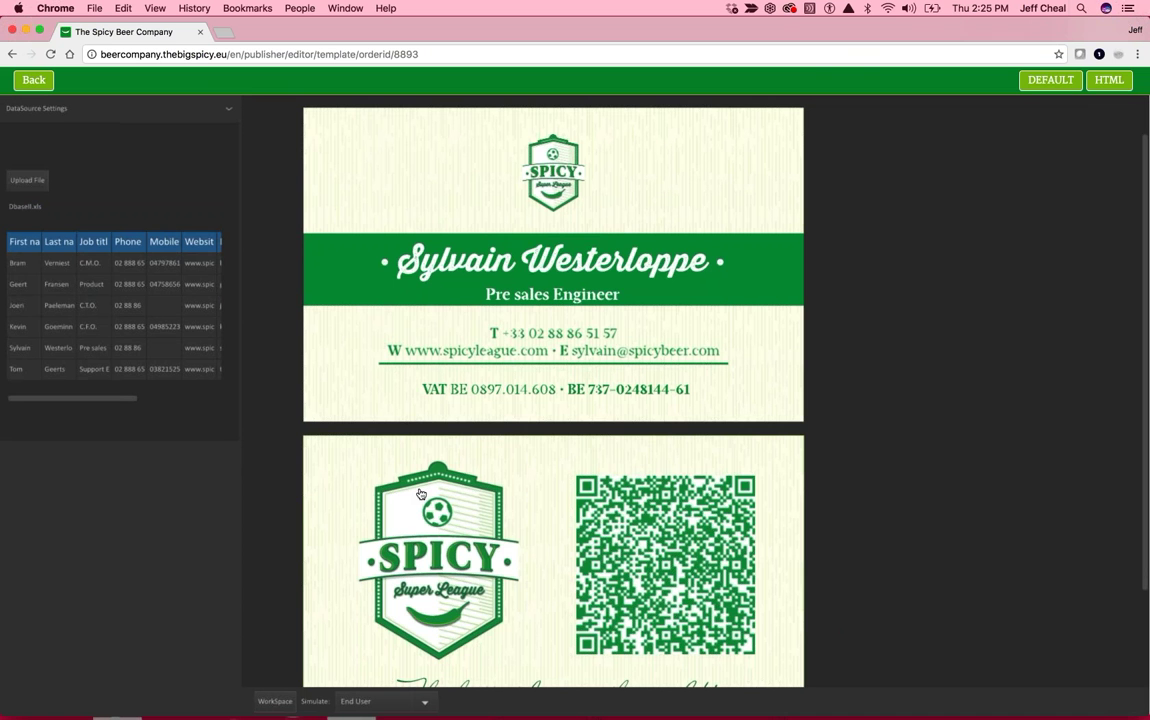
click(30, 291)
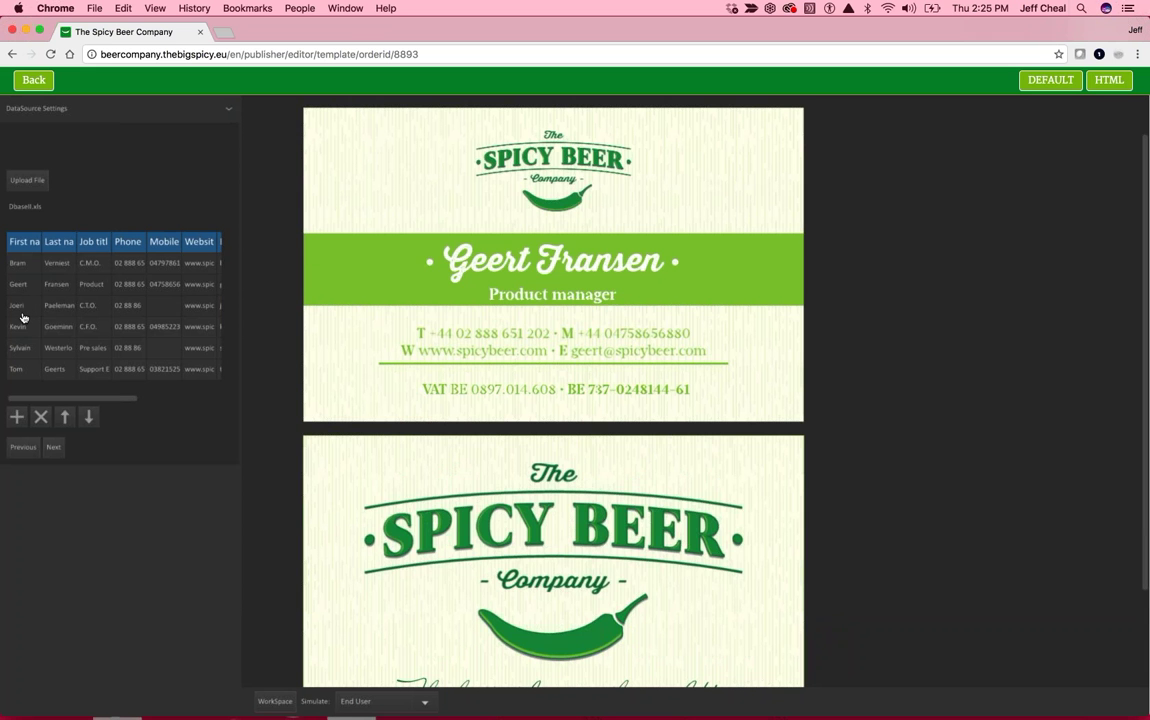
click(22, 313)
click(21, 350)
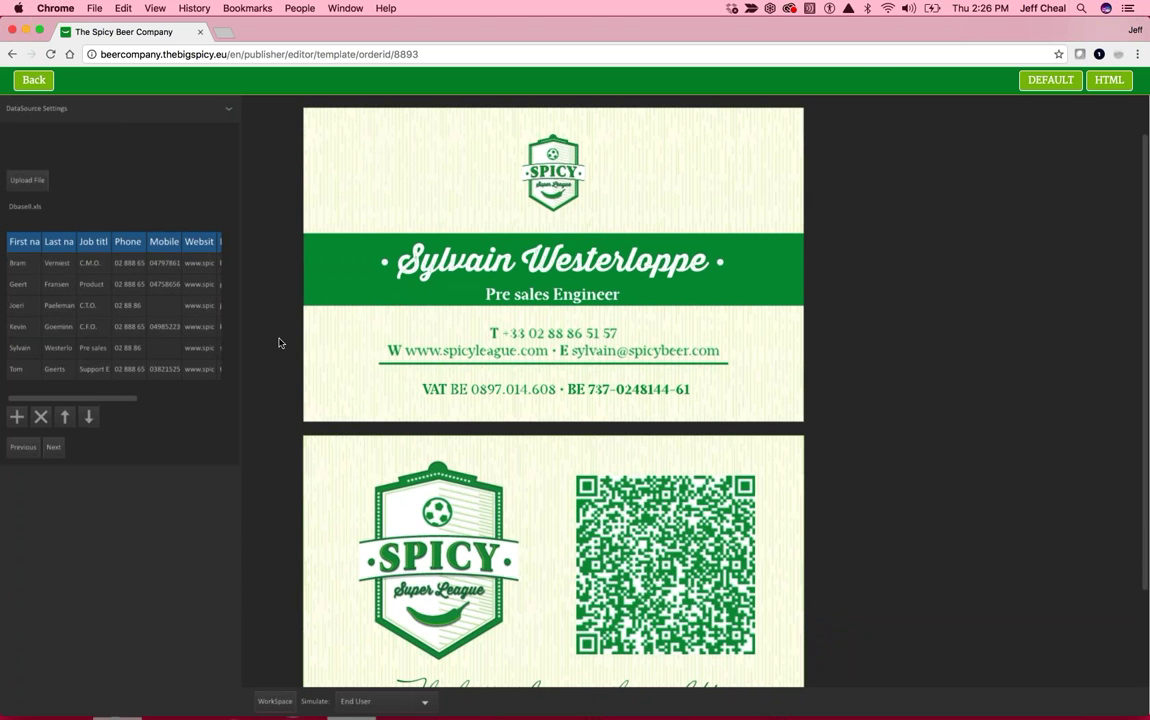
Step: Return to the concepts gallery and open the green LOOKING FOR TASTER M/F Ad template
click(33, 80)
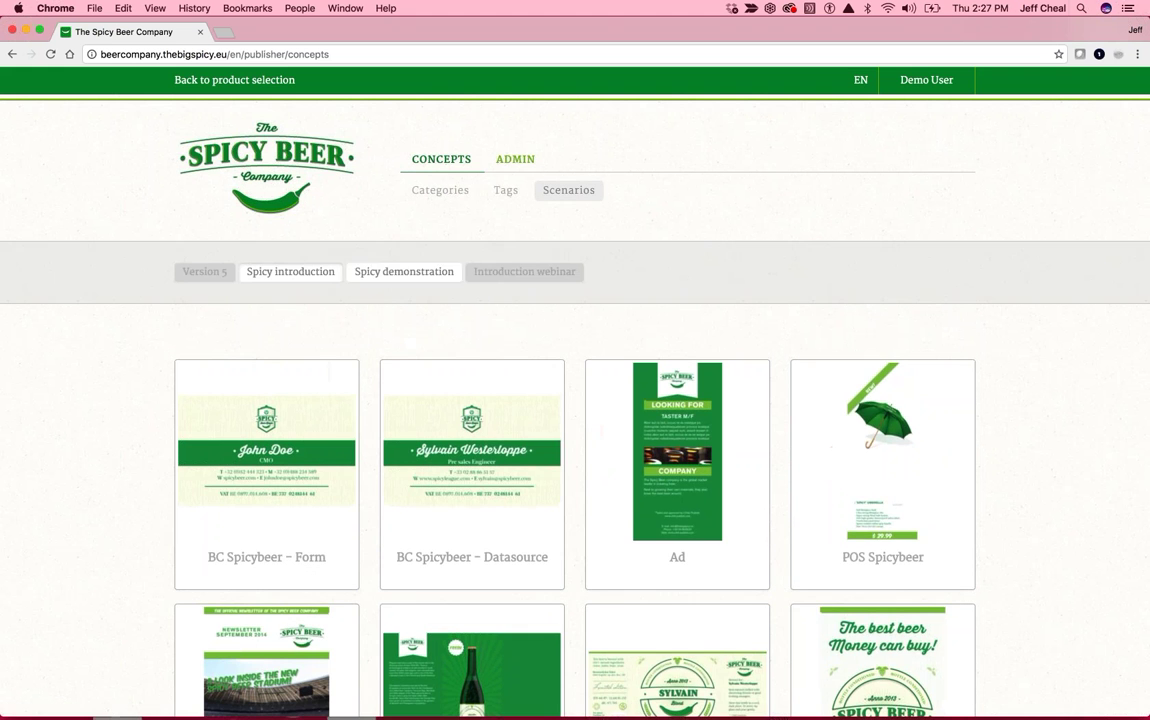
scroll(560, 350, down, 2)
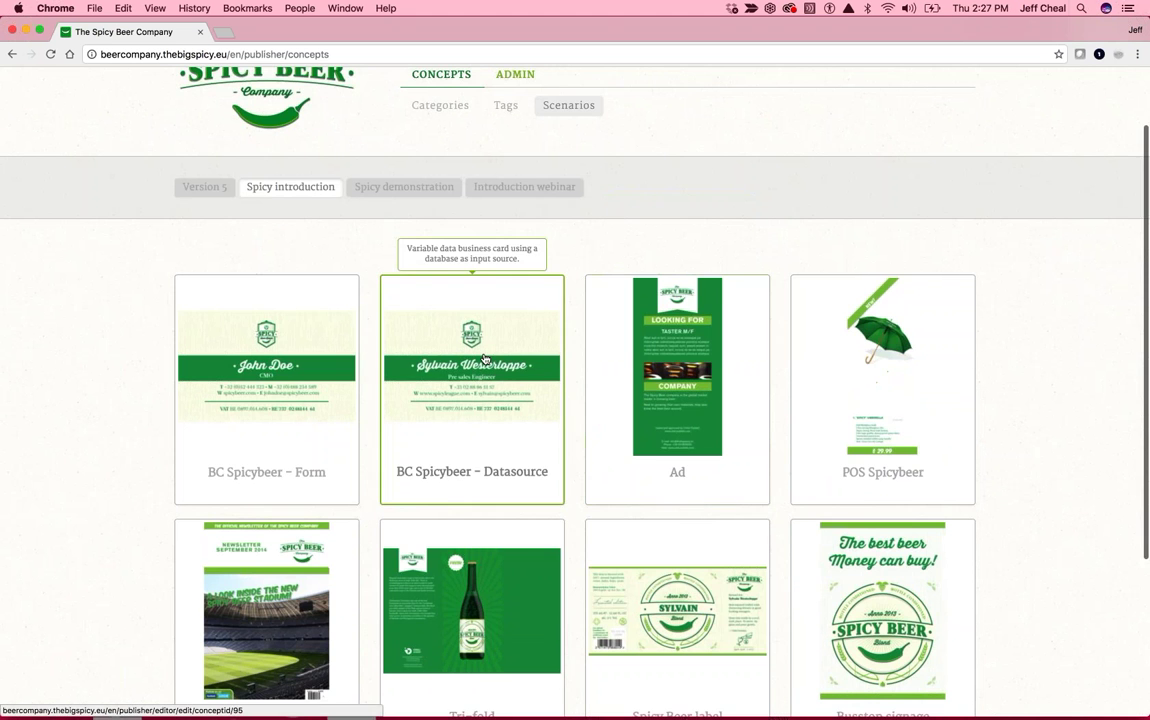
click(650, 389)
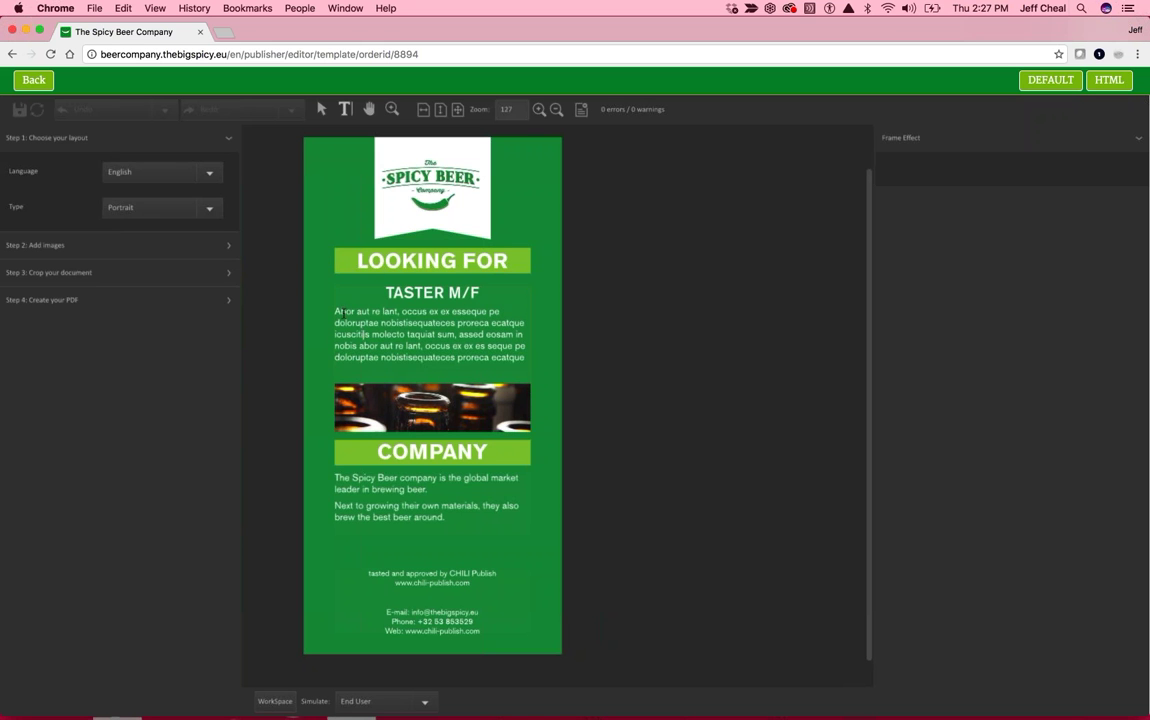
Step: Replace the advert's placeholder body text with 'Copy here'
click(411, 327)
drag(528, 357, 335, 311)
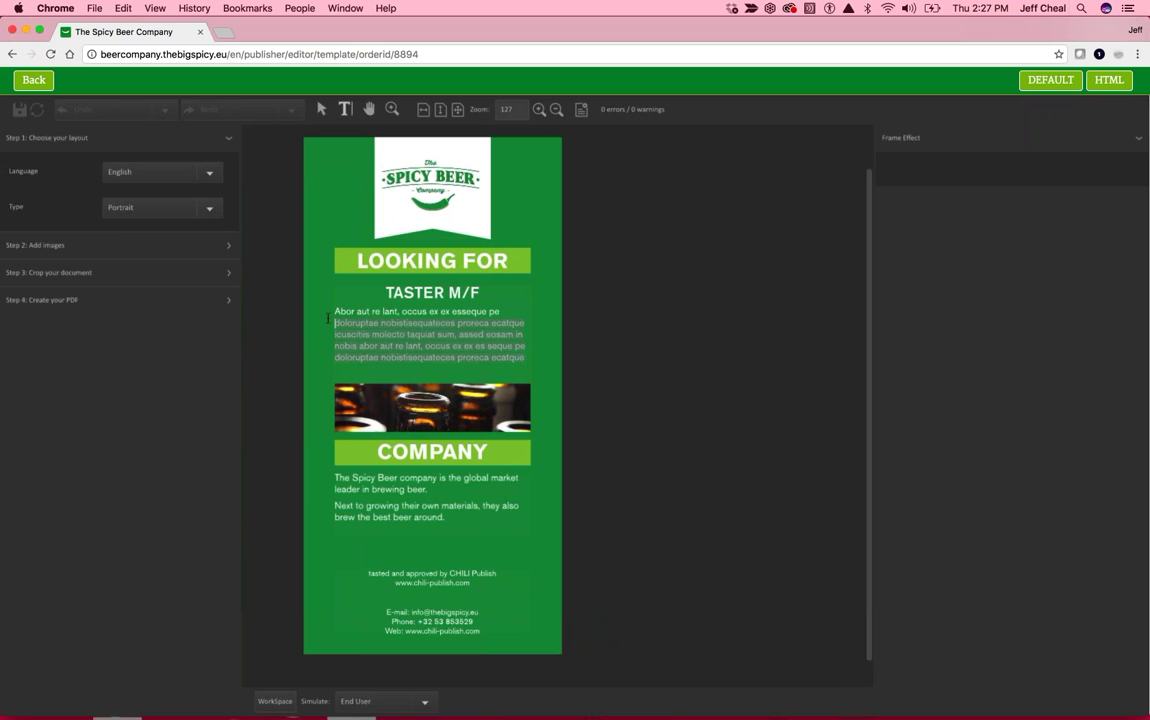
key(BackSpace)
text(Copy here)
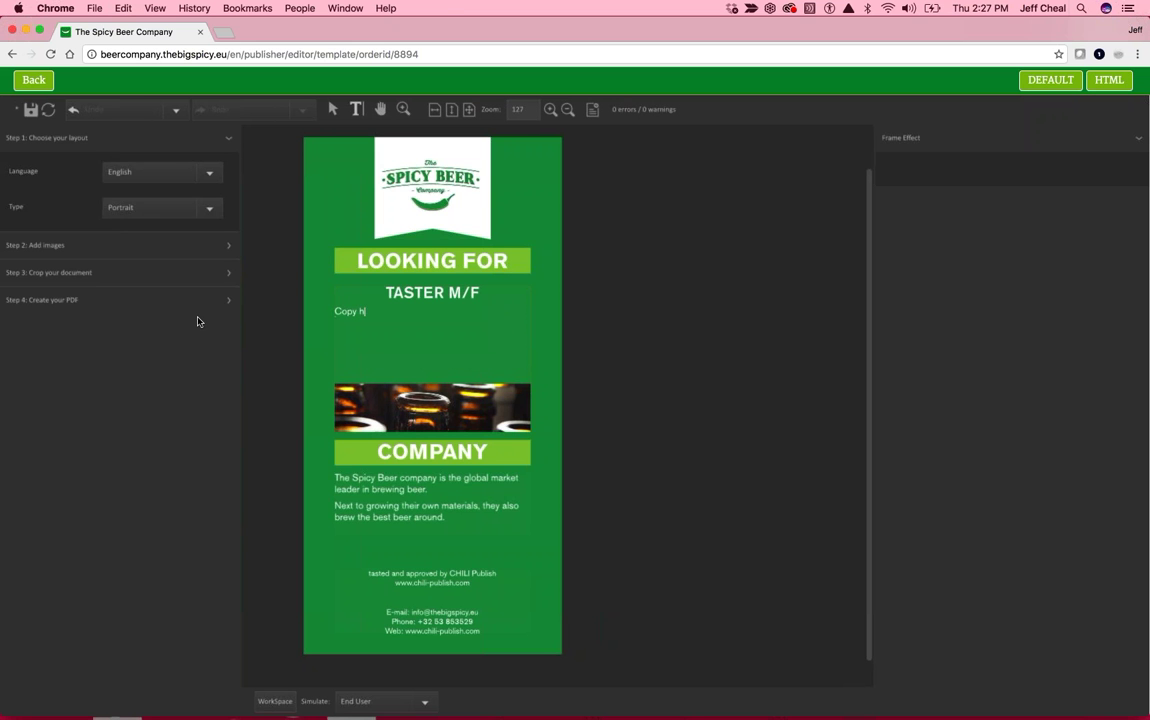
Step: Correct the heading from TASTER M/F to TESTER M/F
click(402, 293)
key(BackSpace)
text(E)
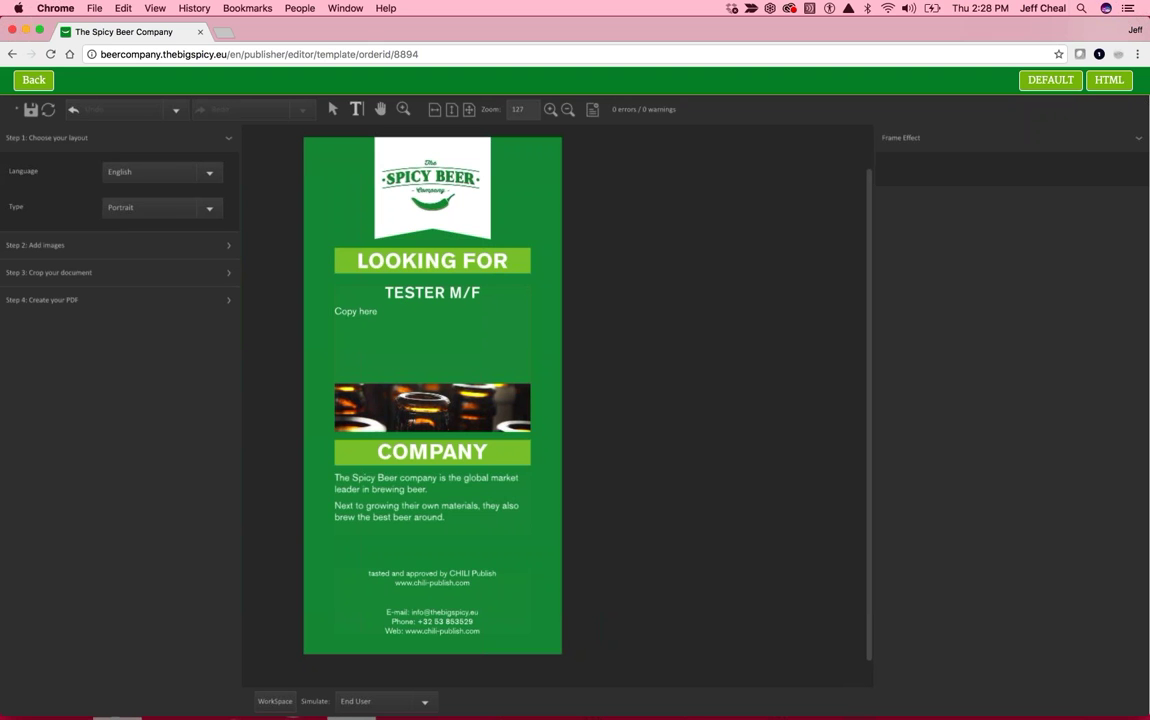
Step: Switch the interface language to Deutsch, then Espagnol, then back to English
click(142, 178)
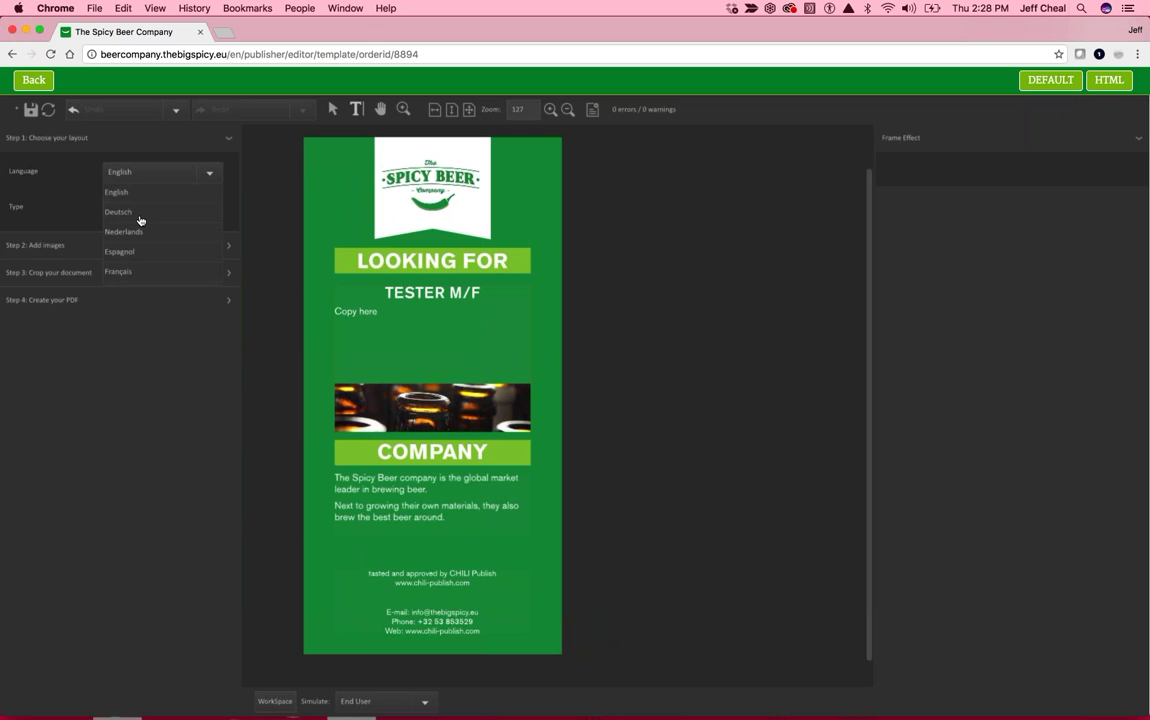
click(140, 216)
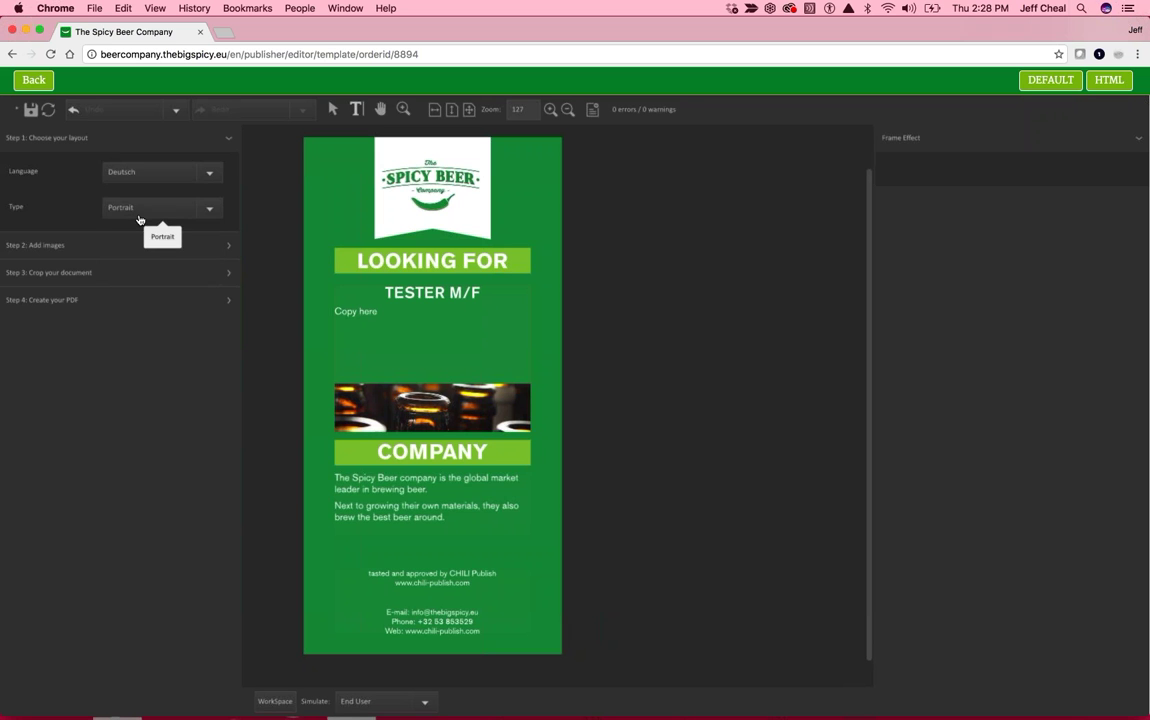
click(135, 189)
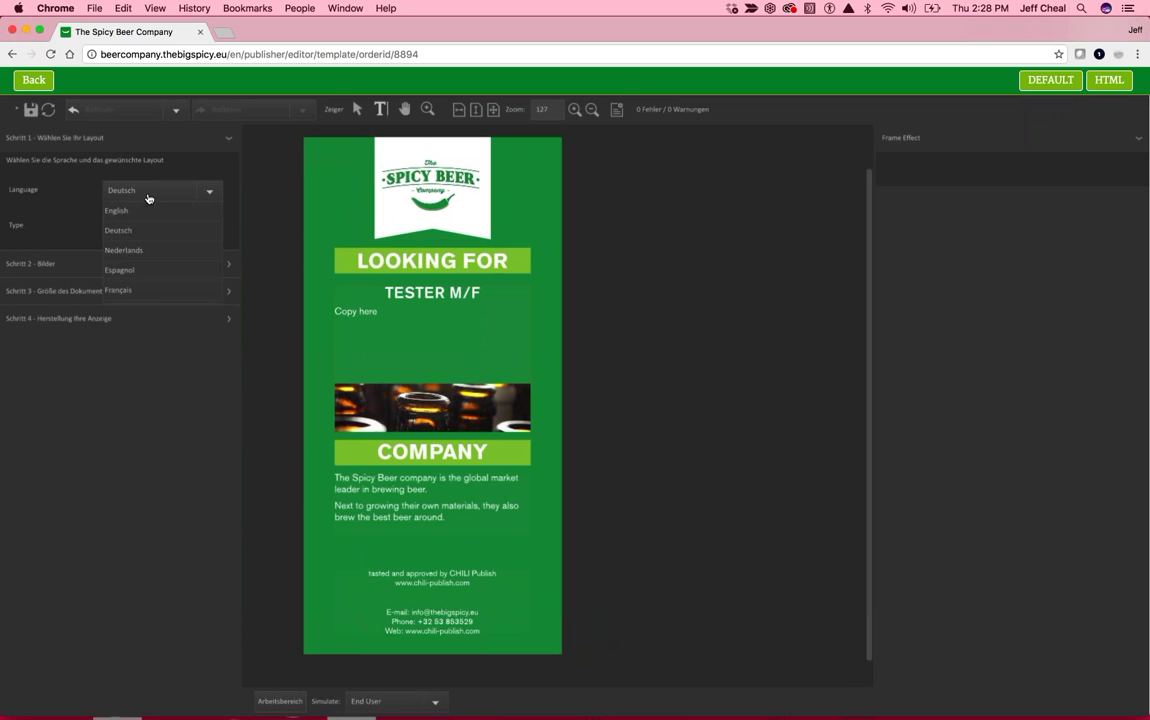
click(145, 274)
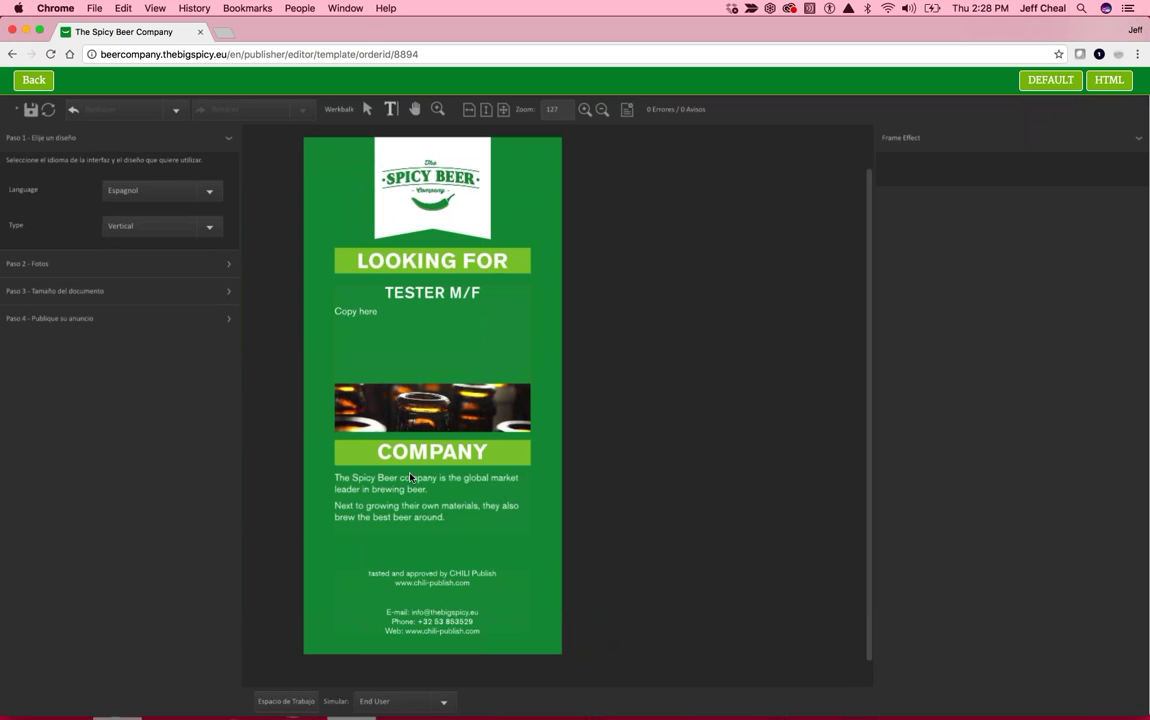
click(150, 190)
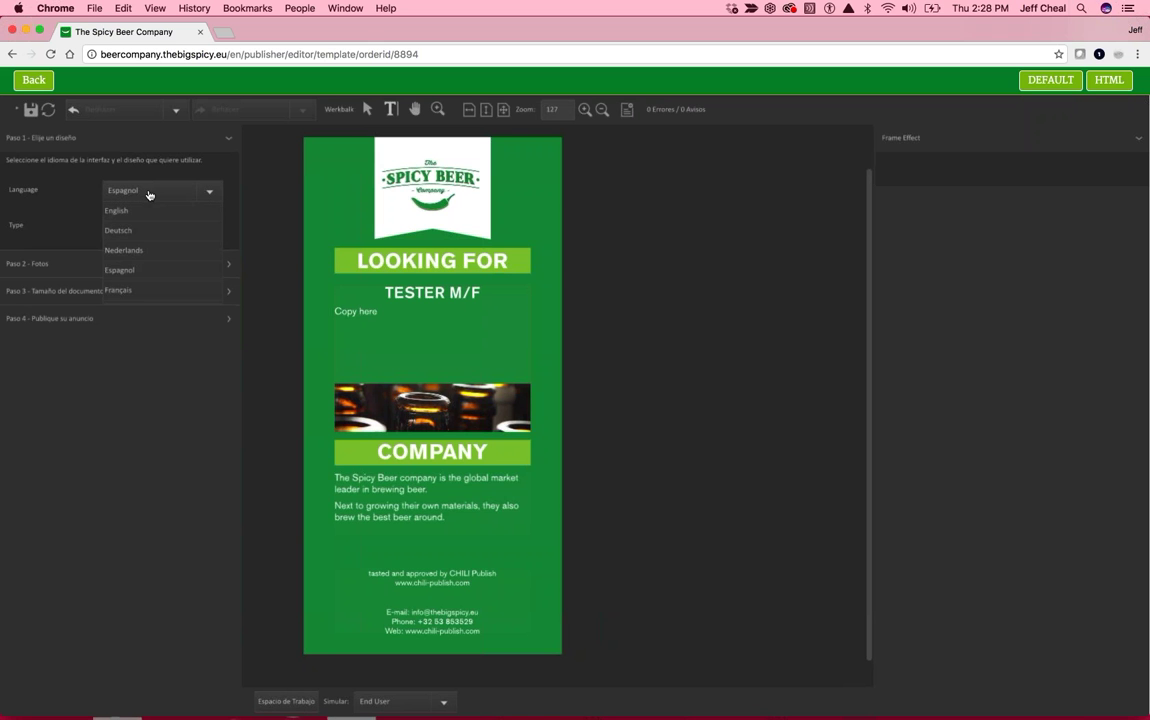
click(147, 212)
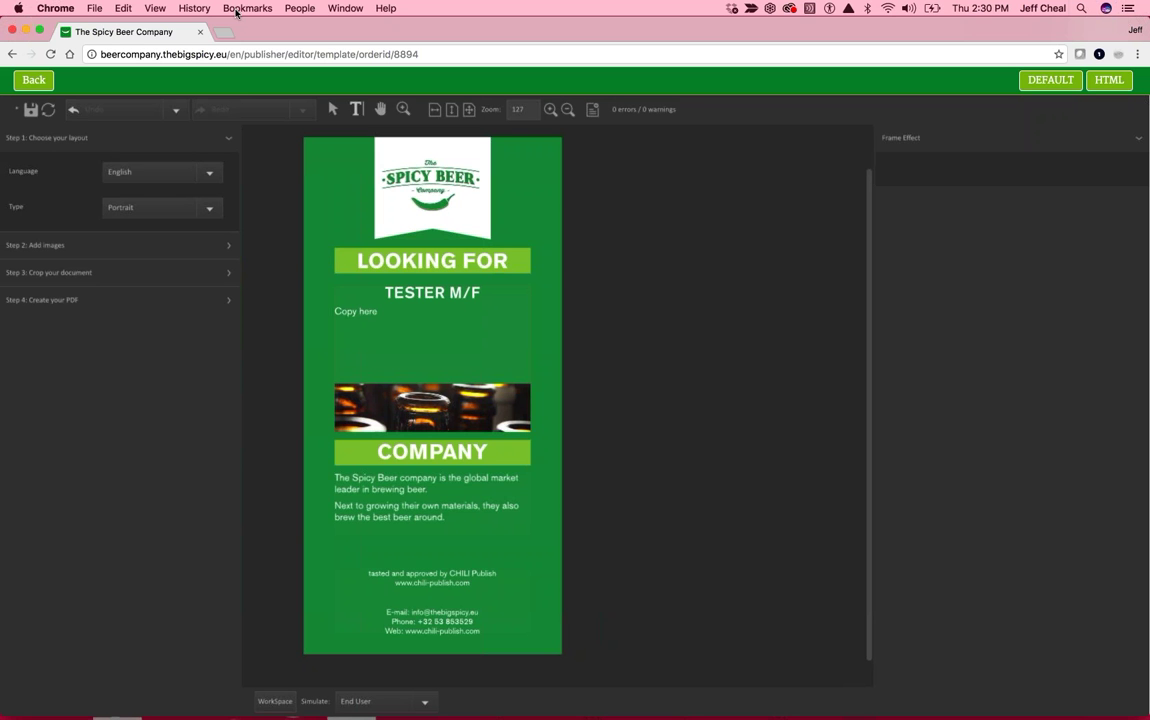
Step: Simulate the WorkSpace Administrator role and view, then close, the Step 1 properties
click(383, 700)
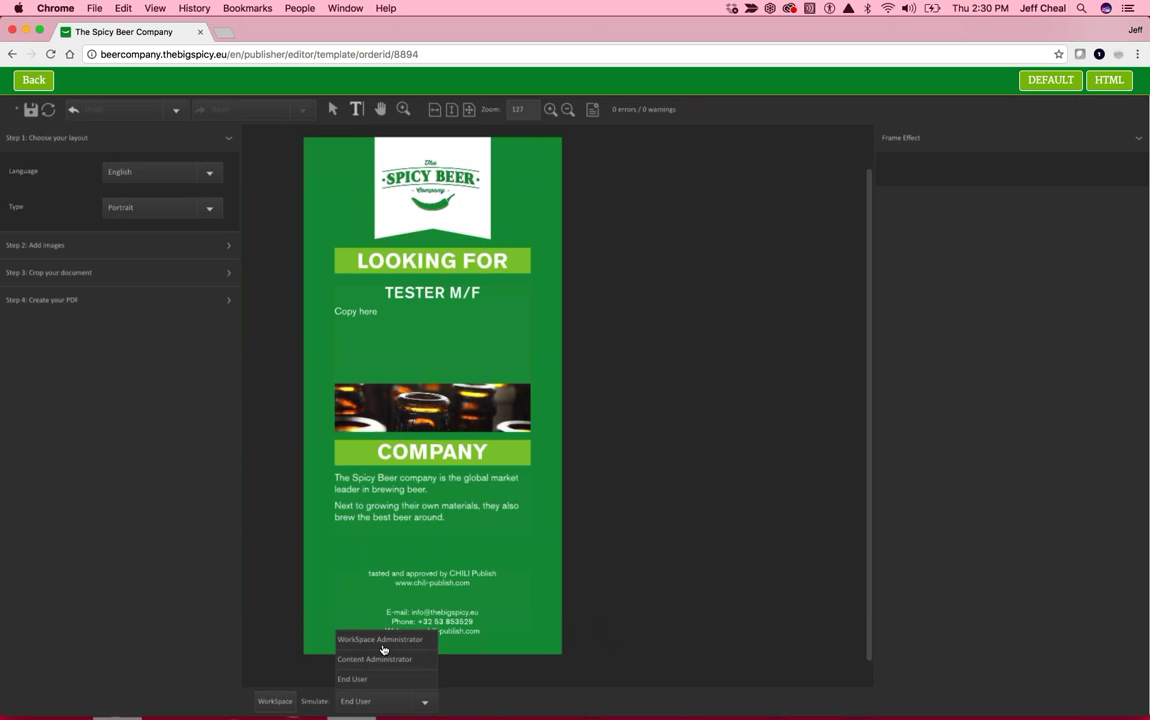
click(383, 649)
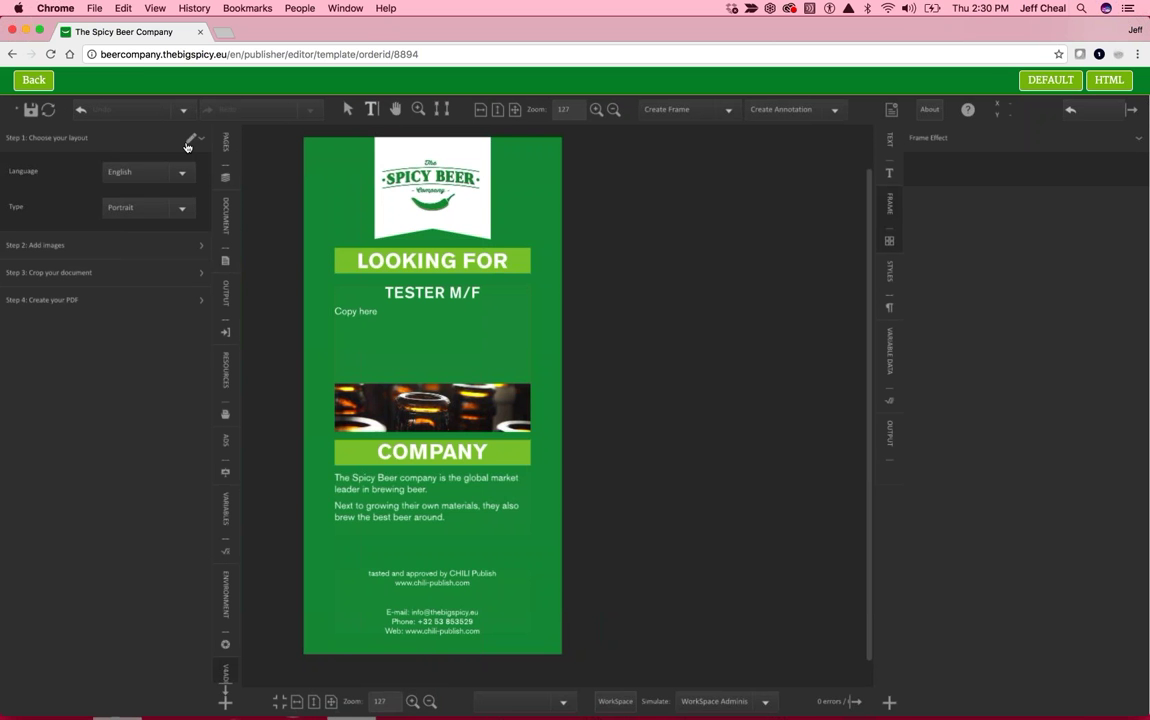
click(189, 141)
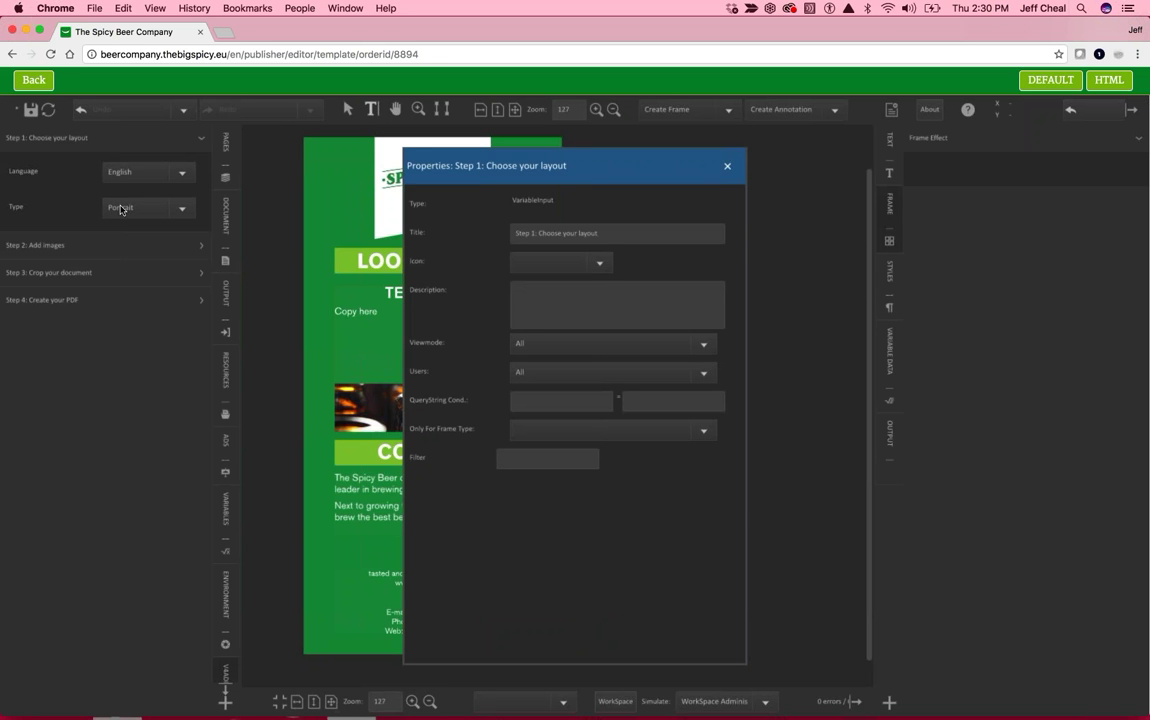
click(727, 168)
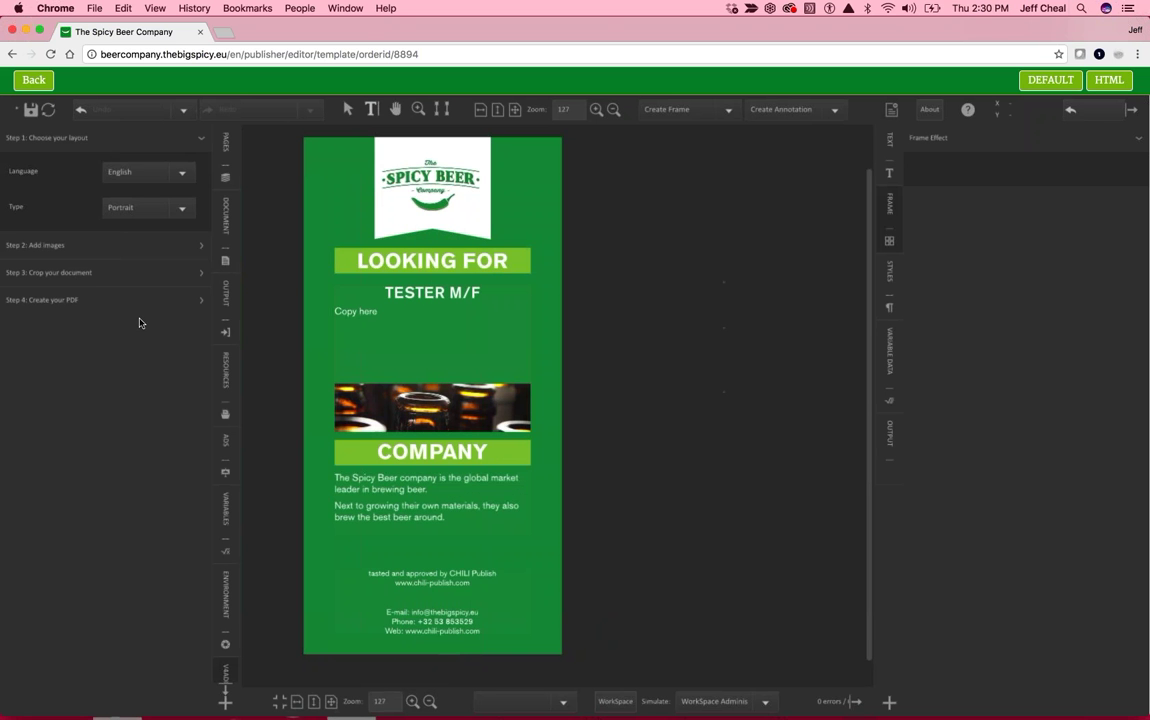
Step: Switch the simulated role back to End User and hide the Add images library
click(76, 245)
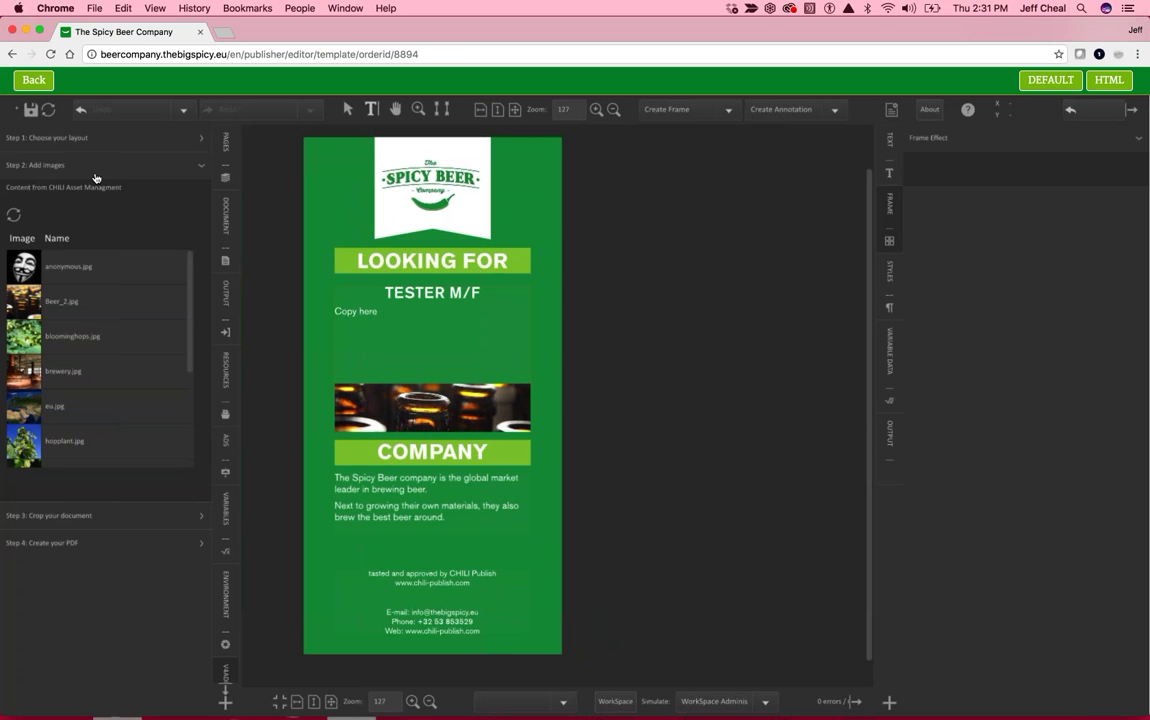
click(728, 700)
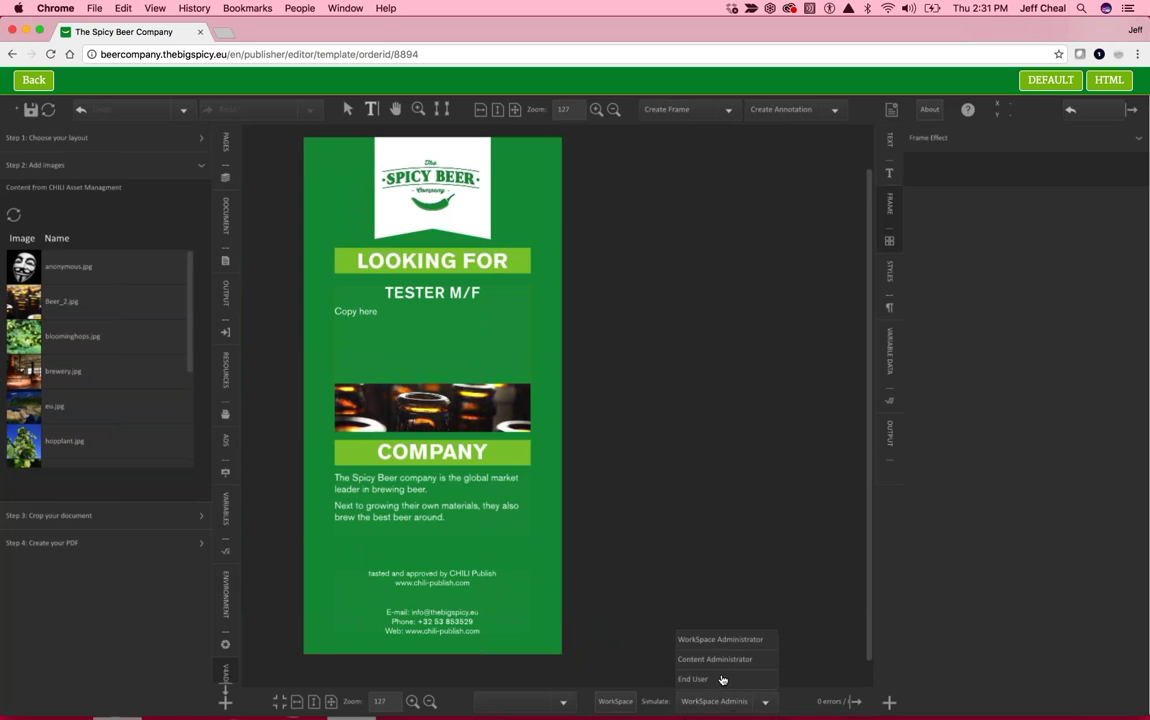
click(722, 679)
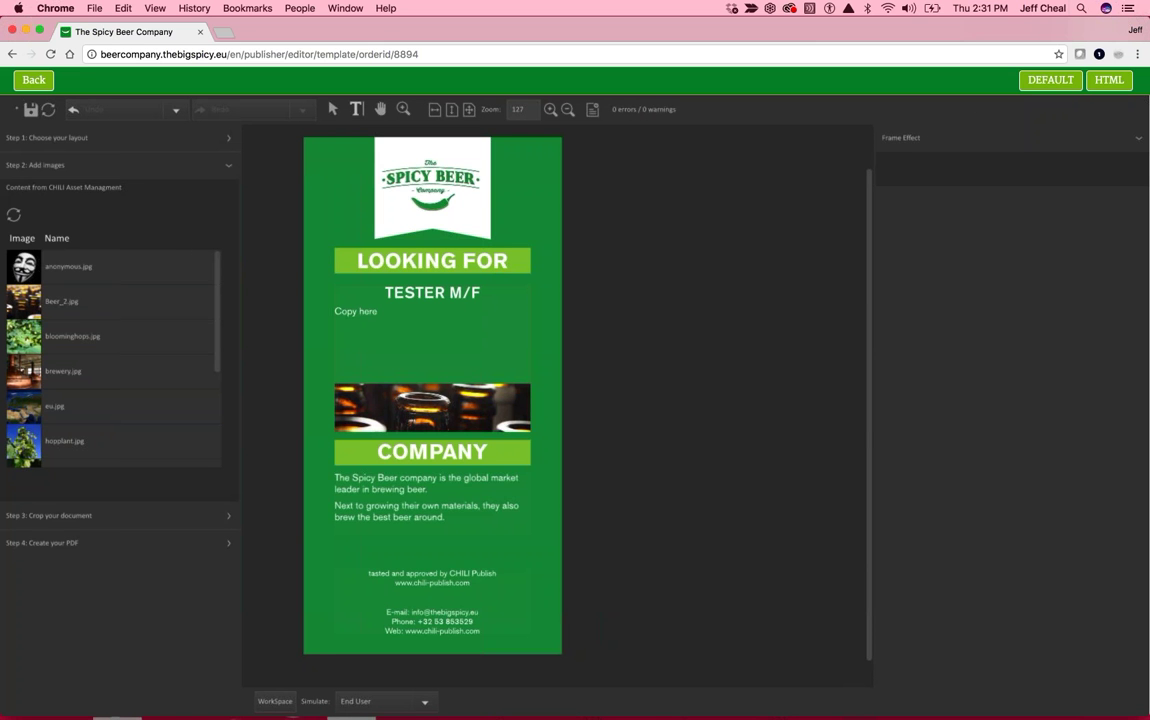
click(66, 158)
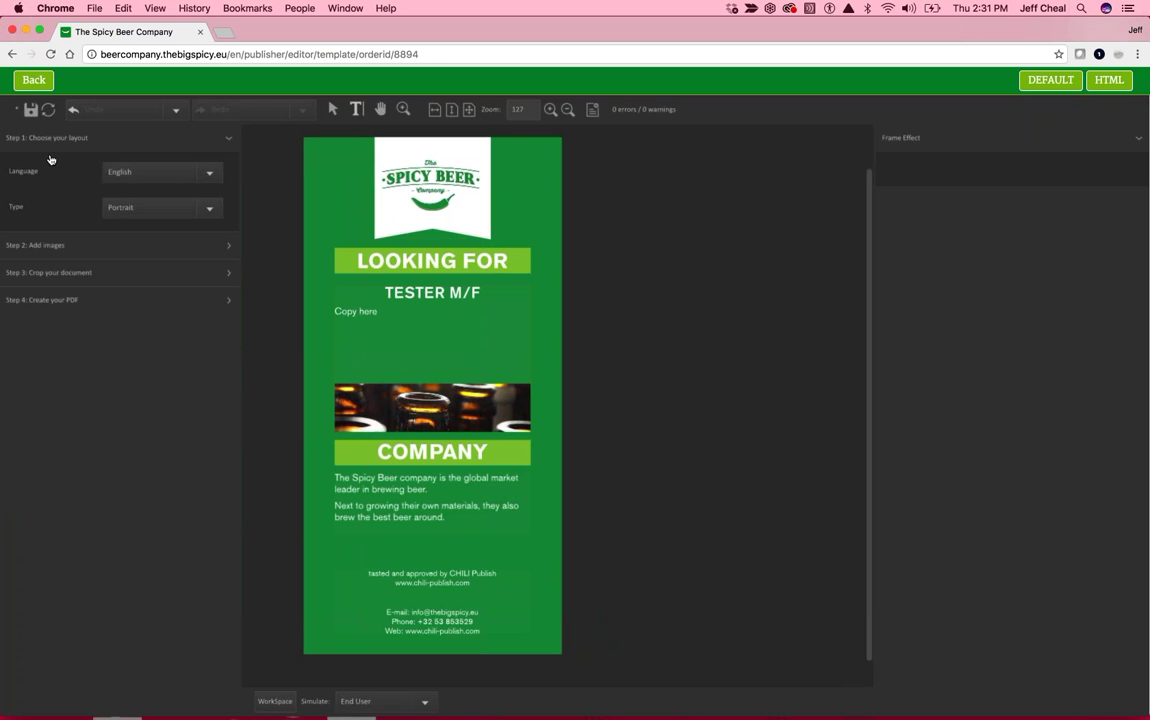
Step: Try the Square and Square with images layout types, settling on plain Square
click(140, 207)
click(157, 247)
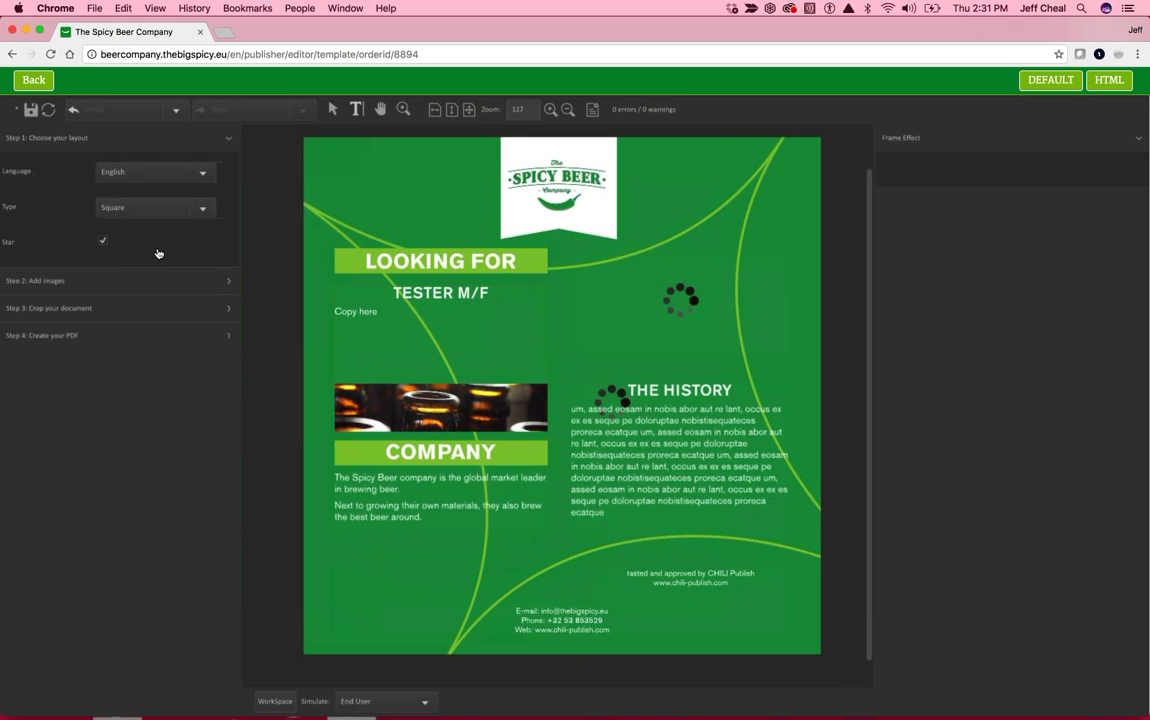
click(158, 211)
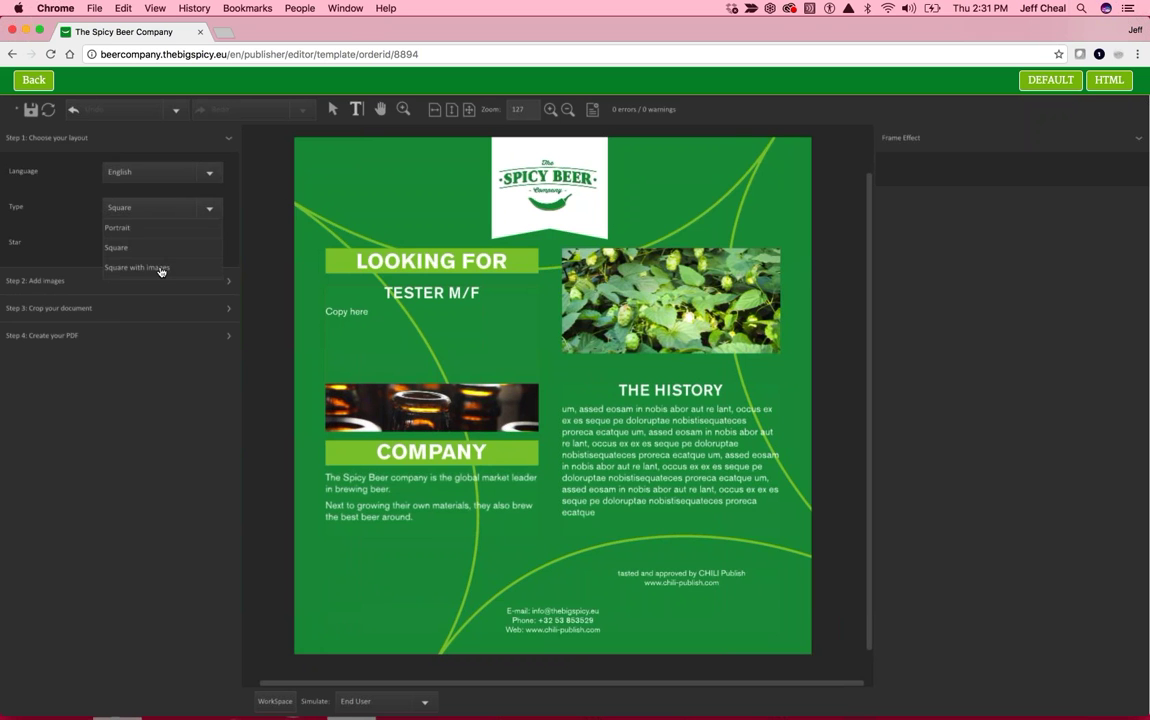
click(158, 265)
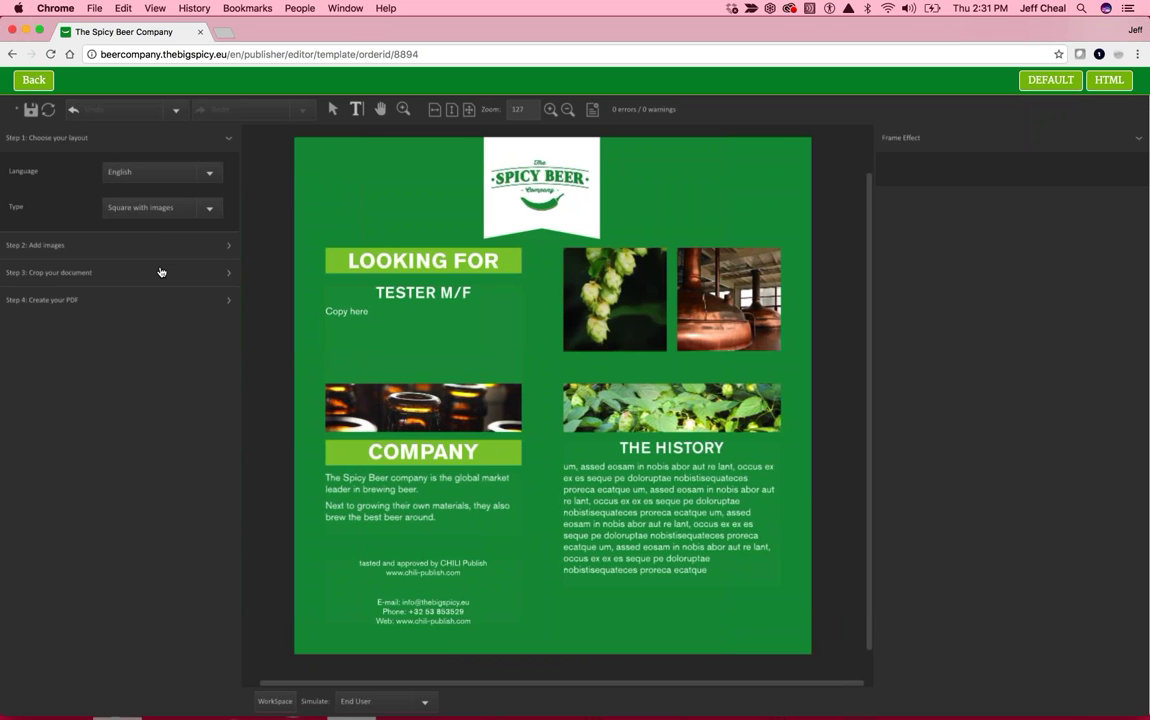
click(152, 209)
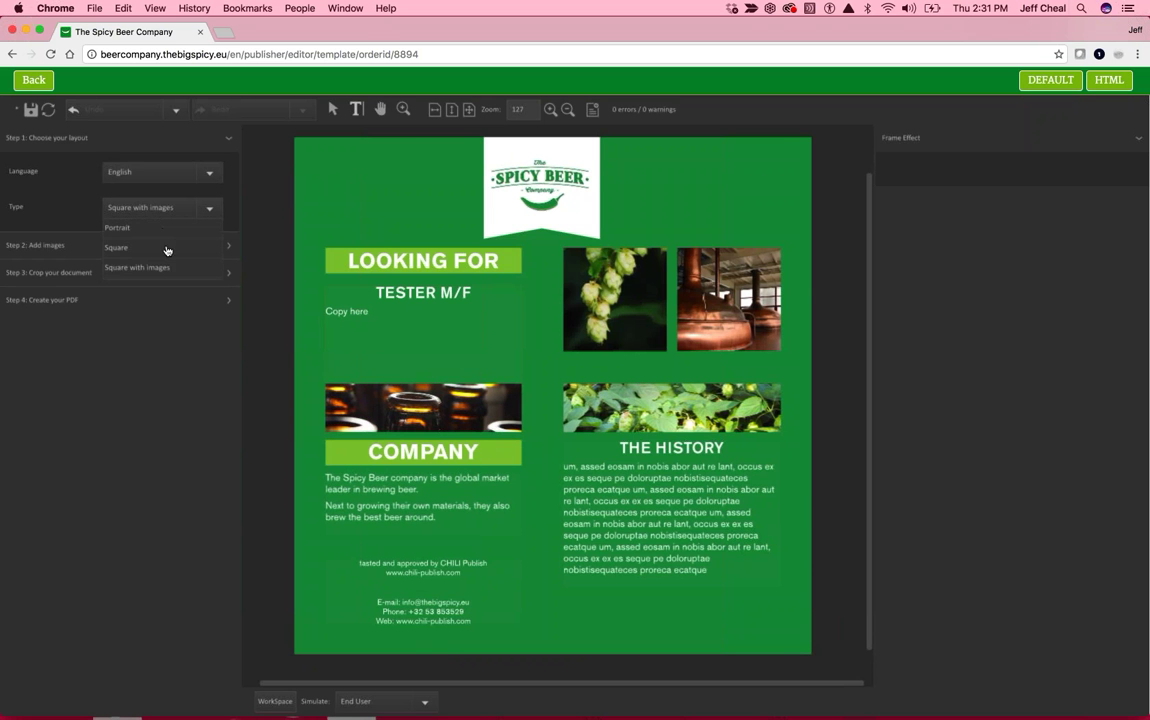
click(167, 250)
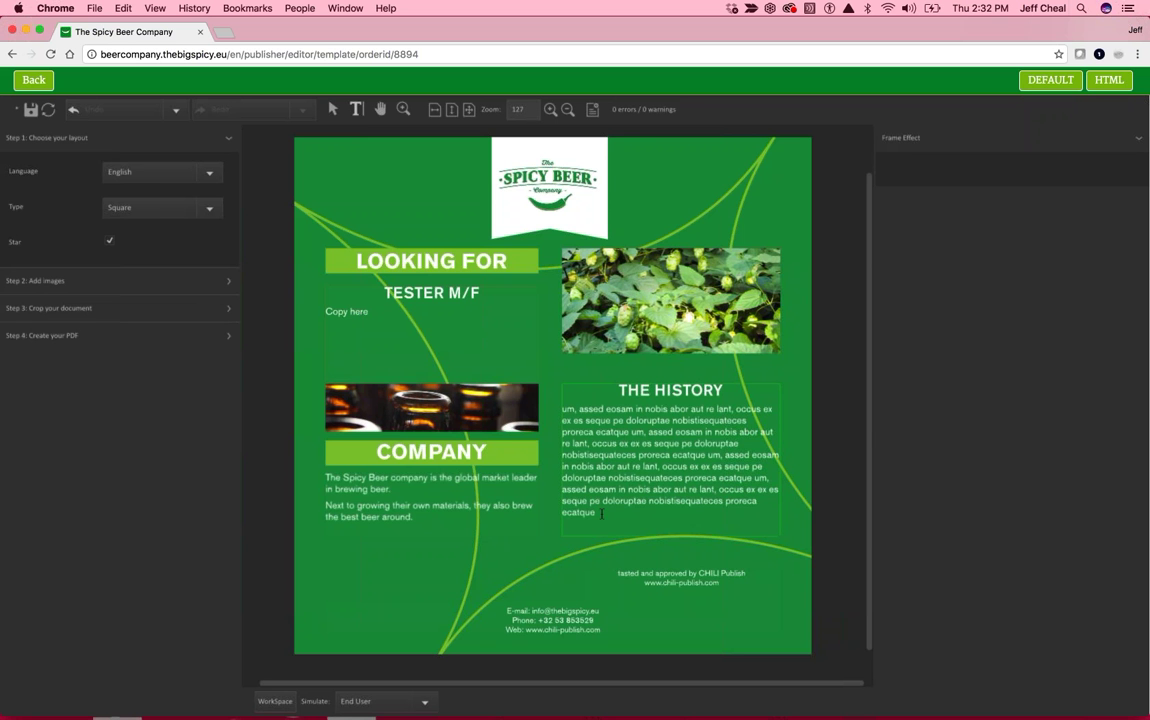
Step: Replace THE HISTORY paragraph with 'Copy here', then toggle the Star option on and off
drag(598, 512, 561, 409)
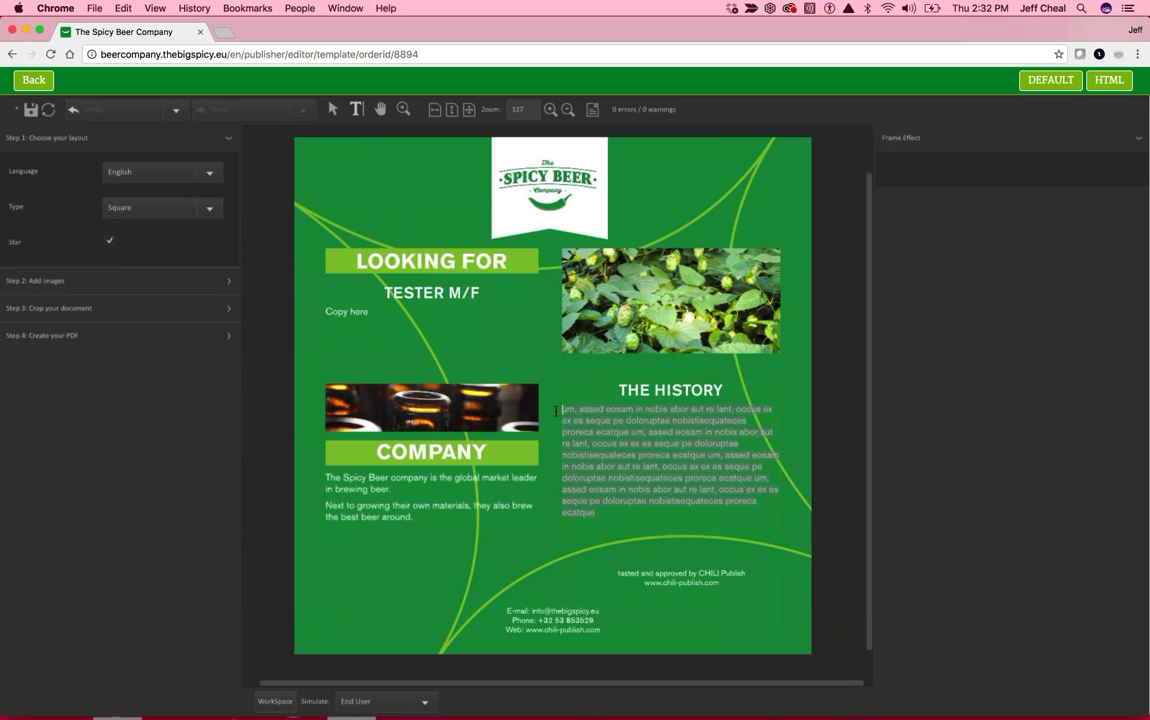
key(BackSpace)
text(Copy here)
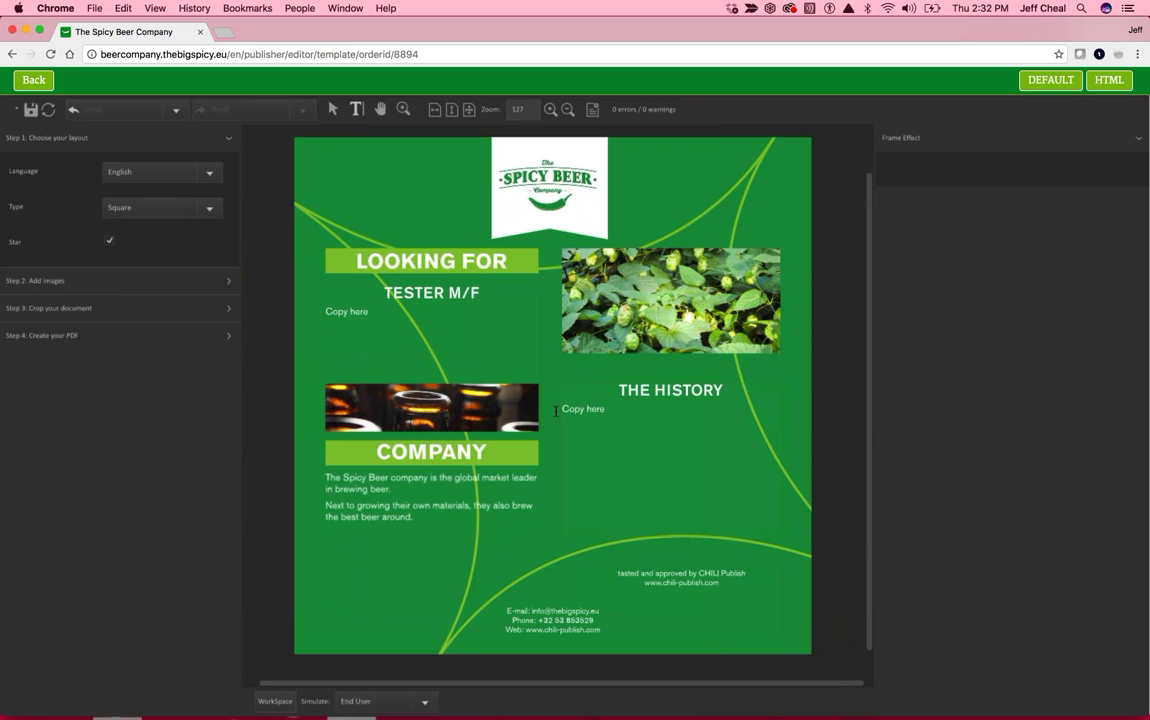
click(555, 411)
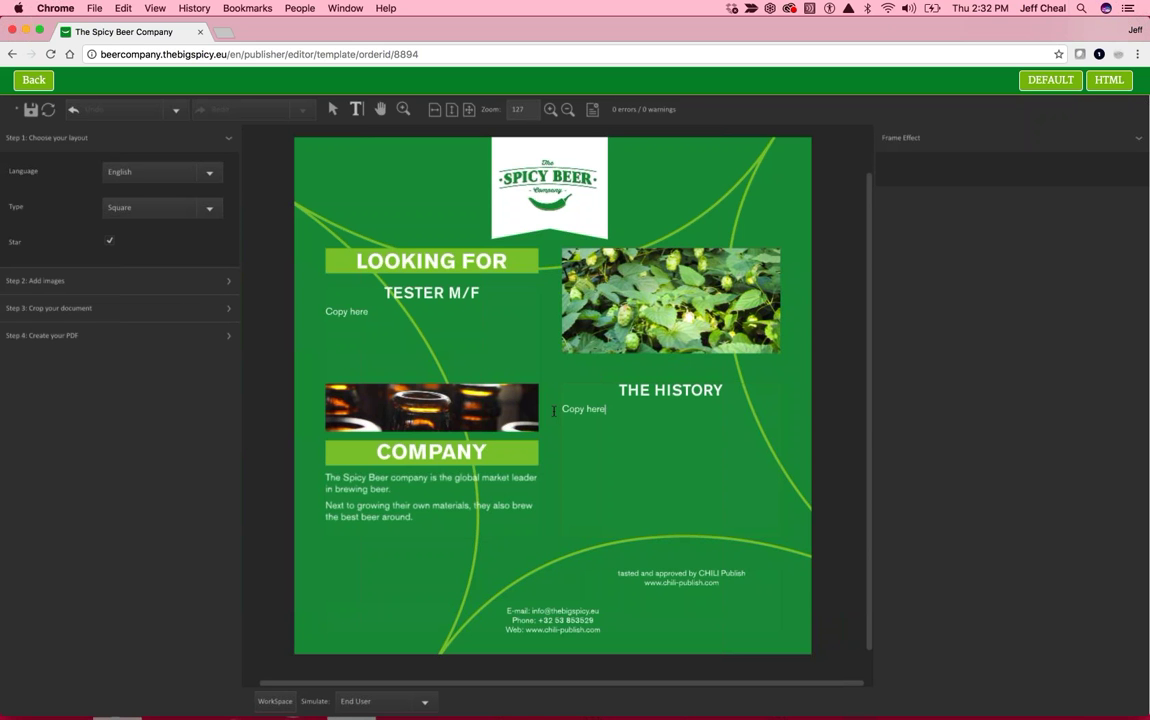
click(110, 242)
click(110, 242)
Step: Set the layout type back to Square with images and show the Step 2 image library
click(120, 212)
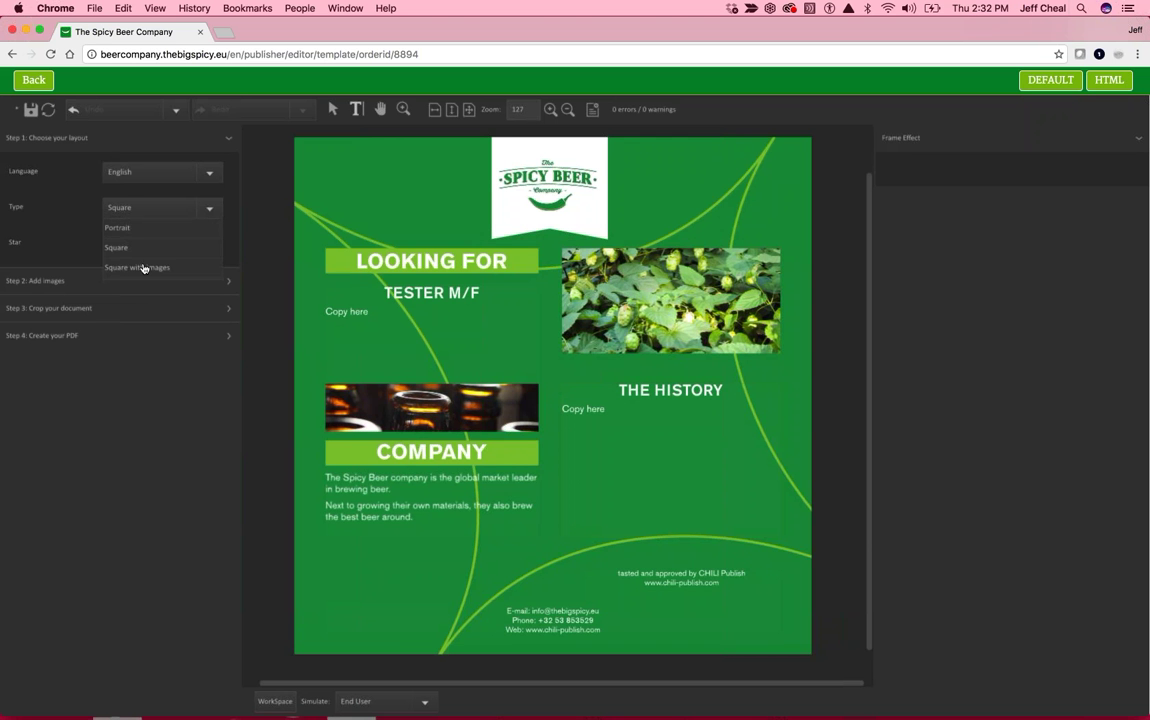
click(143, 265)
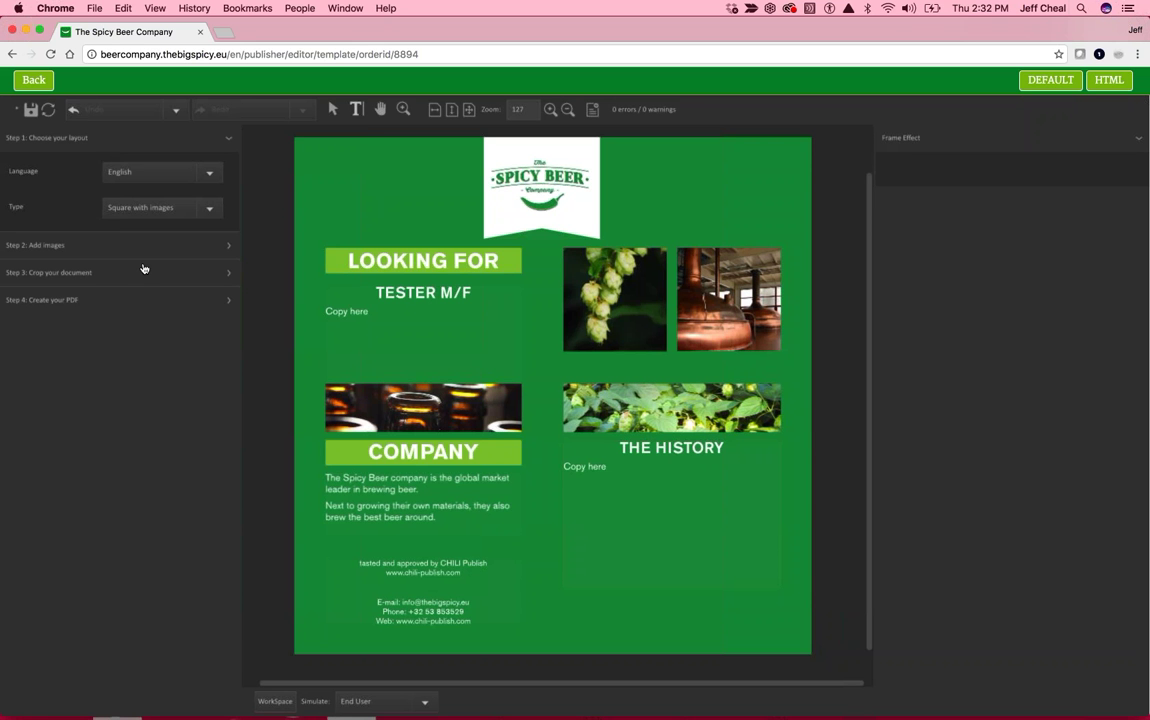
click(45, 136)
click(50, 165)
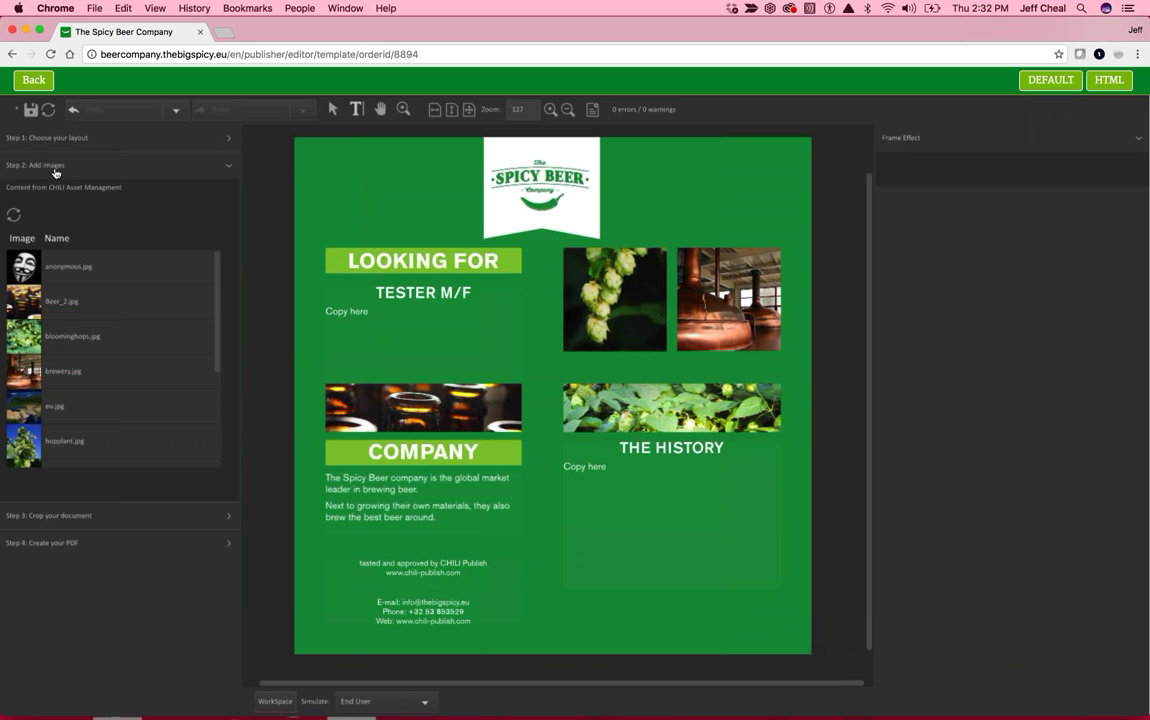
Step: Drag hop photos from the asset list into both small frames beside LOOKING FOR
drag(22, 405, 612, 298)
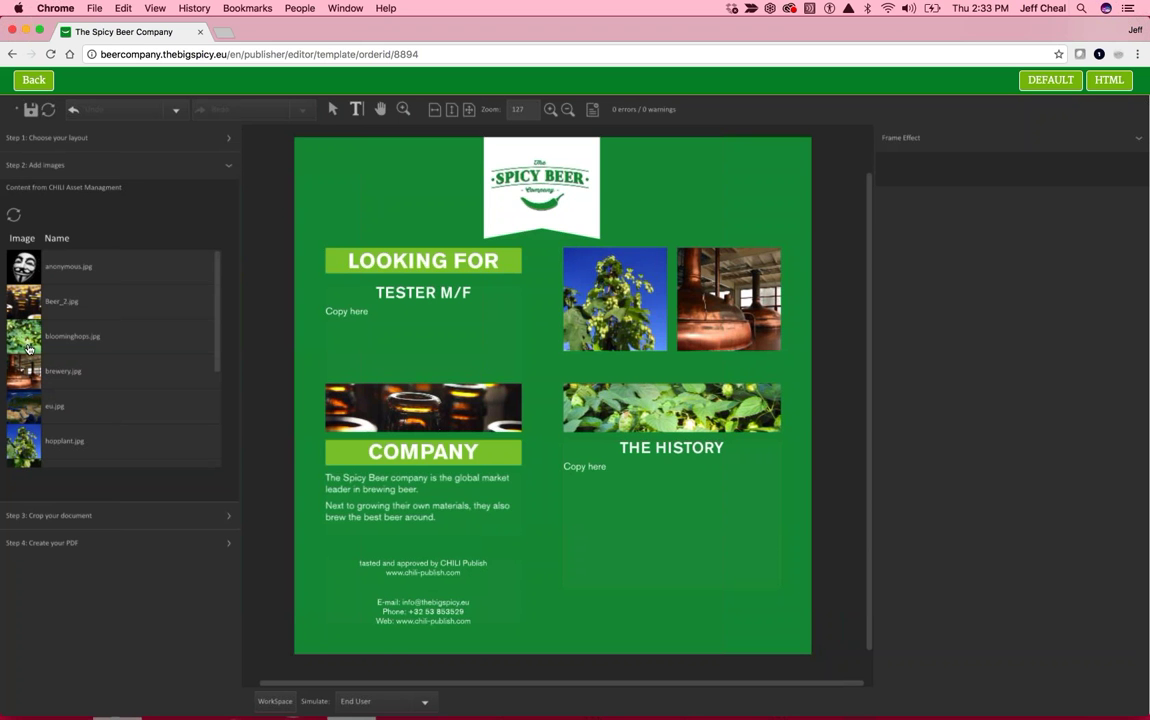
drag(28, 300, 728, 300)
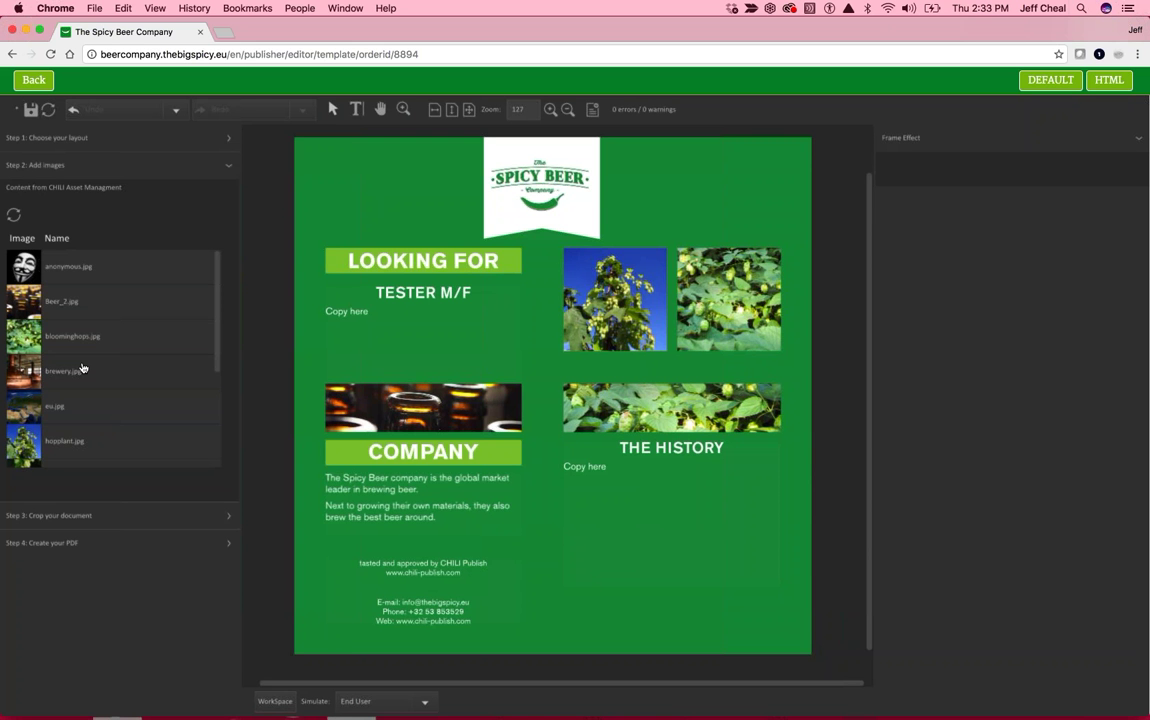
Step: Place the image1.jpeg pier photo in the top-left frame and collapse the image library
drag(220, 305, 216, 438)
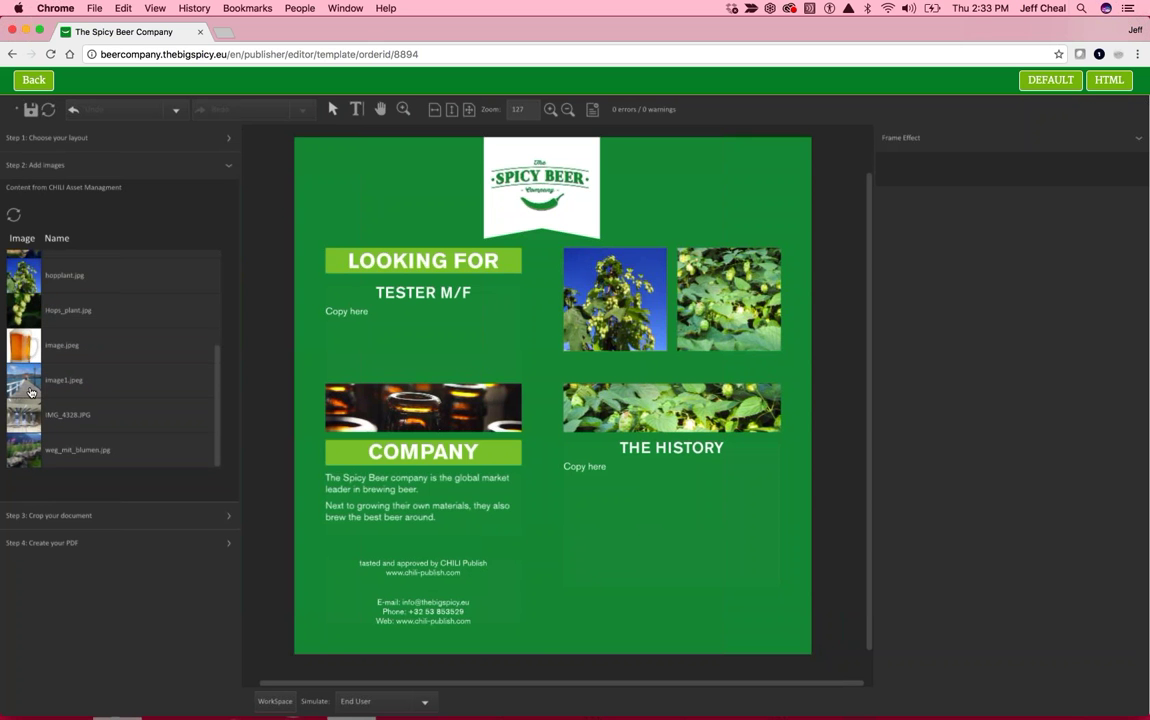
drag(30, 392, 615, 300)
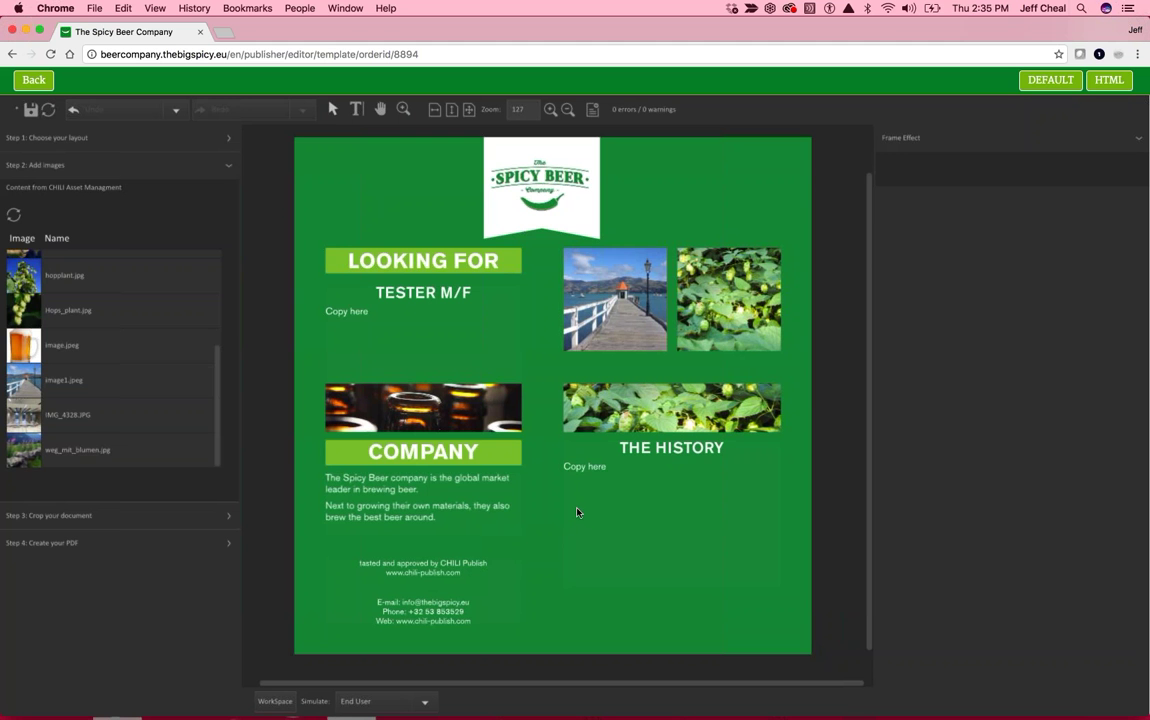
click(52, 163)
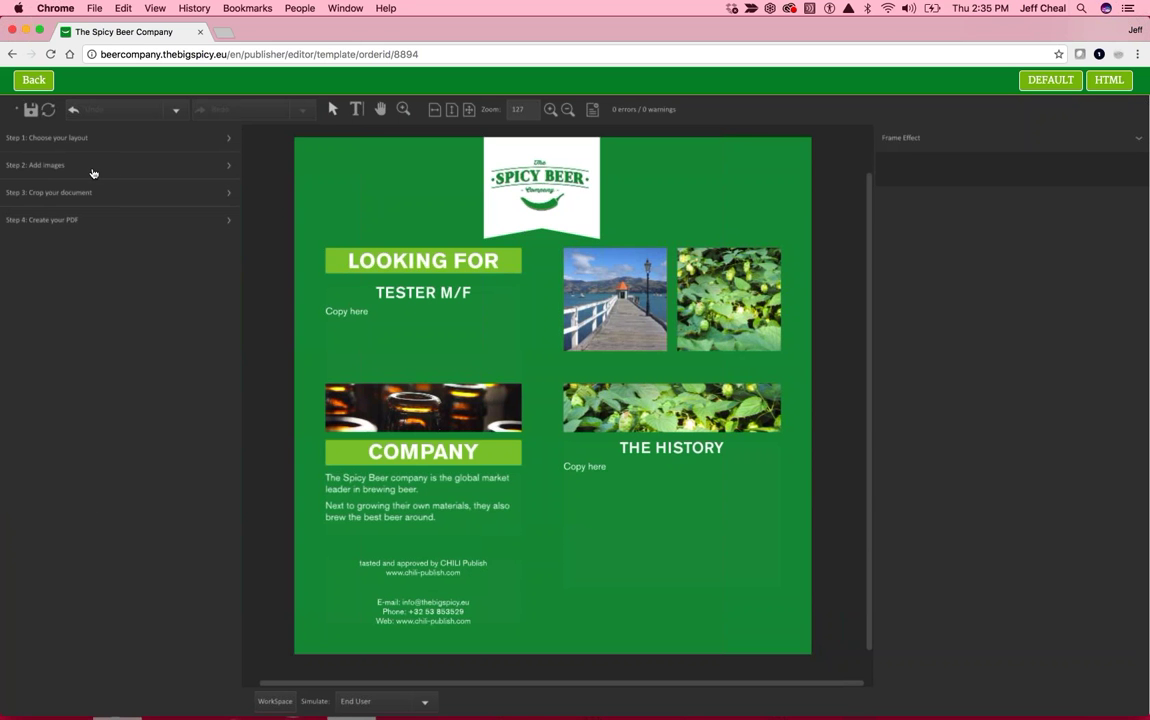
Step: In Crop your document, change the page width from 210 to 200 mm and apply
click(77, 194)
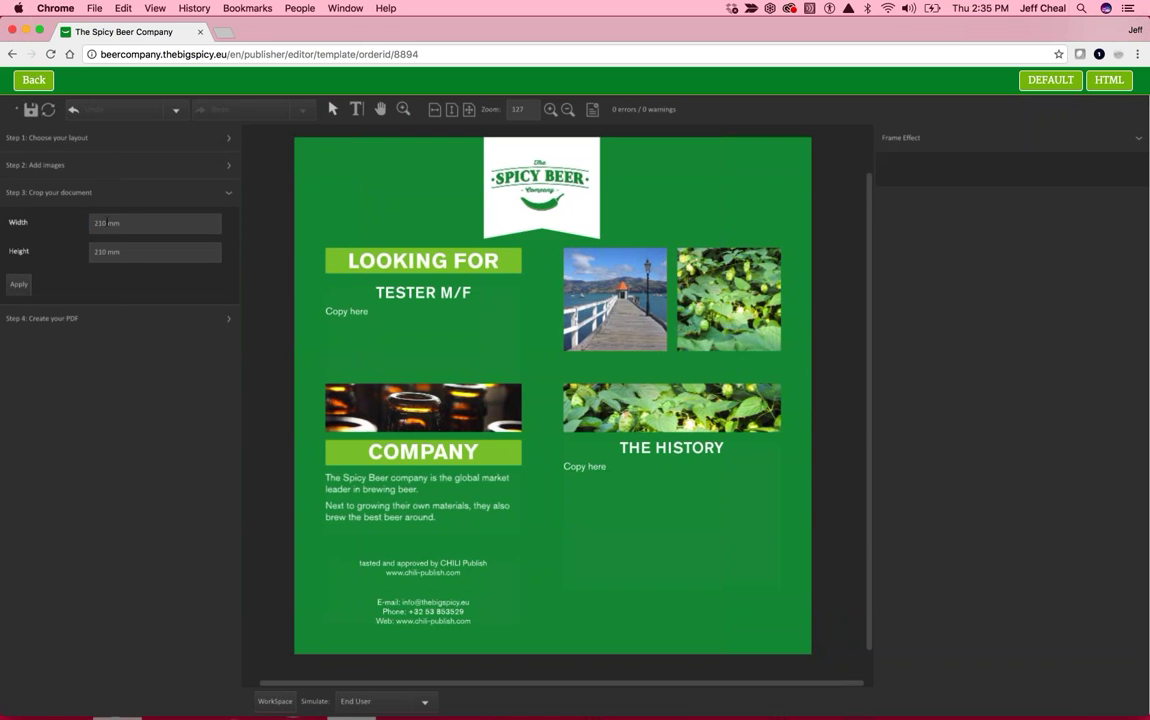
drag(107, 223, 70, 224)
text(200)
click(18, 286)
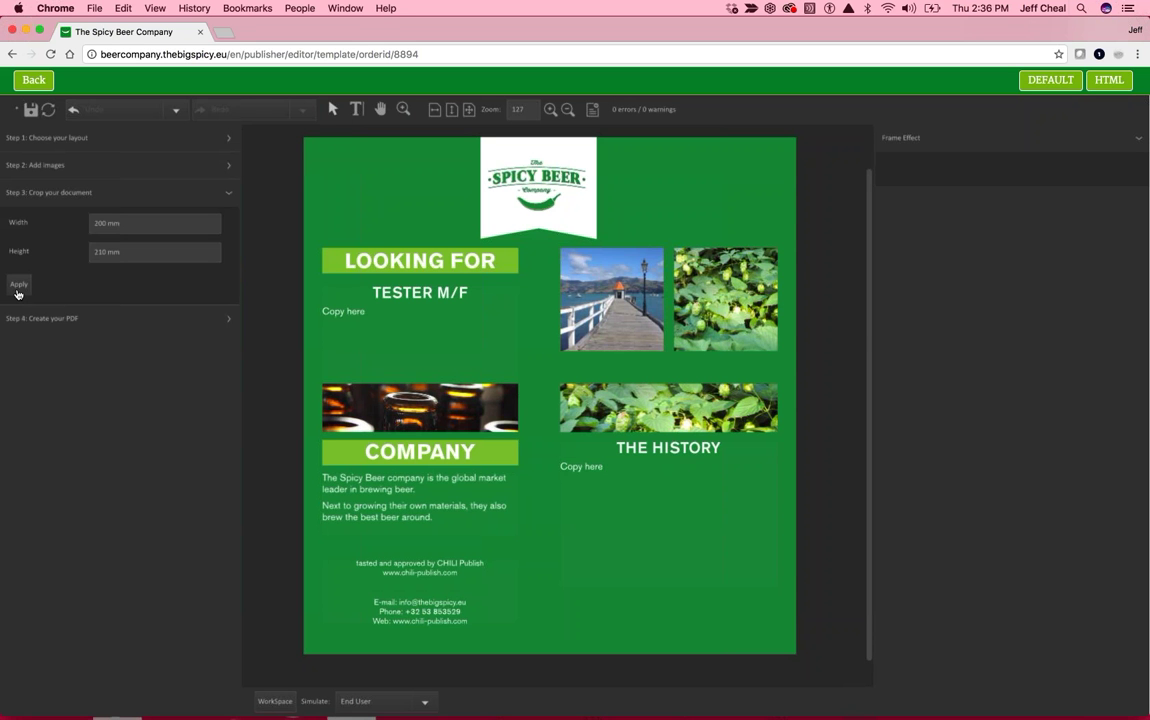
Step: Expand Create your PDF and pick the Default preset from the Settings list
click(60, 320)
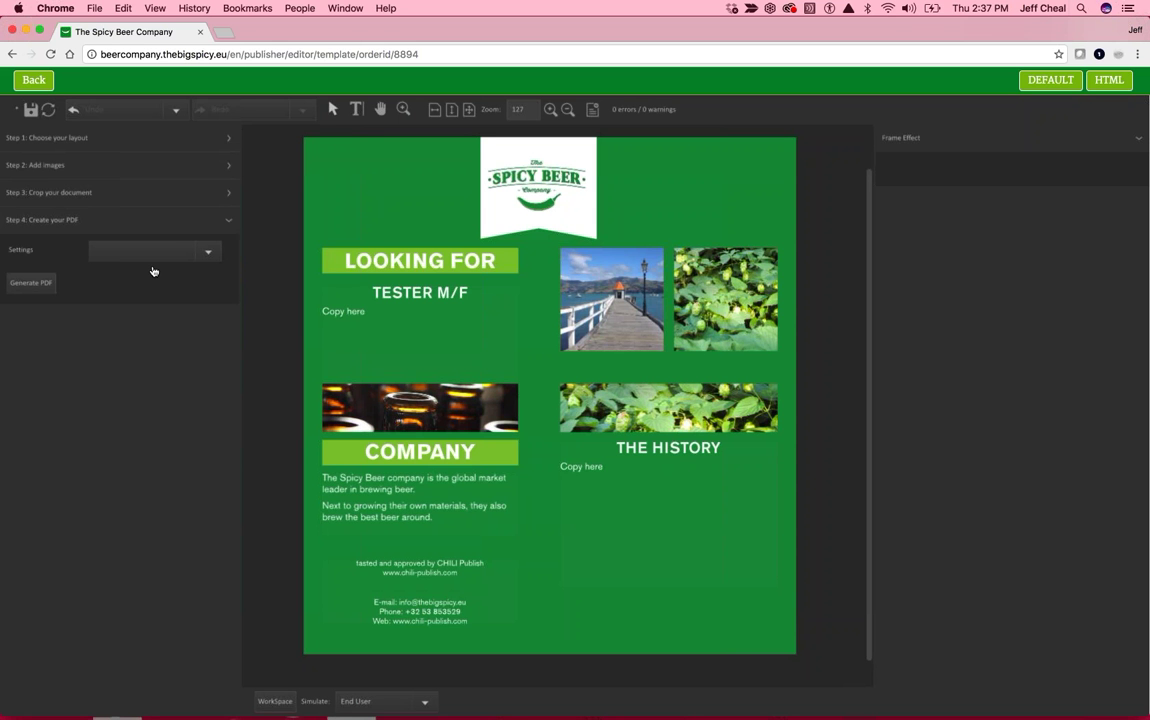
click(163, 250)
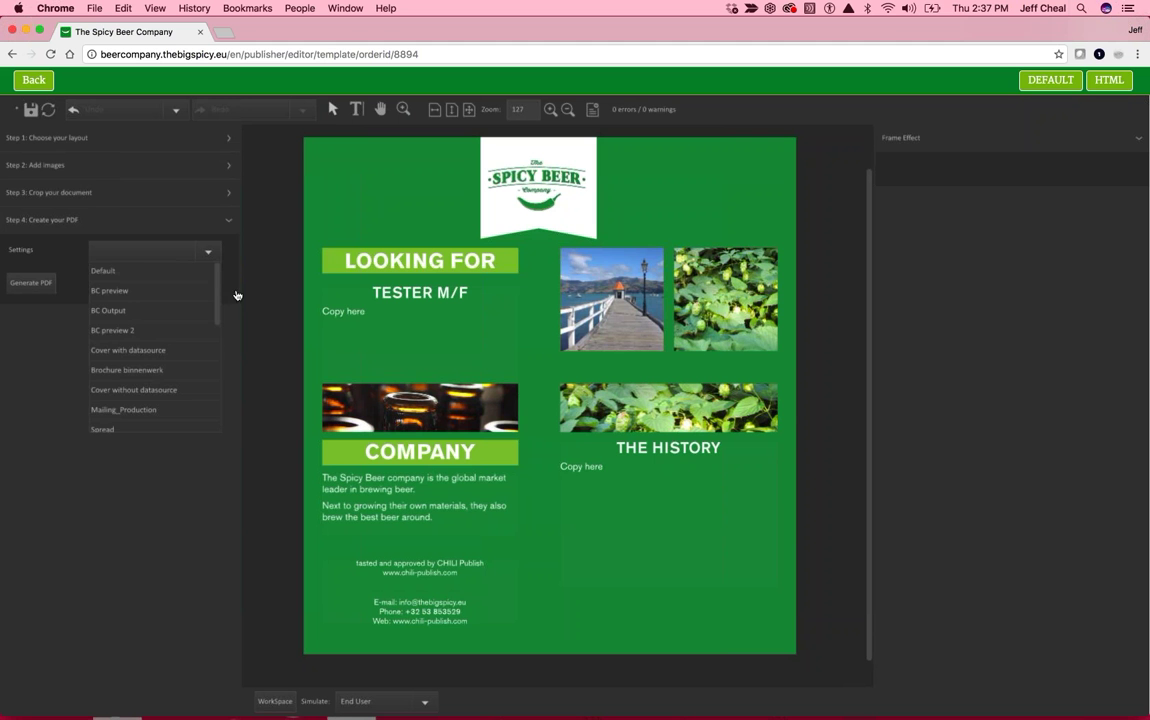
drag(216, 282, 222, 413)
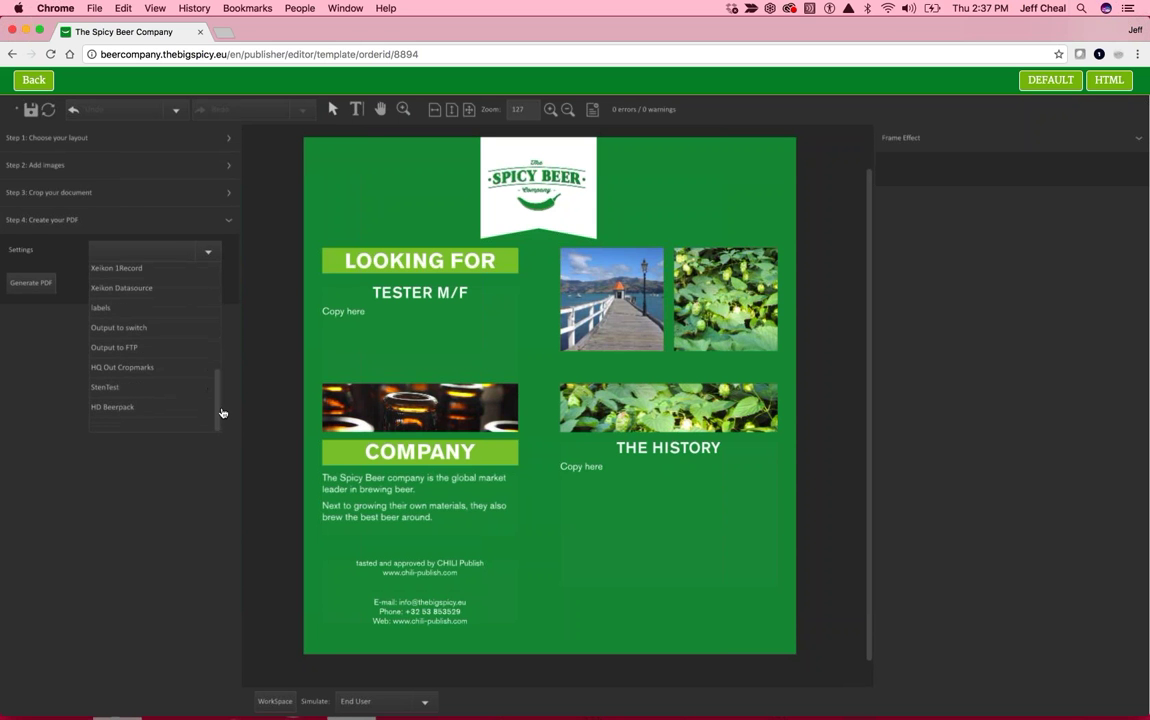
click(210, 251)
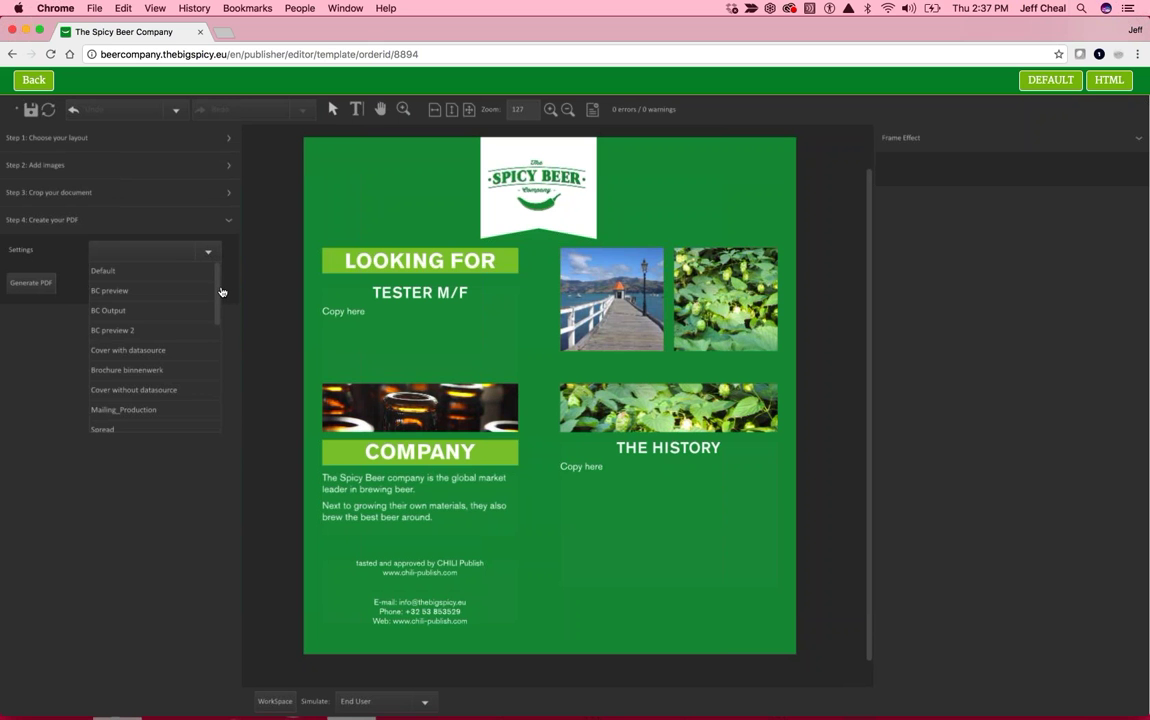
scroll(221, 360, down, 5)
drag(221, 373, 209, 262)
click(172, 273)
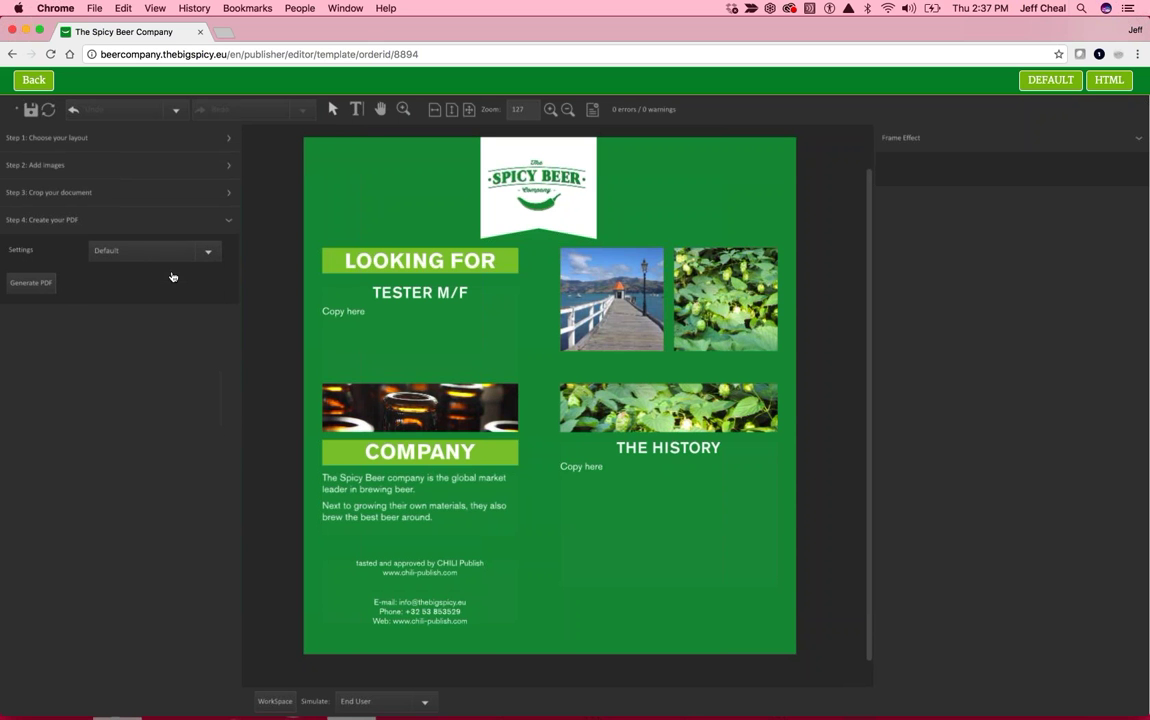
Step: Generate the PDF and let the browser download it as 1002061084.pdf
click(30, 284)
click(13, 288)
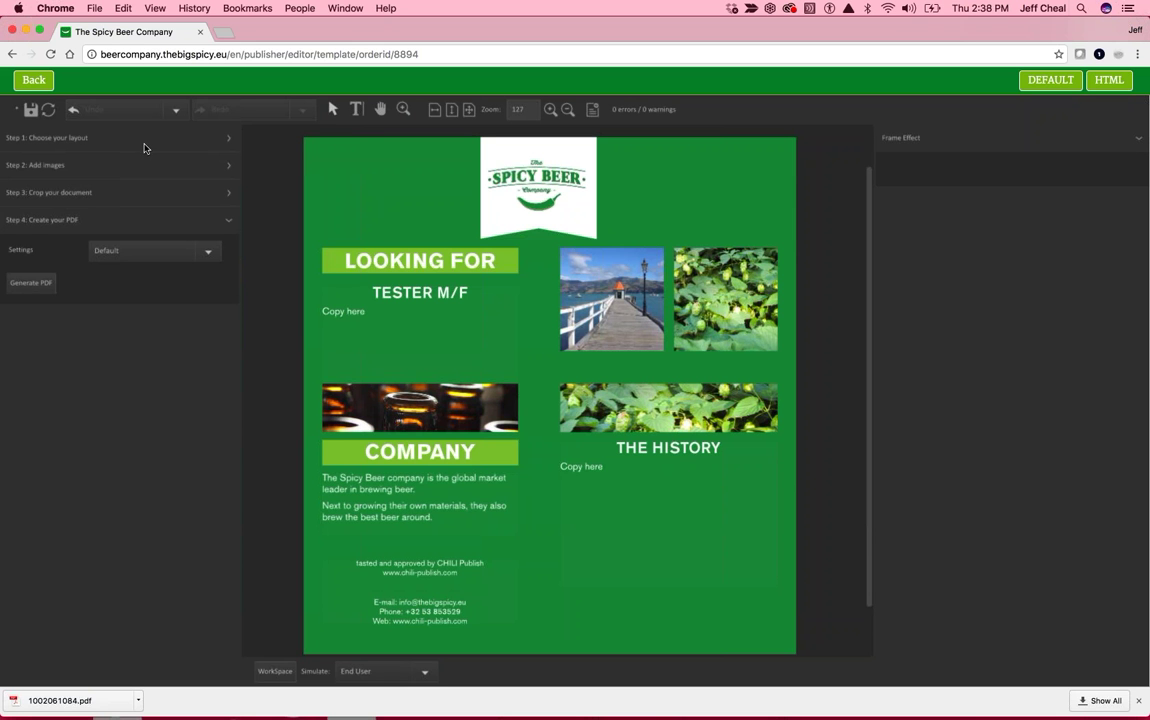
Step: Switch the layout type to Square, then Square with images; reopen the PDF step and close the download bar
click(142, 140)
click(144, 207)
click(143, 252)
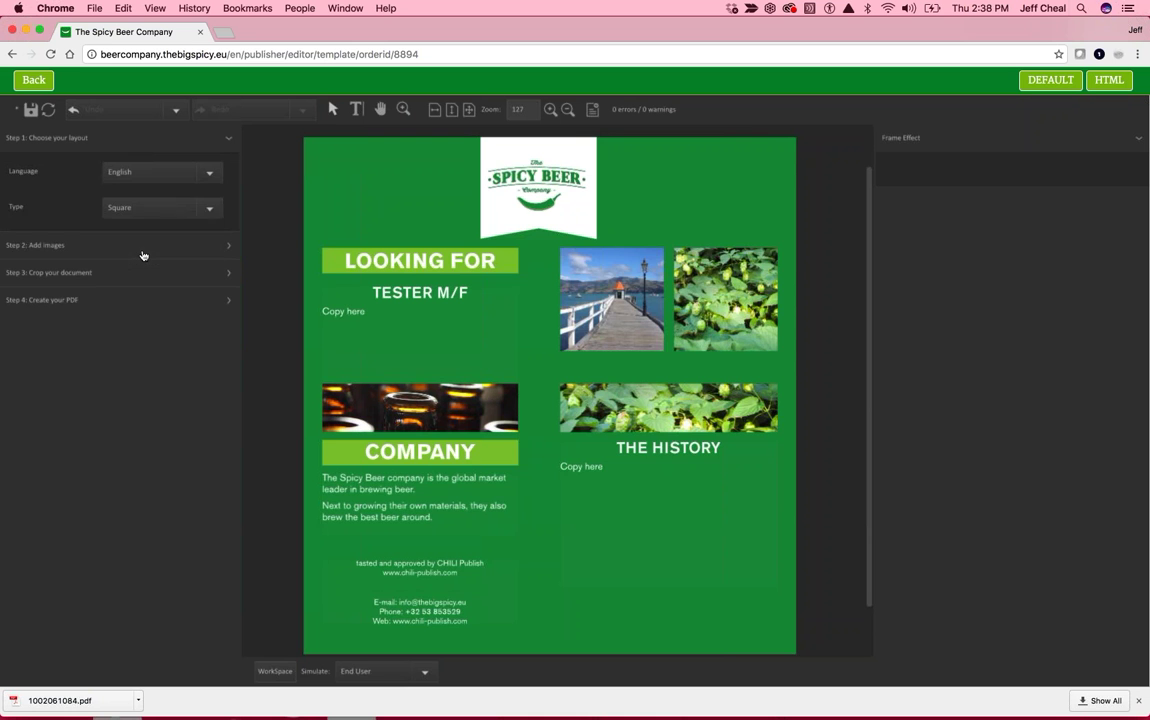
click(143, 207)
click(146, 266)
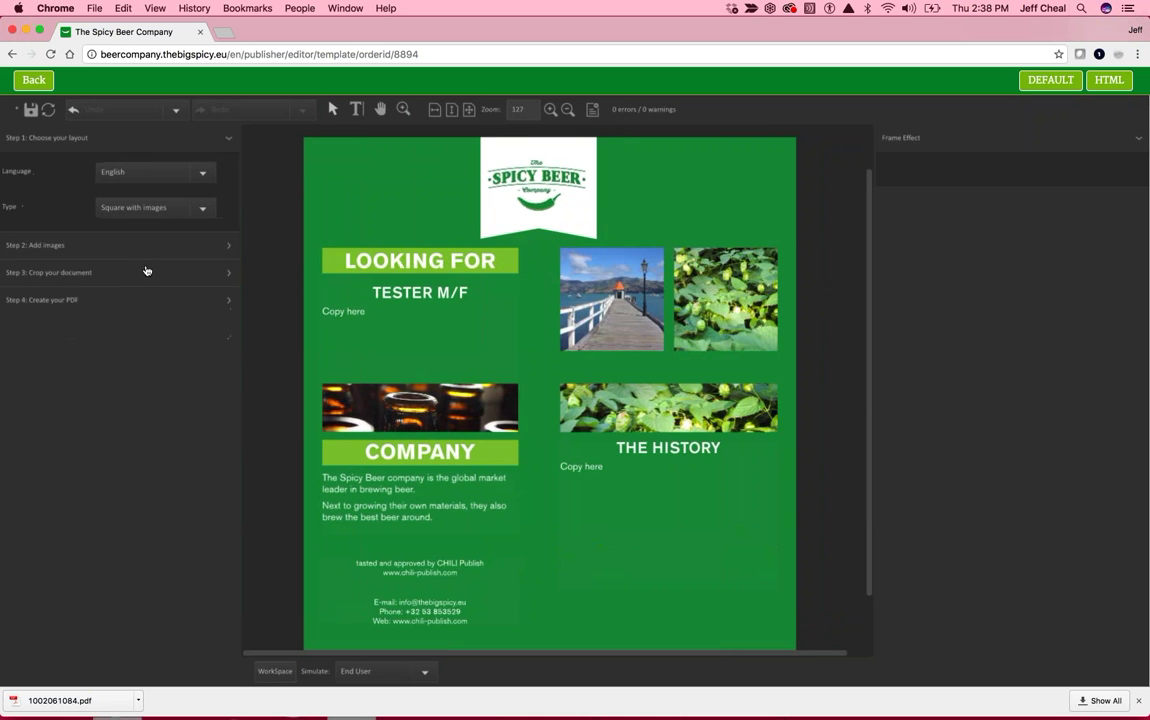
click(128, 309)
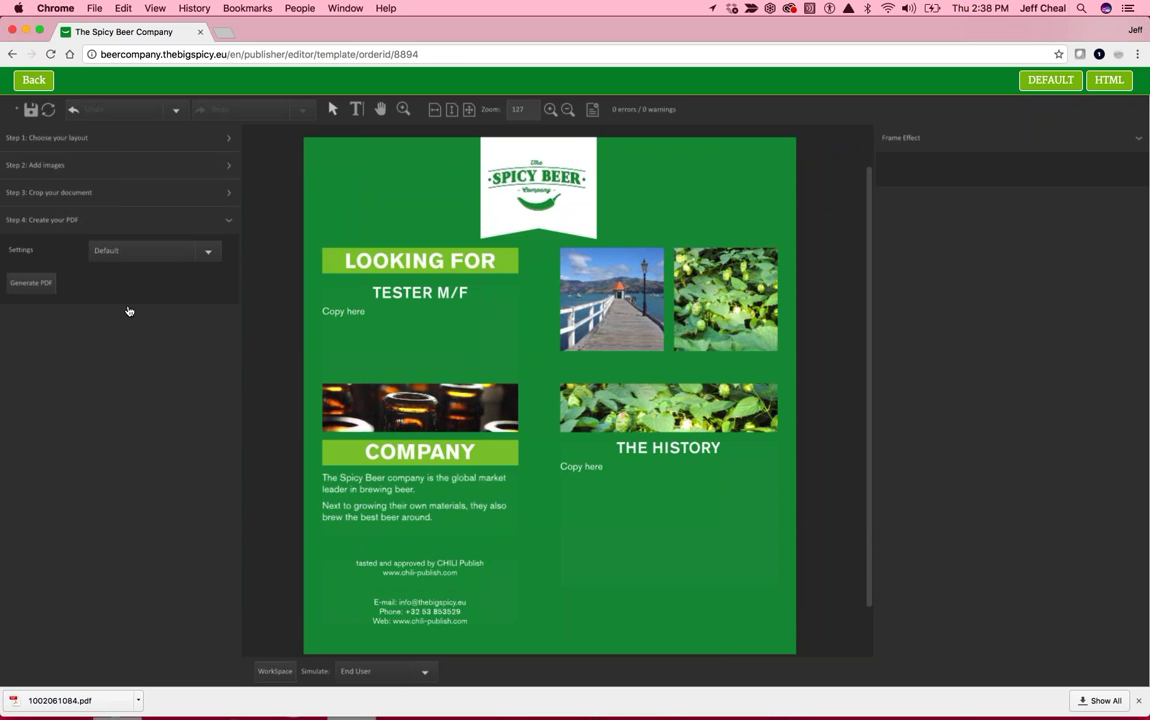
click(1137, 703)
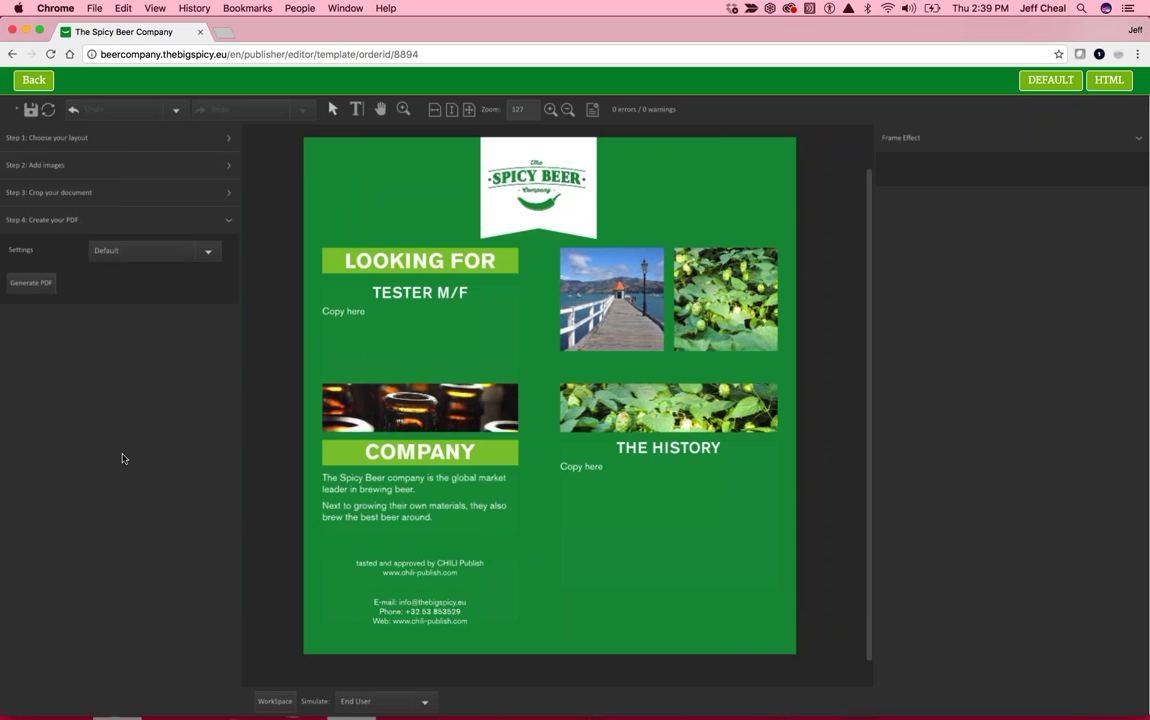
Step: Open the Spicy Beer newsletter template from the catalogue and scroll to the inner tri-fold spread
click(34, 80)
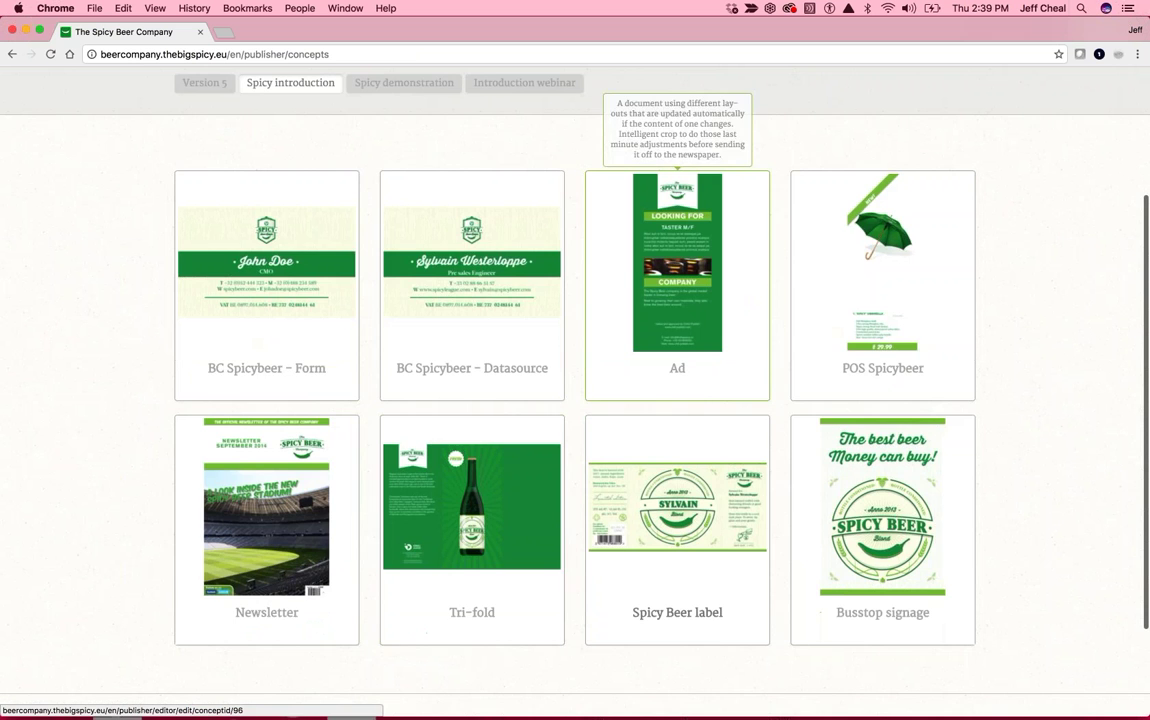
click(266, 520)
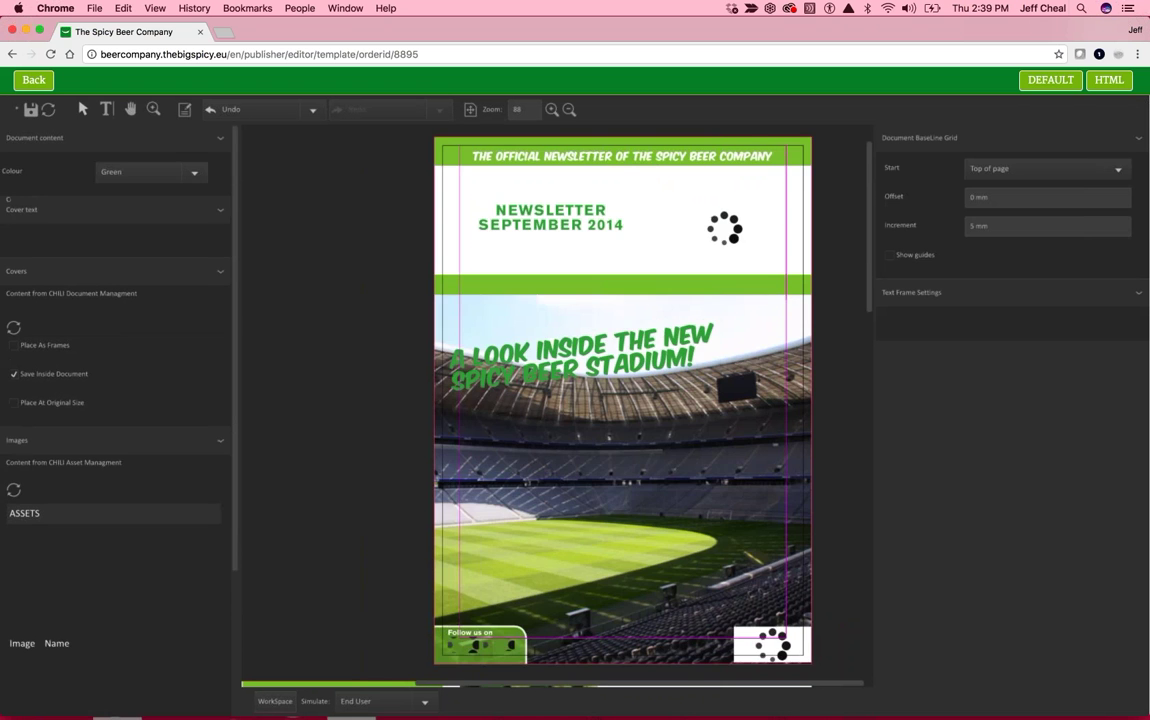
scroll(870, 264, down, 2)
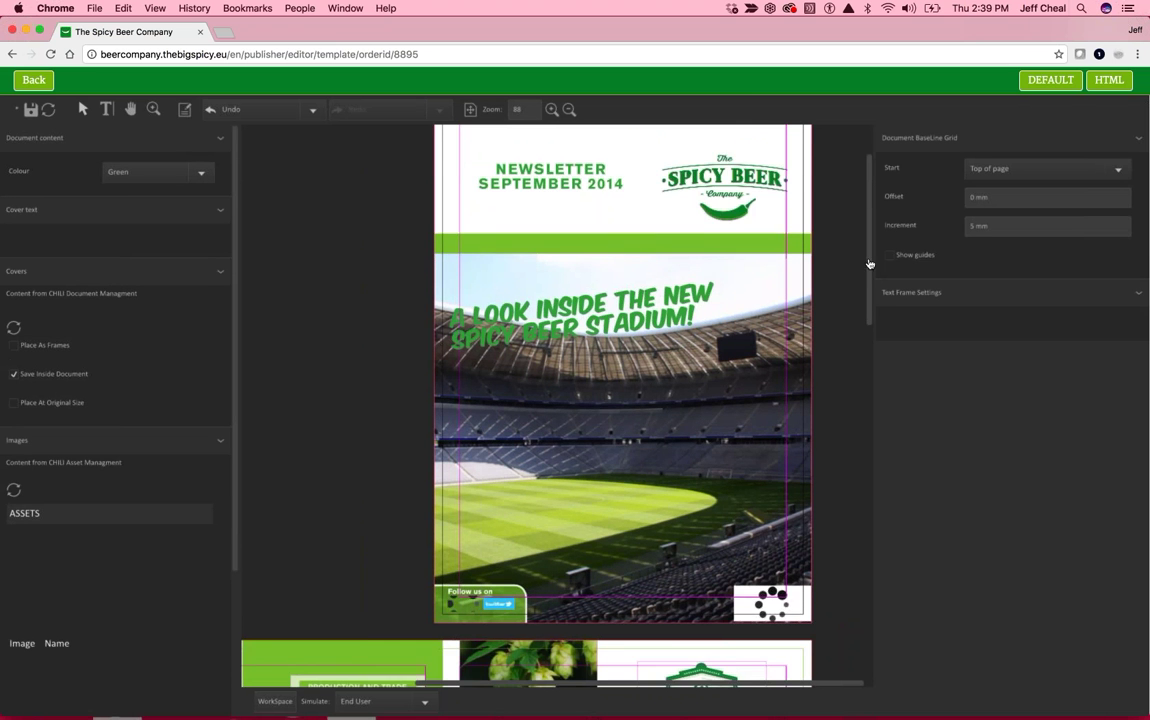
scroll(870, 264, down, 2)
scroll(870, 264, down, 5)
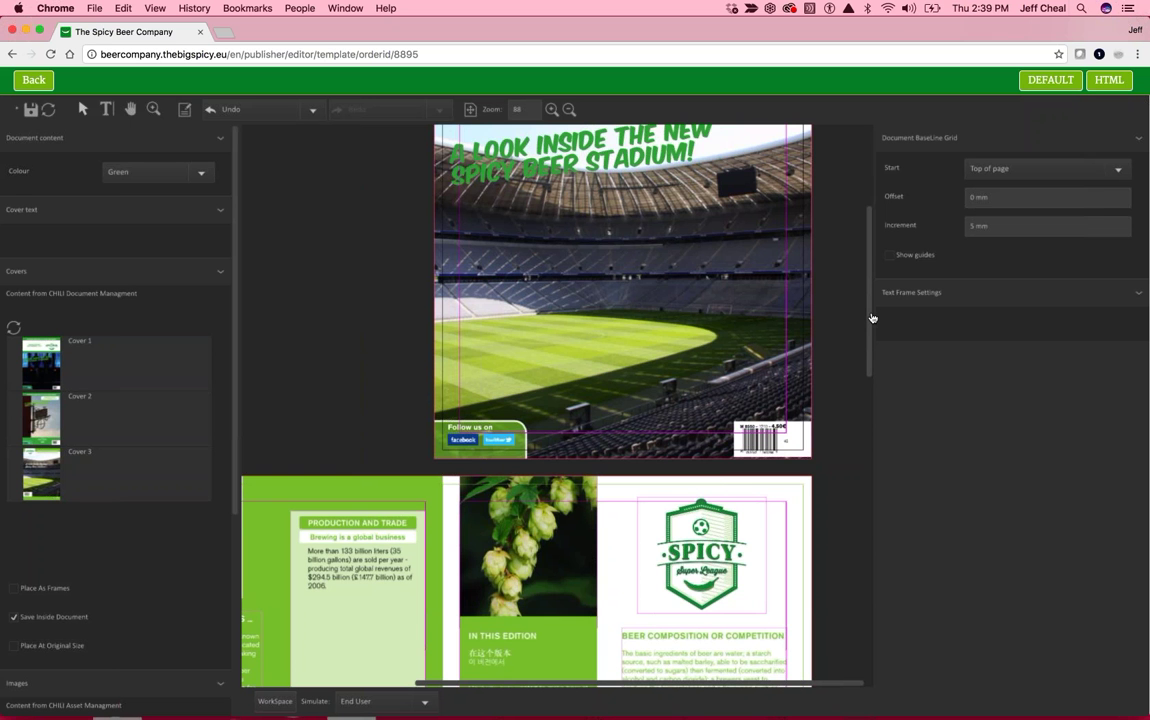
scroll(853, 245, up, 5)
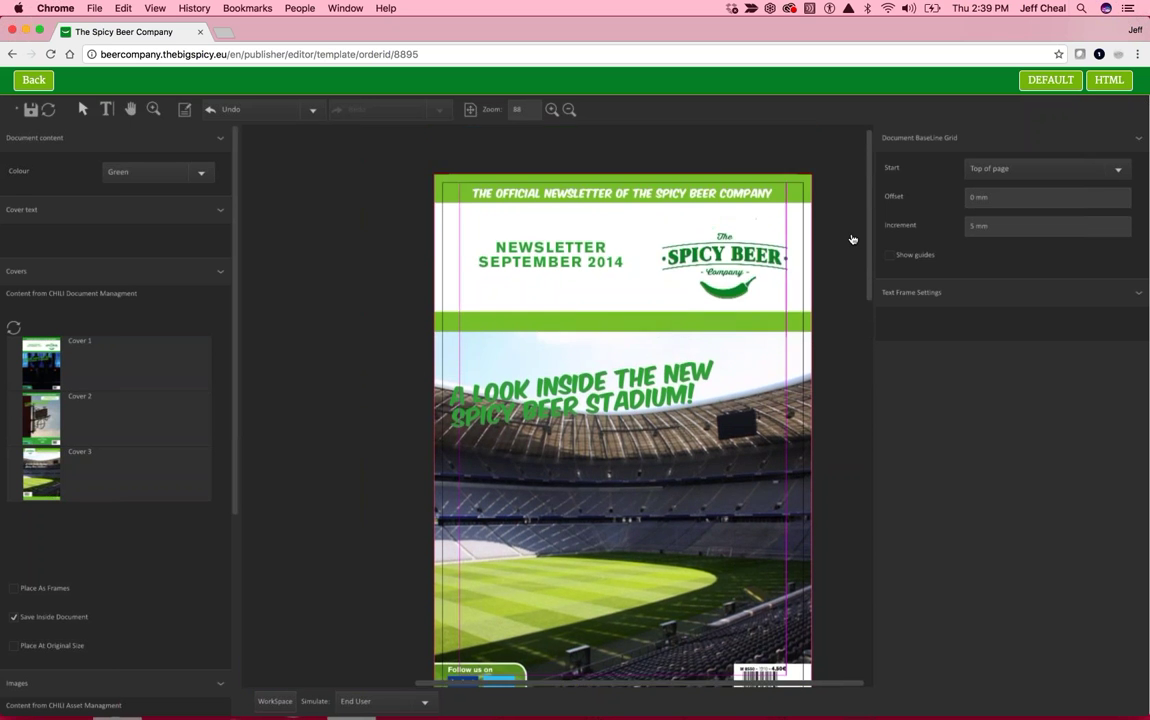
scroll(852, 300, down, 6)
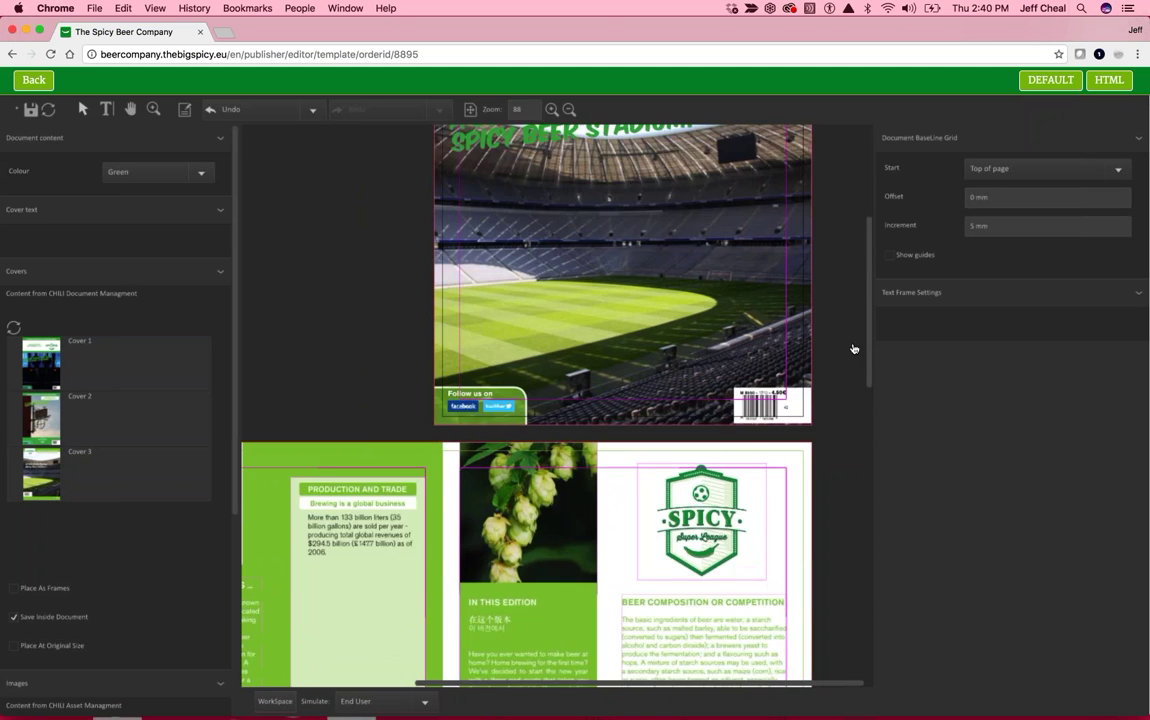
scroll(847, 418, down, 6)
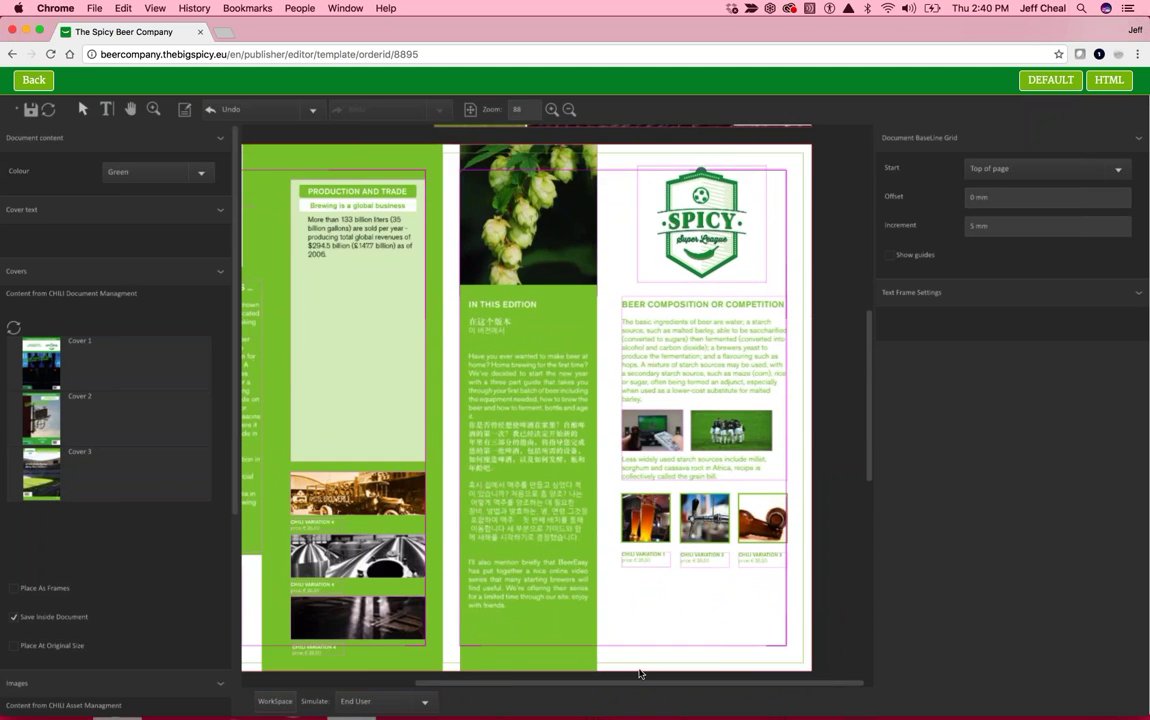
scroll(500, 687, left, 4)
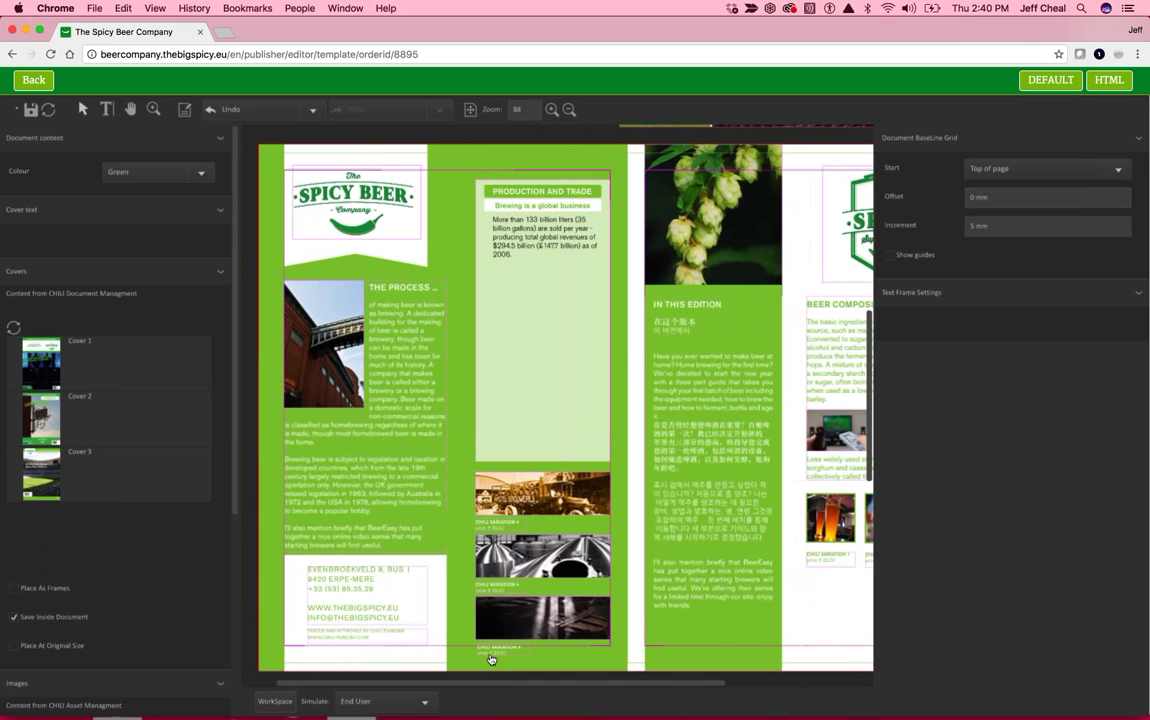
Step: Widen The Process photo across the column and reposition it in its frame
click(308, 318)
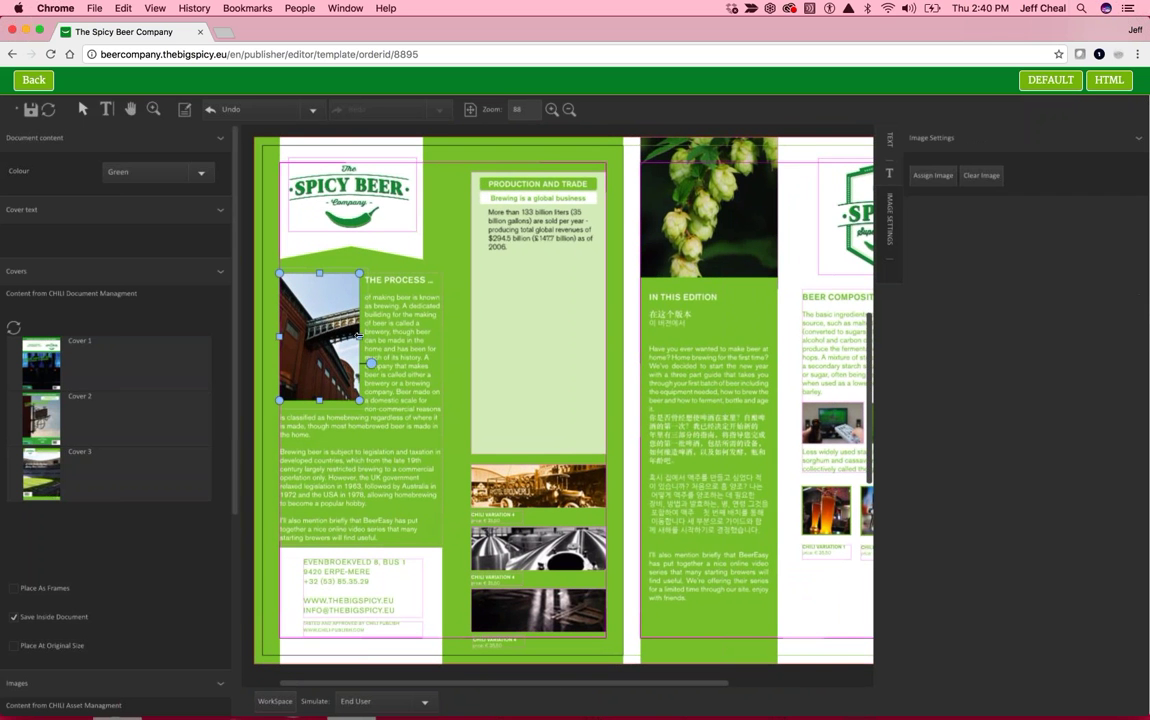
drag(400, 333, 457, 344)
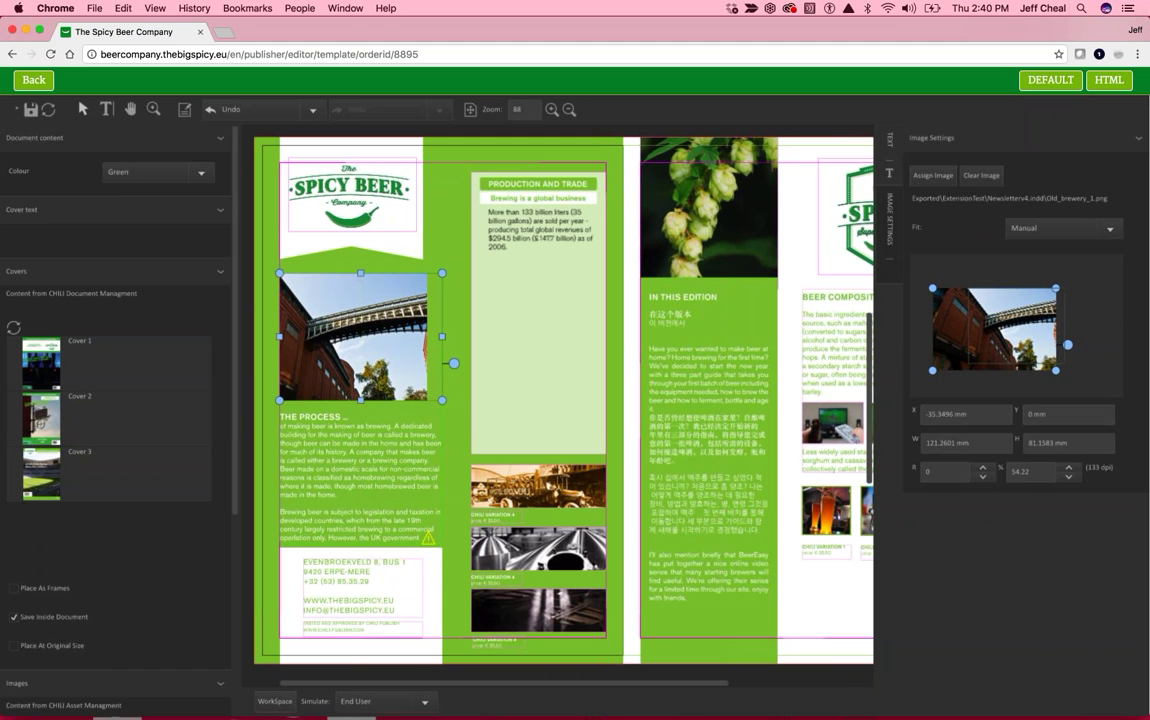
drag(912, 310, 934, 306)
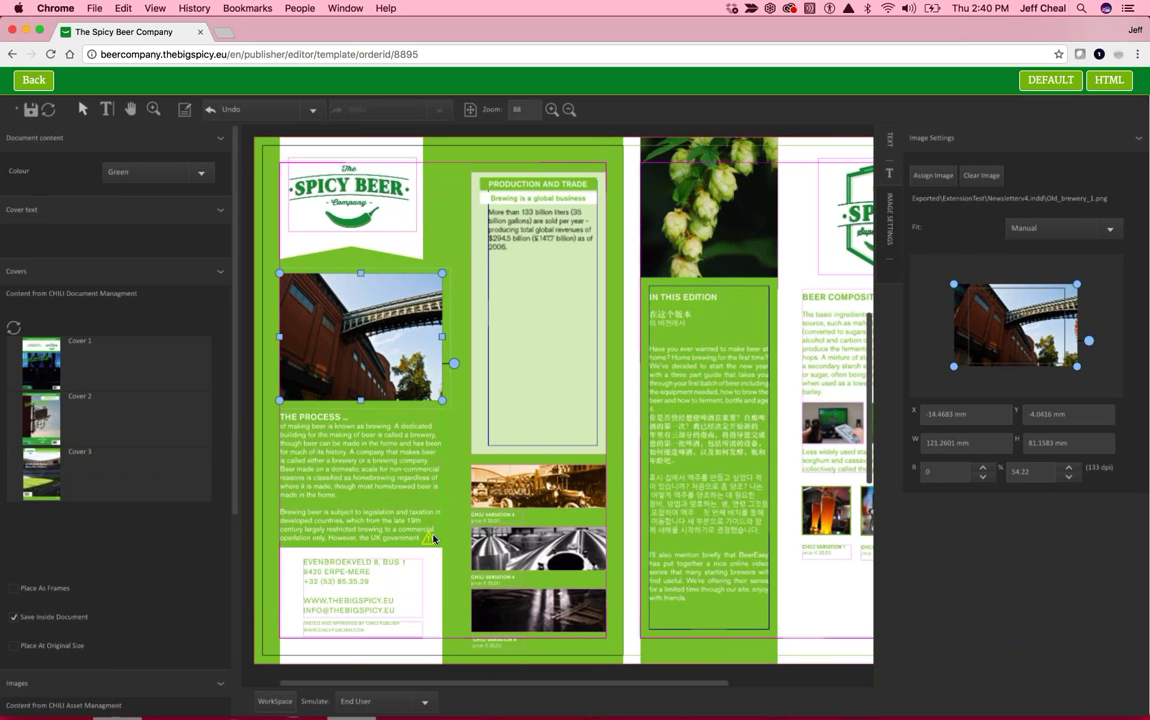
Step: Set the sepia brewery picture's fit to Manual and shift it within its frame
click(540, 478)
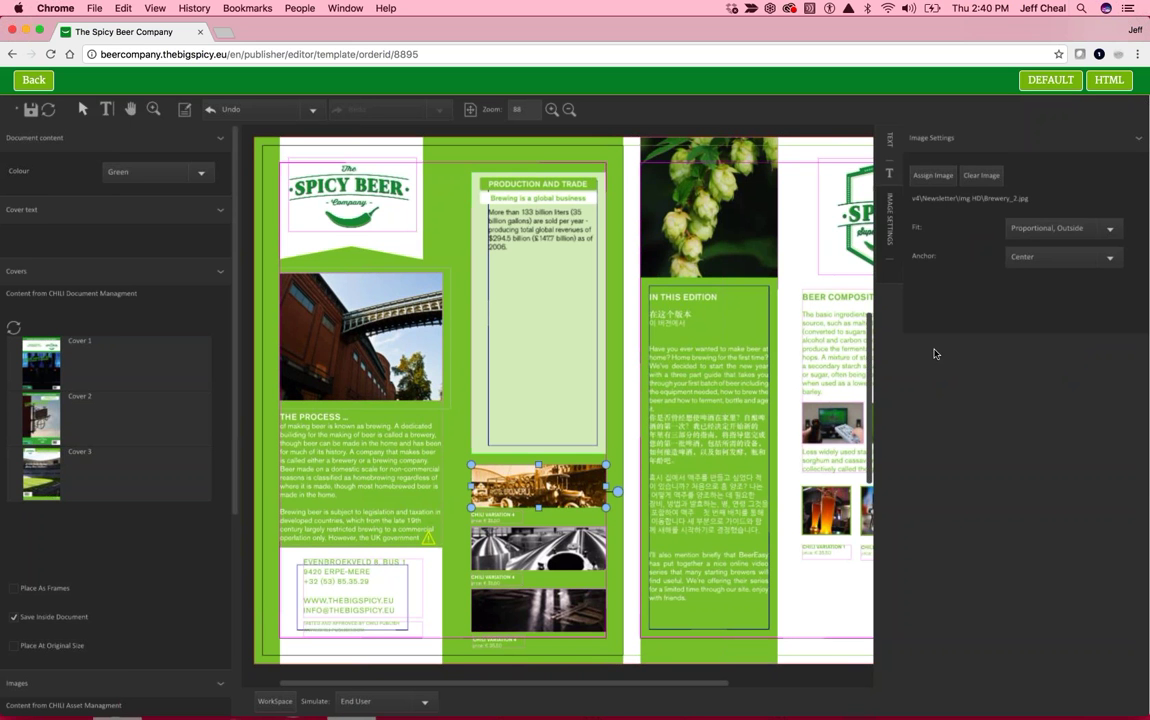
click(1068, 228)
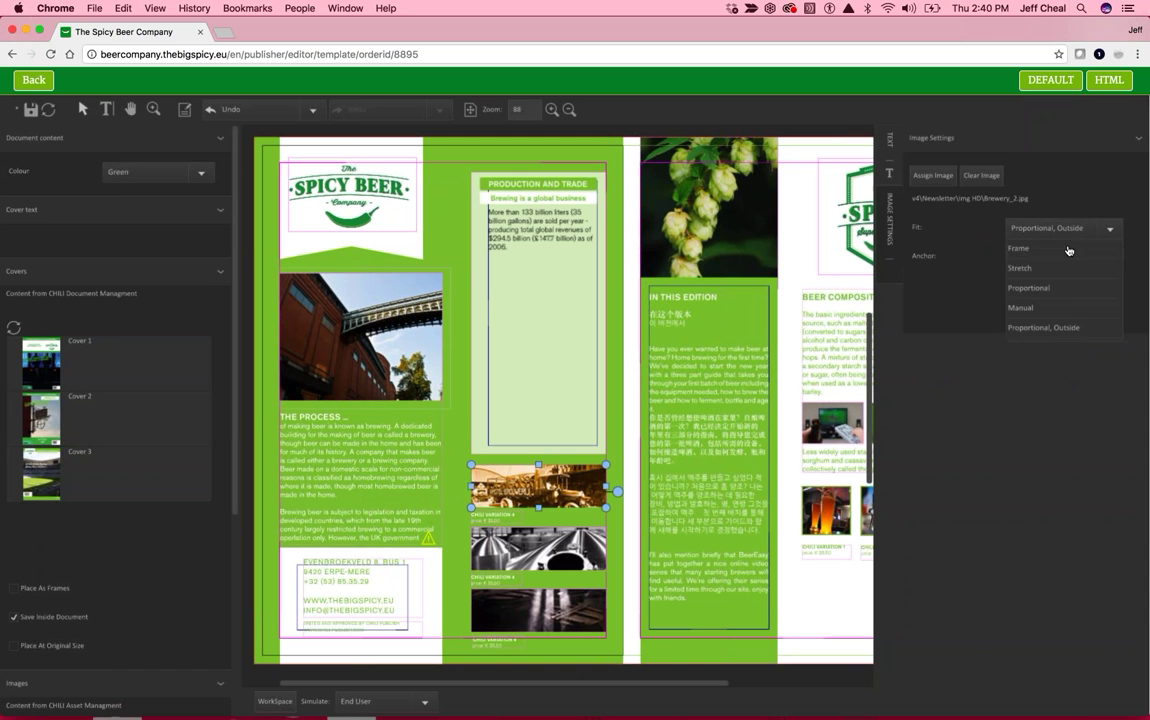
click(1064, 308)
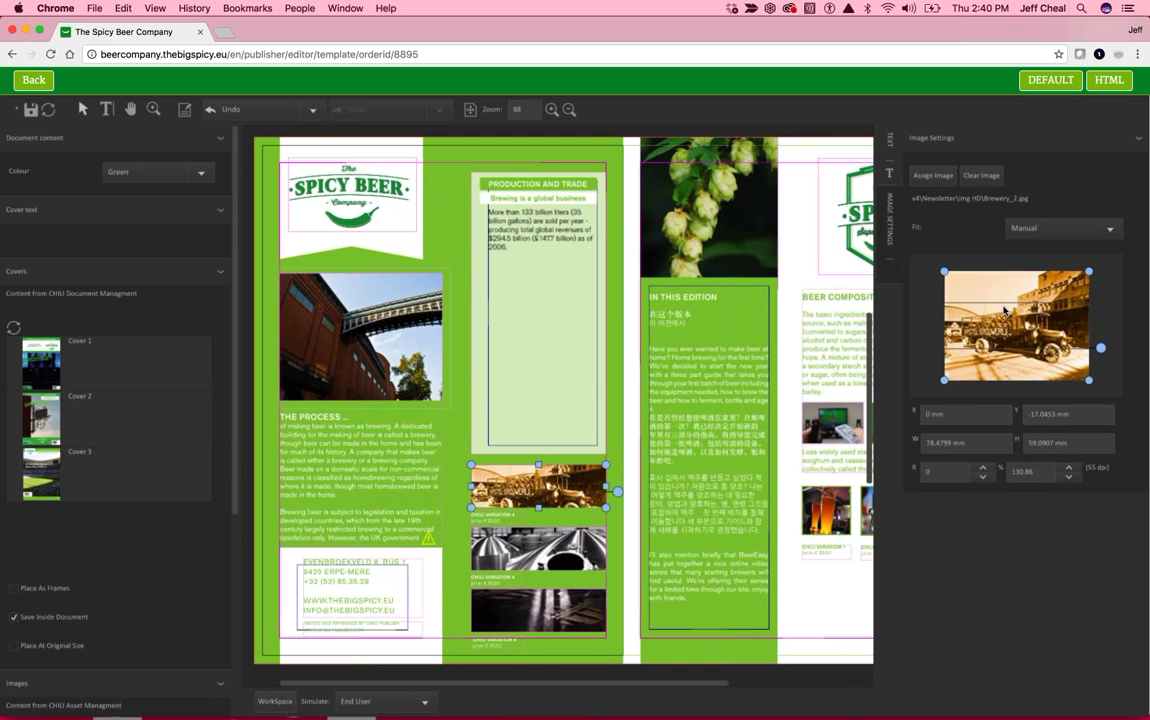
mouse_move(1005, 311)
mouse_down()
mouse_move(1021, 318)
mouse_move(1010, 311)
mouse_up()
Step: Add BlockTitle 'KC;FLKDJ;FSJ', subtitle 'sdkf;sdlk;a' and body 'sdkfsdfk' to the Production and Trade frame
click(517, 247)
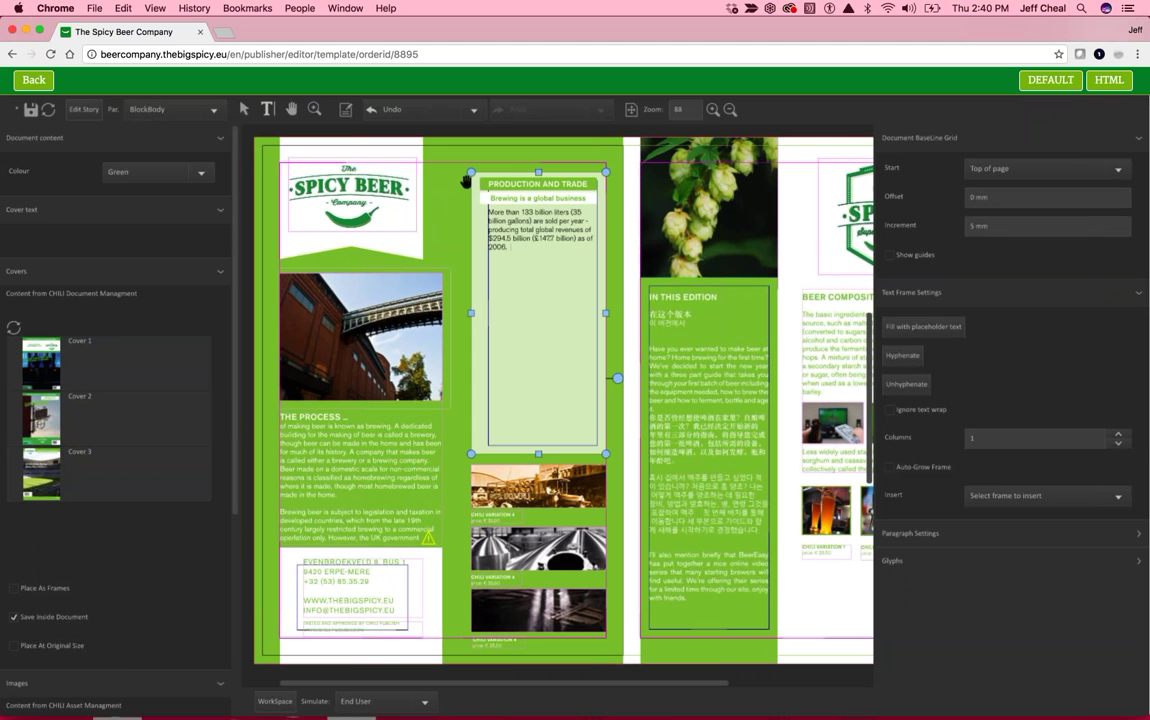
click(175, 109)
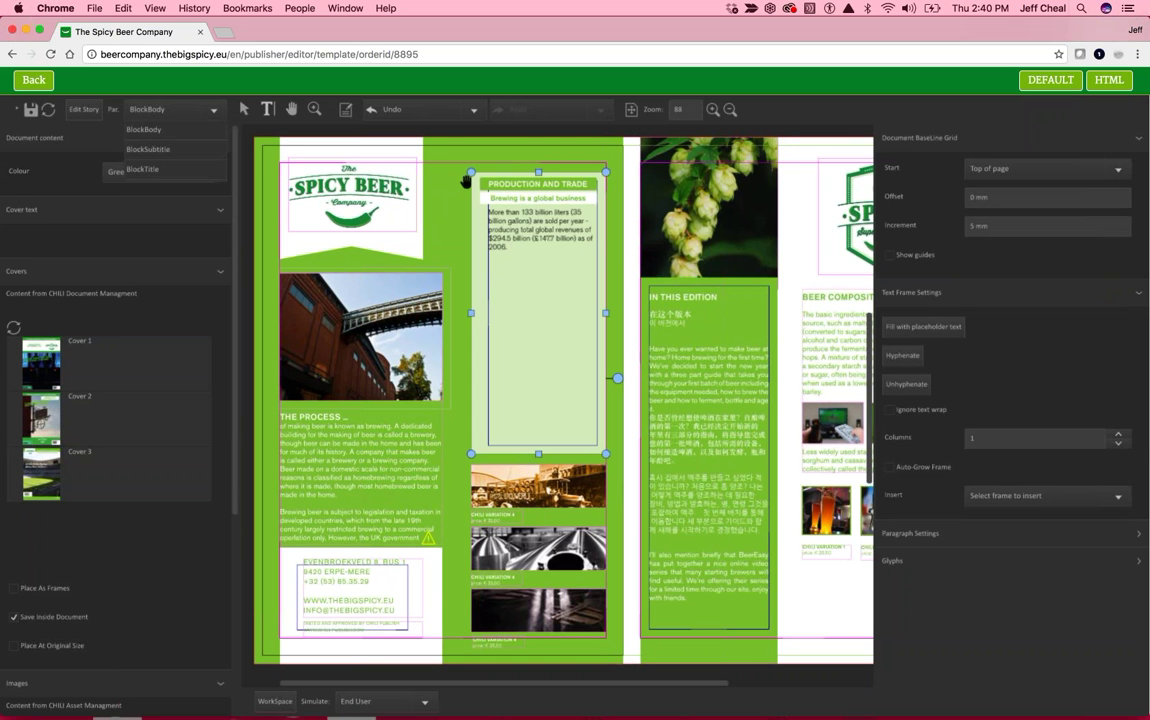
click(183, 157)
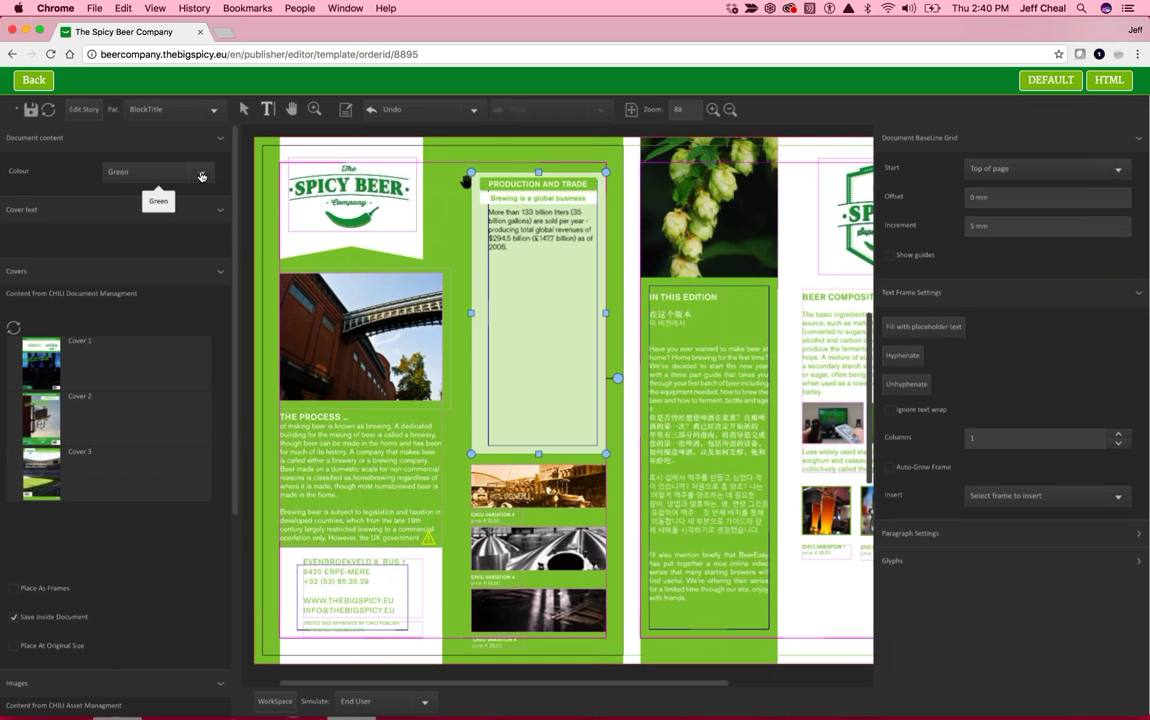
text(KC;FLKDJ;FSJ)
key(Return)
text(sdkf;sdlk;a)
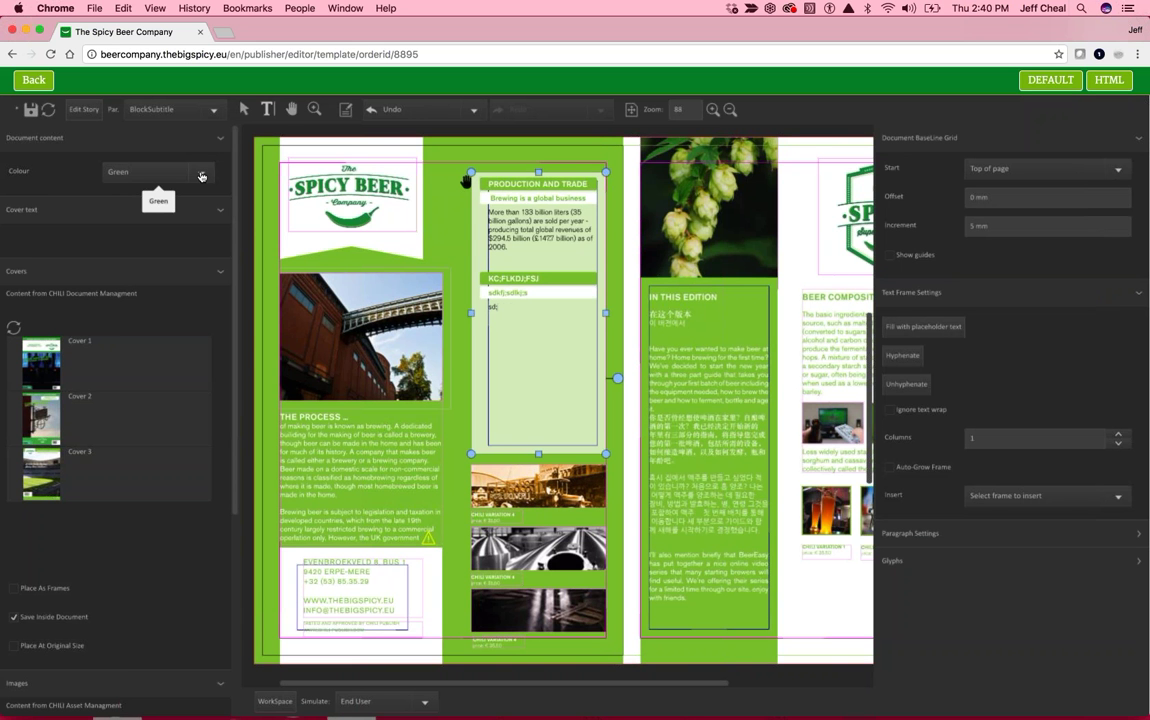
key(Return)
text(sdkfsdfk)
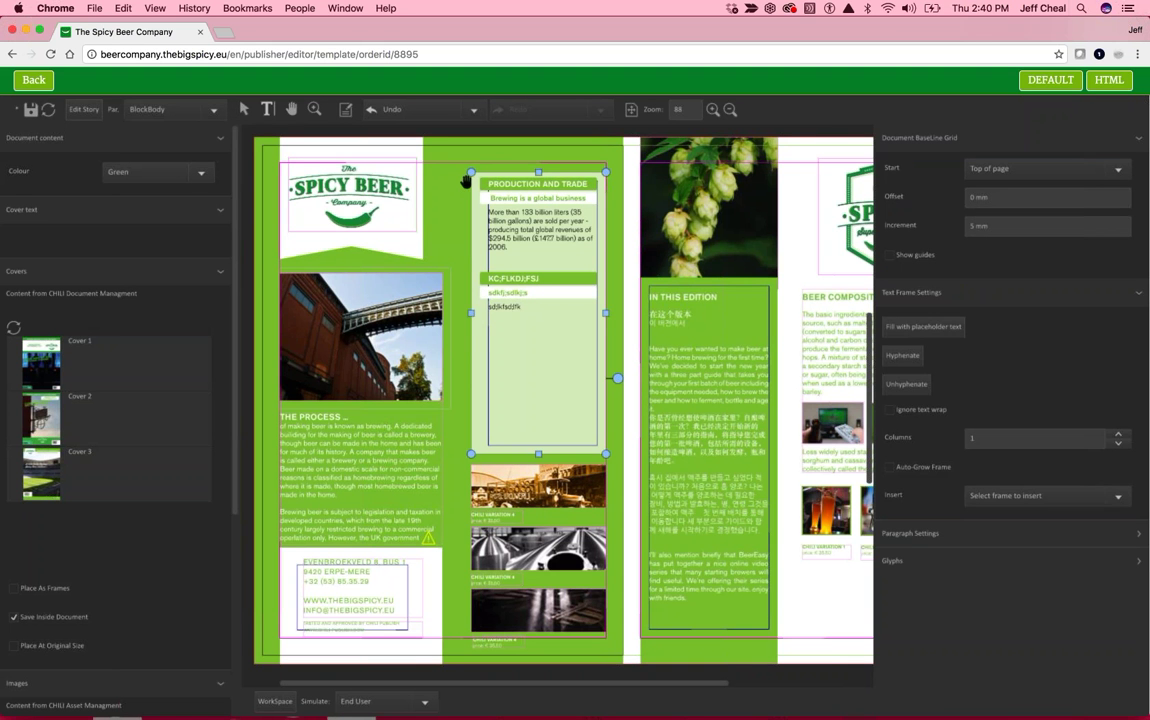
click(466, 180)
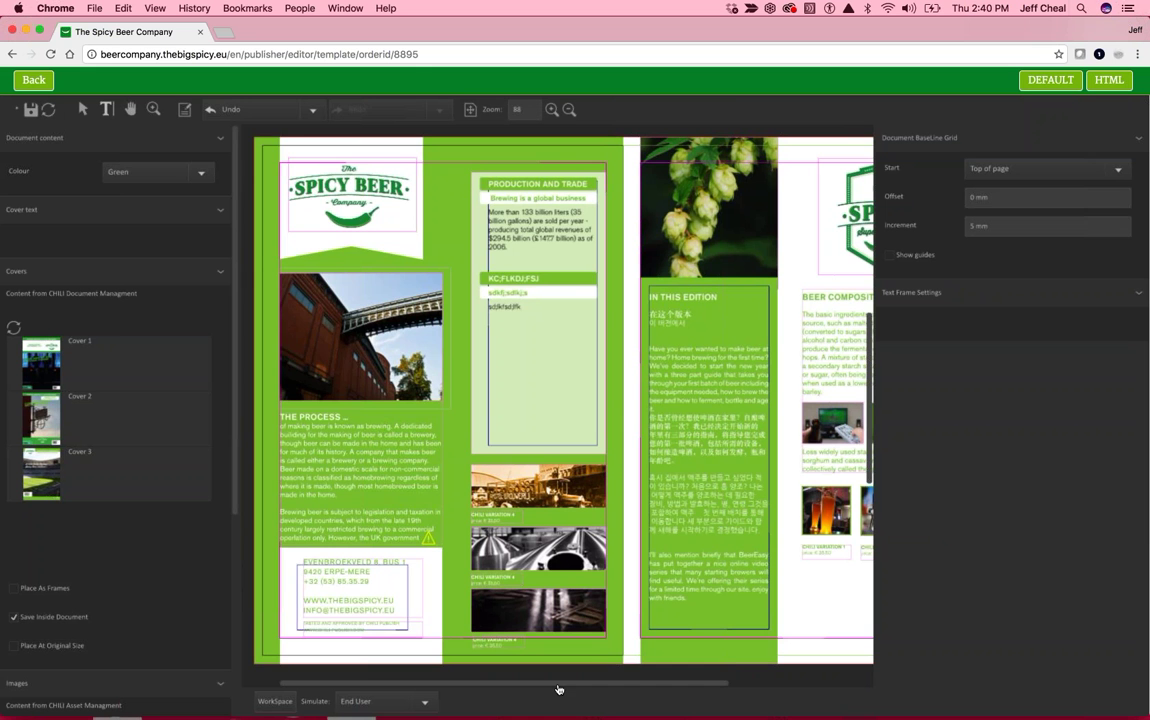
Step: Select the Korean and BeerEasy paragraphs in the In This Edition text
drag(558, 689, 657, 688)
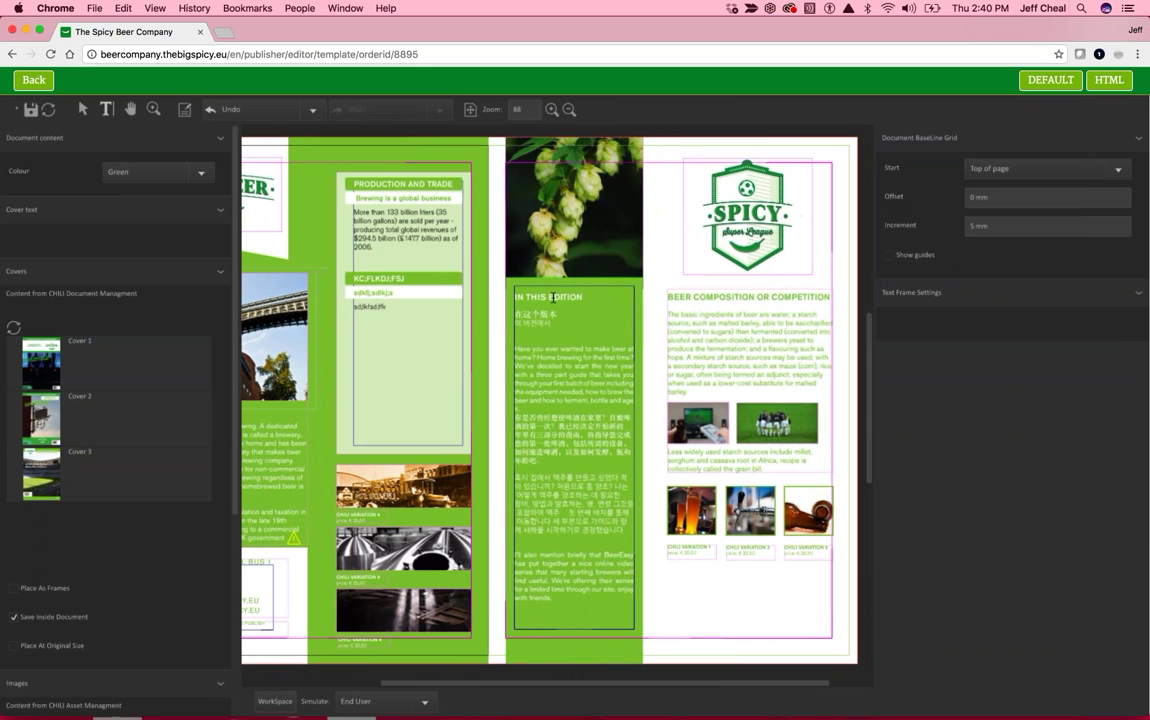
double_click(540, 459)
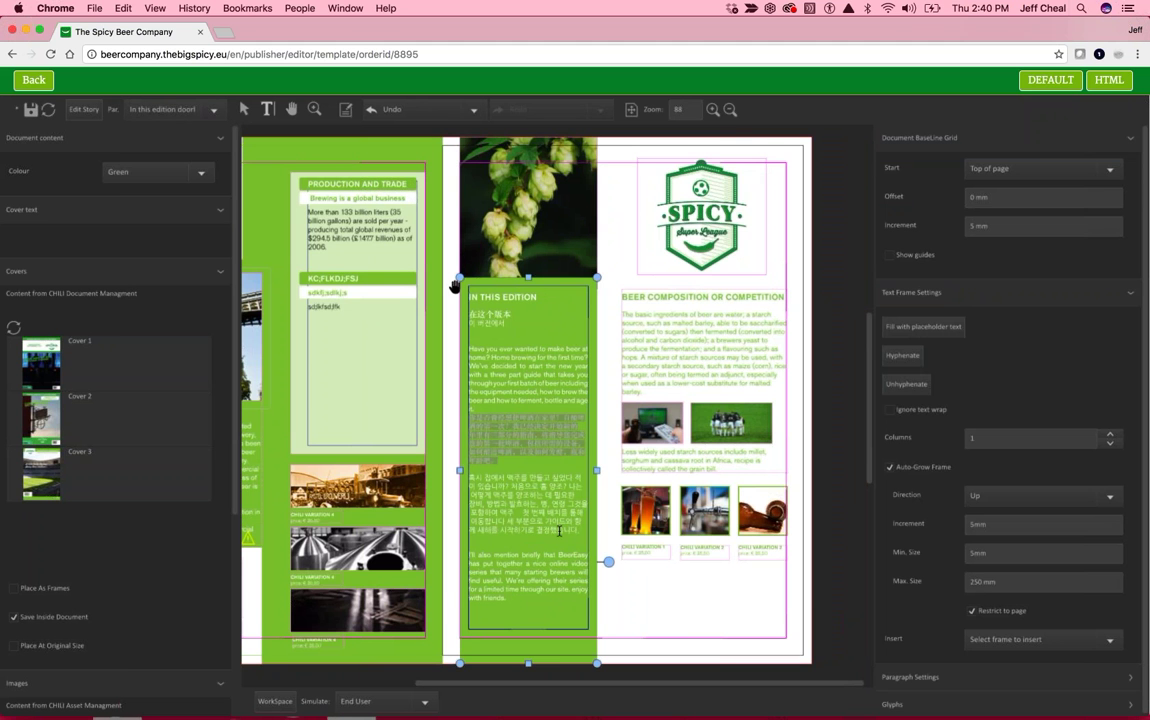
click(518, 527)
drag(518, 527, 460, 474)
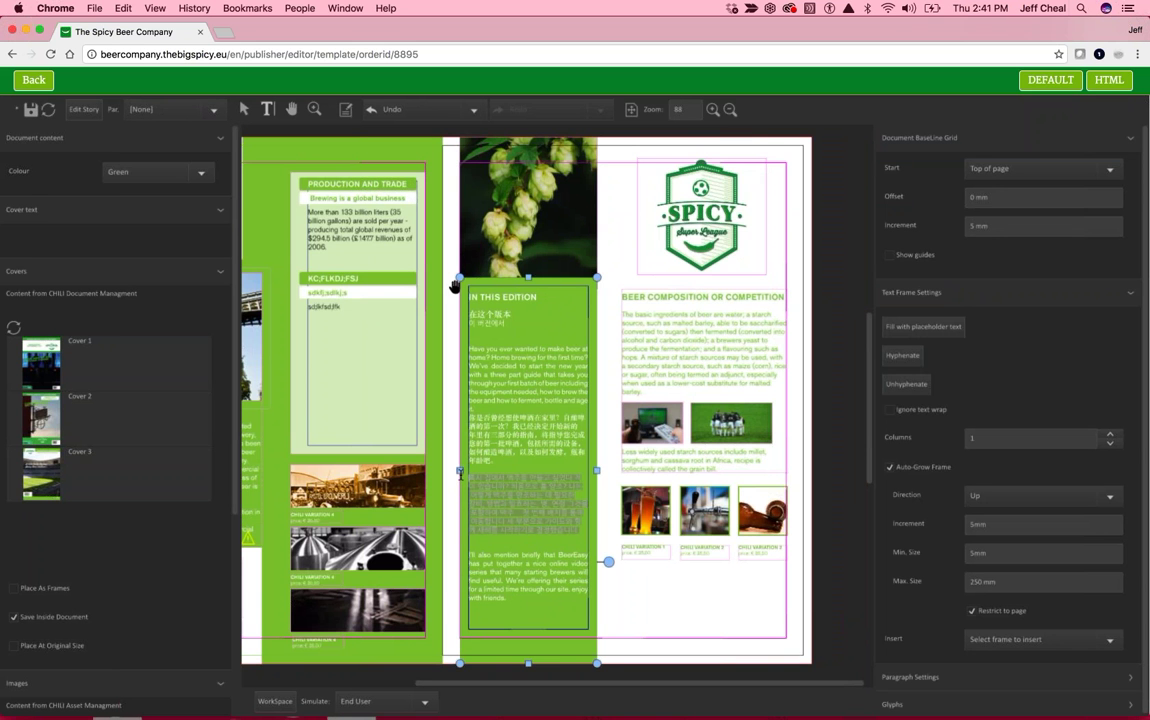
drag(509, 605, 454, 556)
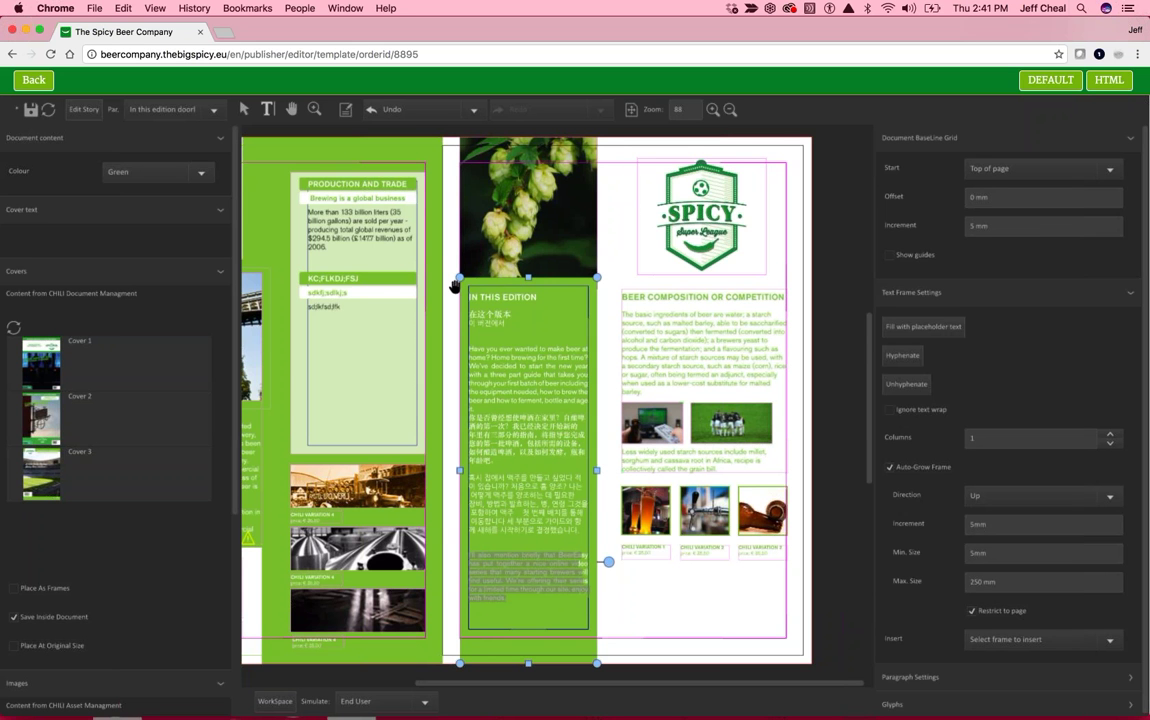
Step: Select the Beer Composition or Competition frame and scroll down to the next page
click(454, 287)
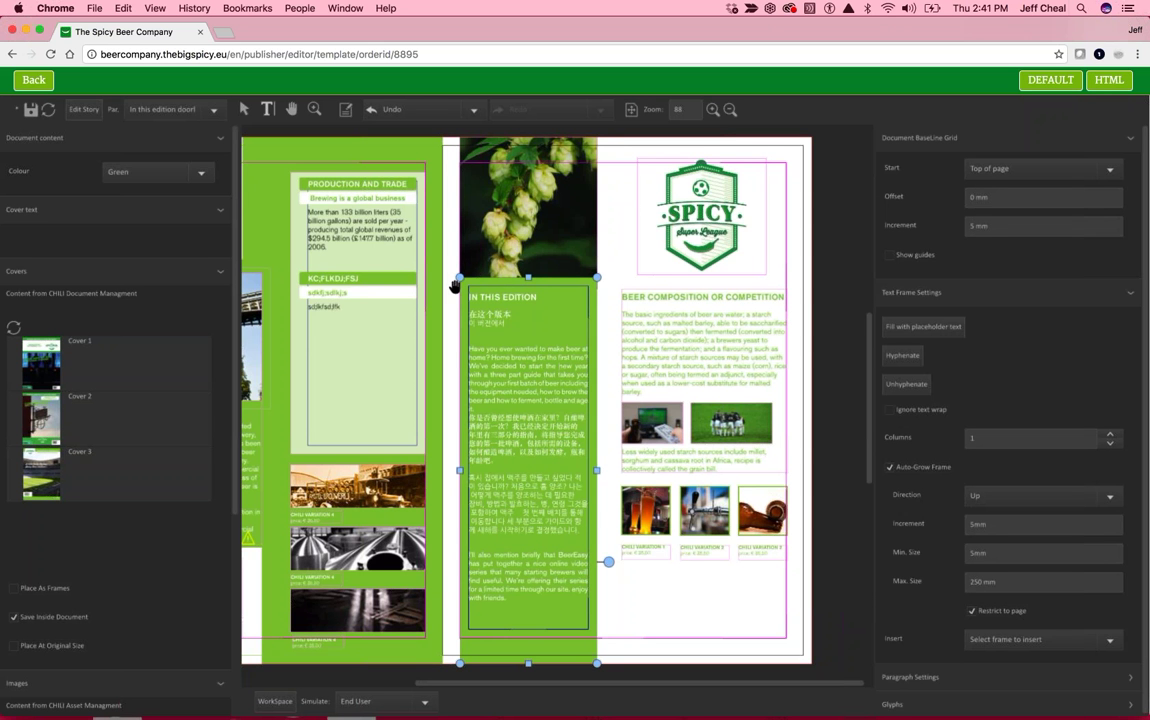
click(655, 390)
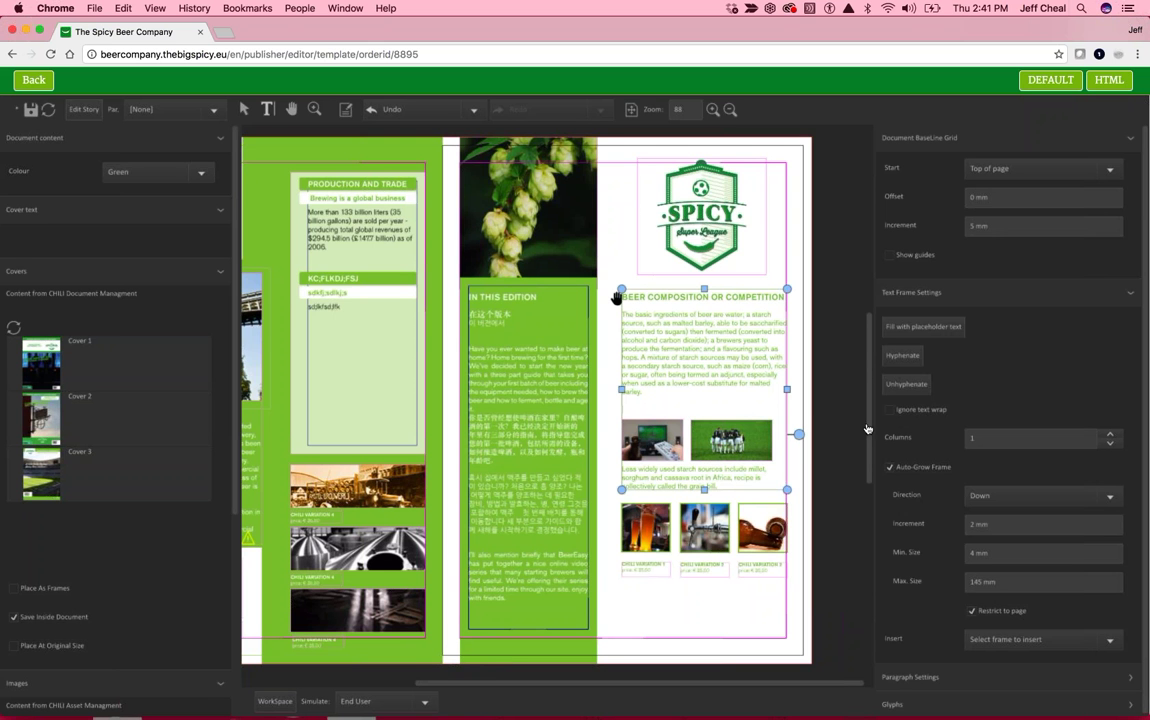
drag(867, 429, 869, 528)
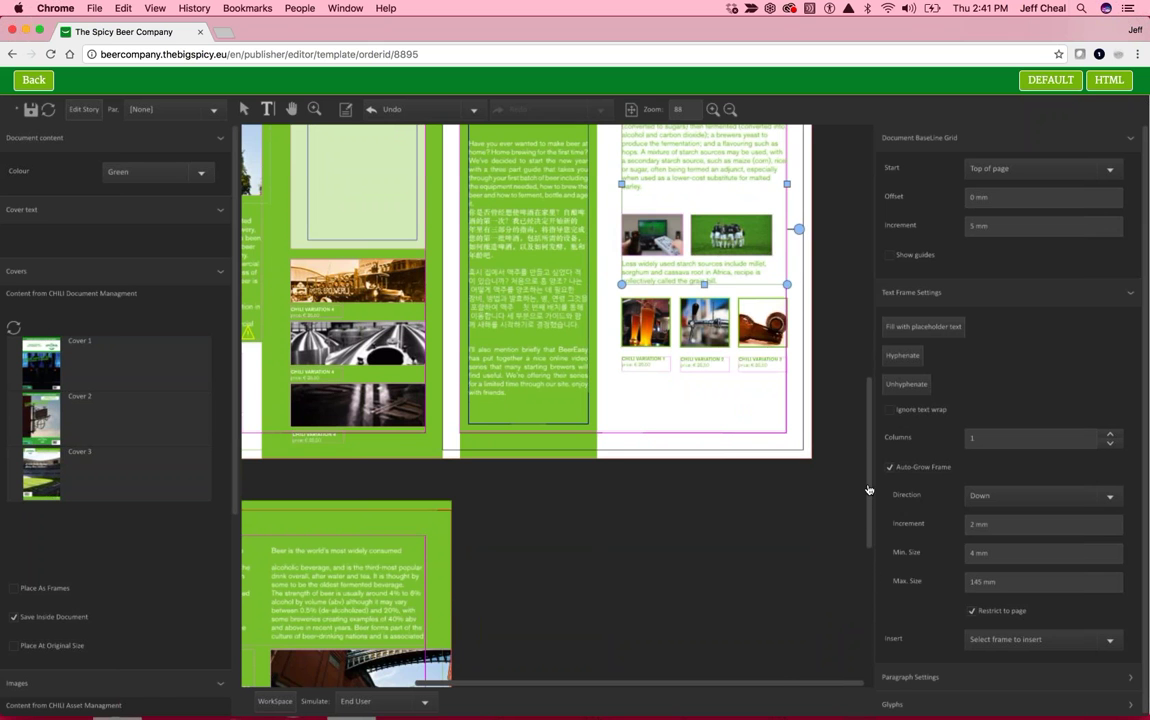
Step: Add a test line 'jhjkhjkhj' atop the BEER WHAT IS IT second column, then scroll back to the top
scroll(783, 486, down, 5)
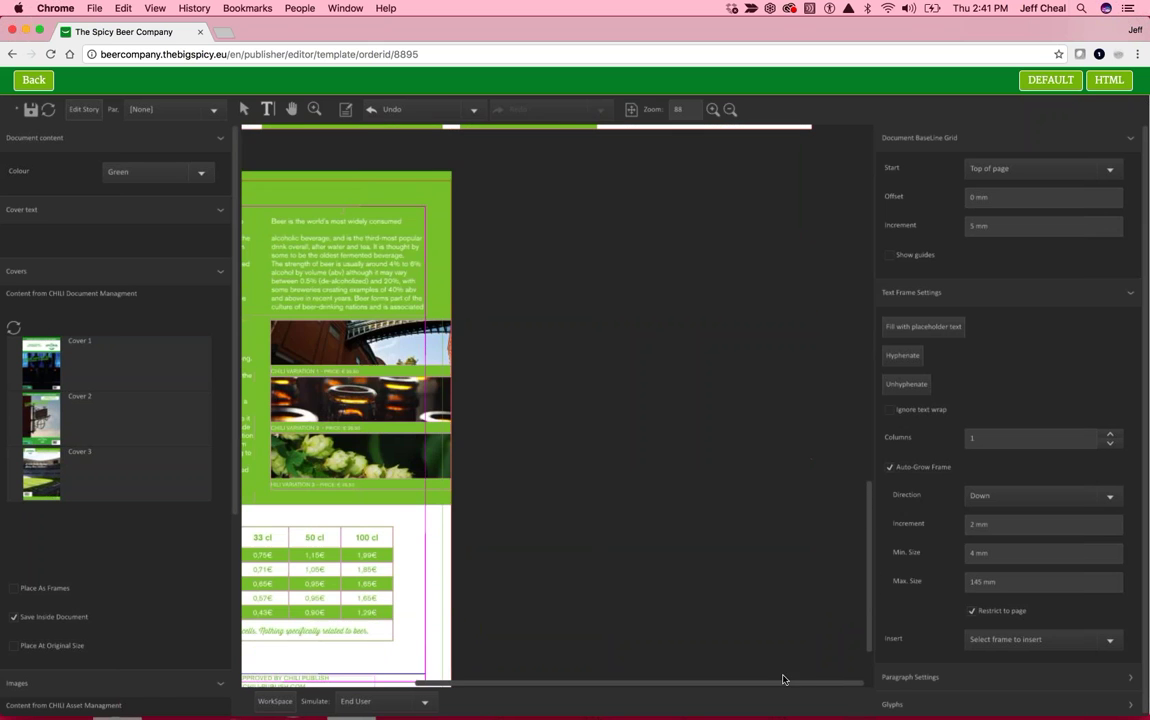
scroll(783, 680, left, 5)
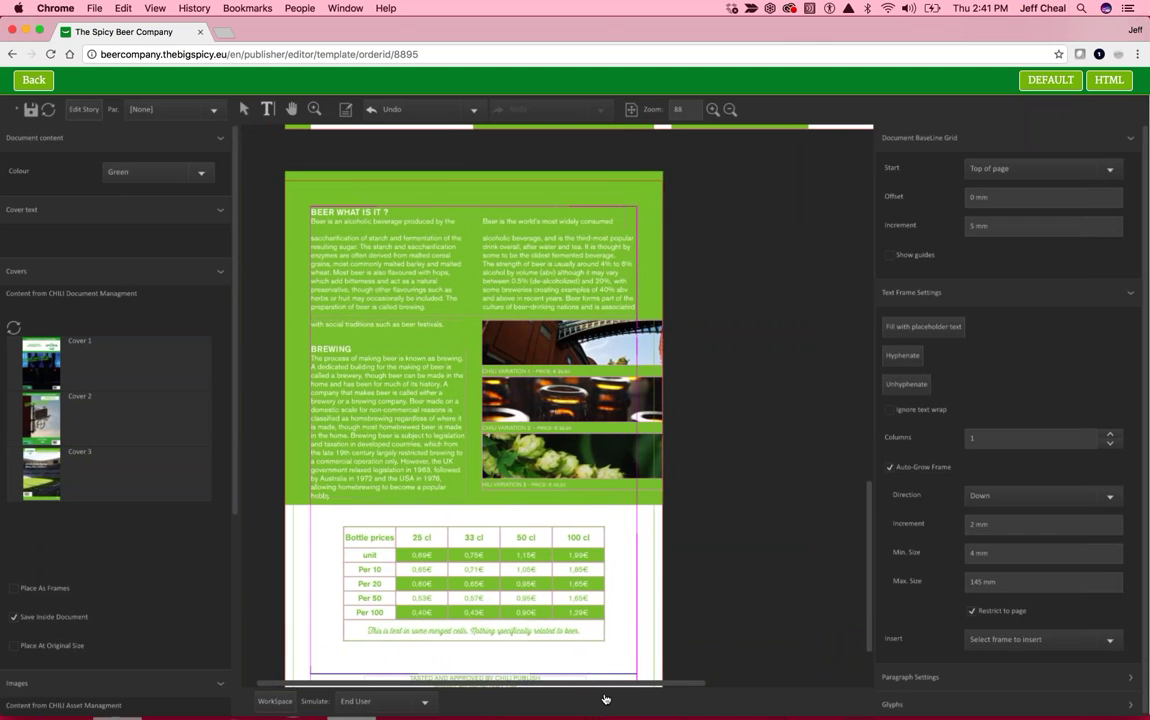
scroll(604, 699, left, 1)
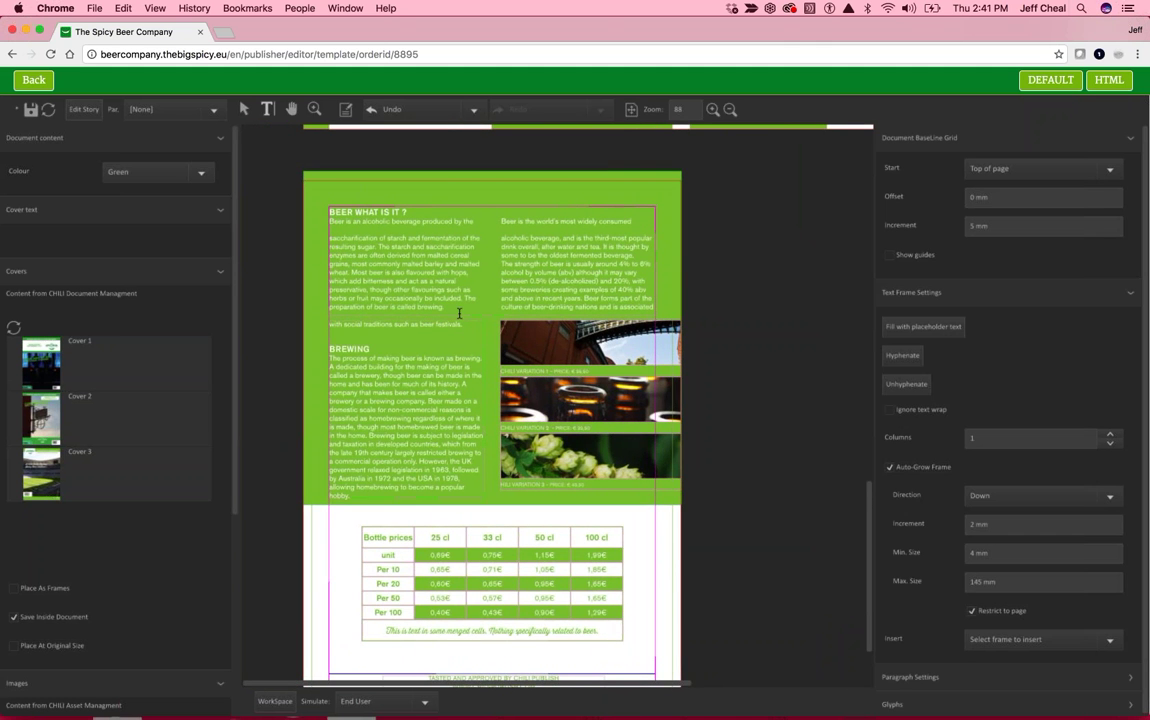
click(459, 313)
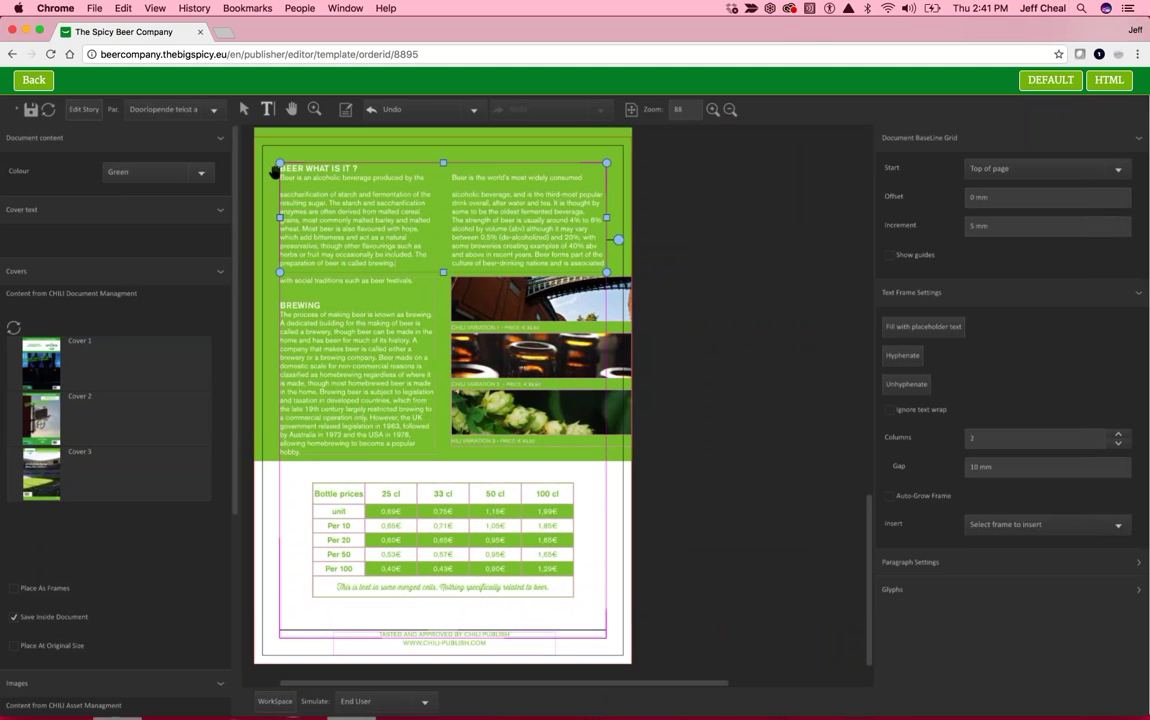
key(Return)
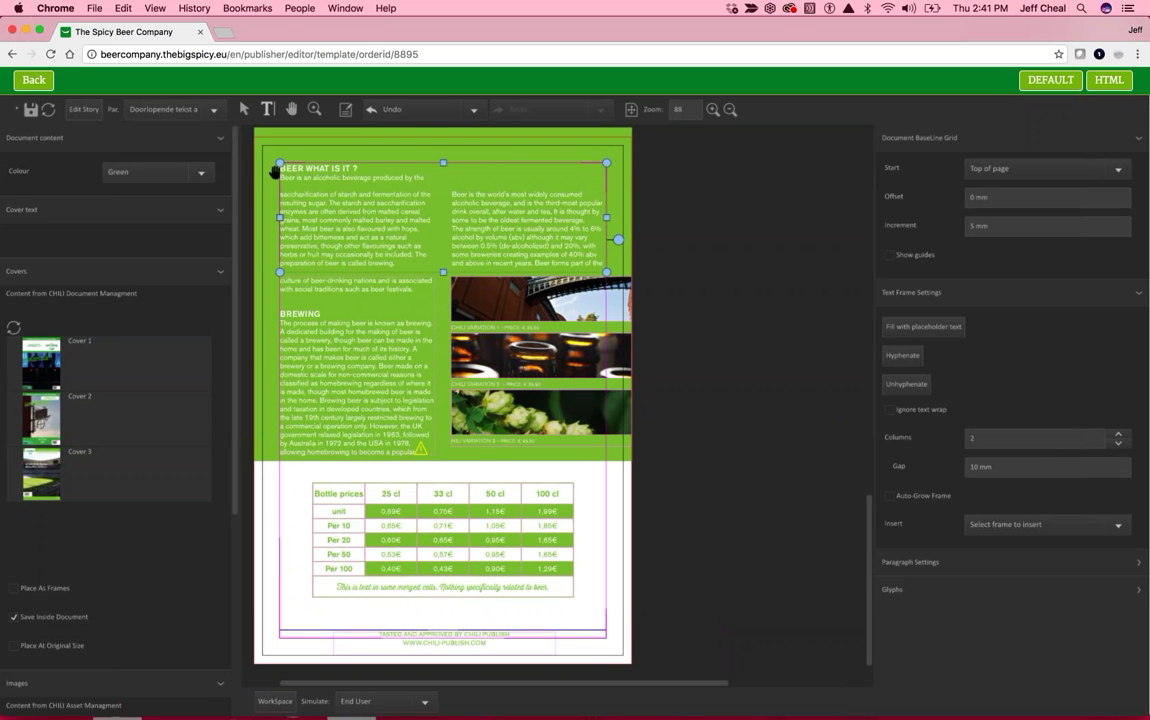
text(jhjkhjkhj)
key(Return)
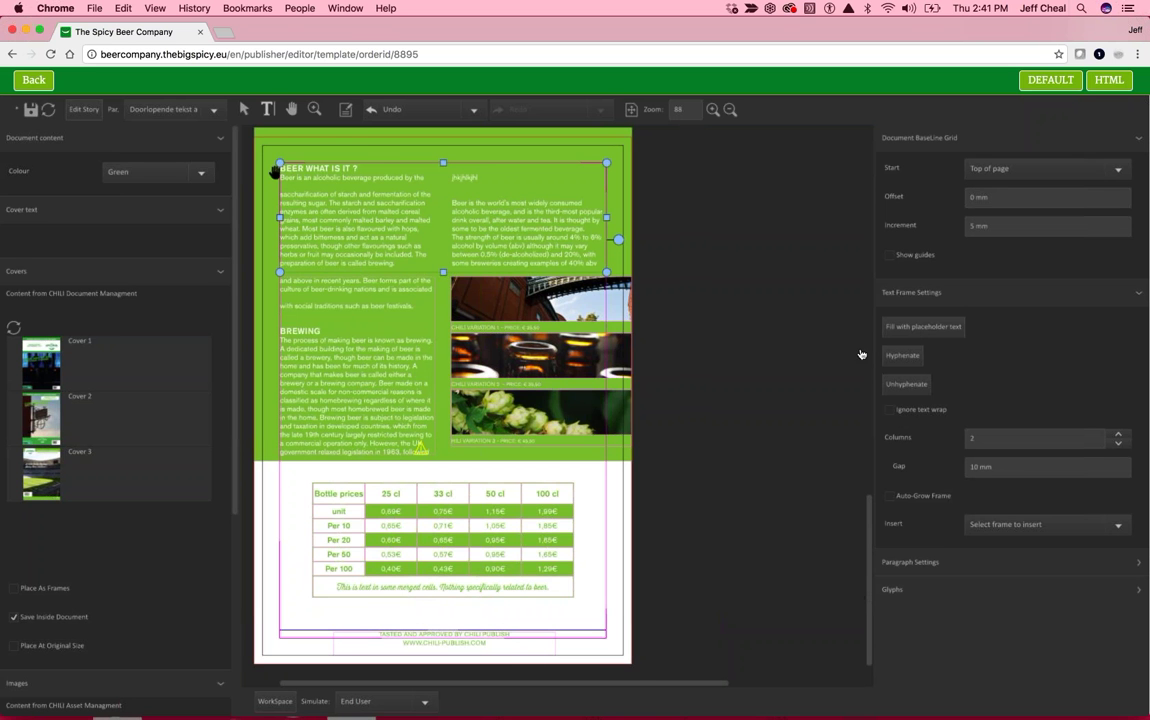
drag(868, 597, 868, 234)
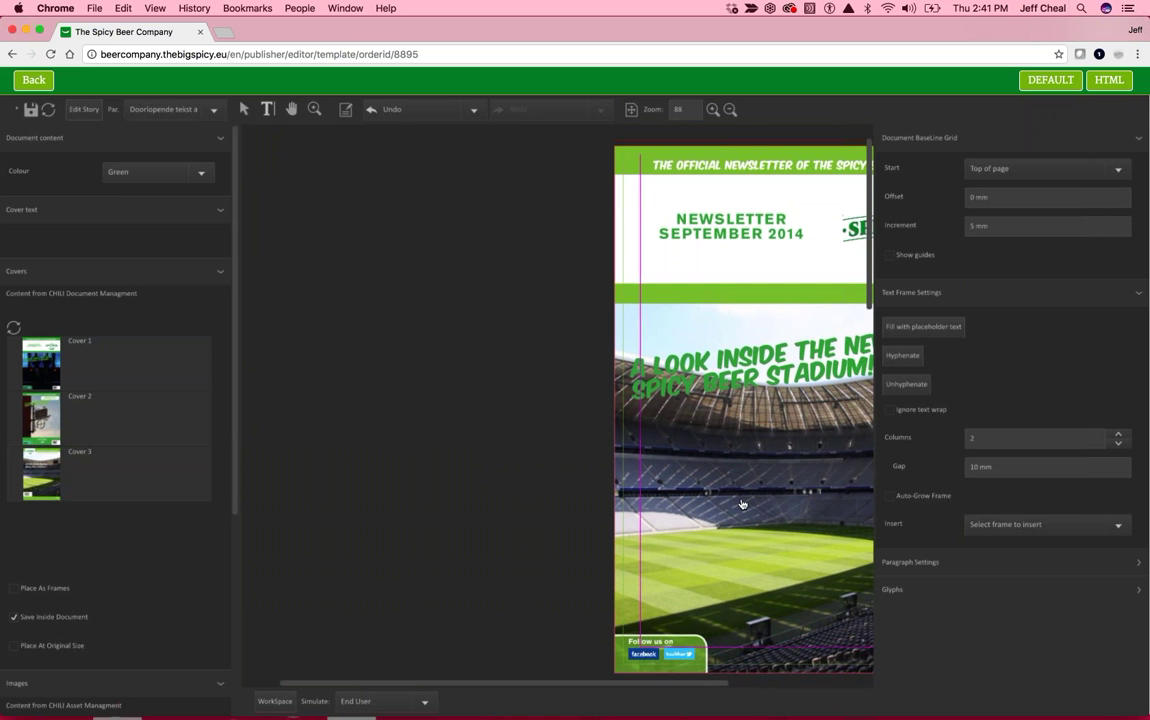
Step: Centre the cover horizontally and select it to load the Cover text settings
drag(613, 686, 770, 688)
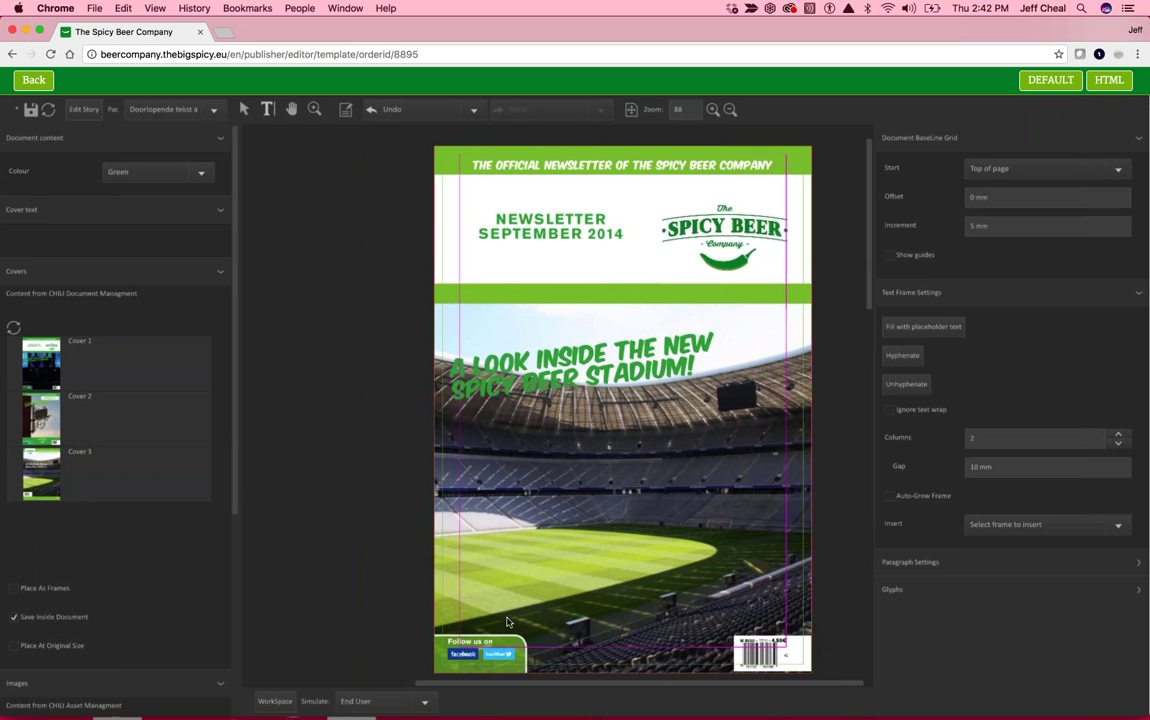
click(524, 414)
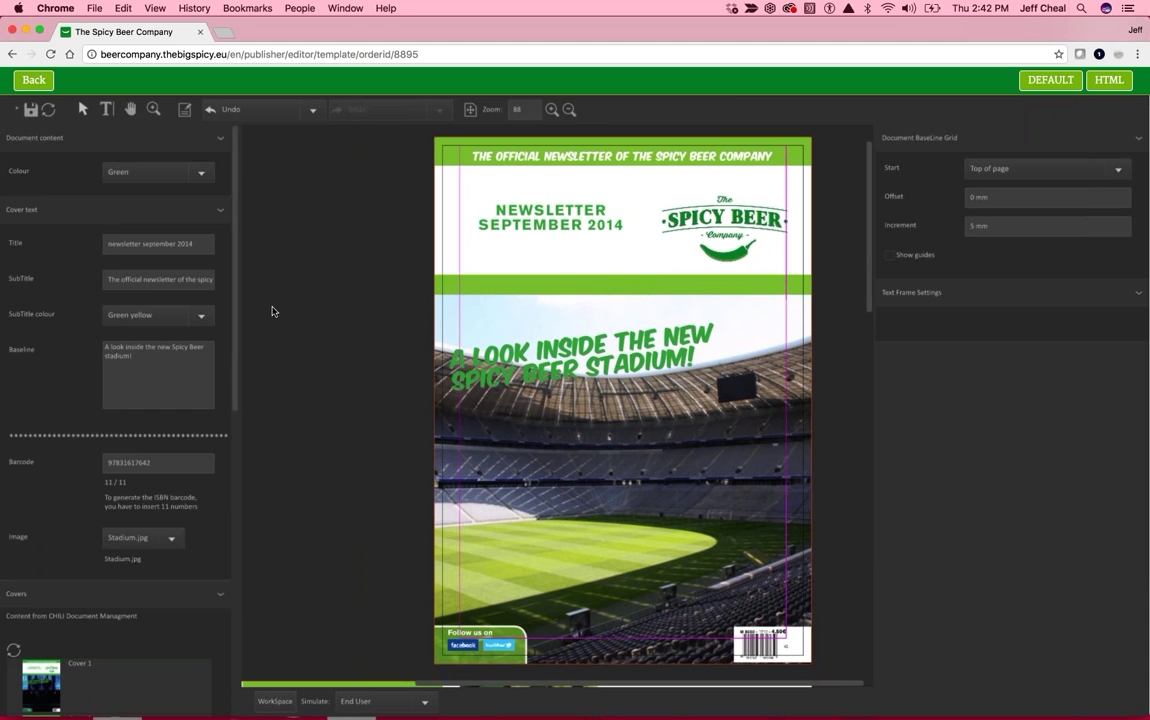
Step: Change the cover title to 'newsletter january 2017' and choose Bar_sign.jpg as the cover image
click(176, 243)
key(shift+Left)
key(shift+Left)
key(shift+Left)
key(shift+Left)
key(shift+Left)
key(shift+Left)
key(shift+Left)
key(shift+Left)
key(shift+Left)
text(january 201)
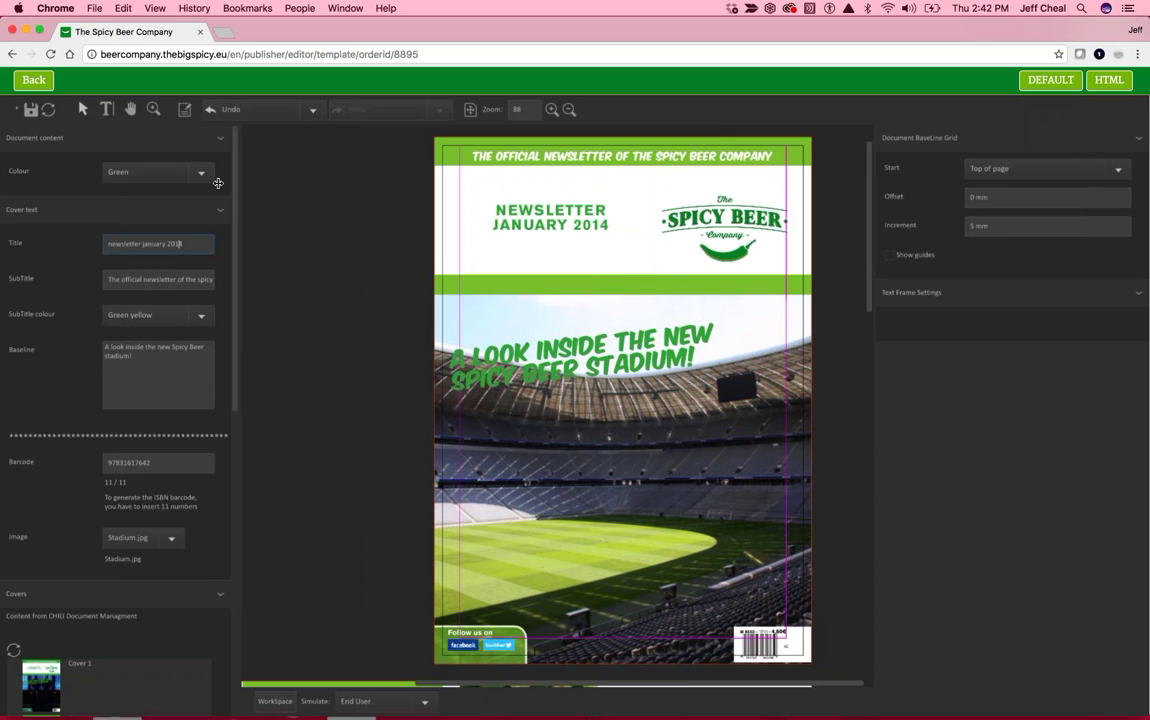
text(4)
key(BackSpace)
text(7)
click(140, 537)
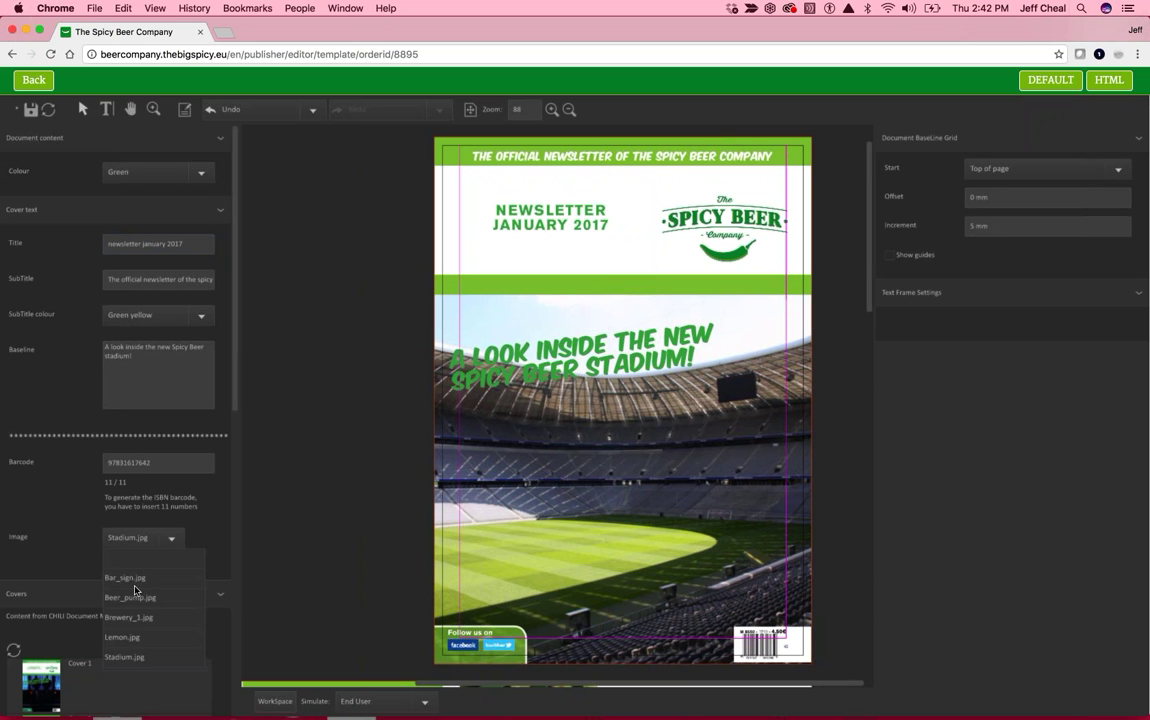
click(135, 582)
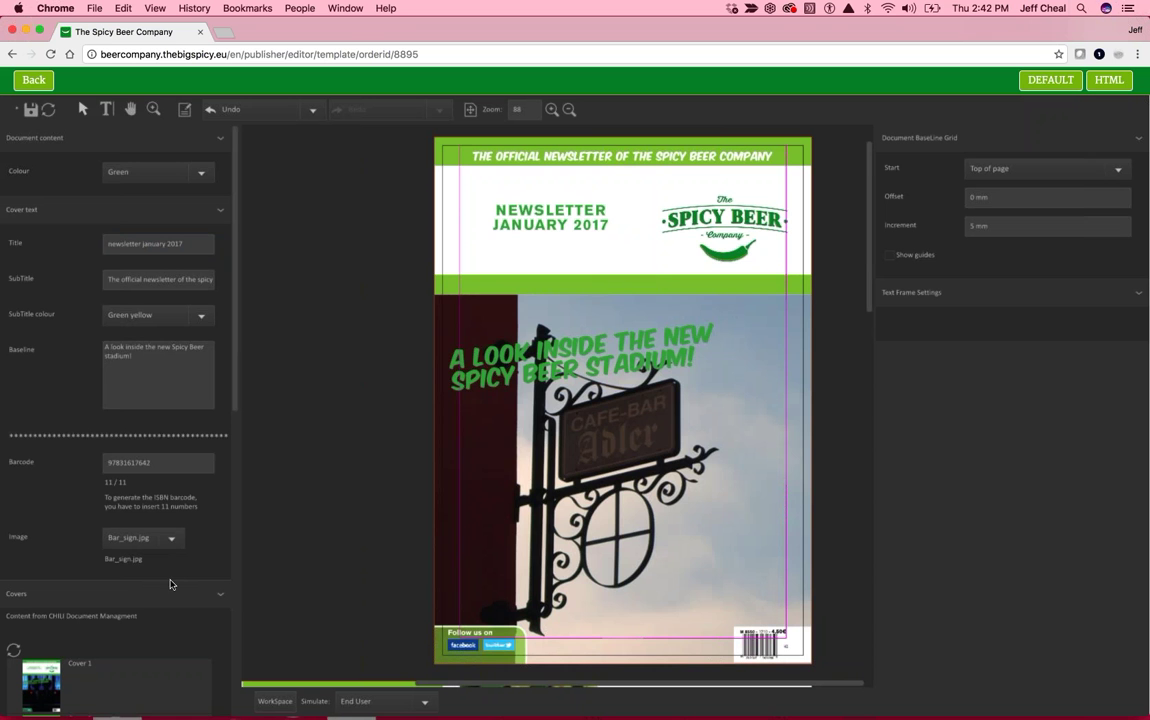
Step: Set the SubTitle colour to White, then change it to Black
click(180, 318)
click(137, 414)
click(150, 316)
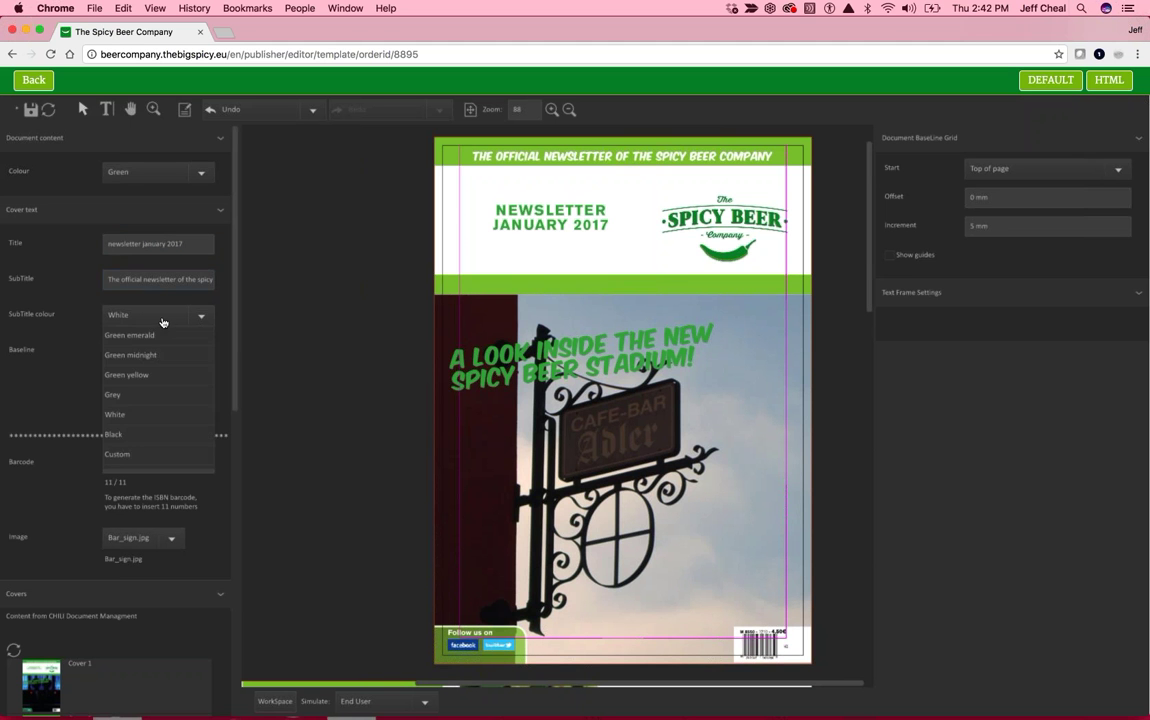
click(141, 429)
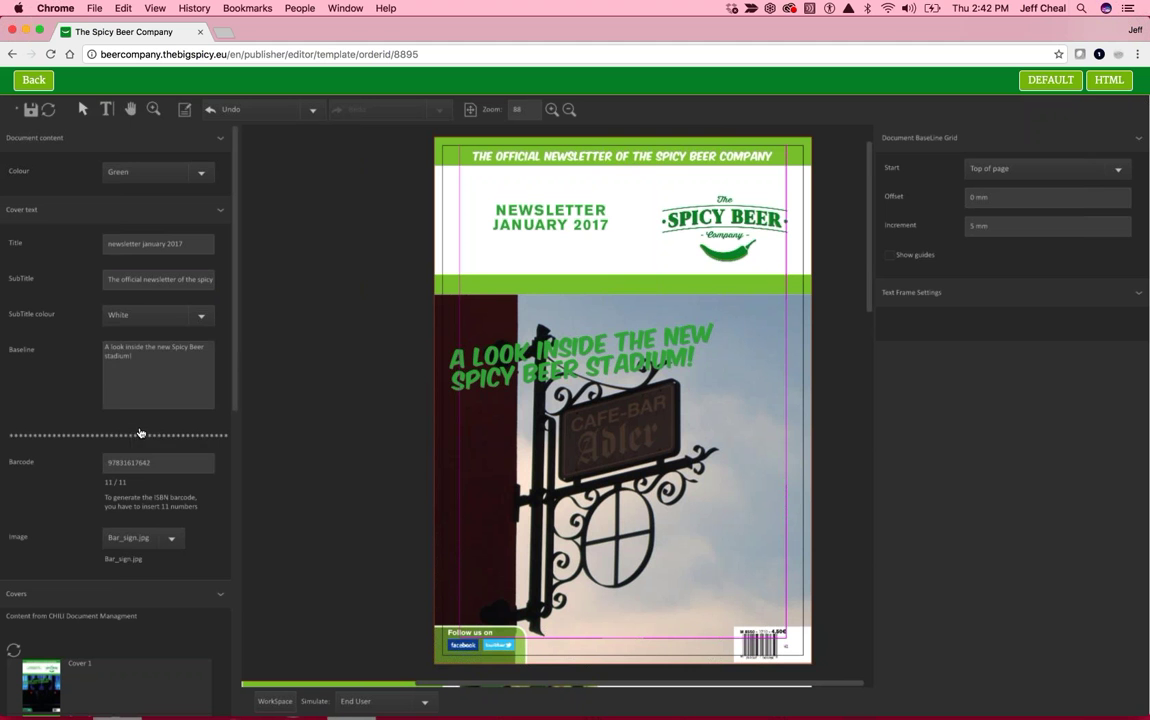
click(145, 326)
click(125, 433)
scroll(232, 380, down, 5)
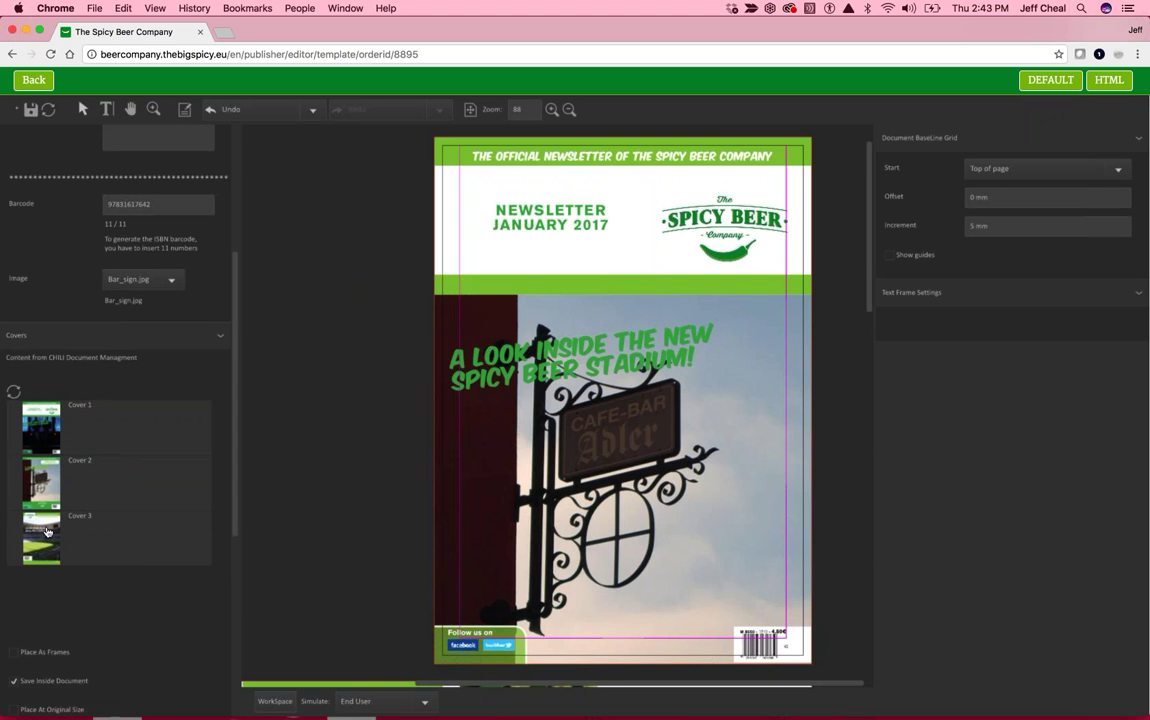
Step: Drag the Cover 2 layout from the Covers panel onto the newsletter page
drag(44, 478, 479, 458)
drag(547, 357, 547, 357)
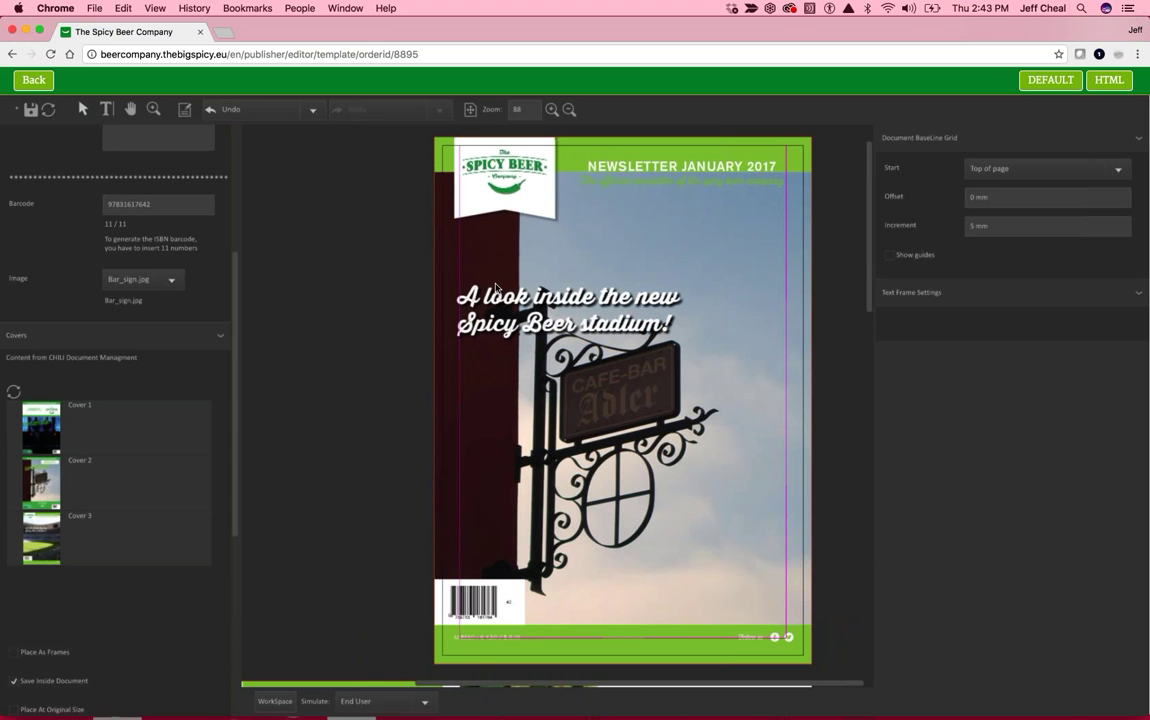
scroll(212, 250, up, 3)
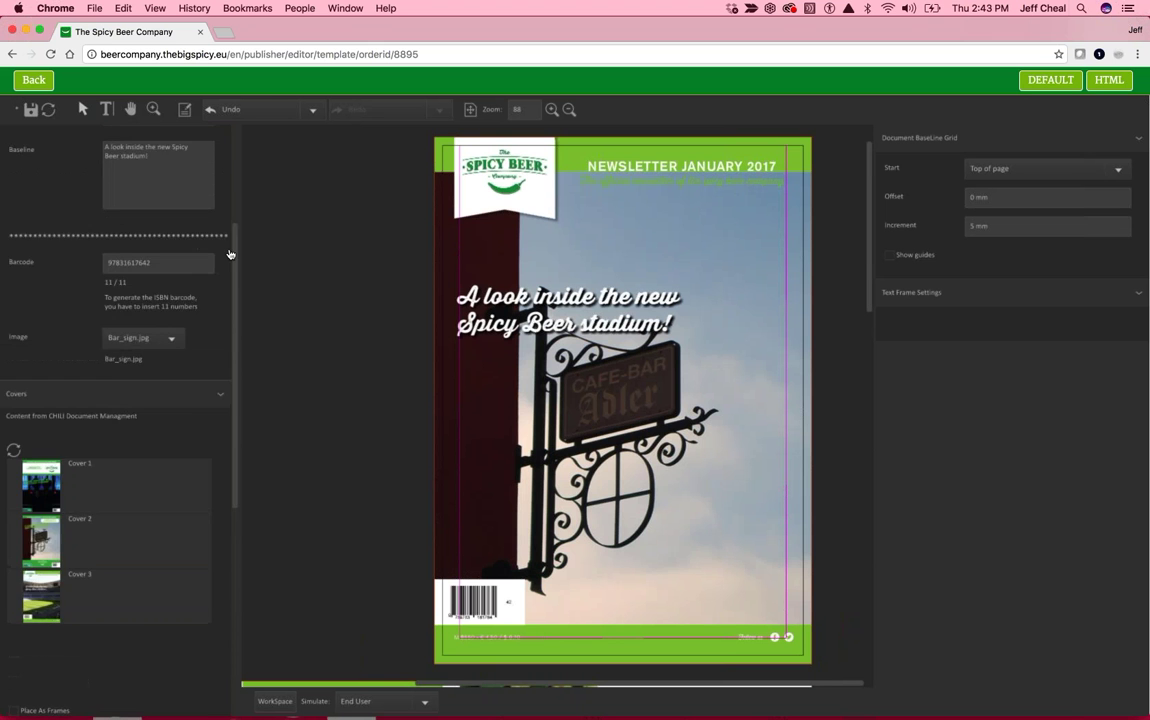
scroll(227, 239, up, 2)
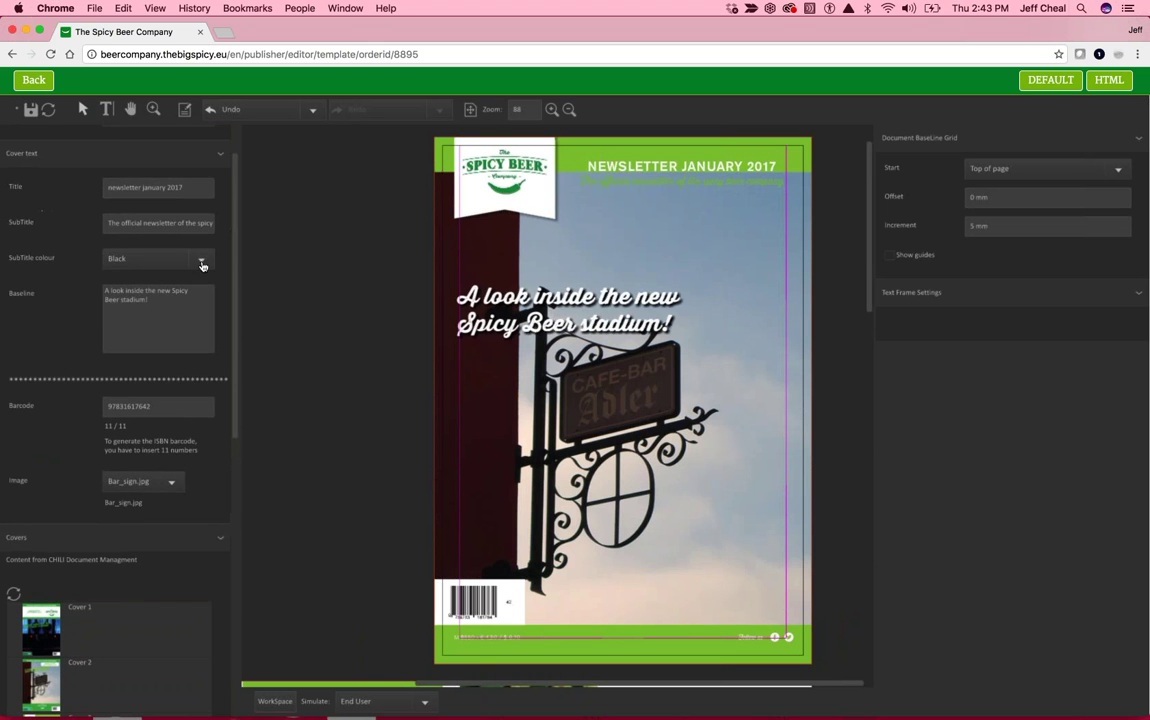
Step: Set the SubTitle colour to Green yellow
click(201, 259)
click(147, 320)
scroll(244, 360, down, 3)
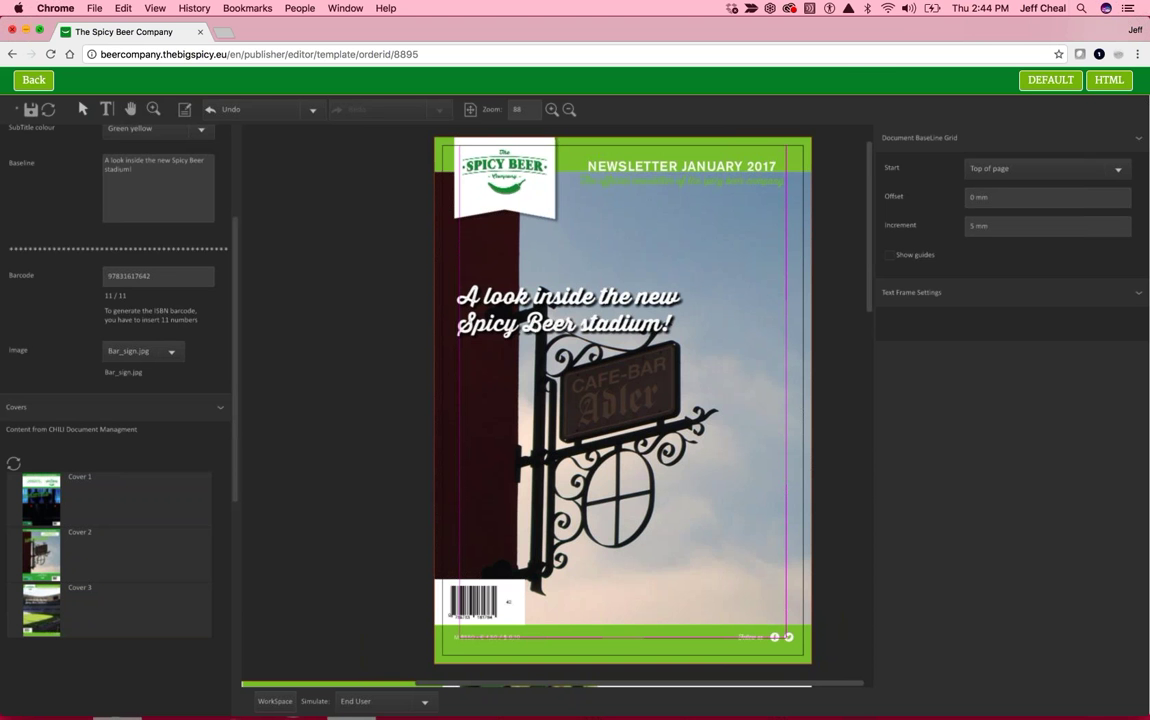
Step: Return to the product selection page and open the Tri-fold document
click(35, 82)
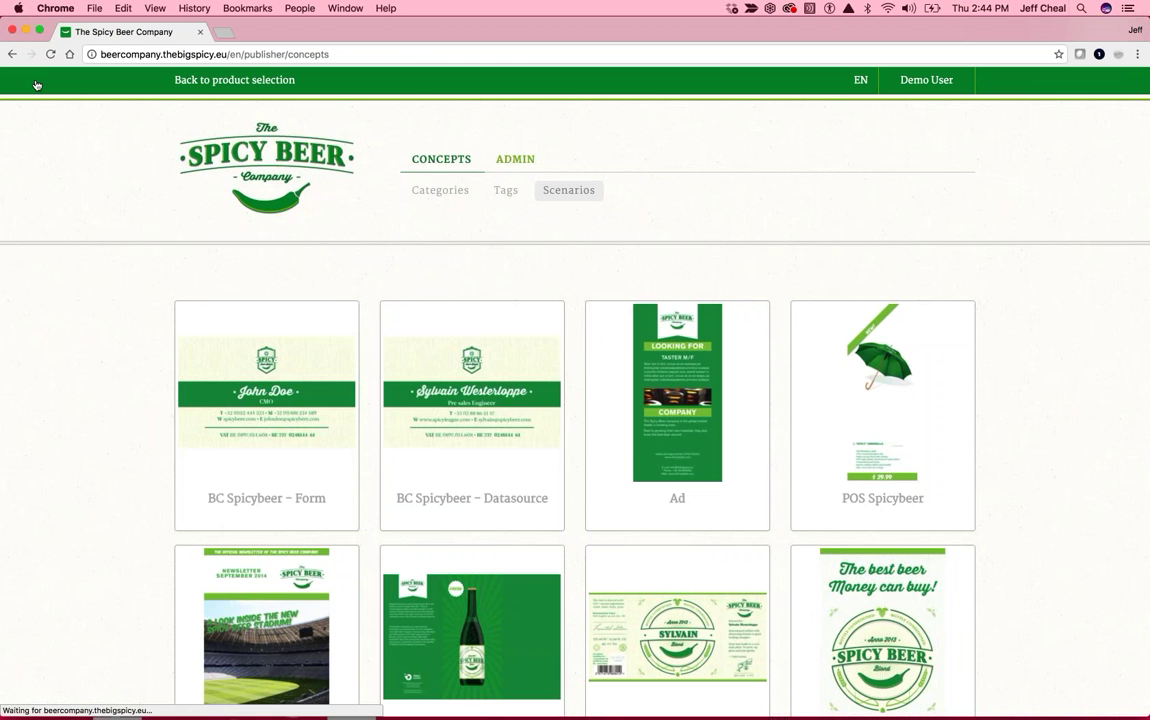
scroll(510, 467, down, 5)
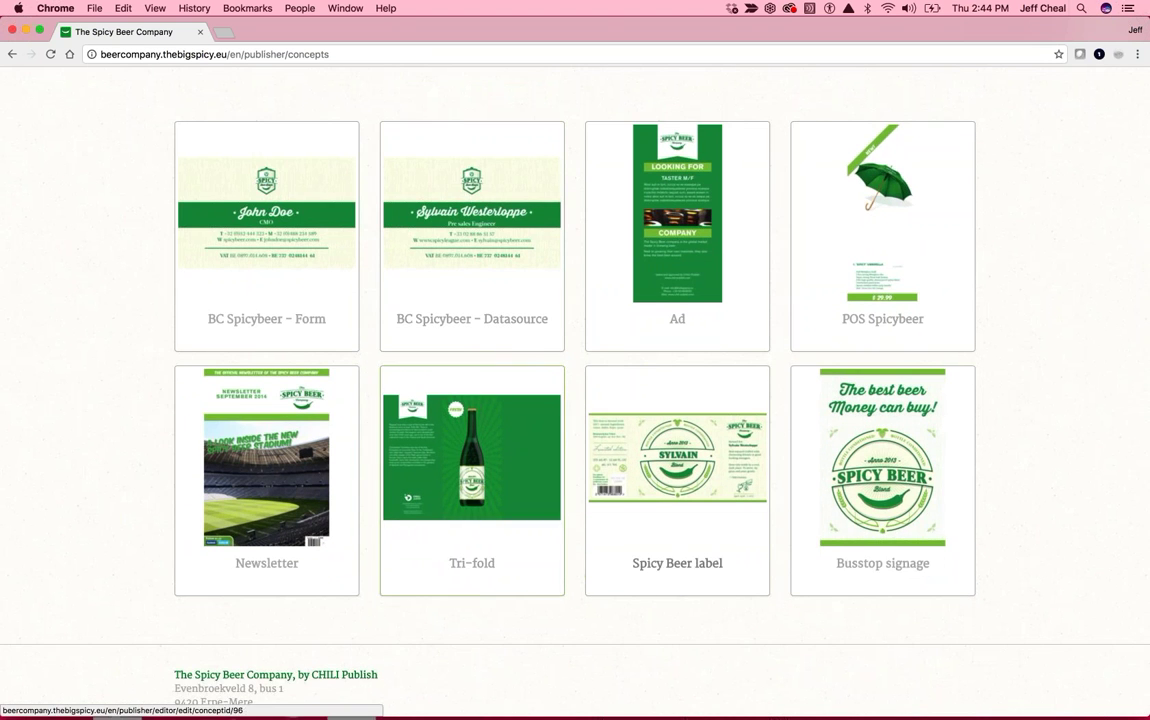
click(508, 479)
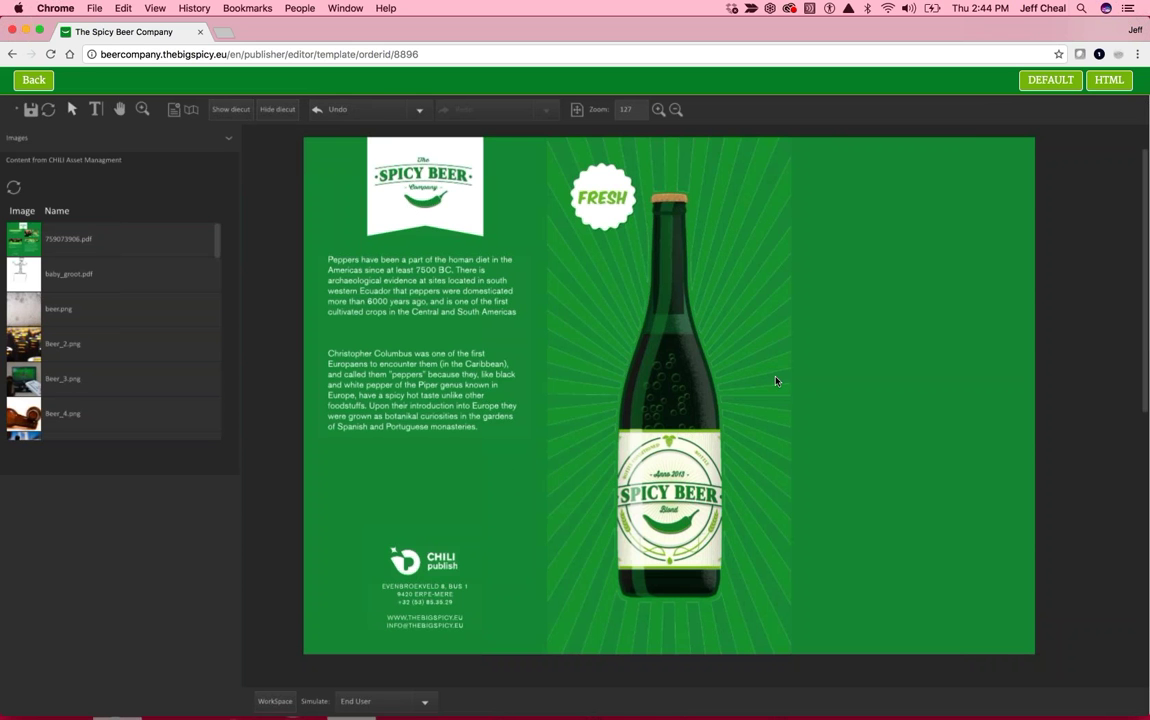
Step: Play the tri-fold's Show Folding View 3D preview, then close it
click(191, 112)
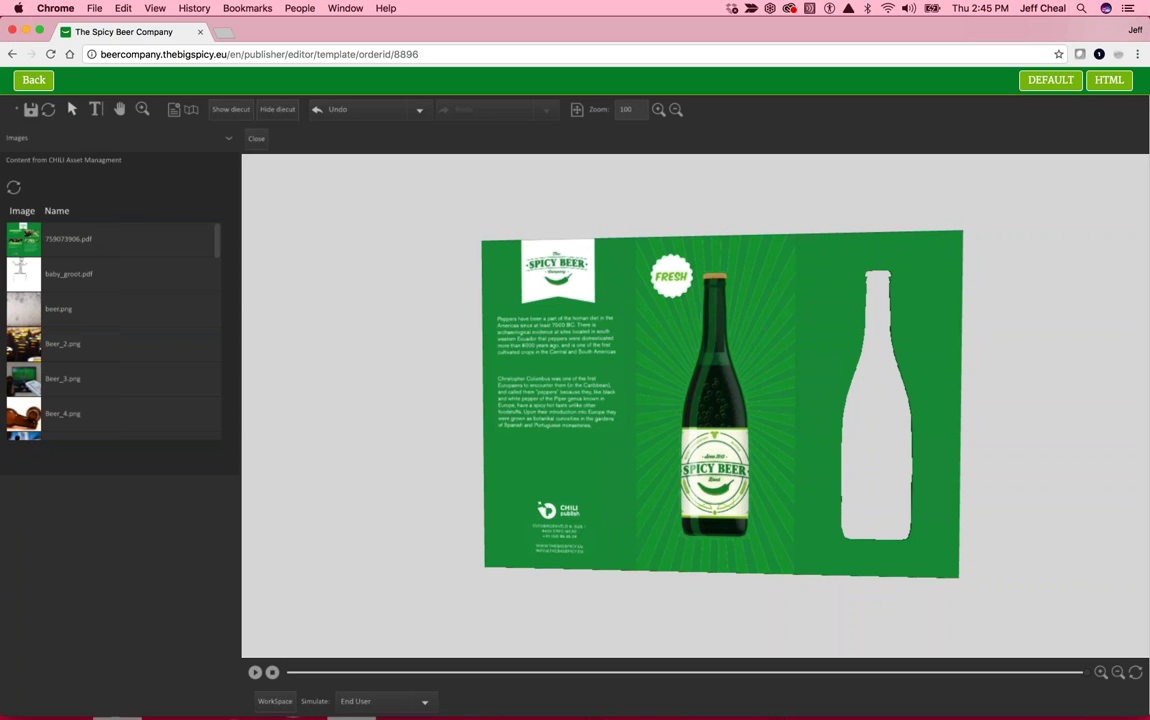
click(256, 139)
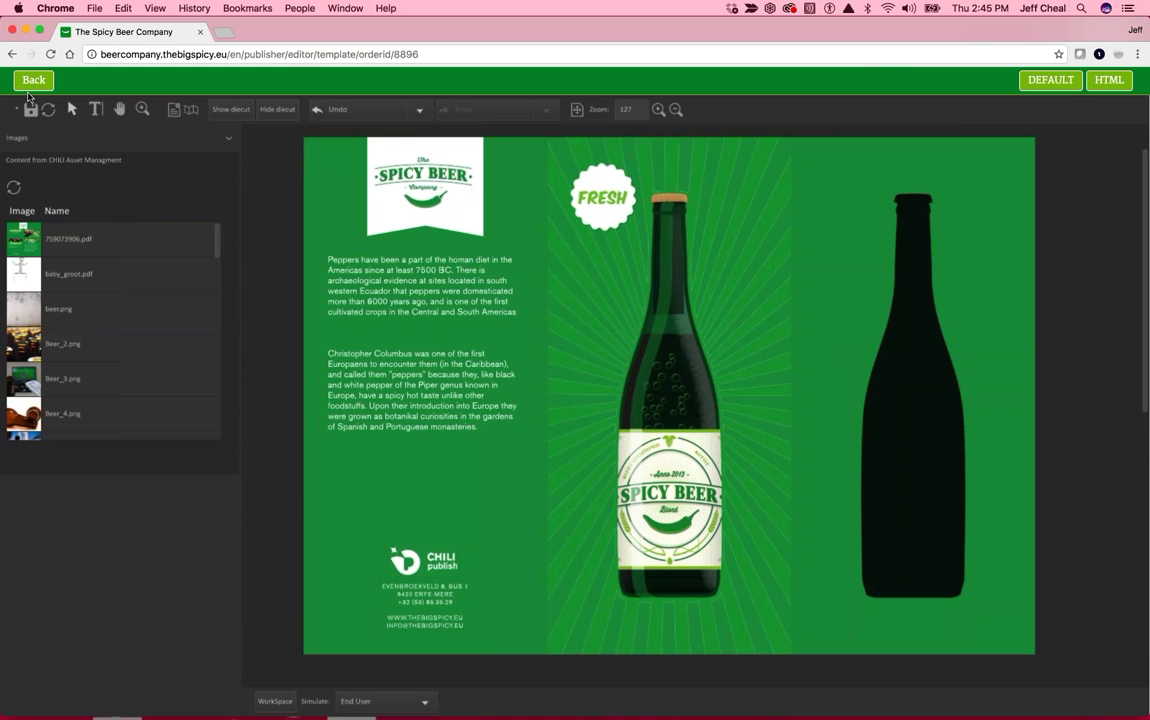
Step: Return to the product selection page and open the Spicy Beer label document
click(33, 80)
scroll(677, 300, down, 2)
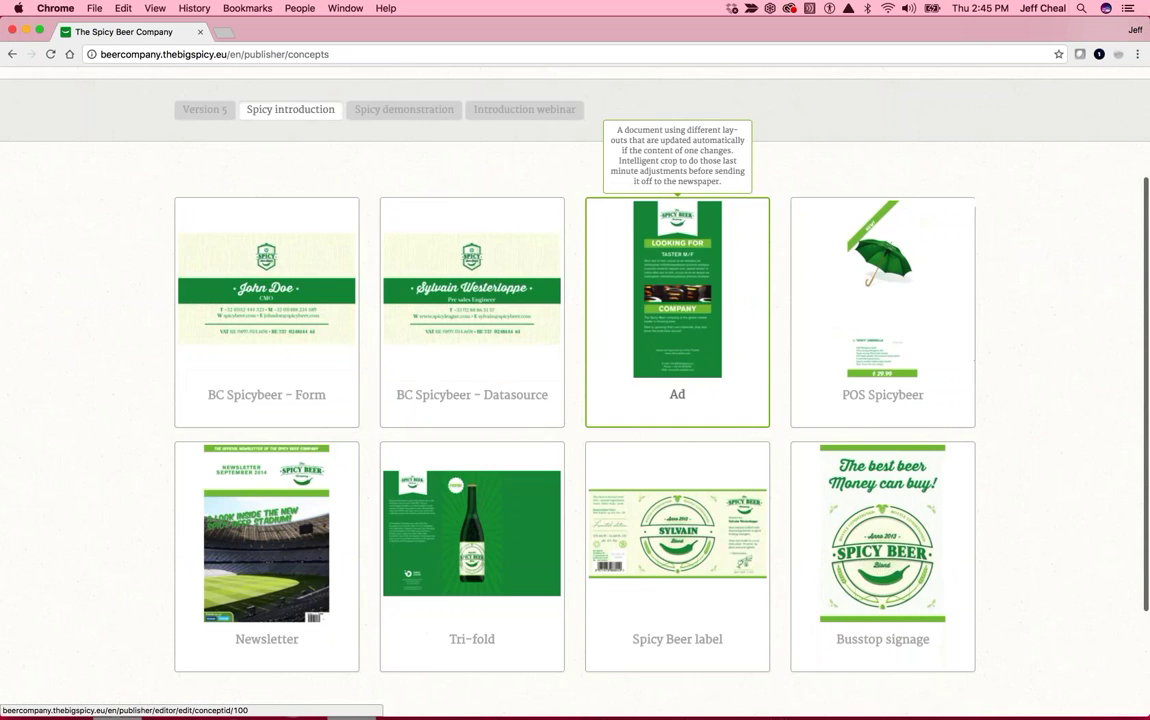
scroll(685, 380, down, 3)
click(685, 380)
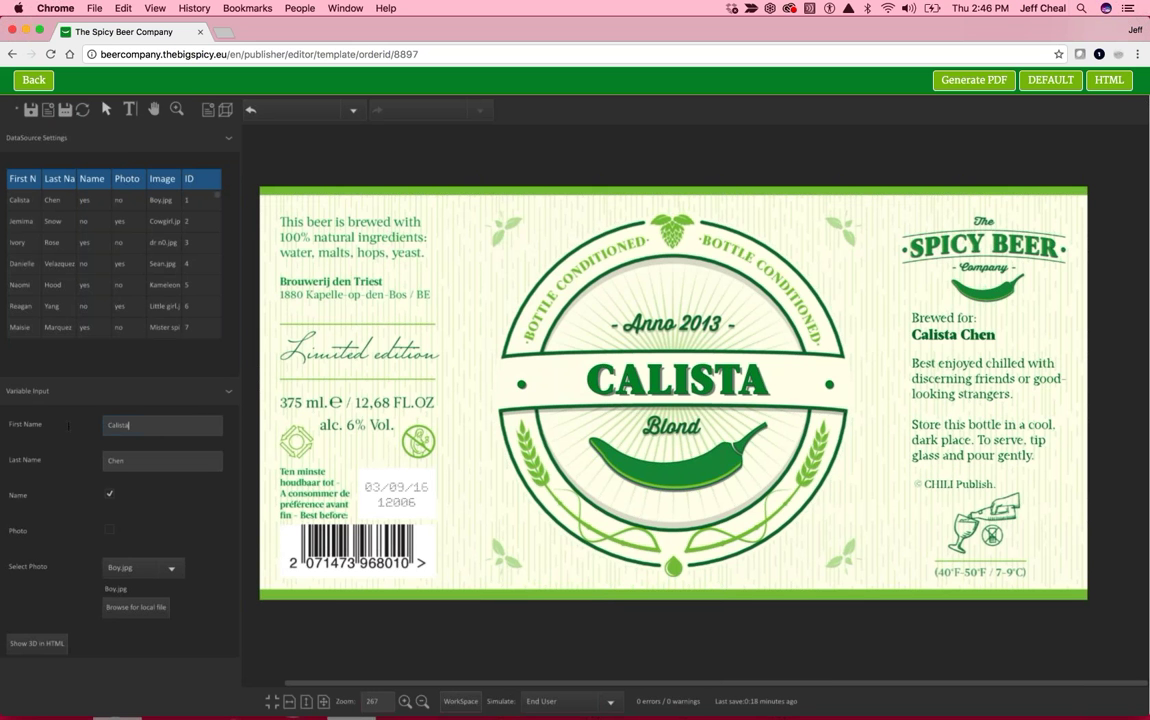
Step: Replace the First Name and Last Name values with a new name and show the label in 3D
key(super+a)
text(Jeff)
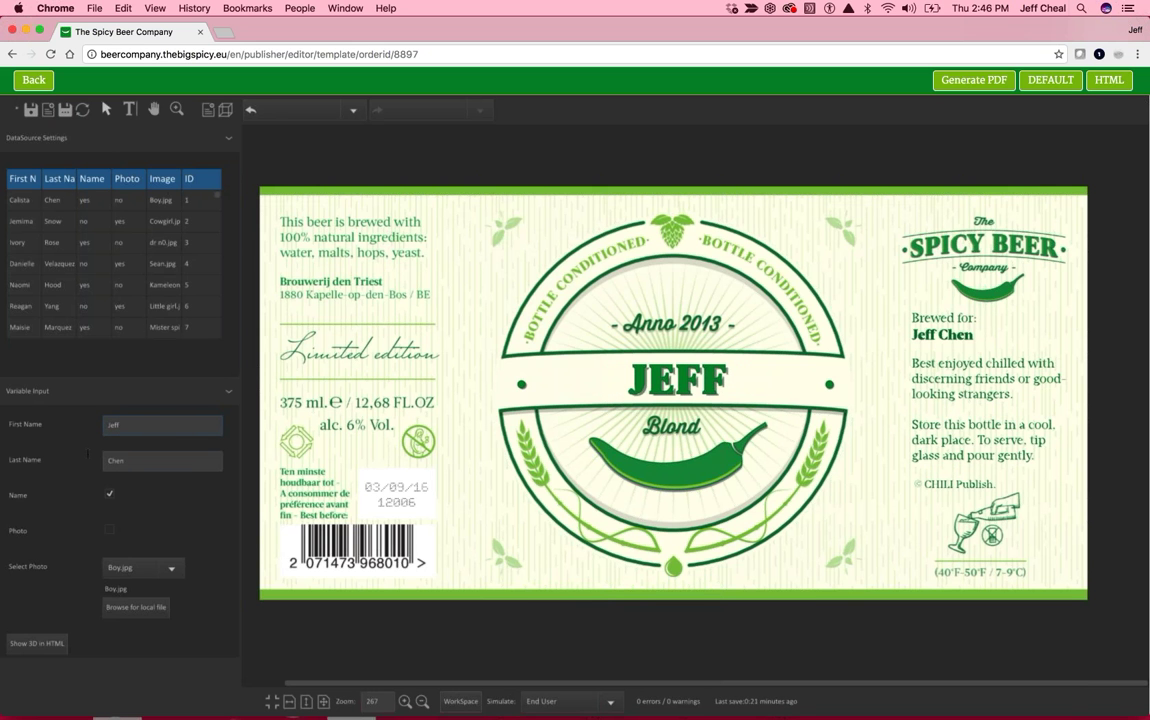
key(Tab)
text(Cheal)
click(48, 52)
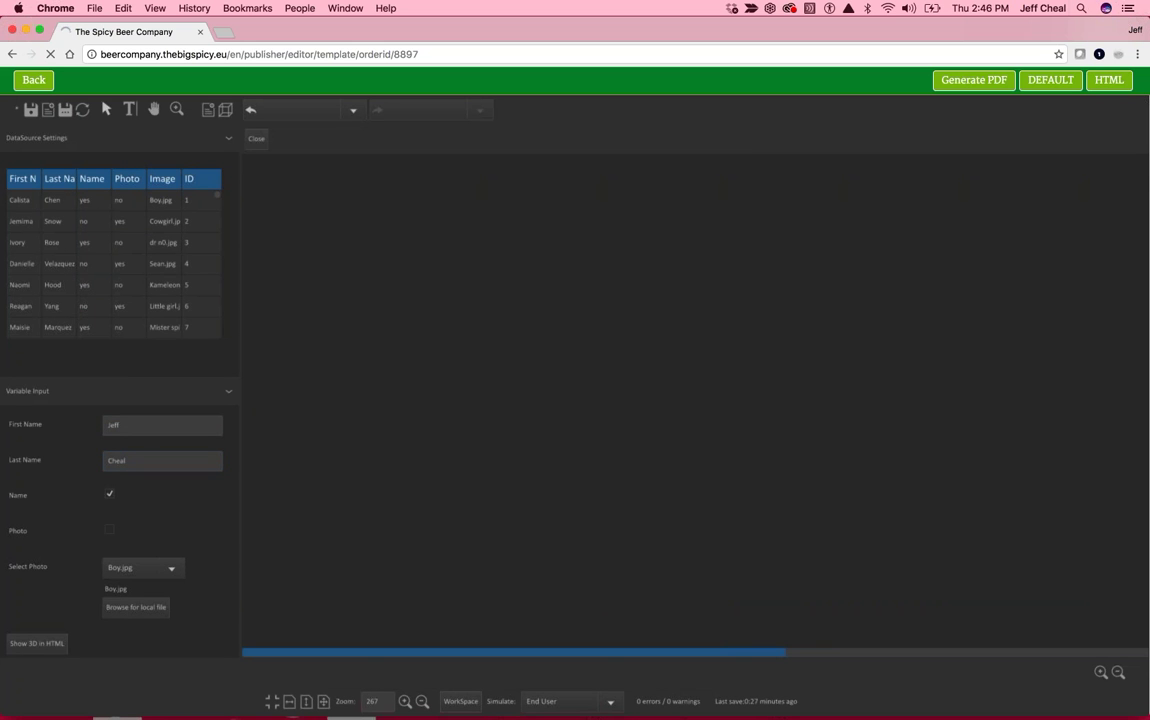
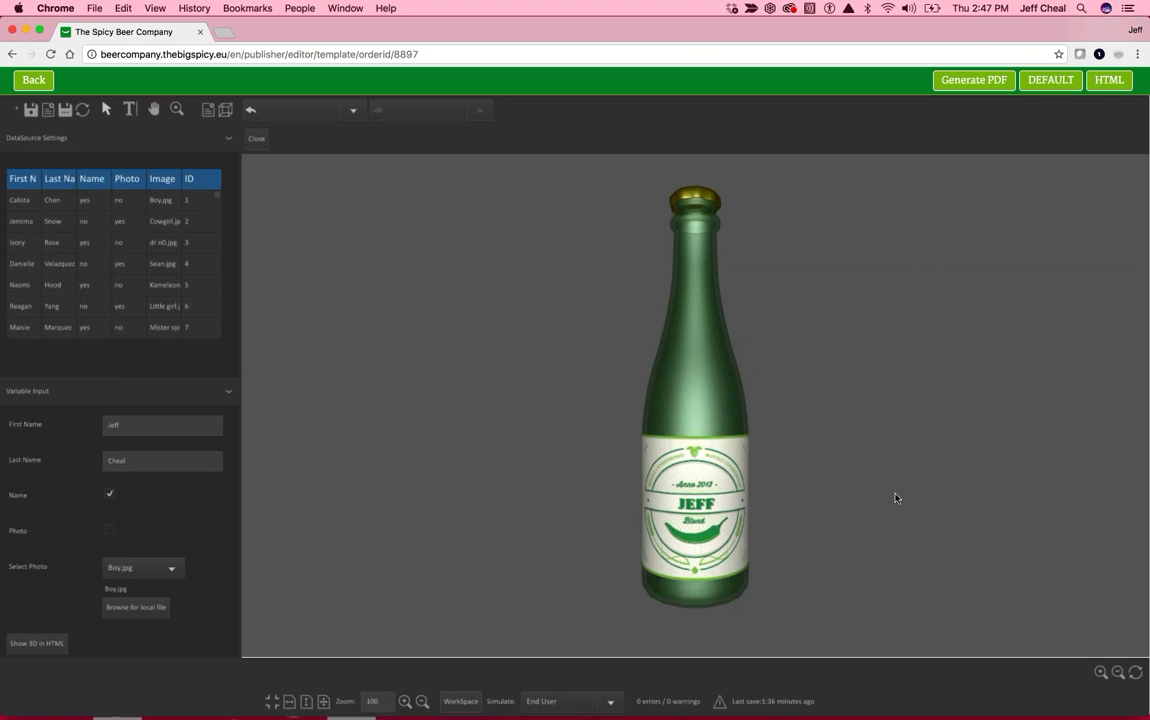
Step: Turn the 3D bottle to check the label, then close the preview and return to the concepts page
drag(893, 498, 1027, 498)
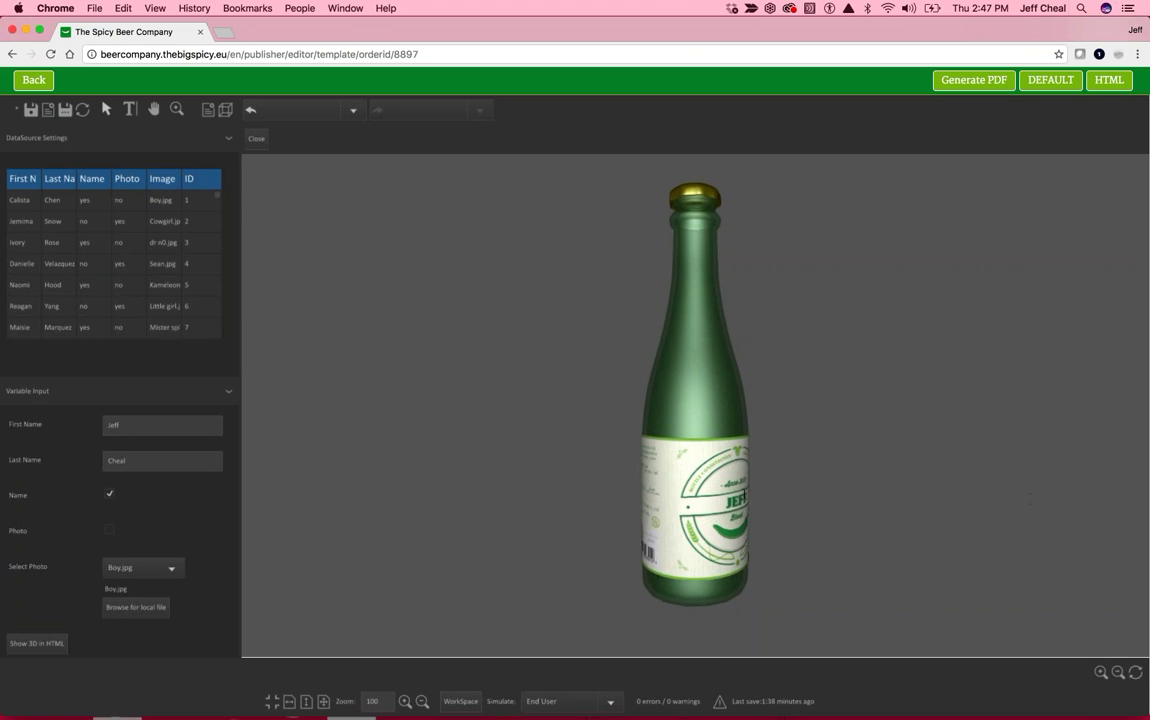
drag(690, 494, 651, 494)
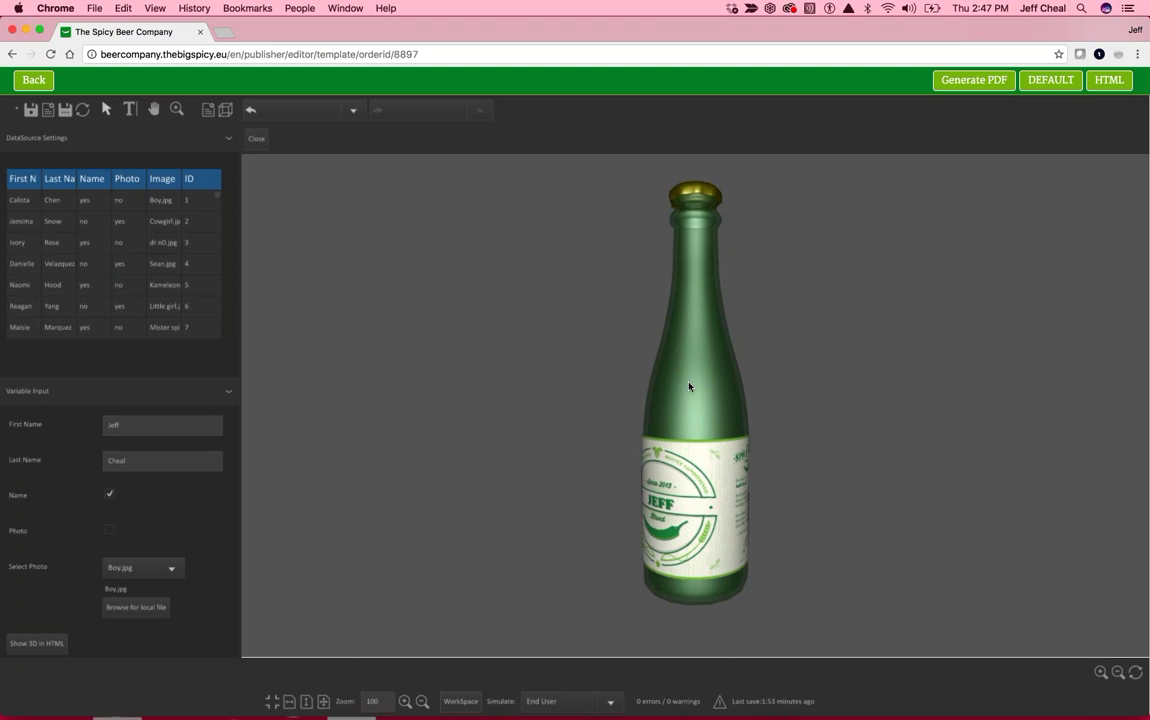
click(256, 142)
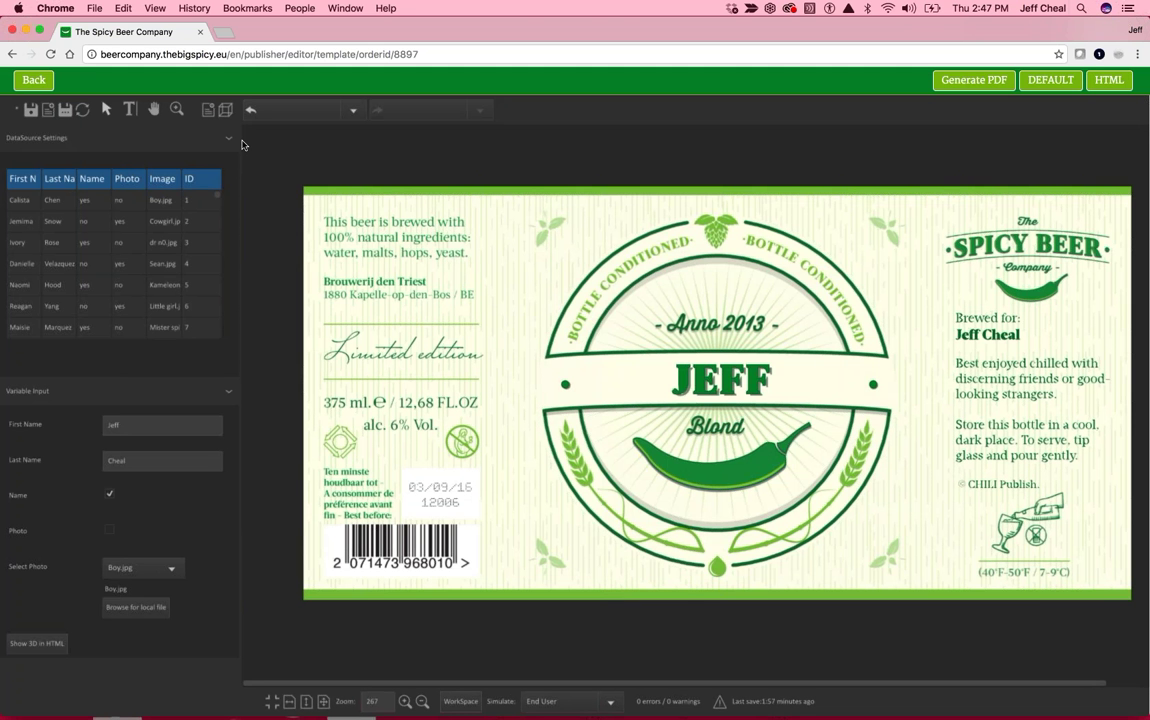
click(34, 80)
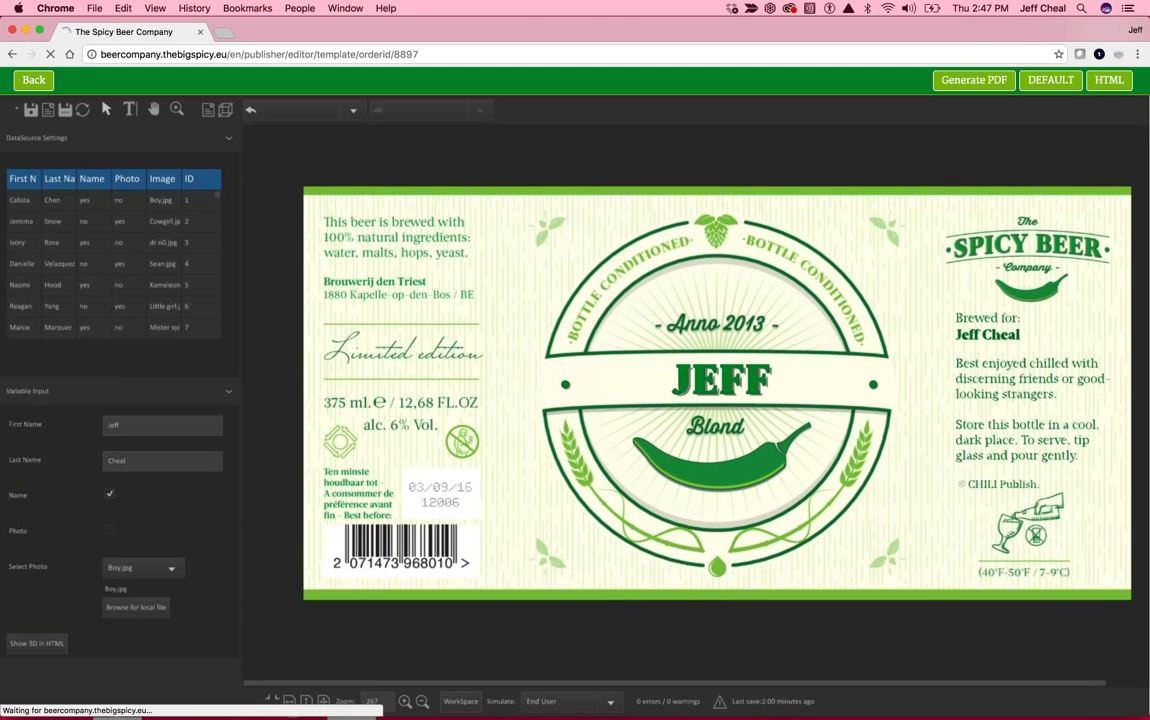
Step: Filter the concepts to Version 5 only: Newsletter, 12-Pack and Classy Potato Chips
scroll(609, 237, down, 5)
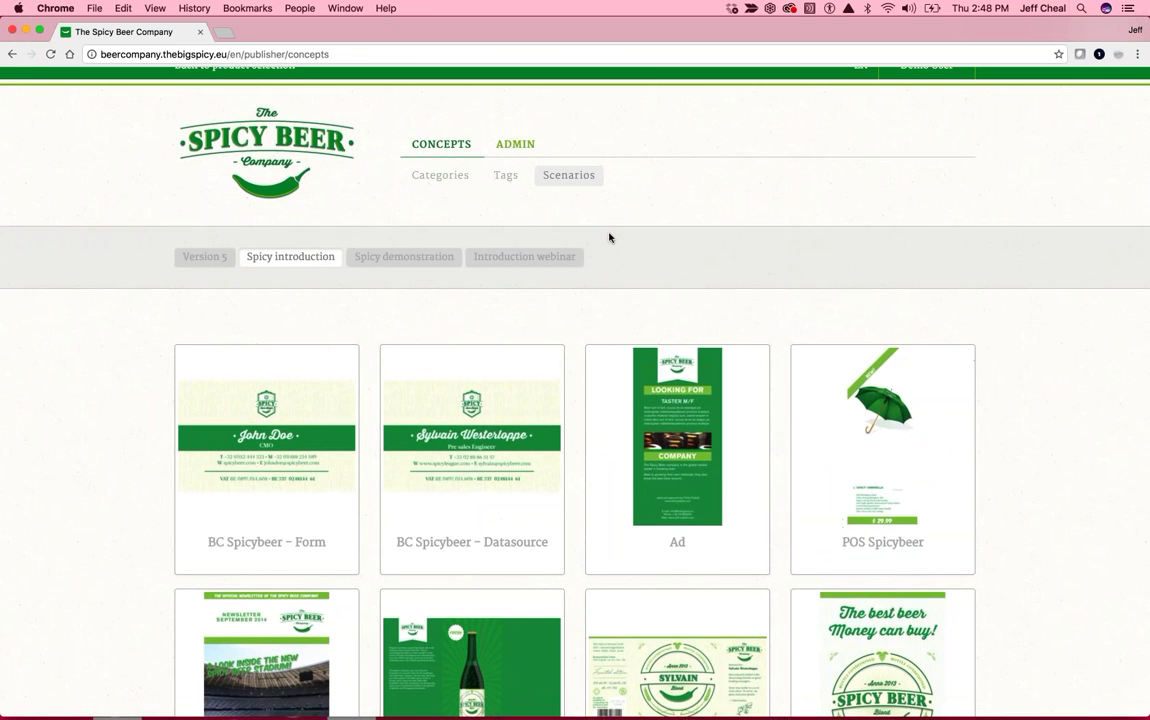
scroll(609, 237, up, 3)
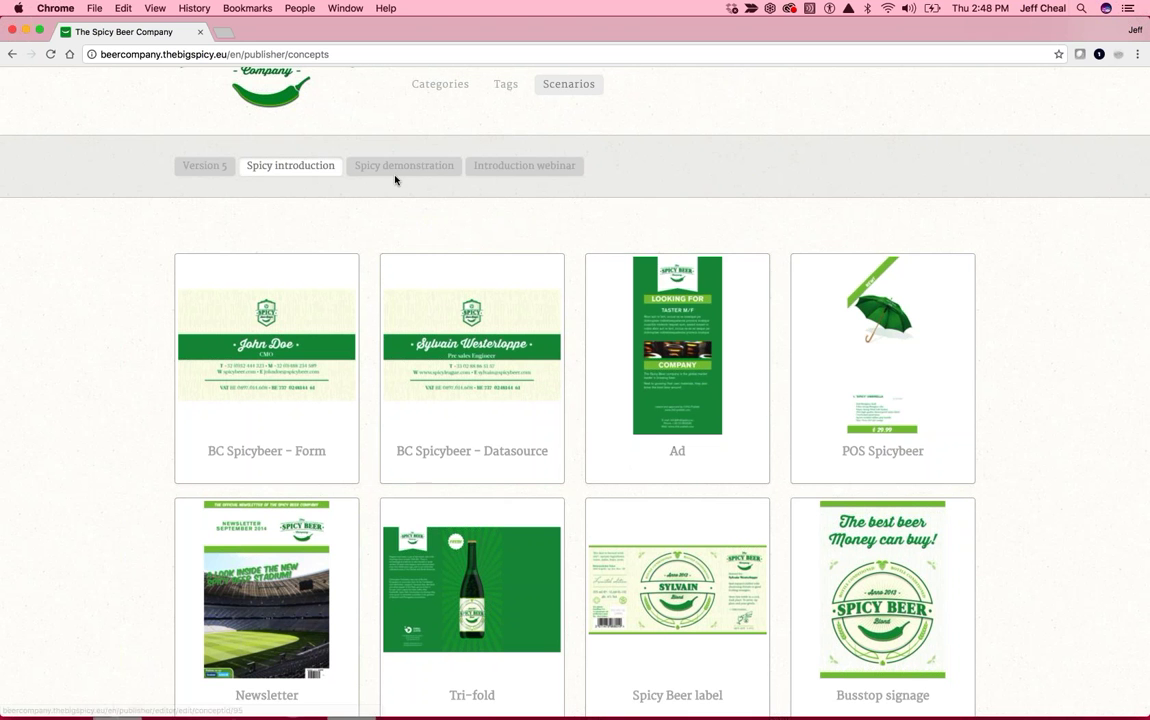
click(355, 158)
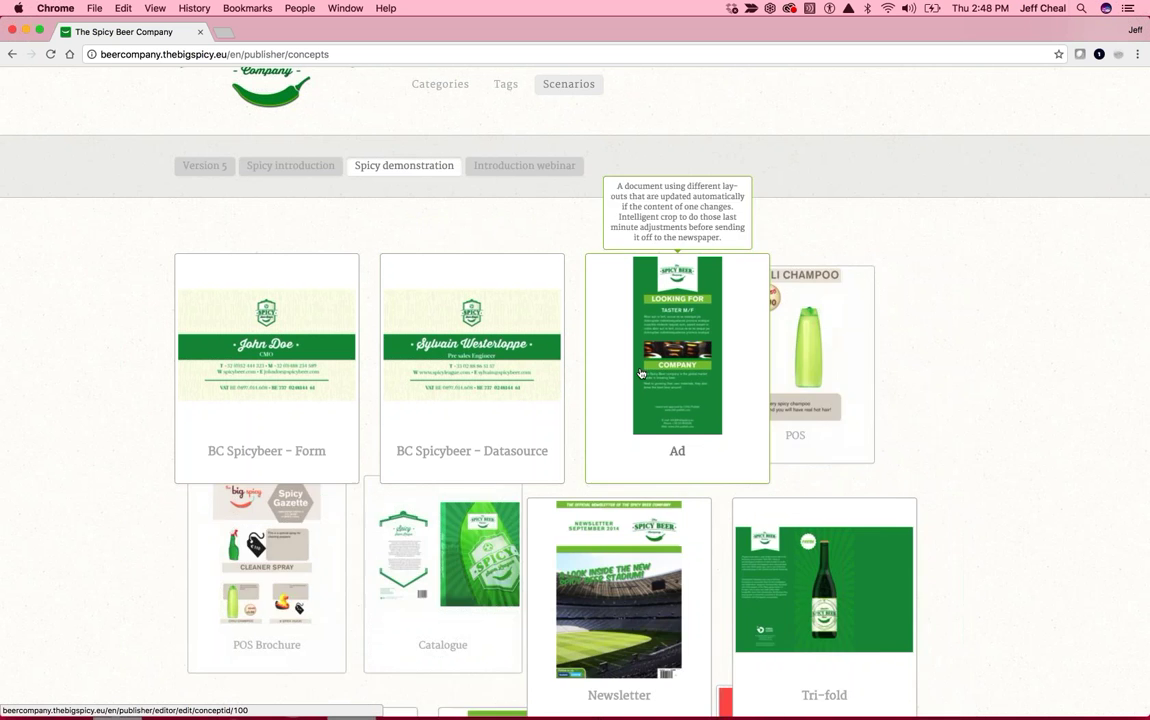
scroll(603, 352, down, 1)
scroll(603, 352, down, 10)
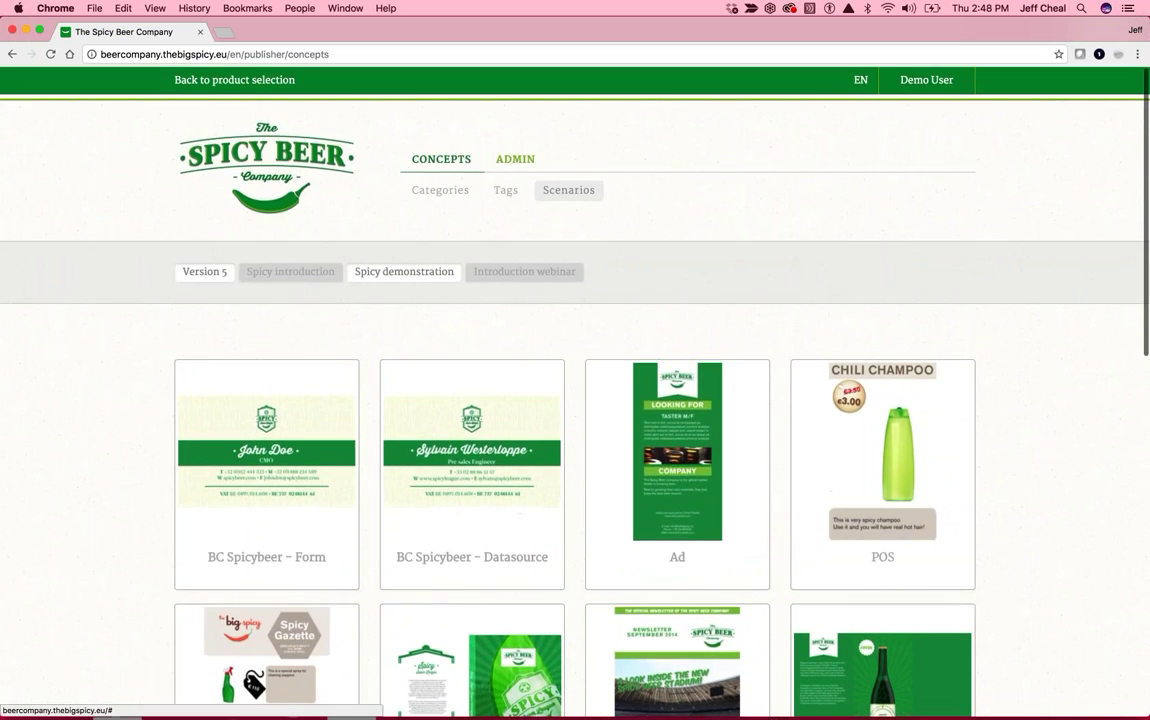
click(205, 272)
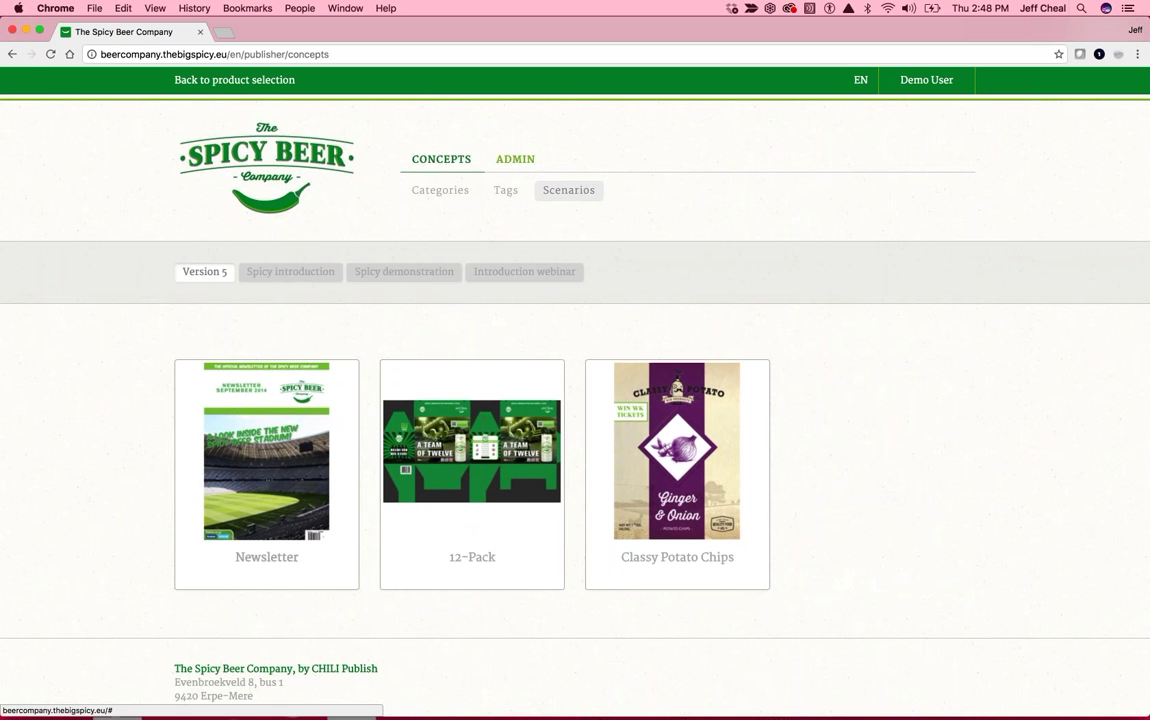
click(662, 437)
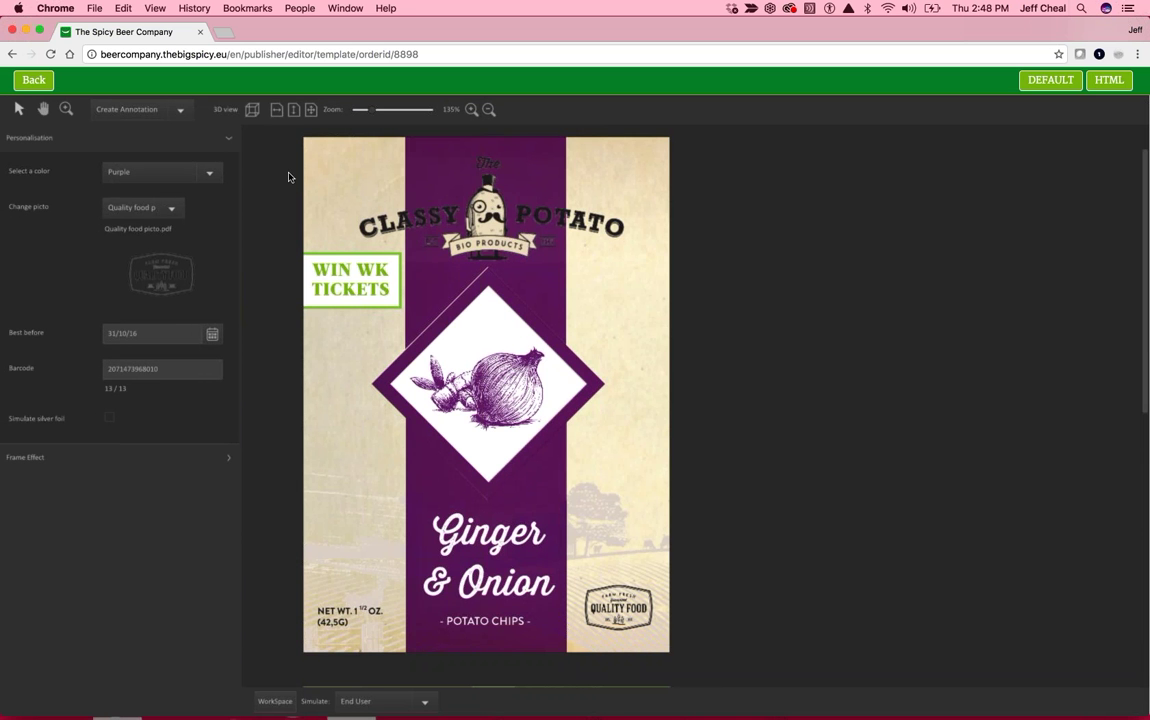
click(252, 109)
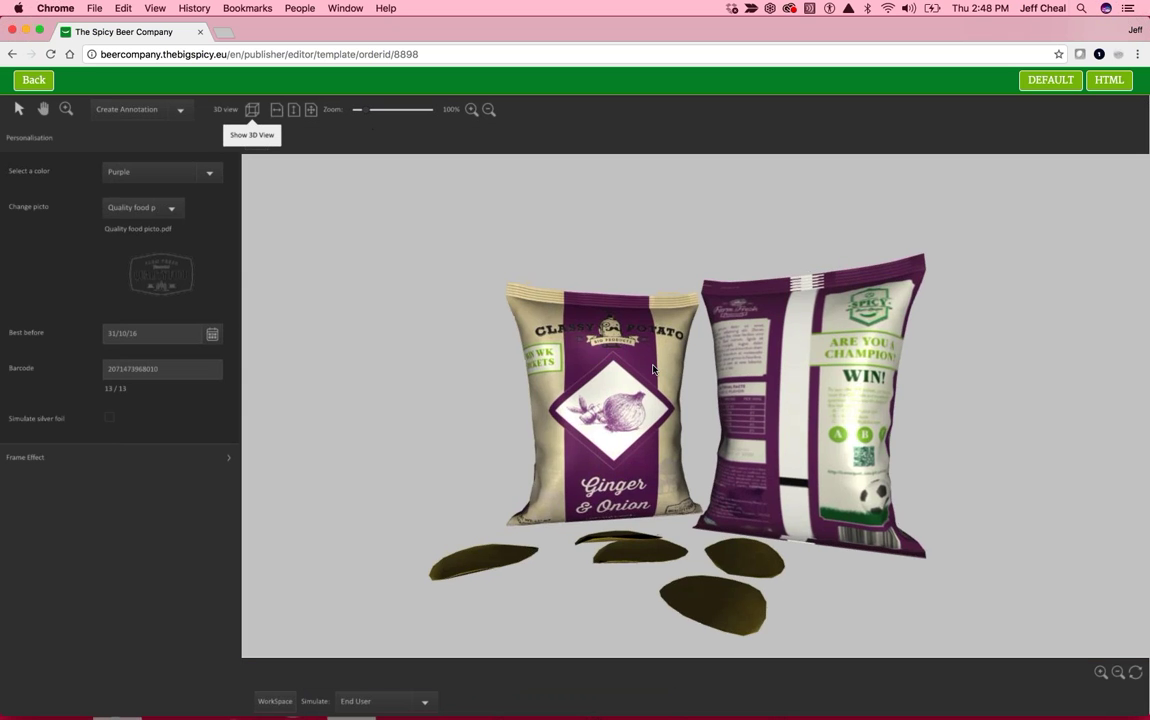
drag(653, 370, 399, 405)
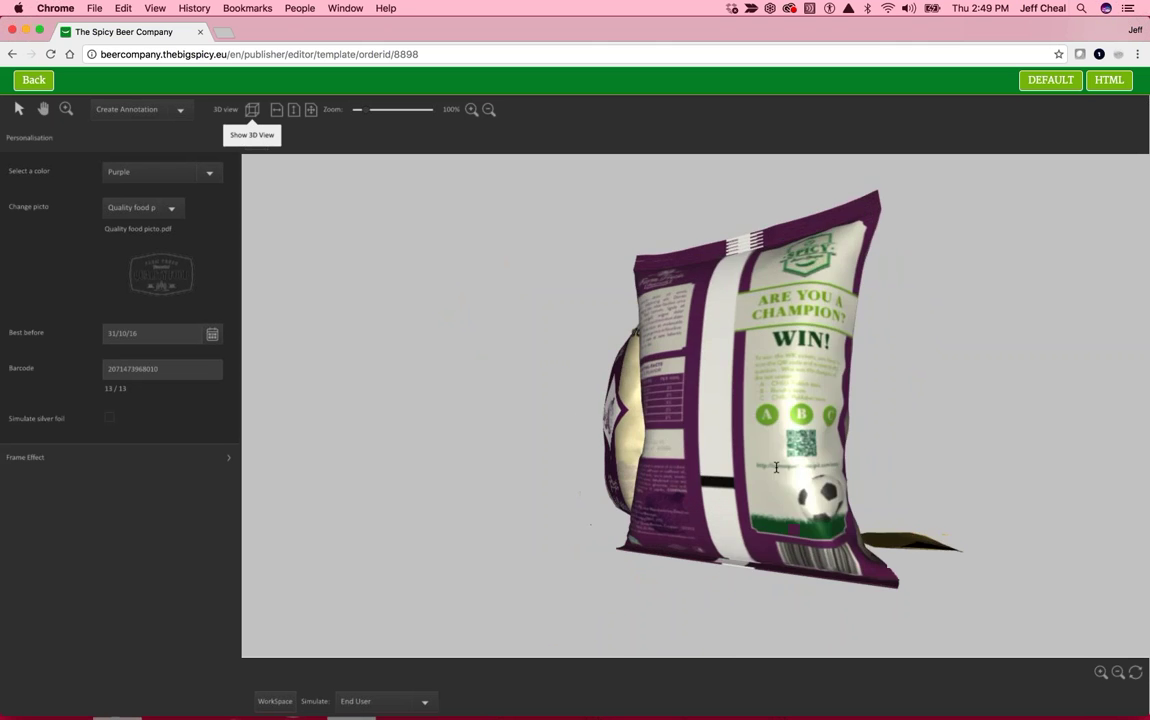
drag(779, 469, 758, 417)
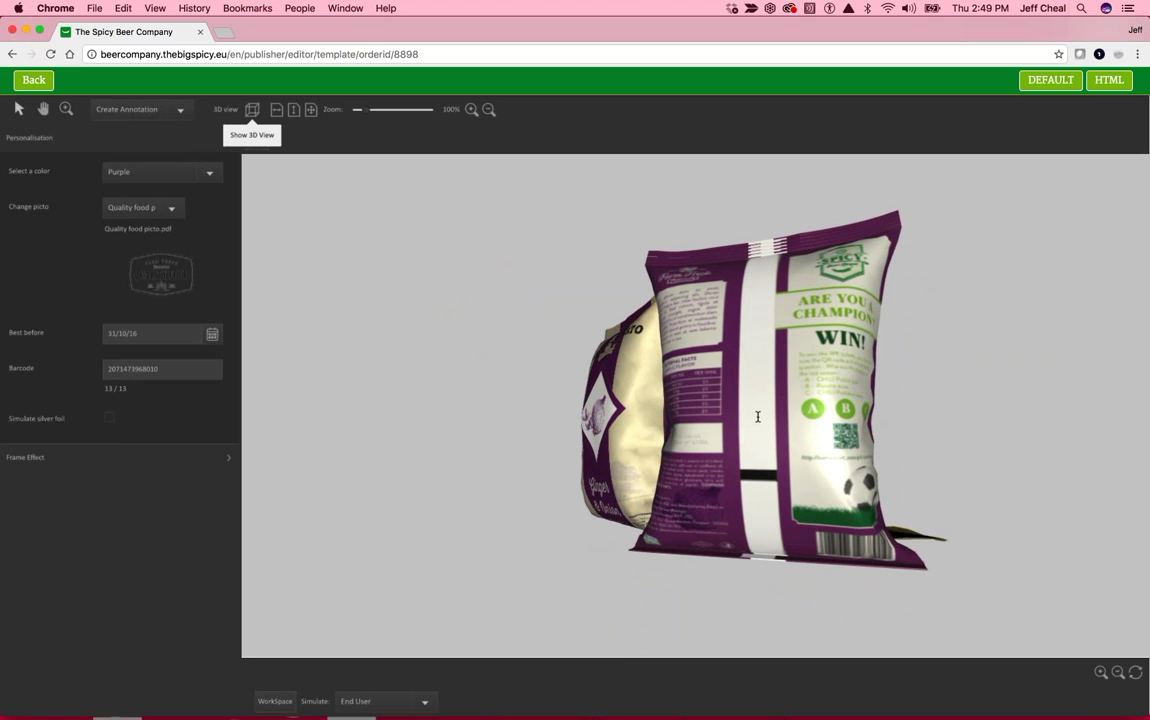
drag(758, 417, 958, 446)
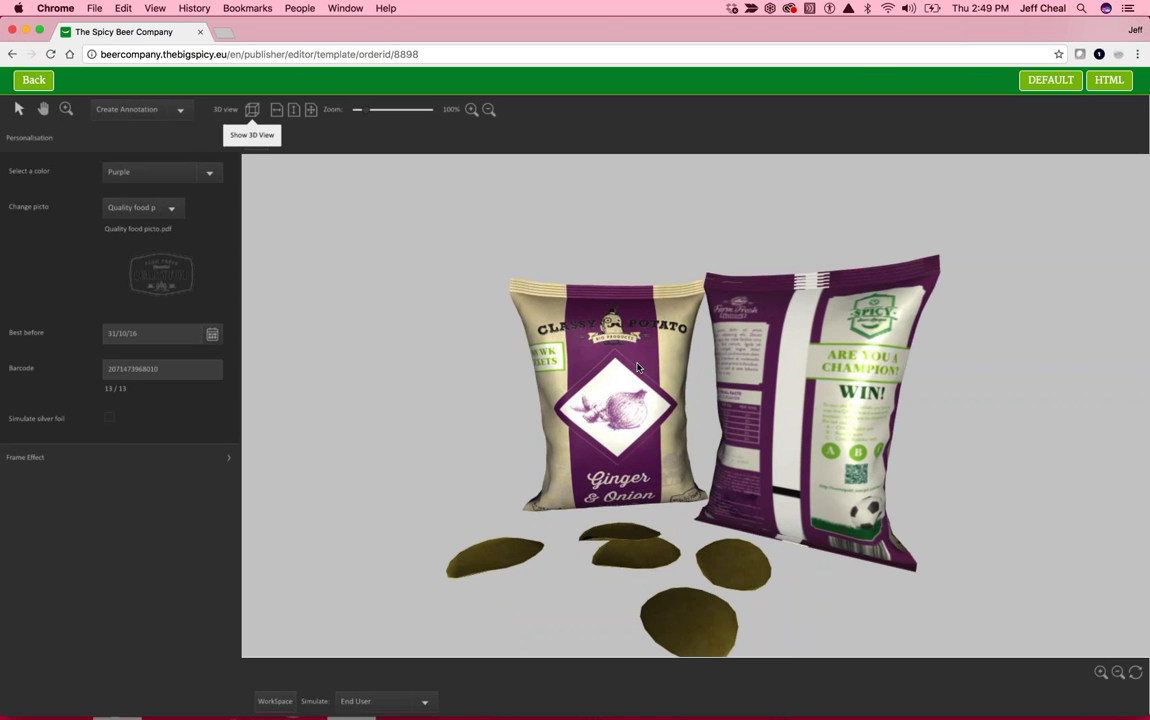
click(34, 80)
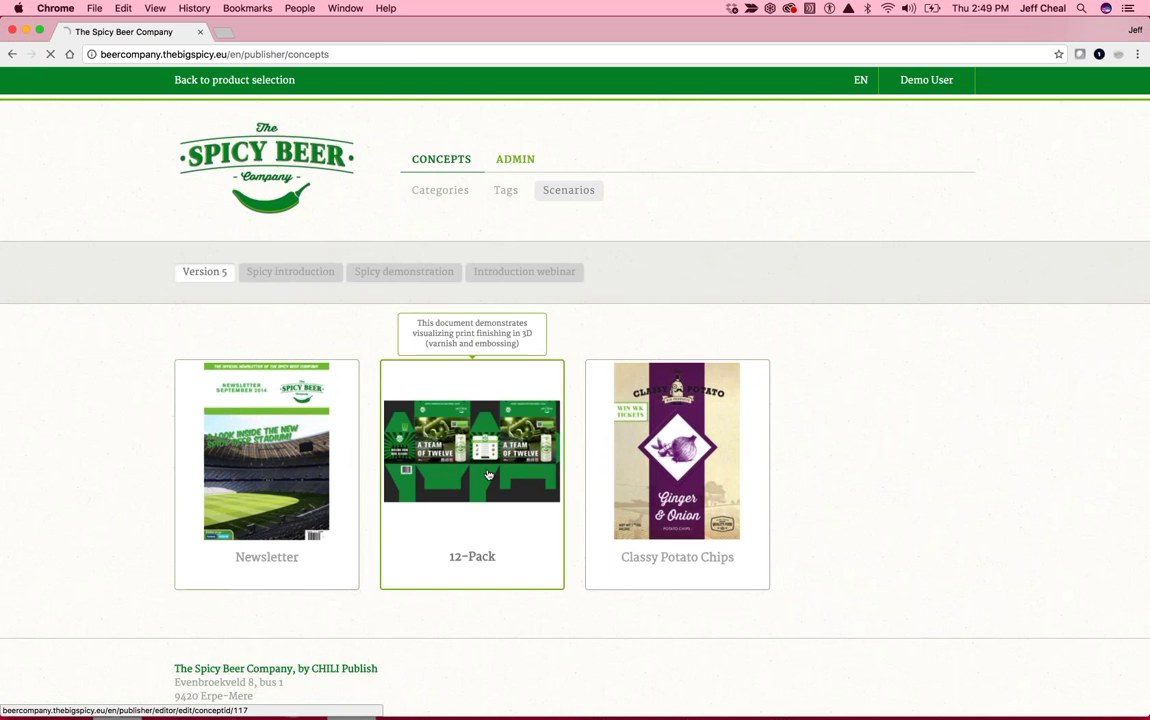
Step: Open the 12-Pack carton with technical infos and Varnish shown, and launch its 3D folding view
click(489, 475)
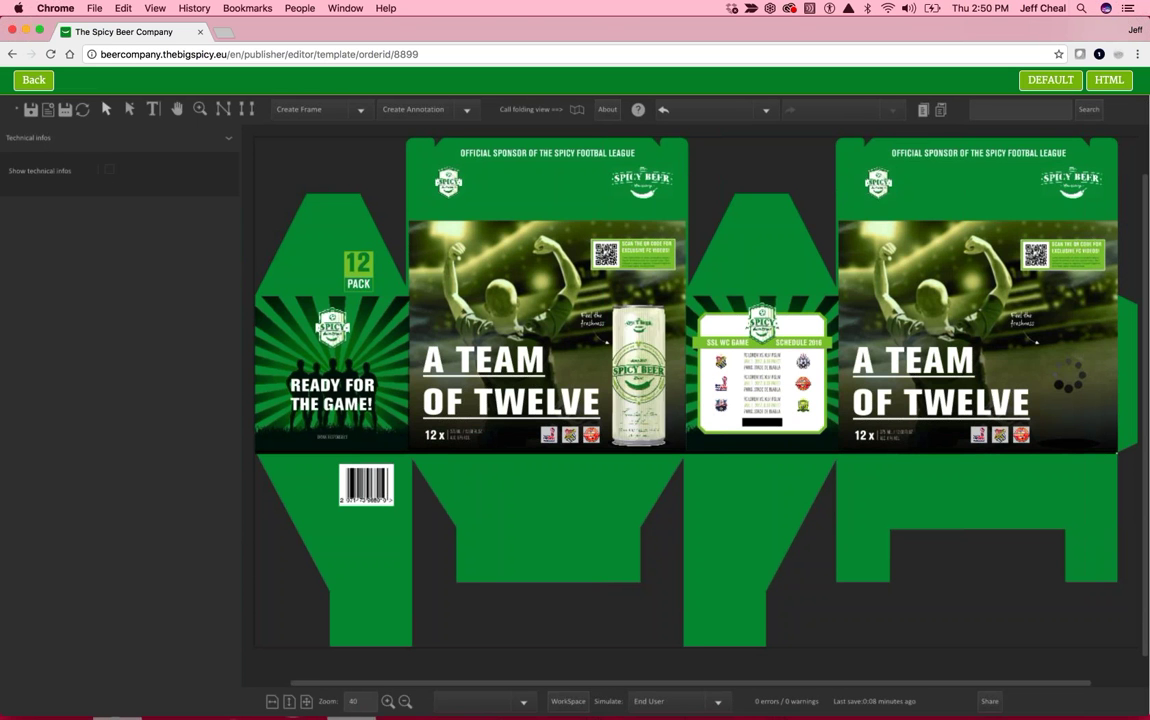
click(105, 172)
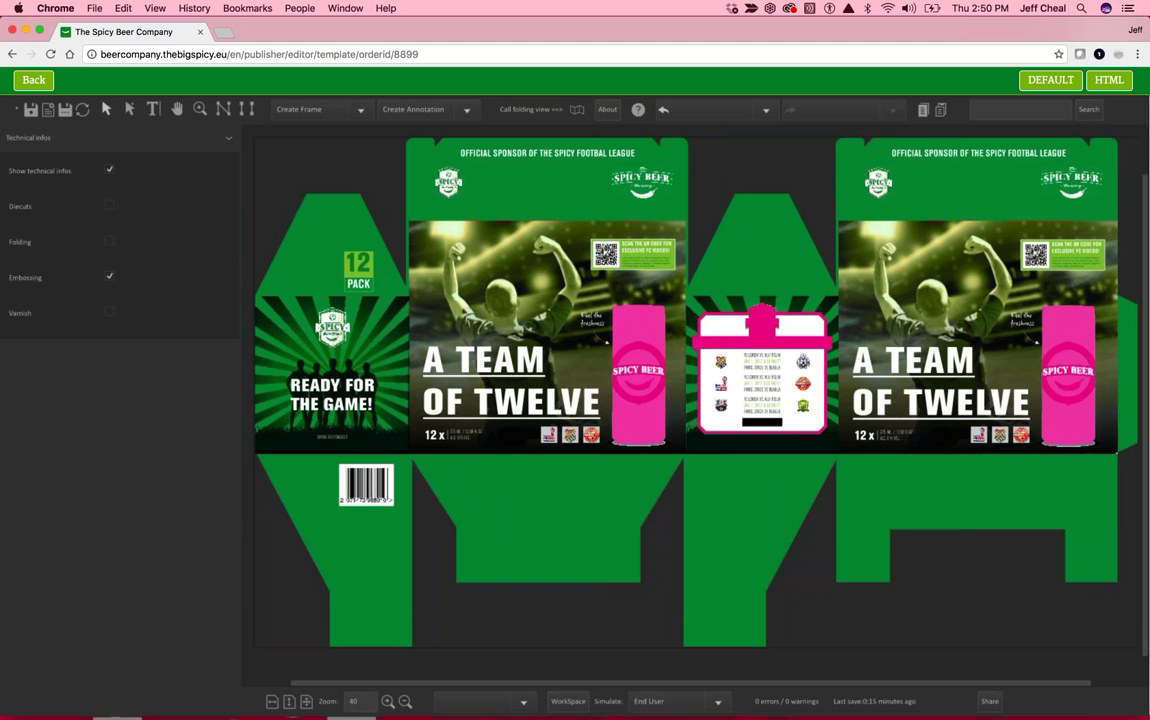
click(109, 313)
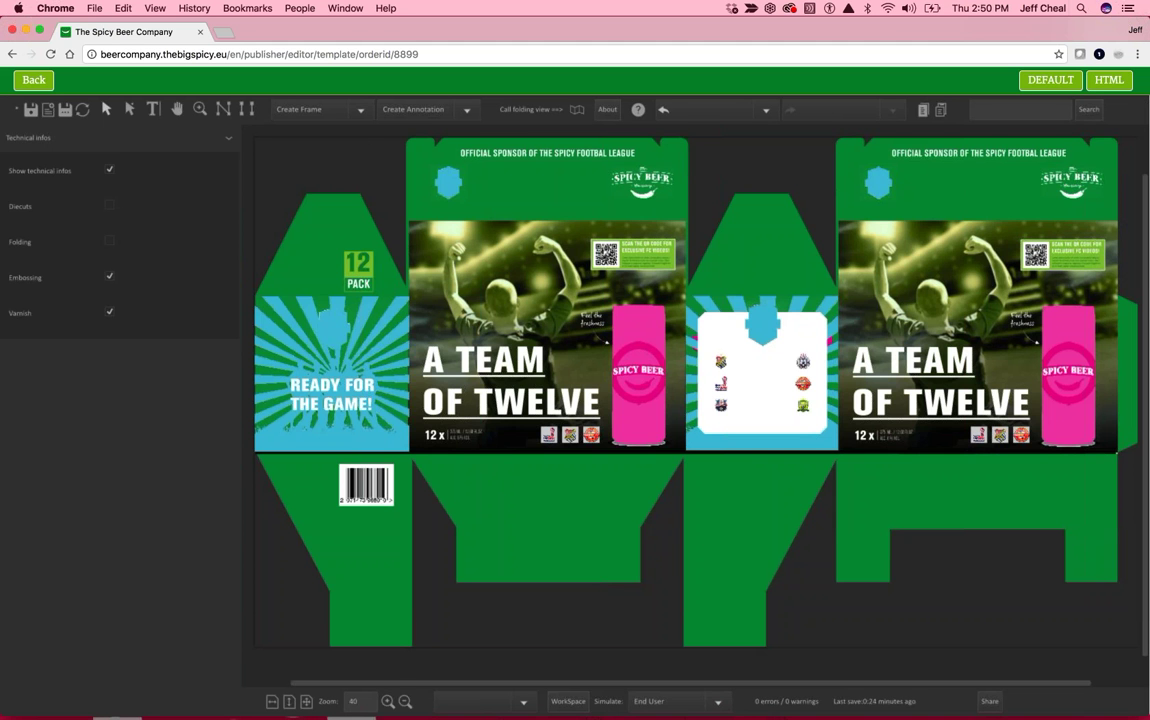
click(577, 109)
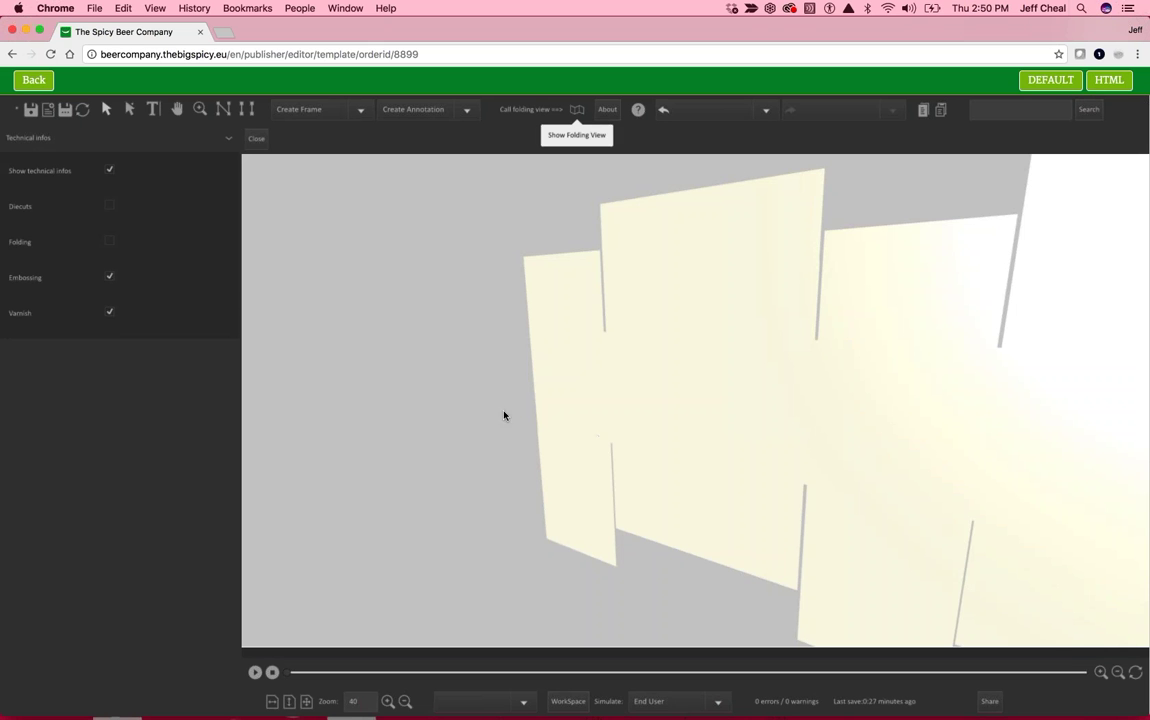
Step: Zoom and rotate the folded 12-Pack carton in 3D, then go back to the concepts page
scroll(773, 429, up, 1)
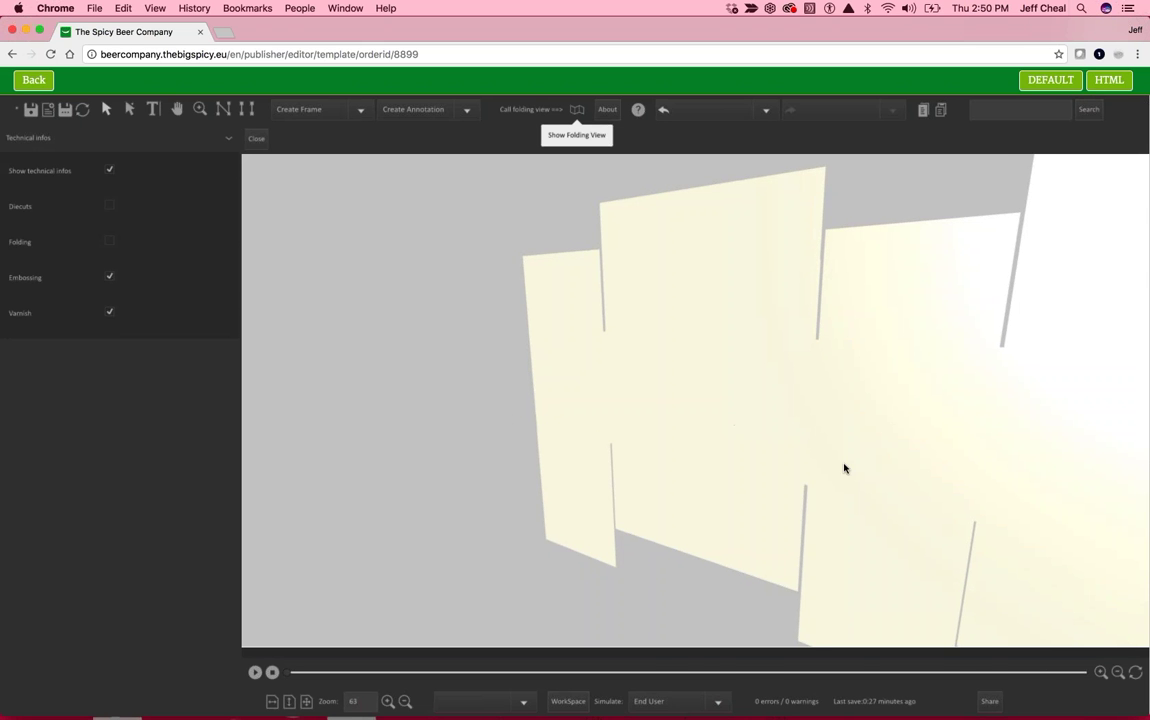
scroll(848, 467, up, 2)
drag(1040, 457, 998, 458)
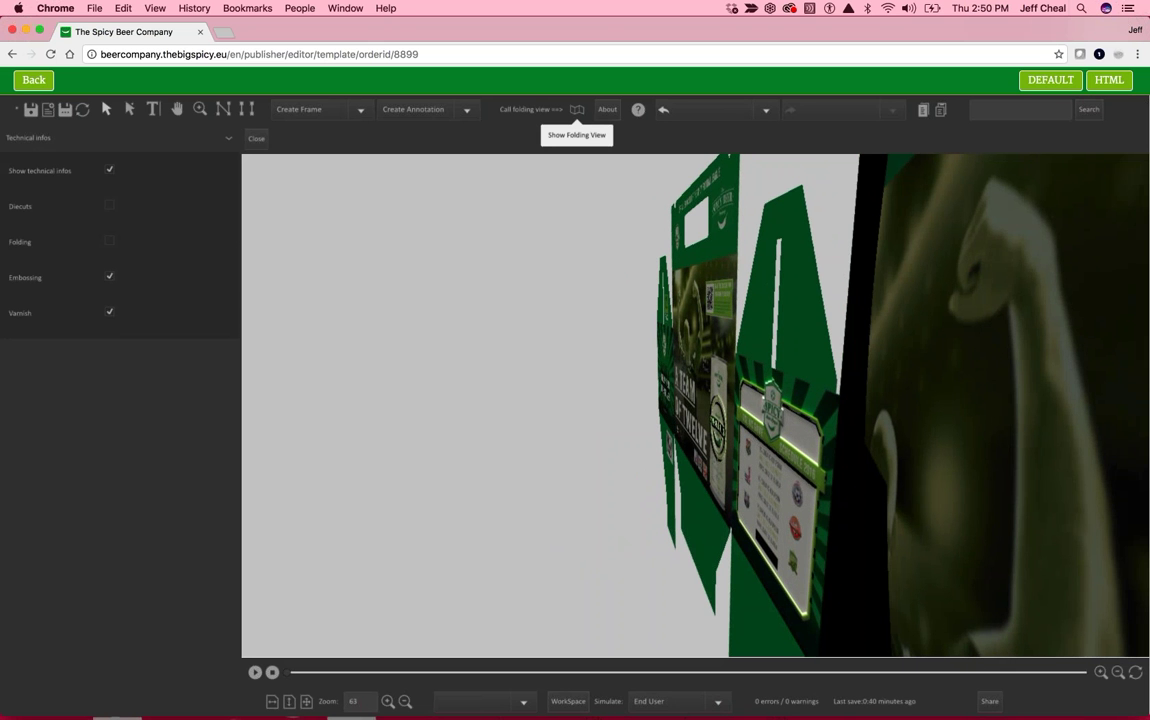
drag(794, 256, 813, 284)
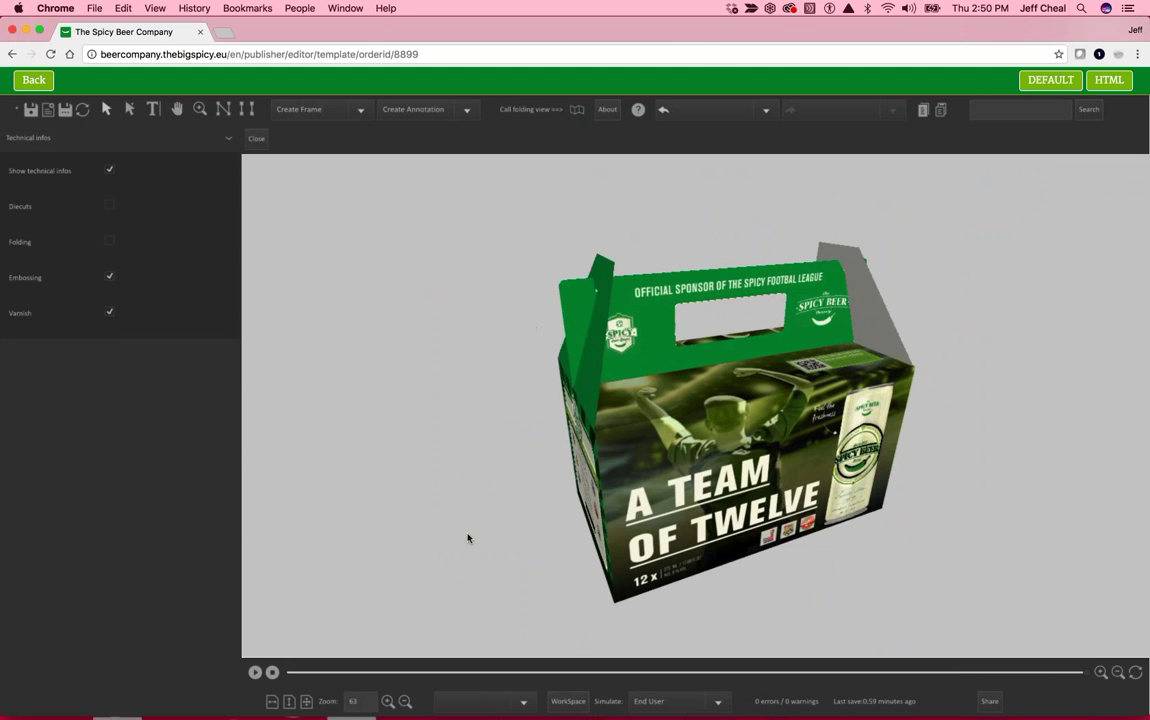
drag(488, 467, 318, 478)
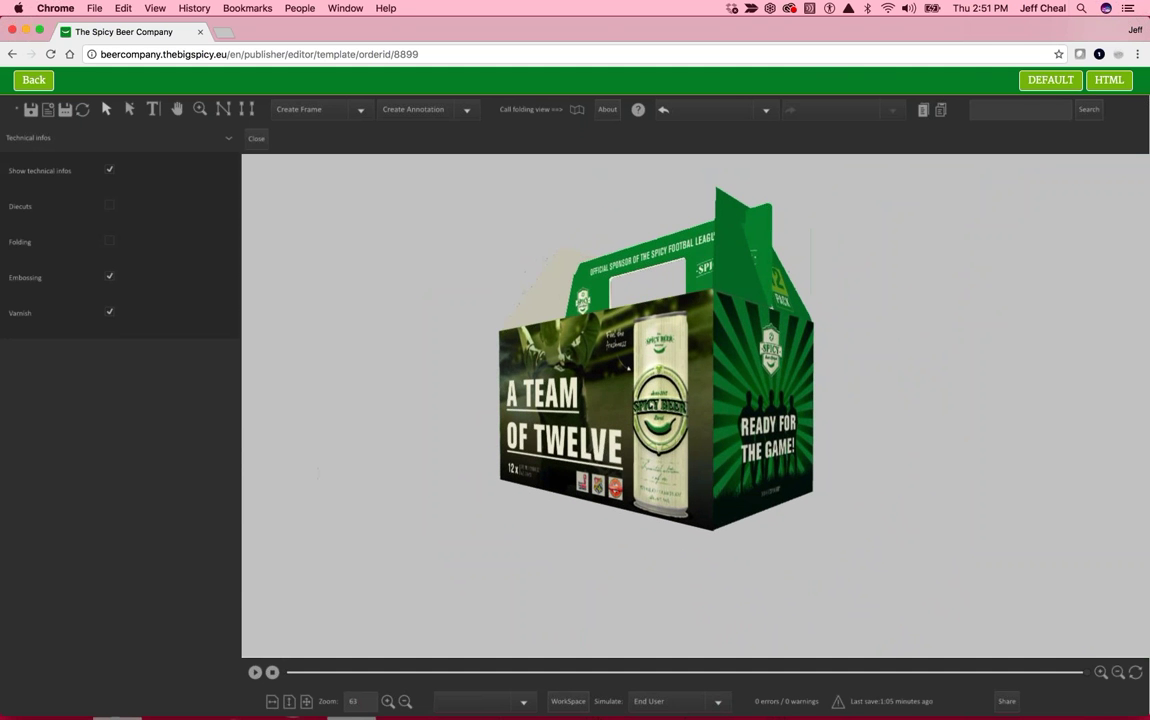
click(33, 80)
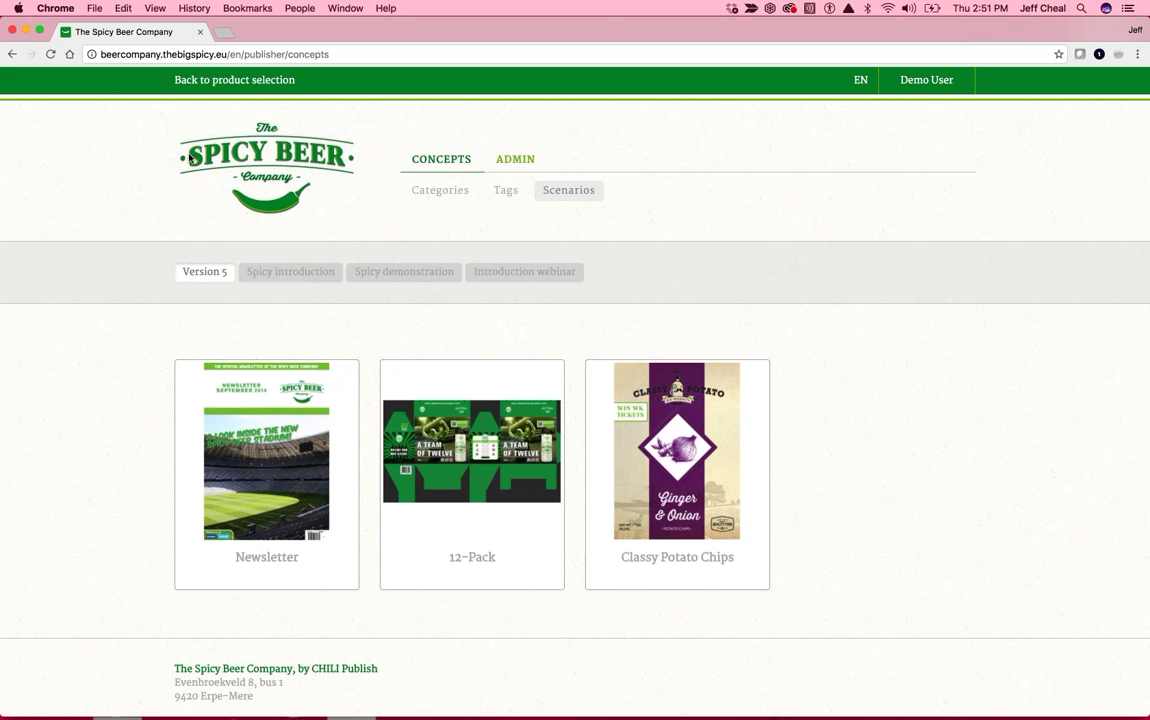
Step: Launch InDesign, then load dev1.chili-publish.com in a new Chrome tab
mouse_move(720, 705)
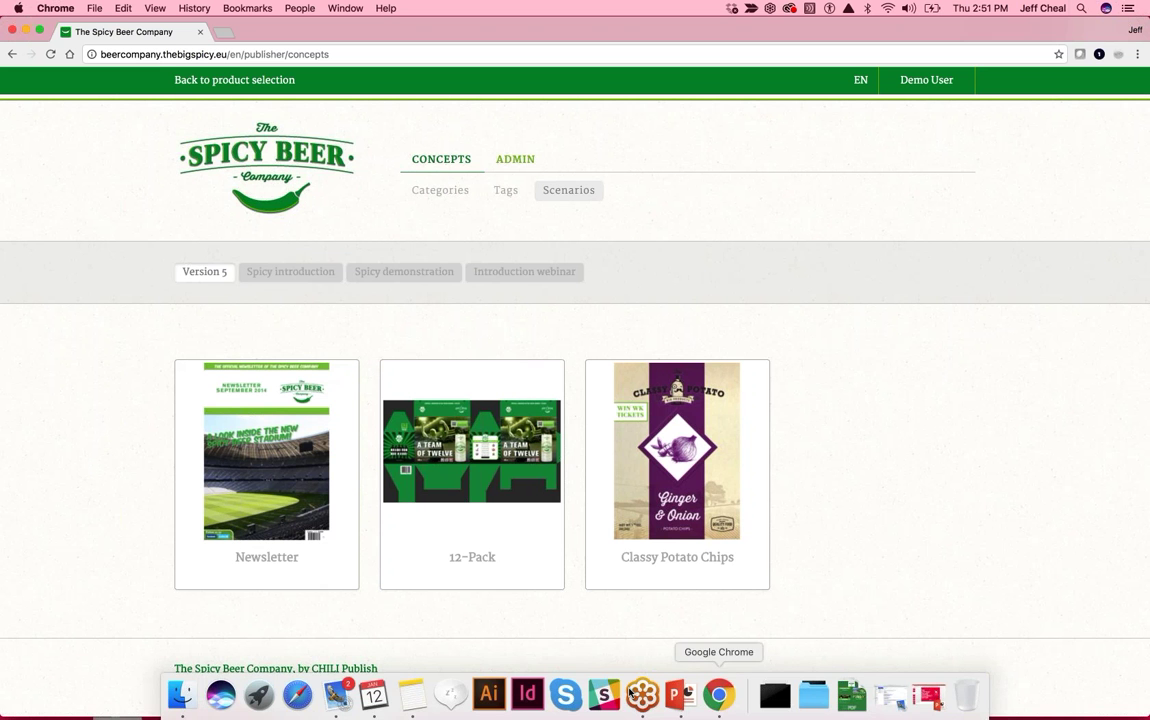
click(530, 692)
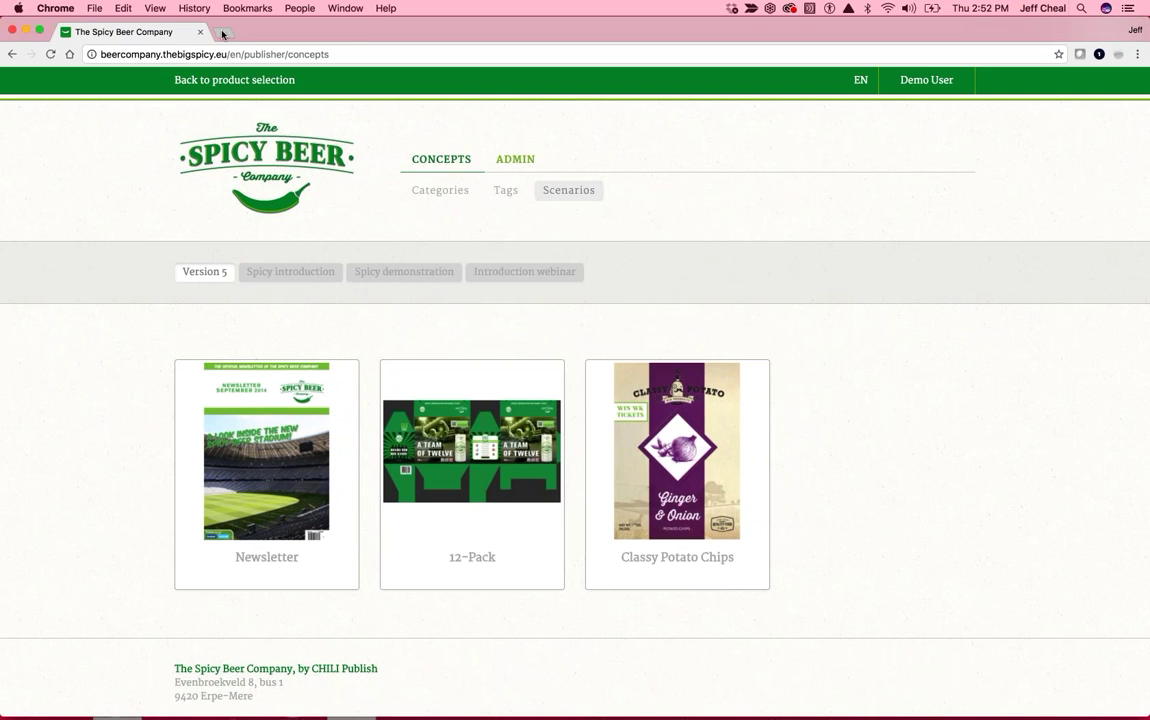
key(super+t)
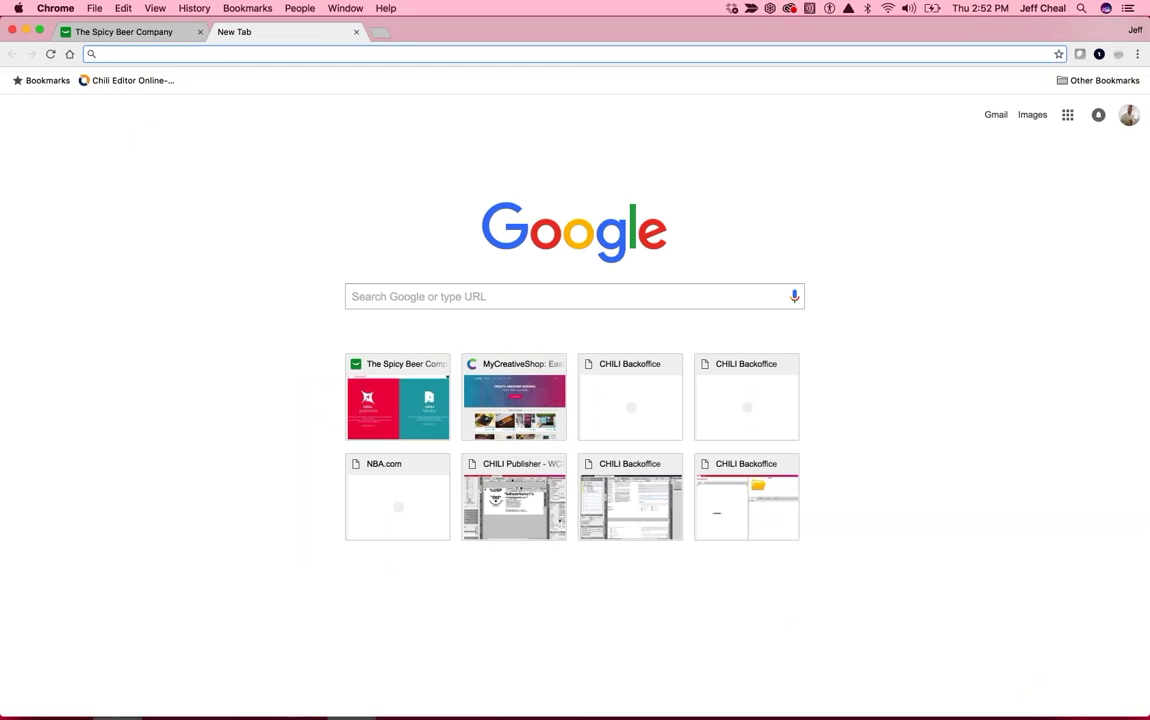
text(dev1)
key(Return)
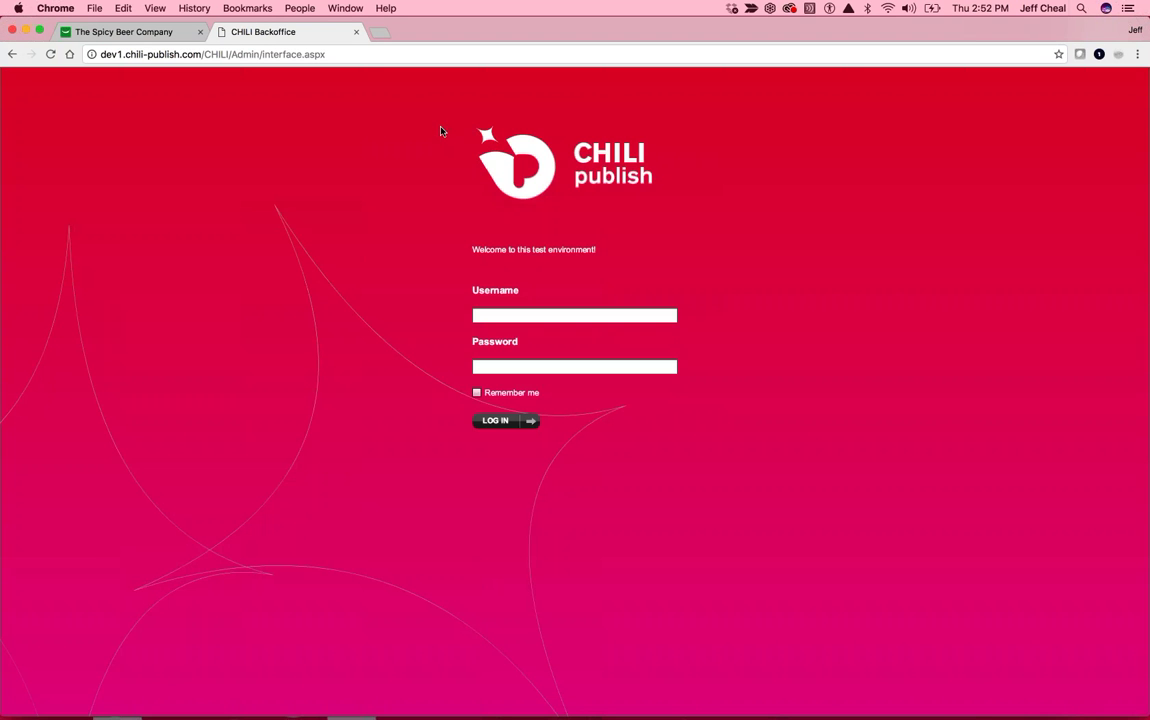
Step: Replace Admin in the Backoffice URL with your personal environment name and load it
click(244, 54)
double_click(245, 54)
text(JeffCheal)
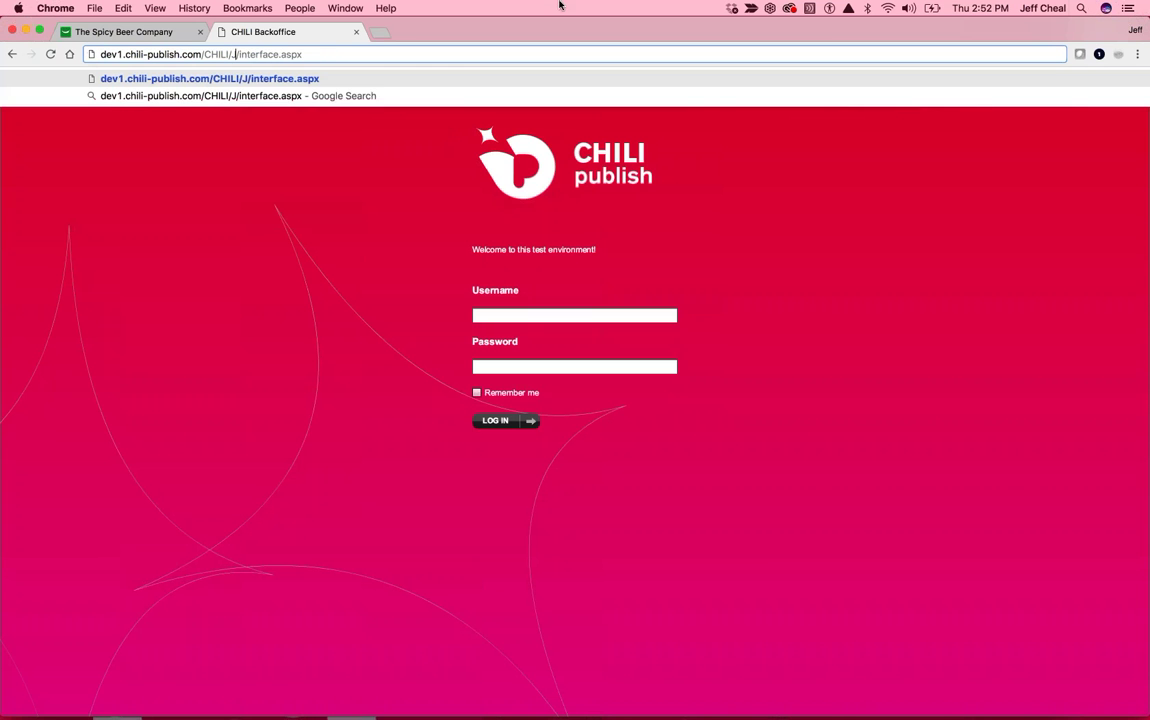
key(Return)
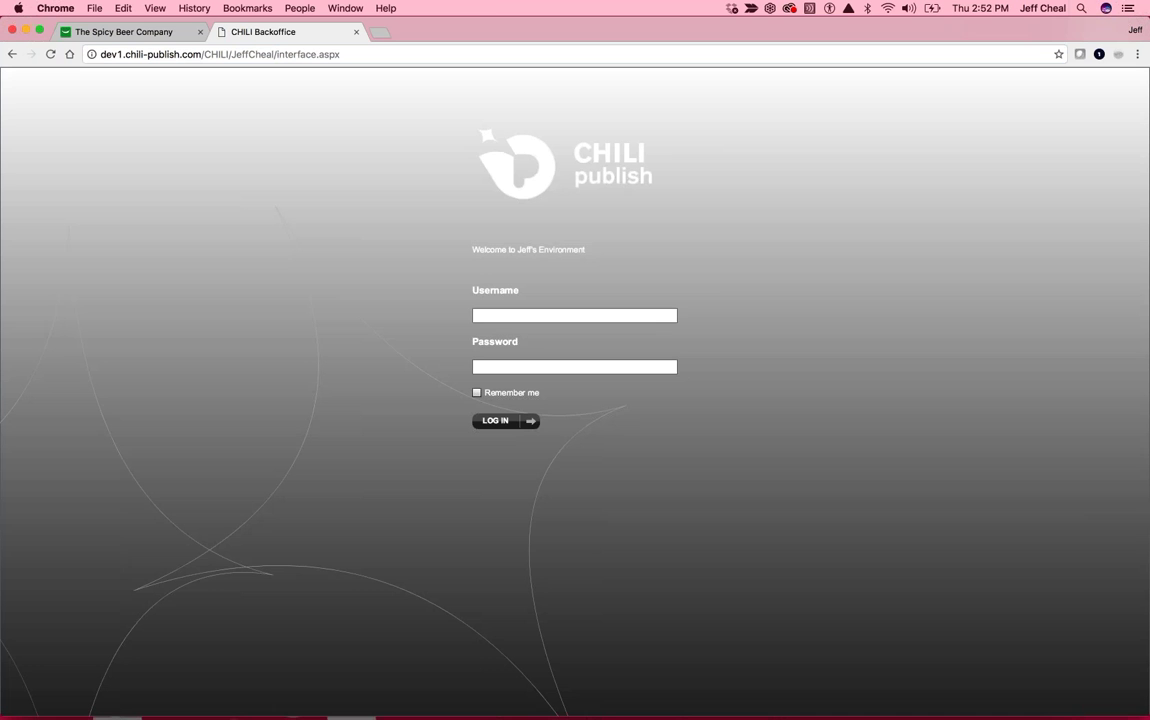
Step: Enter the admin username and password and submit the login, retyping the password
text(ChiliAdmin)
key(Tab)
text(**********)
key(Return)
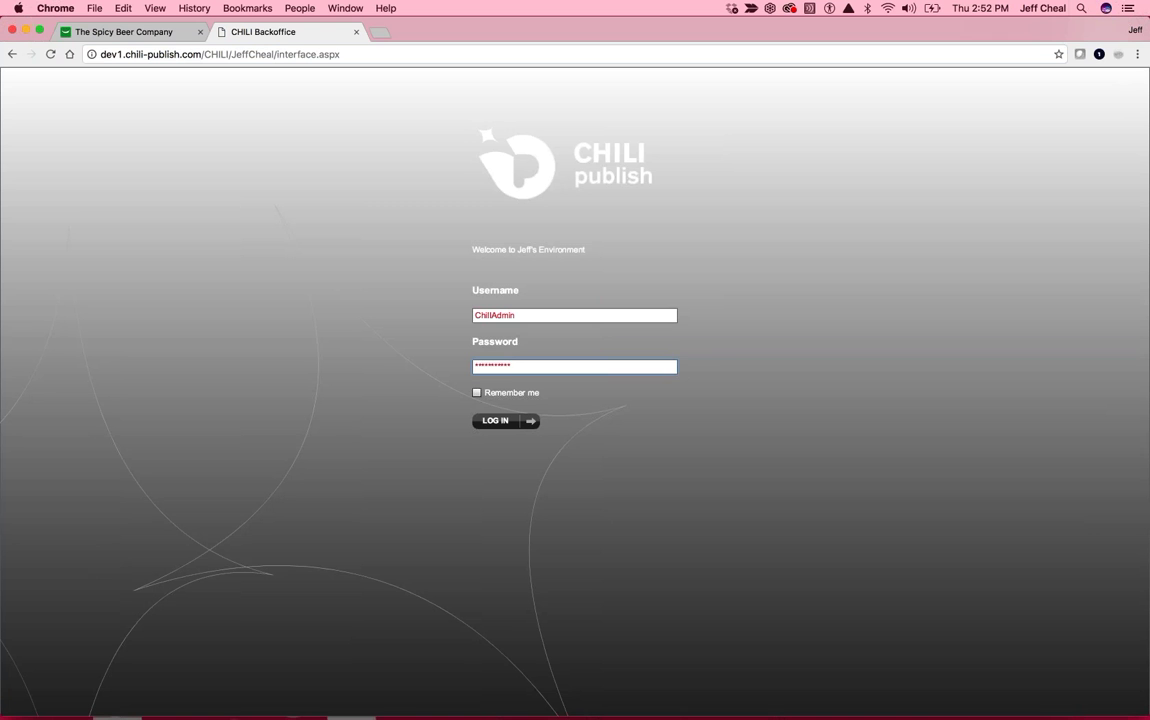
click(476, 367)
text(*************)
key(shift+Tab)
key(Tab)
text(**********)
key(Return)
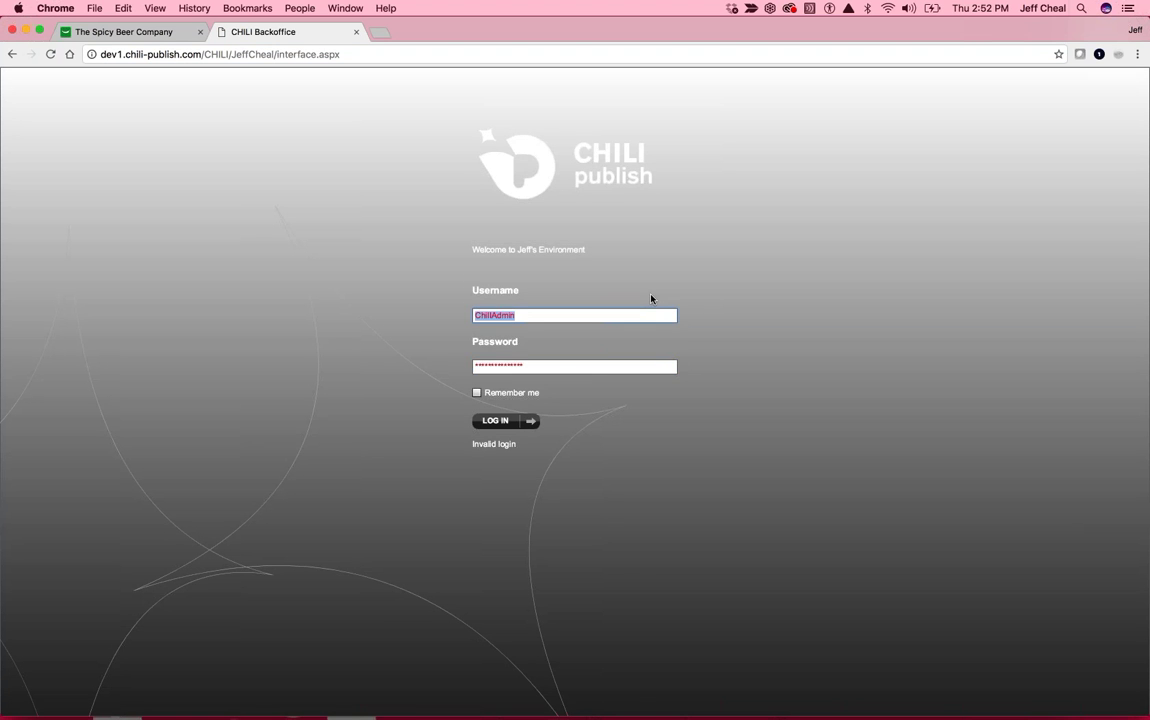
Step: Retype the password and resubmit until the login reaches the Welcome page
key(Tab)
text(********)
key(Return)
click(485, 315)
key(Tab)
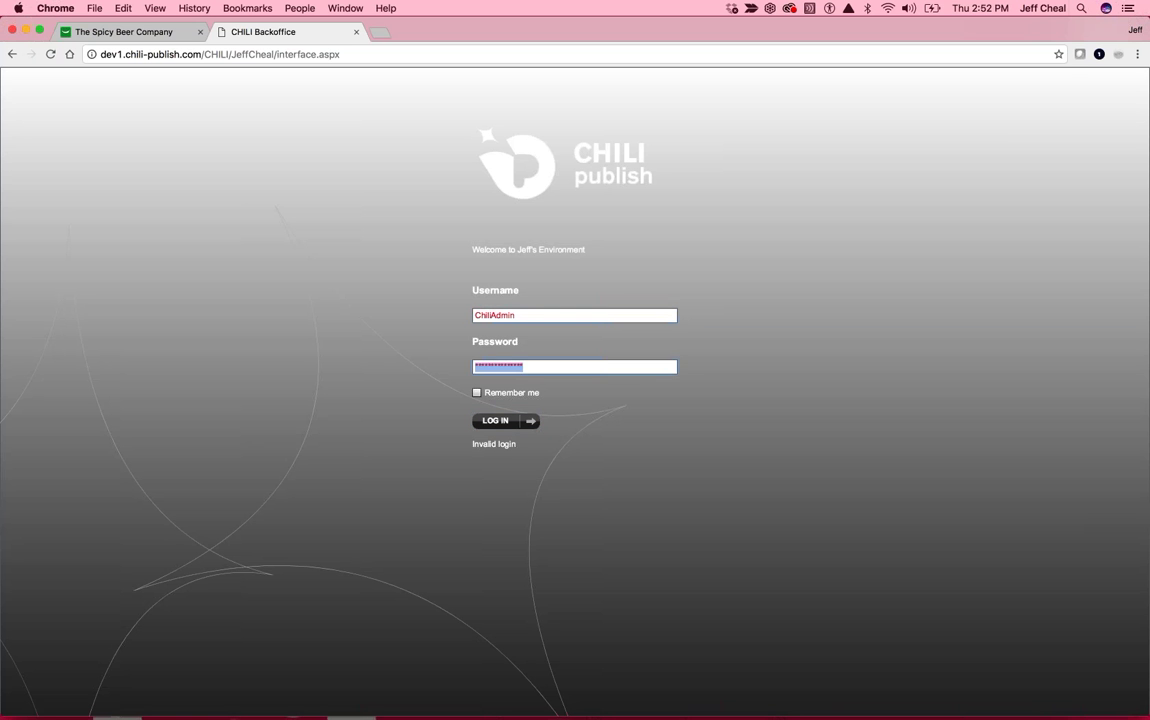
text(***********)
key(Return)
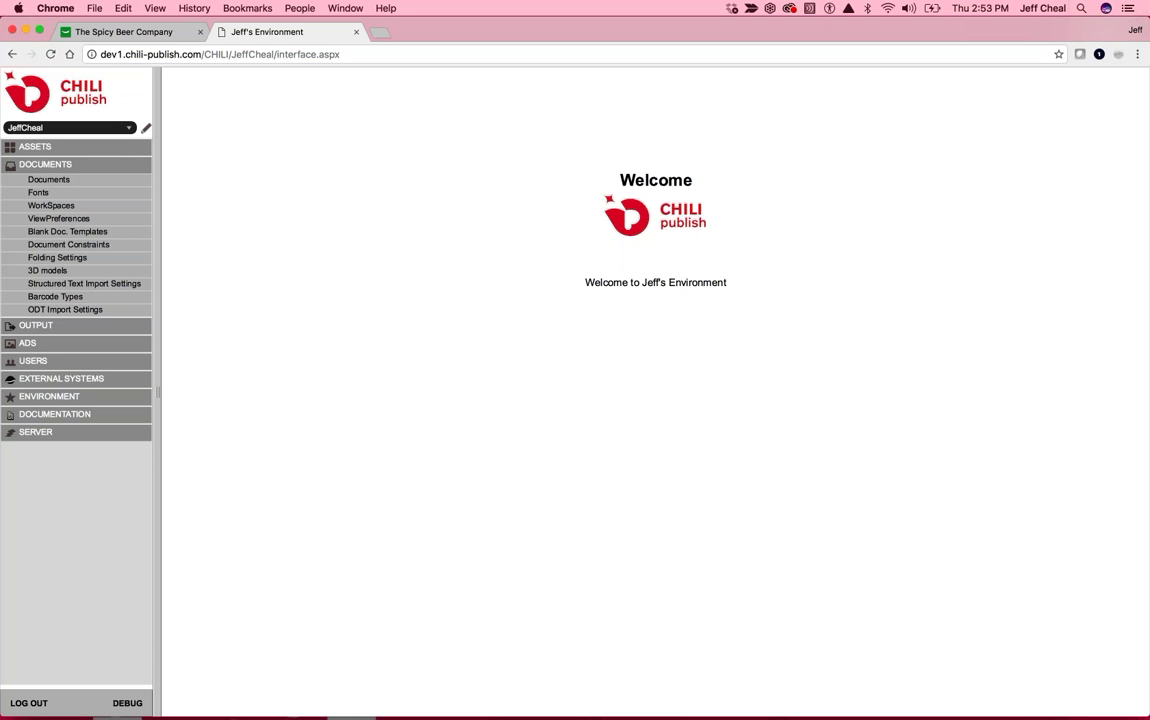
Step: Bring InDesign forward and open chili_businesscards.indd from the Recent list
click(529, 694)
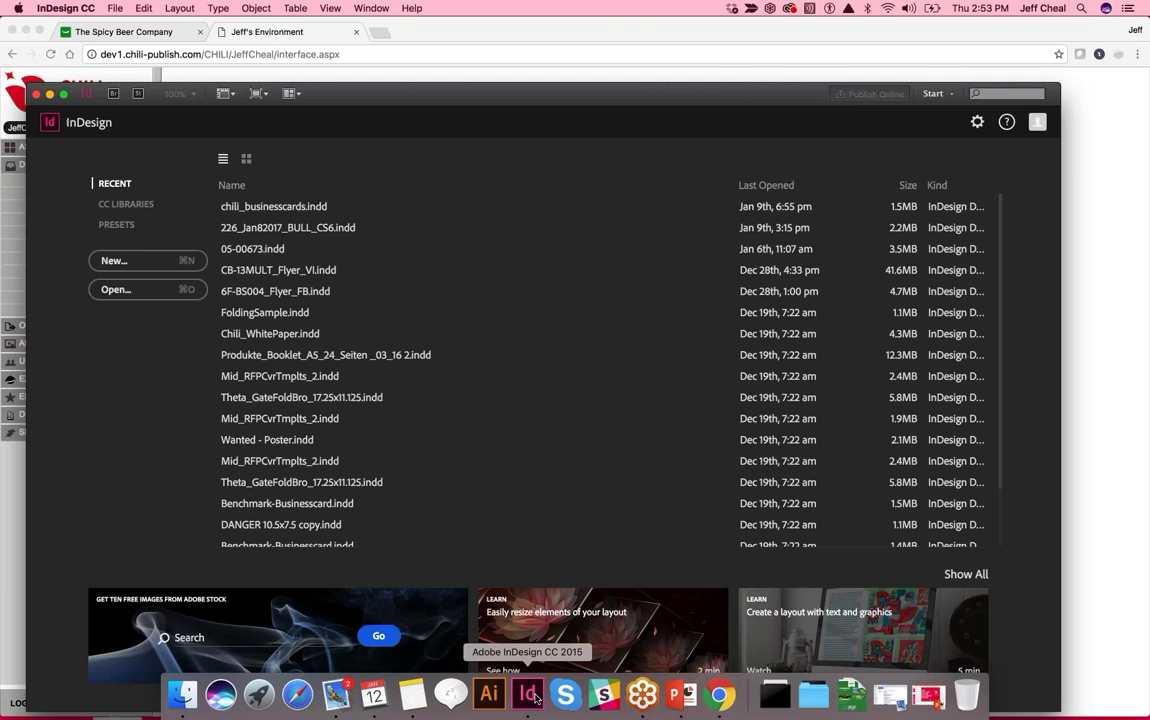
click(282, 207)
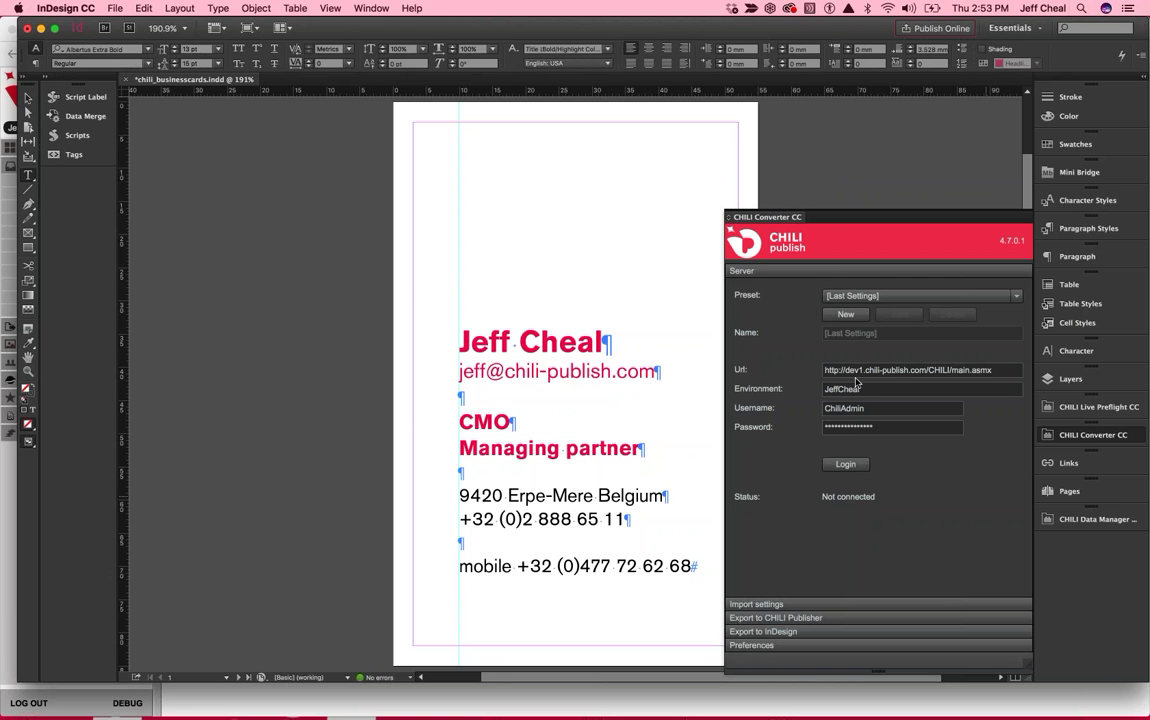
Step: Log the CHILI Converter CC into the server and show its import settings
click(847, 470)
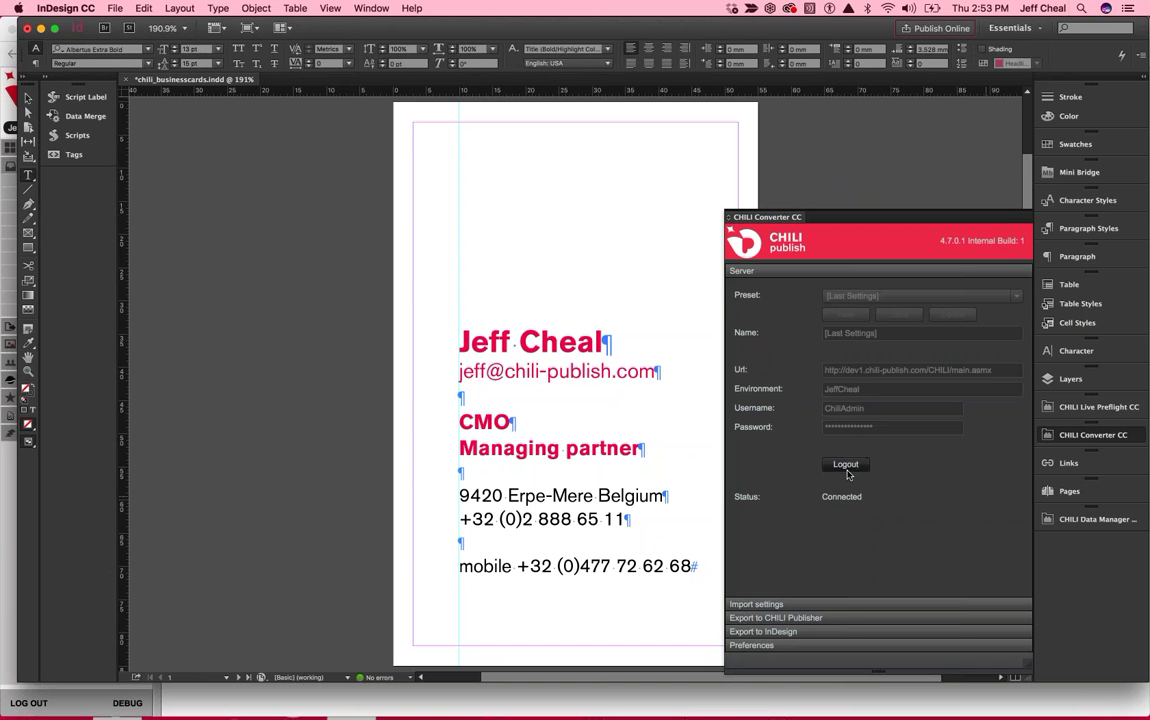
click(800, 618)
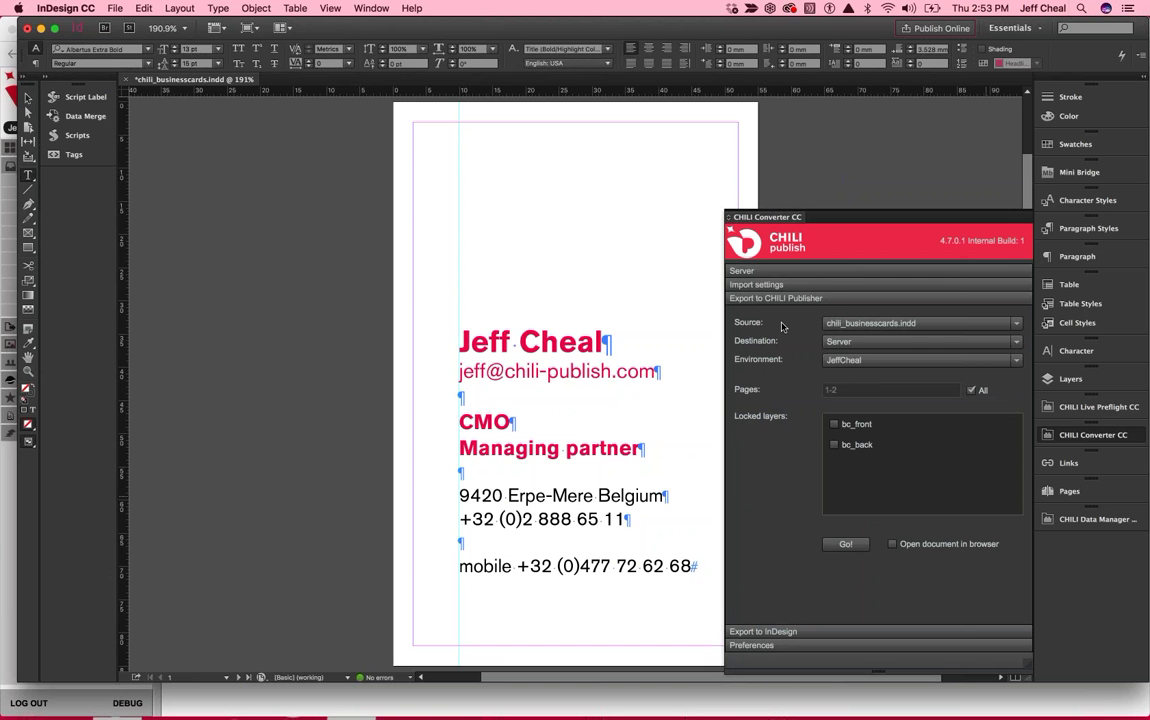
click(752, 285)
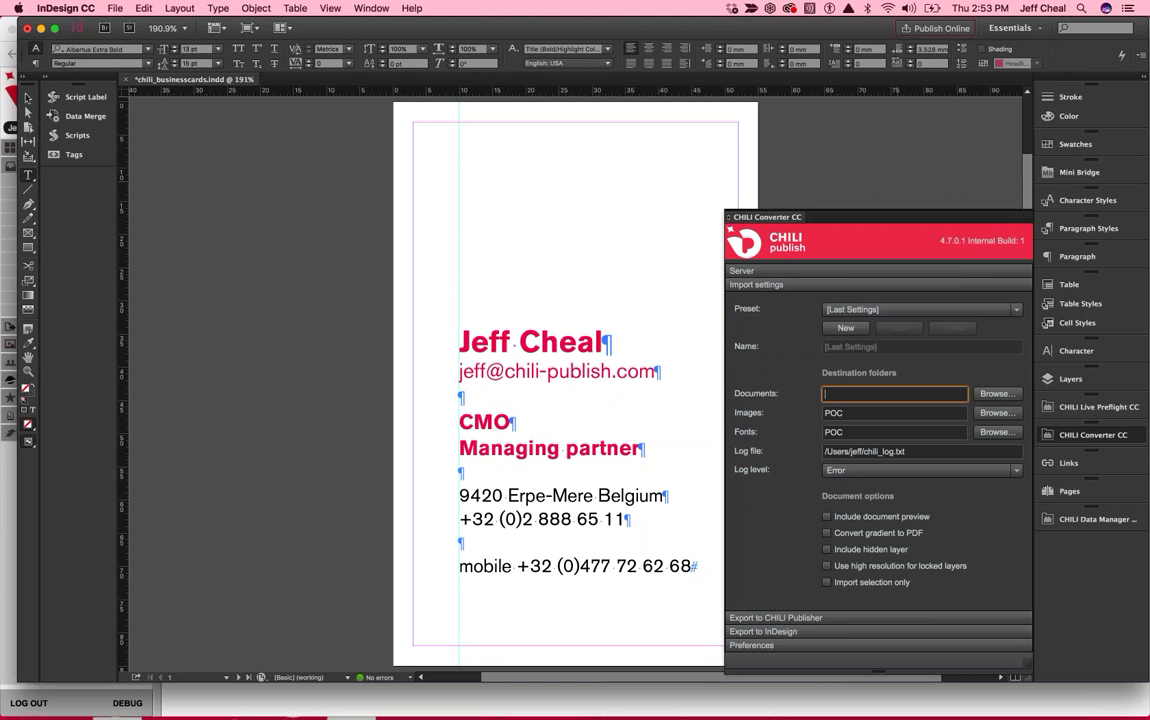
Step: Set the Documents, Images and Fonts destination folders to Demo
double_click(835, 393)
text(Demo)
key(Tab)
key(Tab)
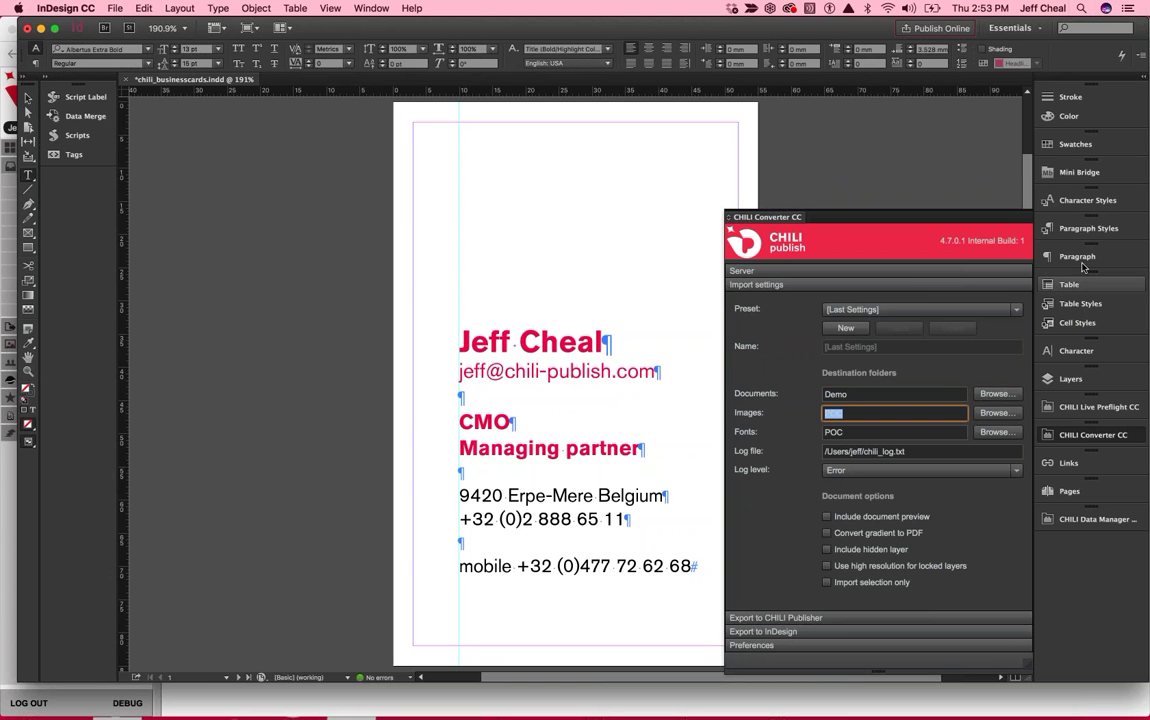
text(Demo)
key(Tab)
key(Tab)
text(Demo)
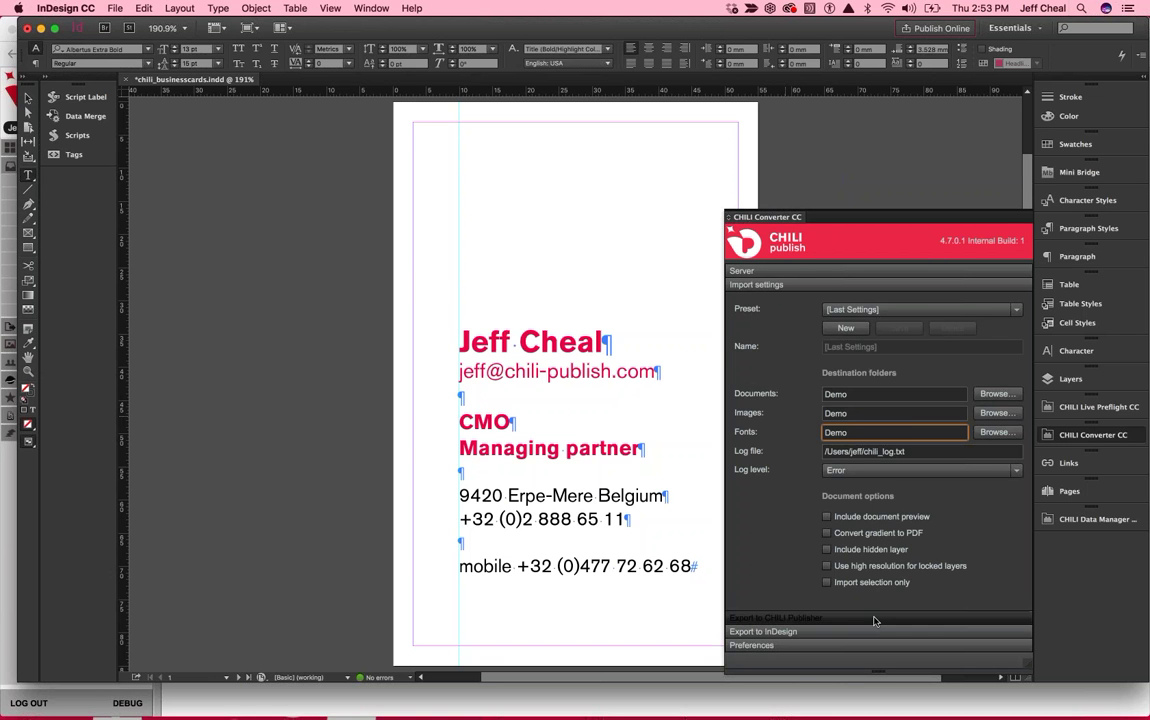
Step: Export the card to CHILI Publisher, confirming save, layer warning and Import complete, then return to Chrome
click(790, 617)
click(845, 544)
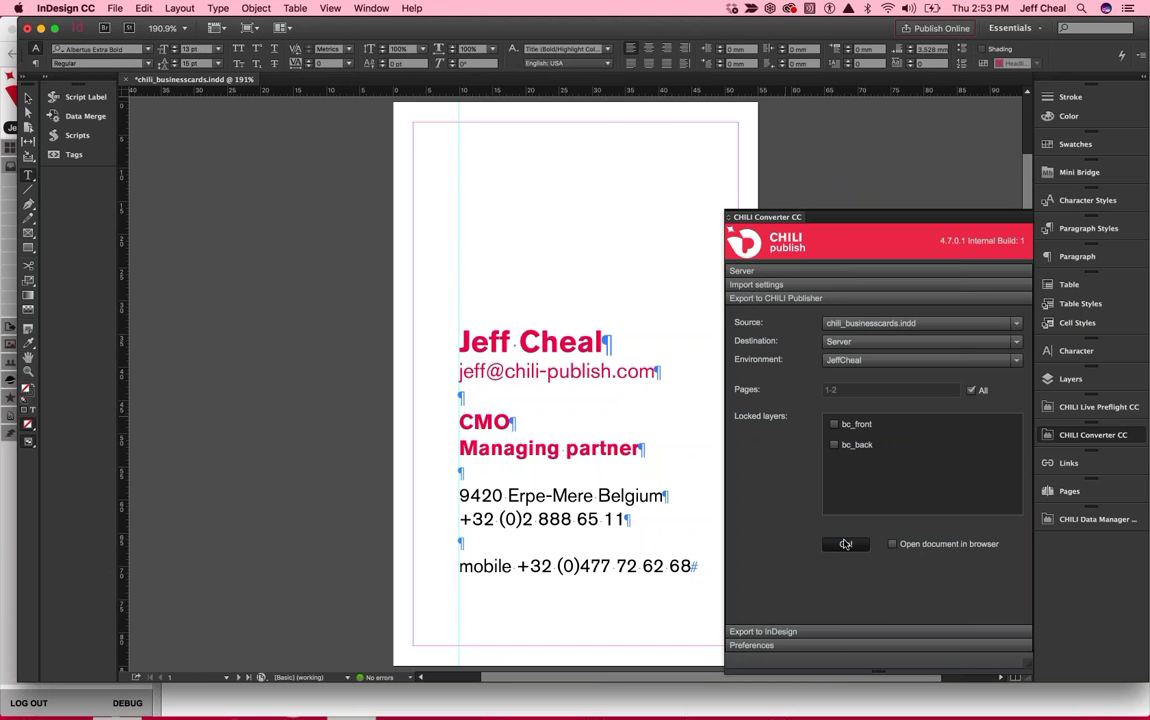
key(Return)
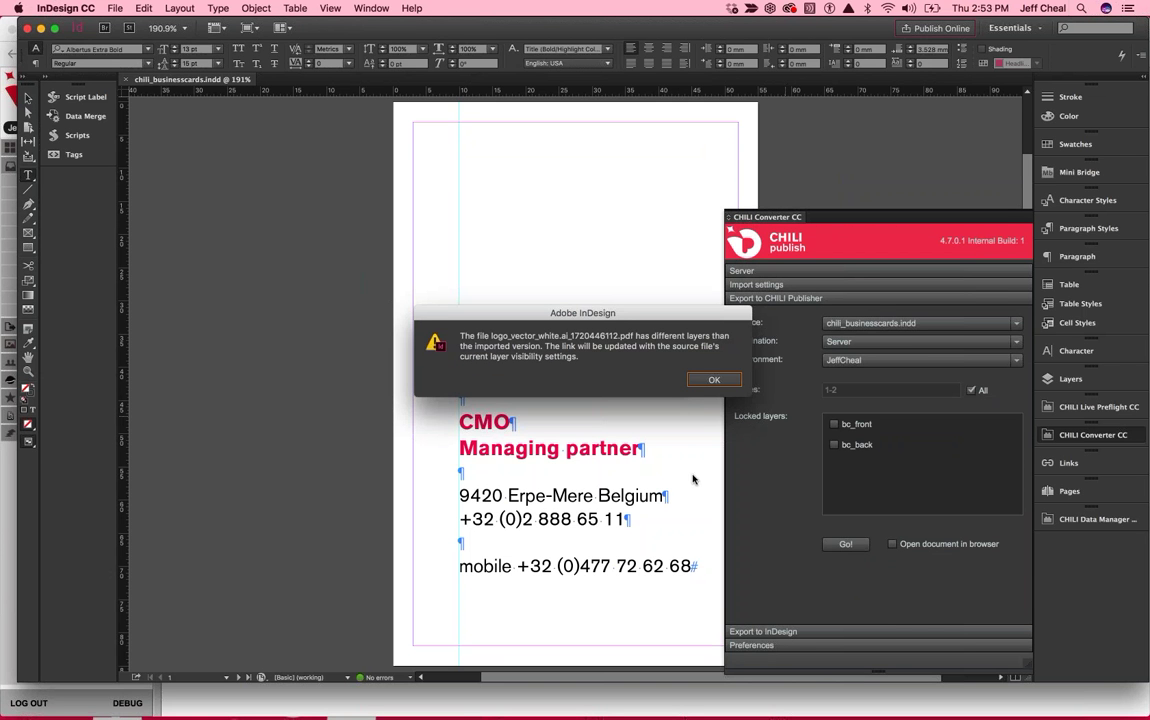
click(708, 381)
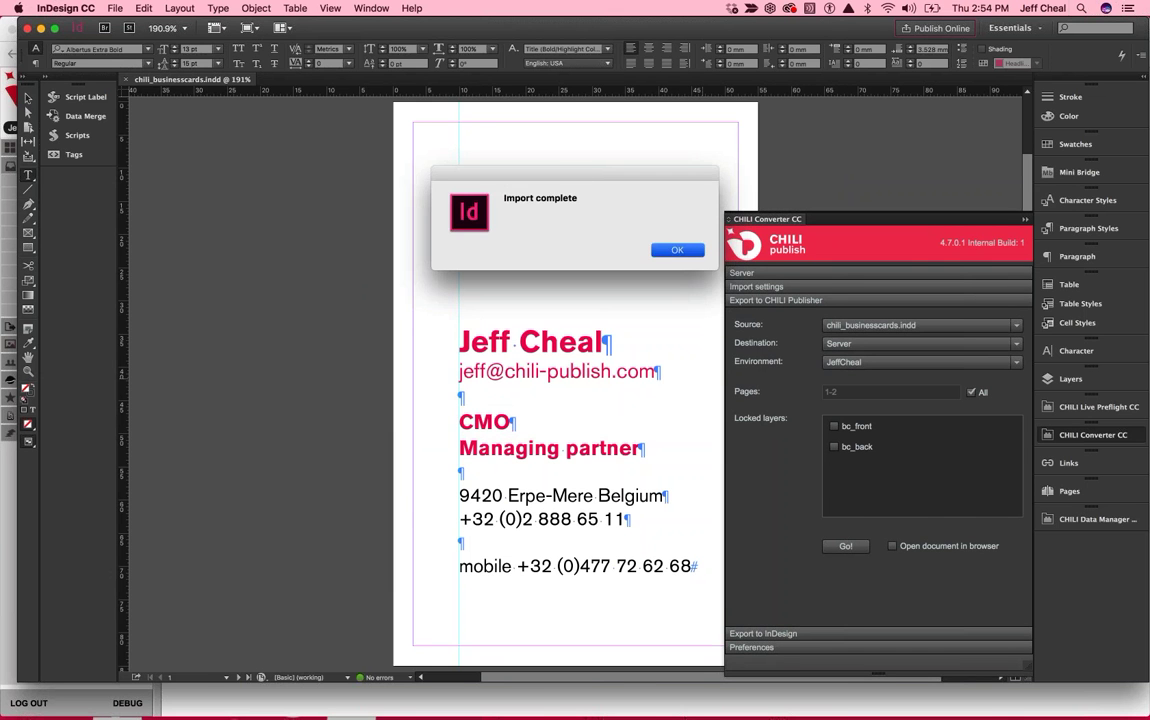
click(677, 250)
mouse_move(373, 700)
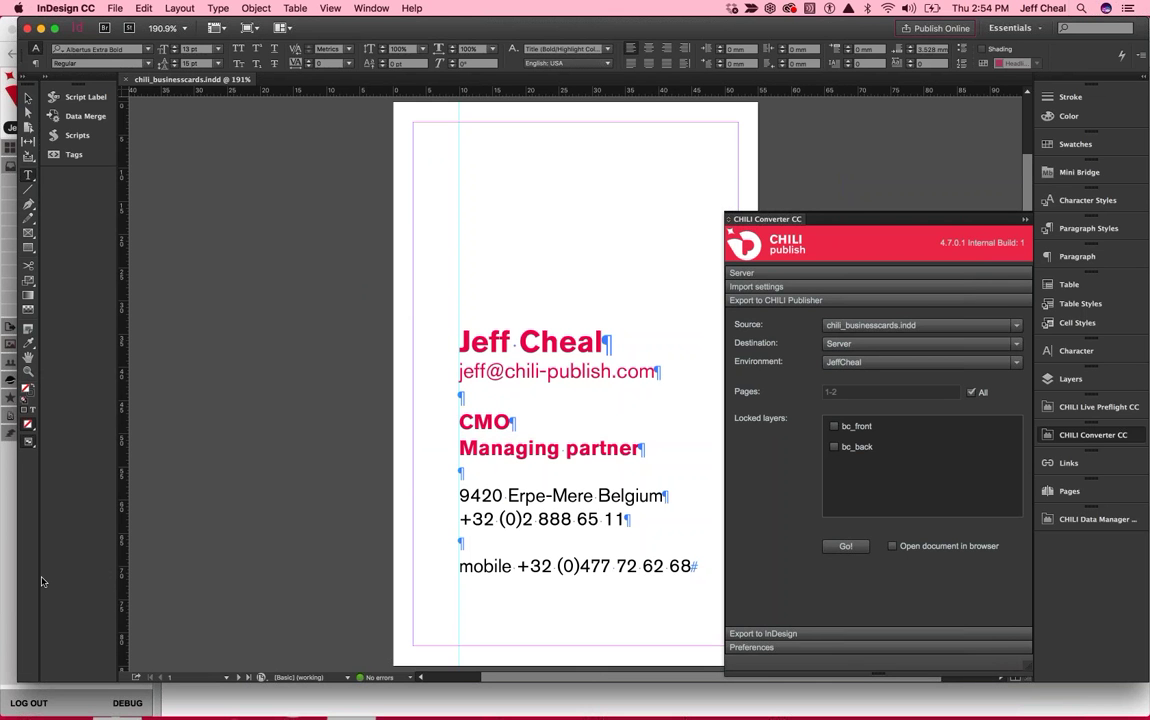
key(super+Tab)
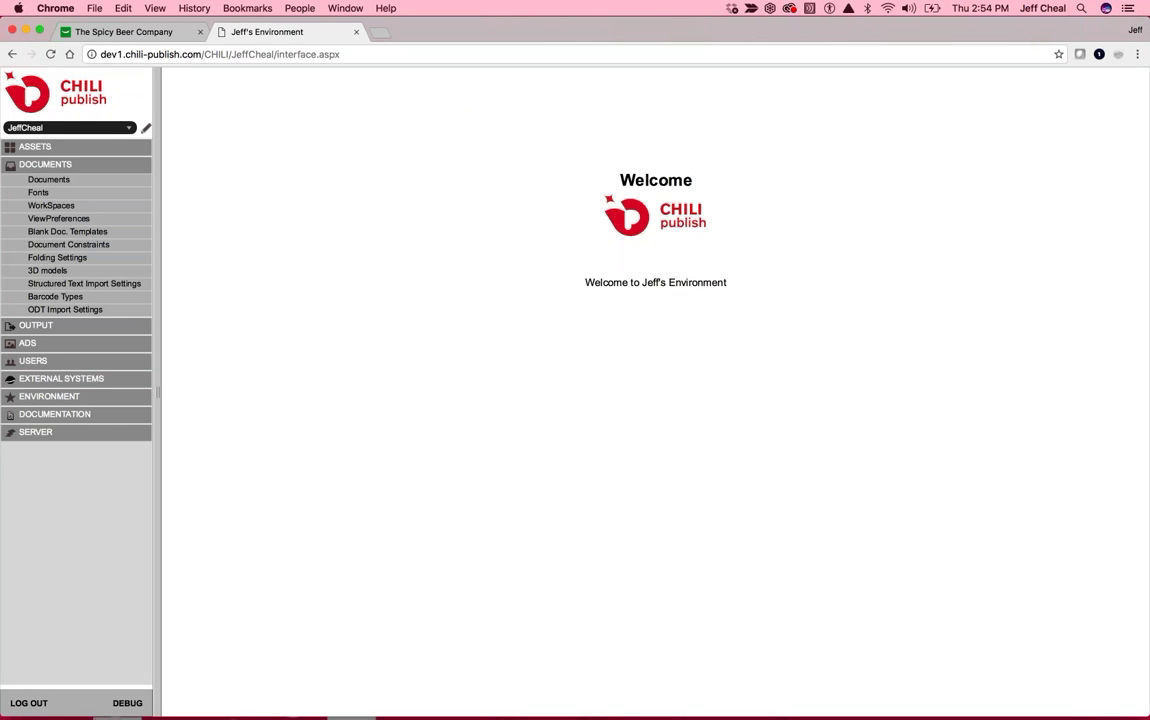
Step: Open chili_businesscards from the Demo folder under Documents
click(48, 179)
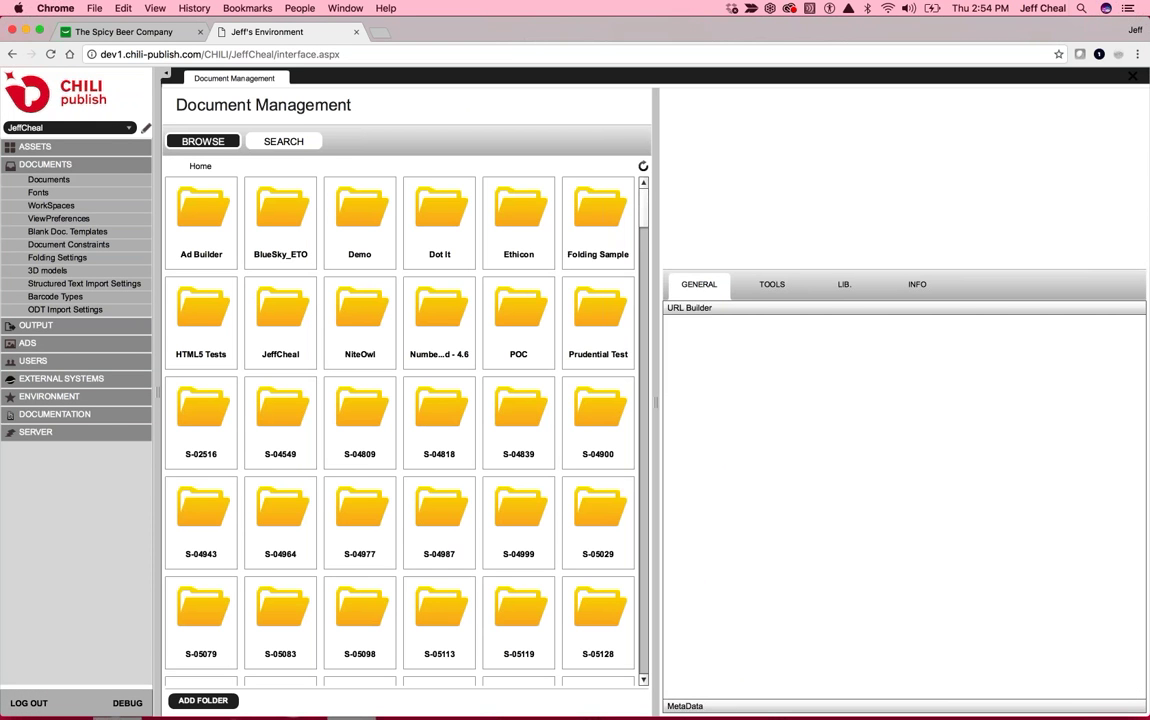
click(357, 215)
double_click(357, 215)
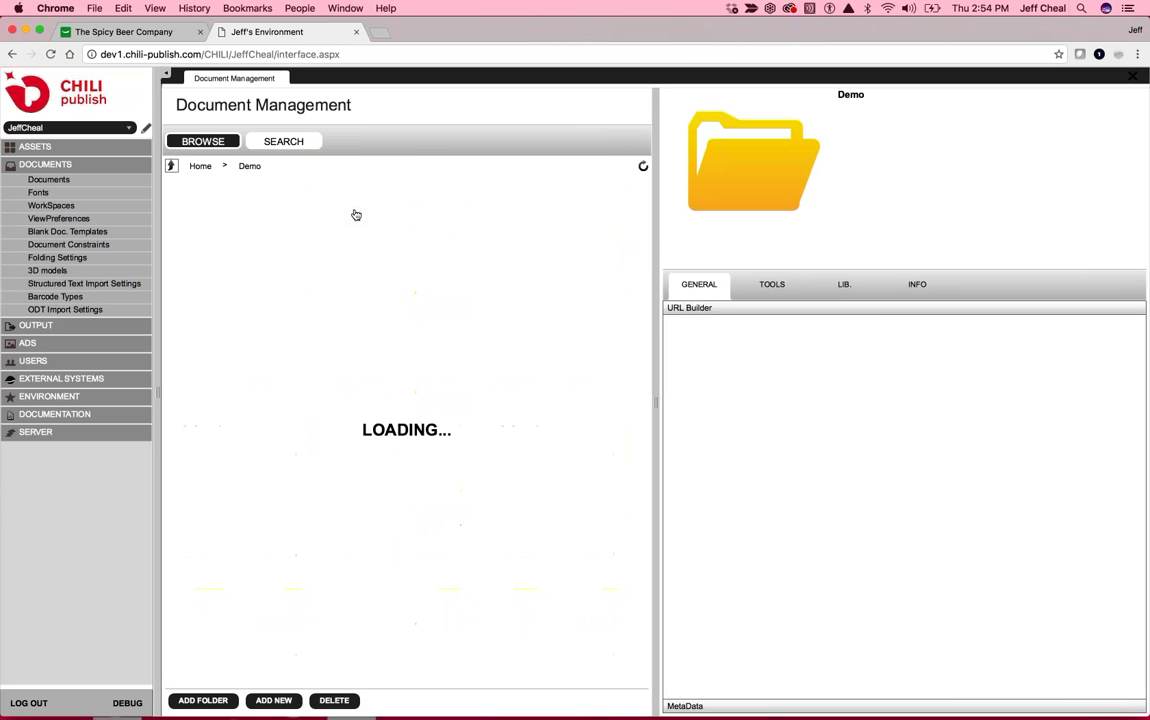
click(205, 218)
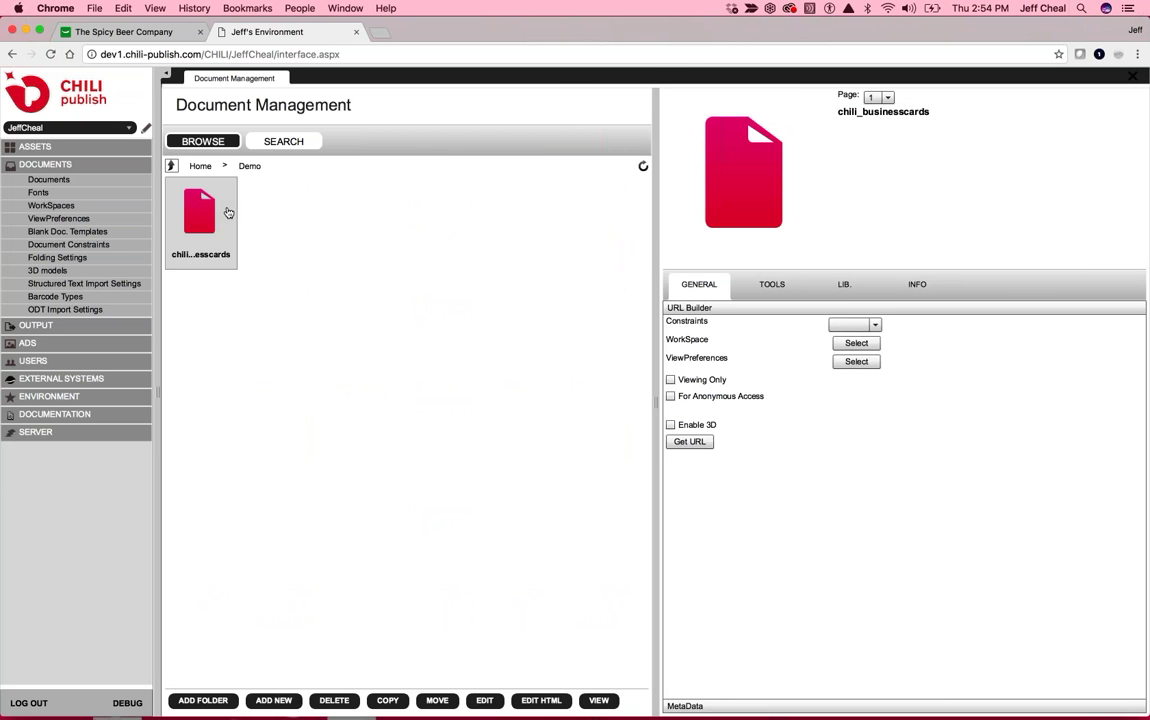
double_click(205, 218)
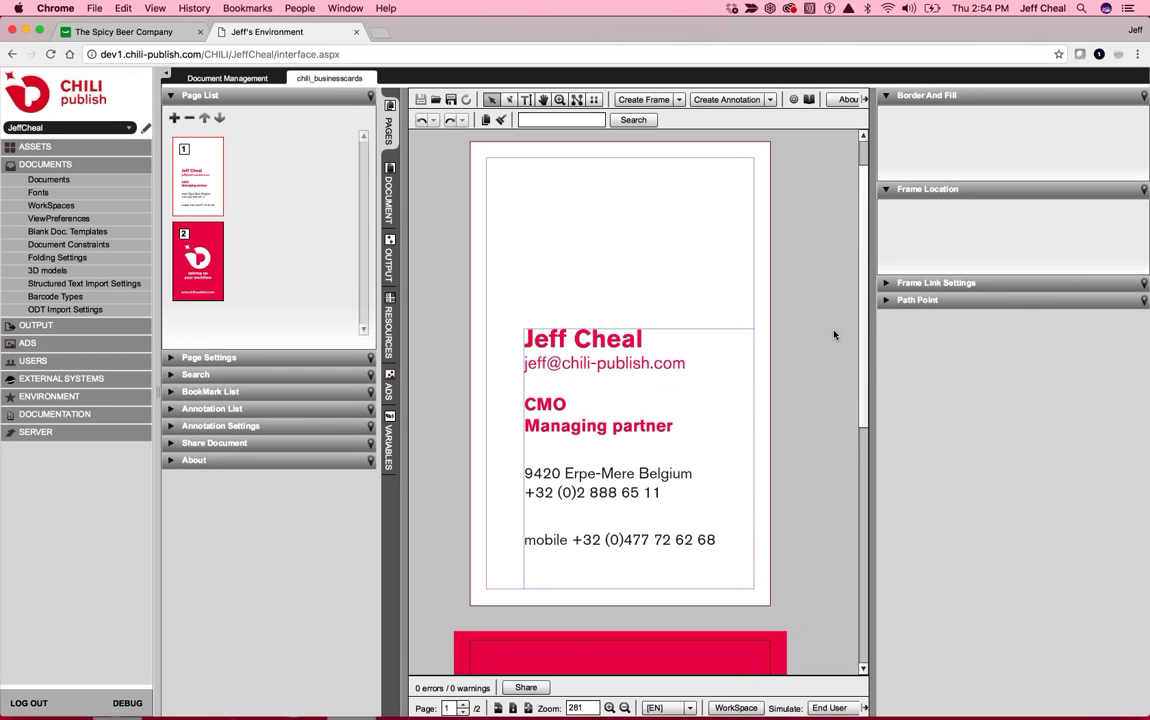
Step: Set the editor's Simulate role to WorkSpace Administrator
click(701, 418)
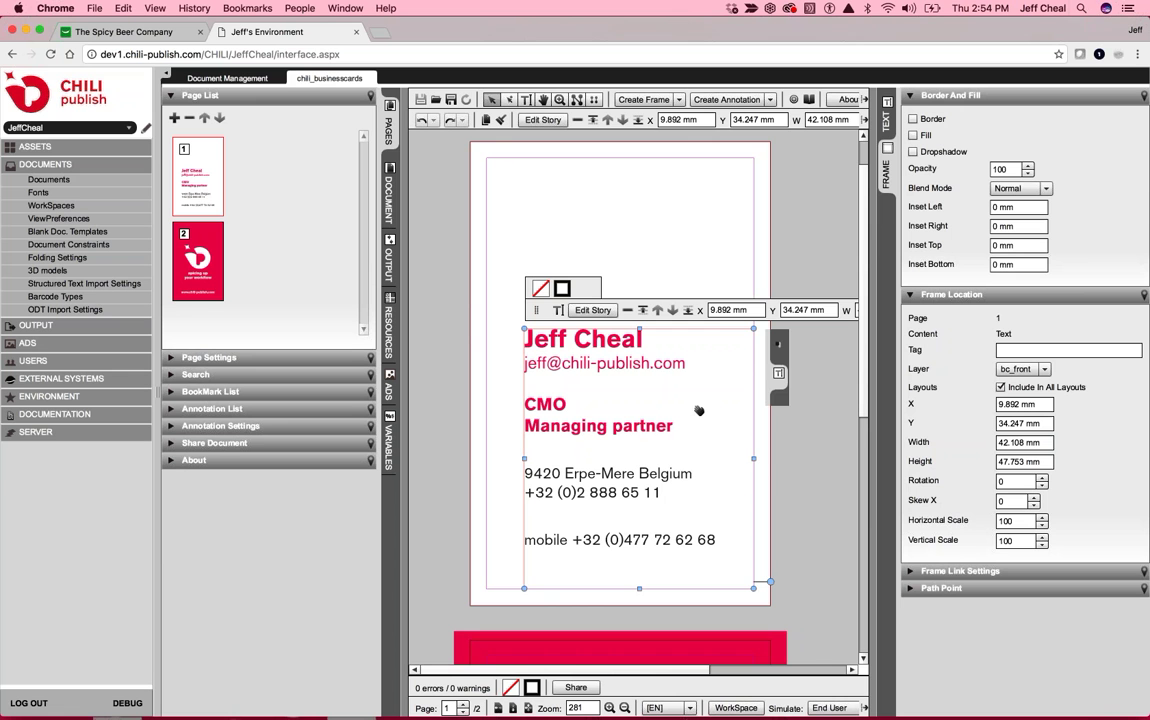
click(740, 322)
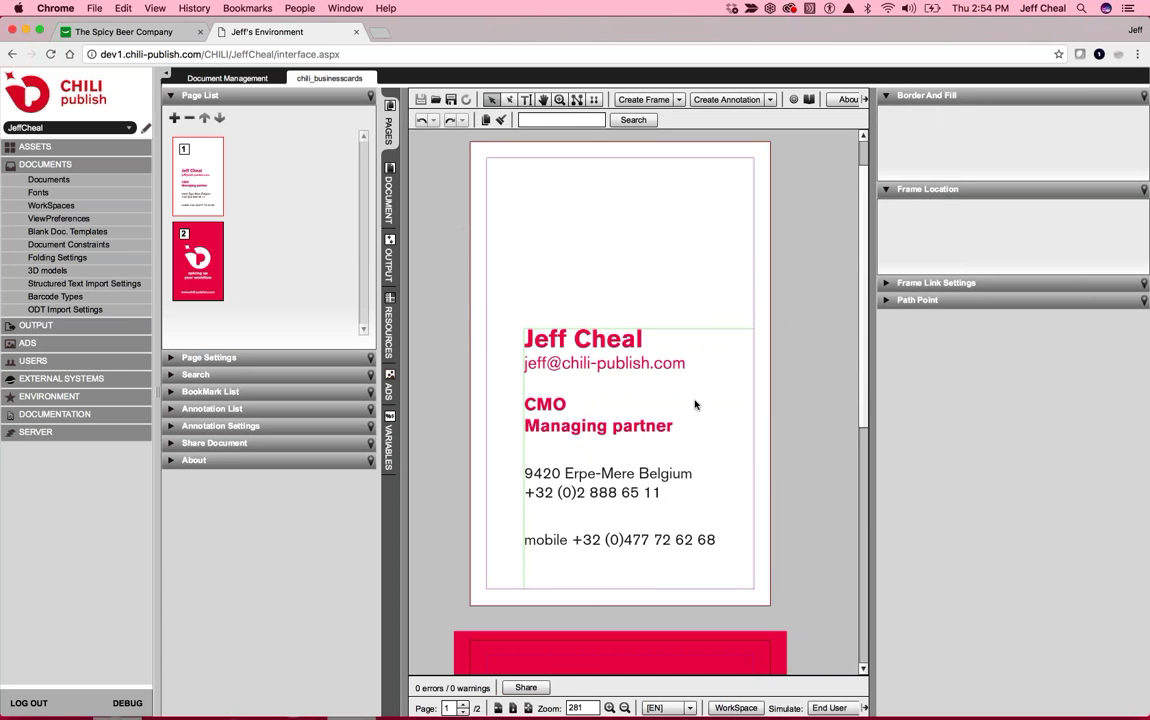
click(829, 708)
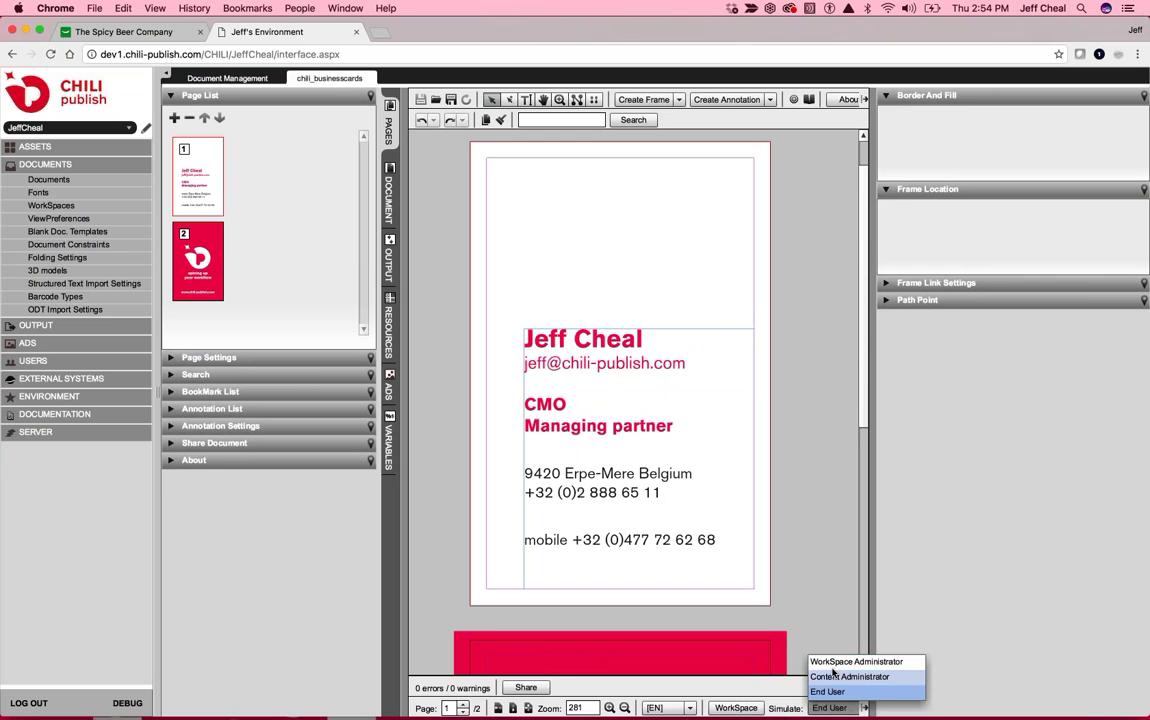
click(833, 662)
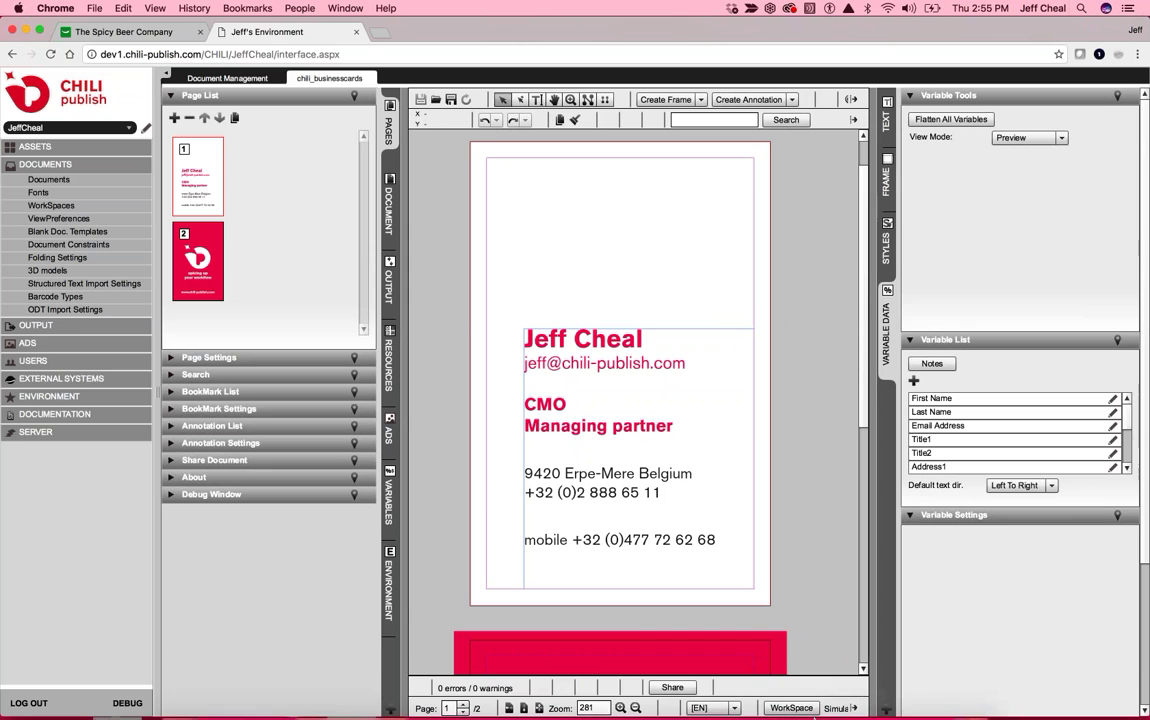
Step: Check InDesign's Data Merge fields, then select the business card's text frame in CHILI
click(522, 698)
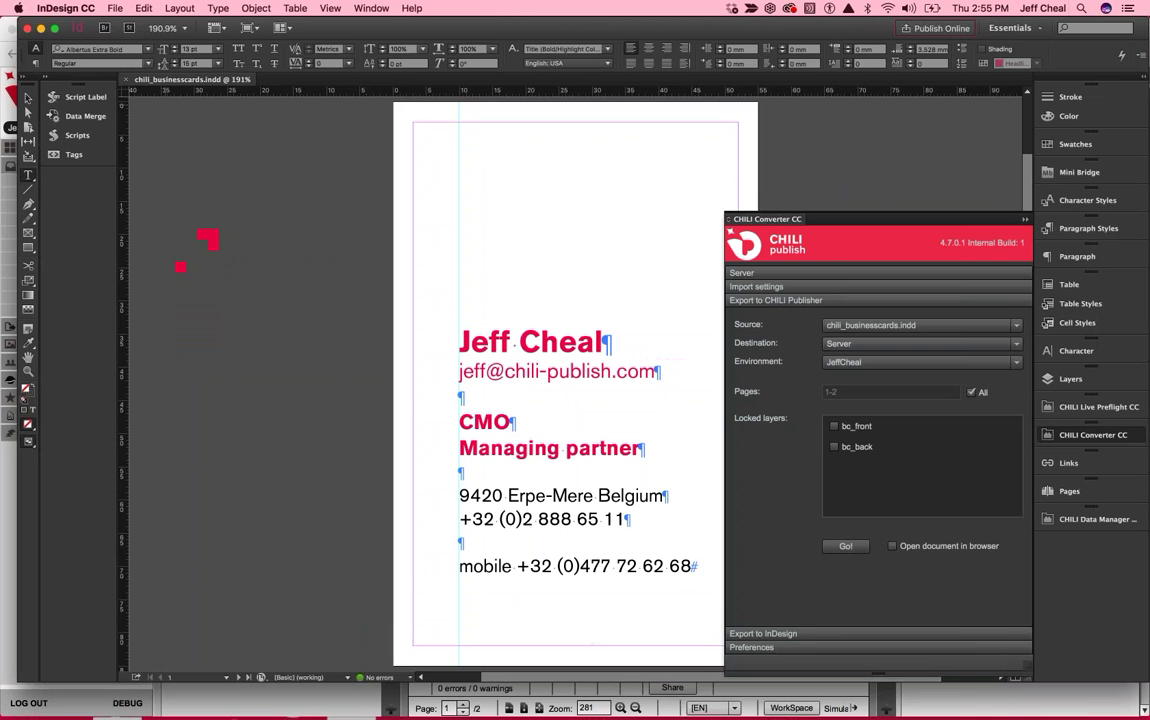
click(96, 116)
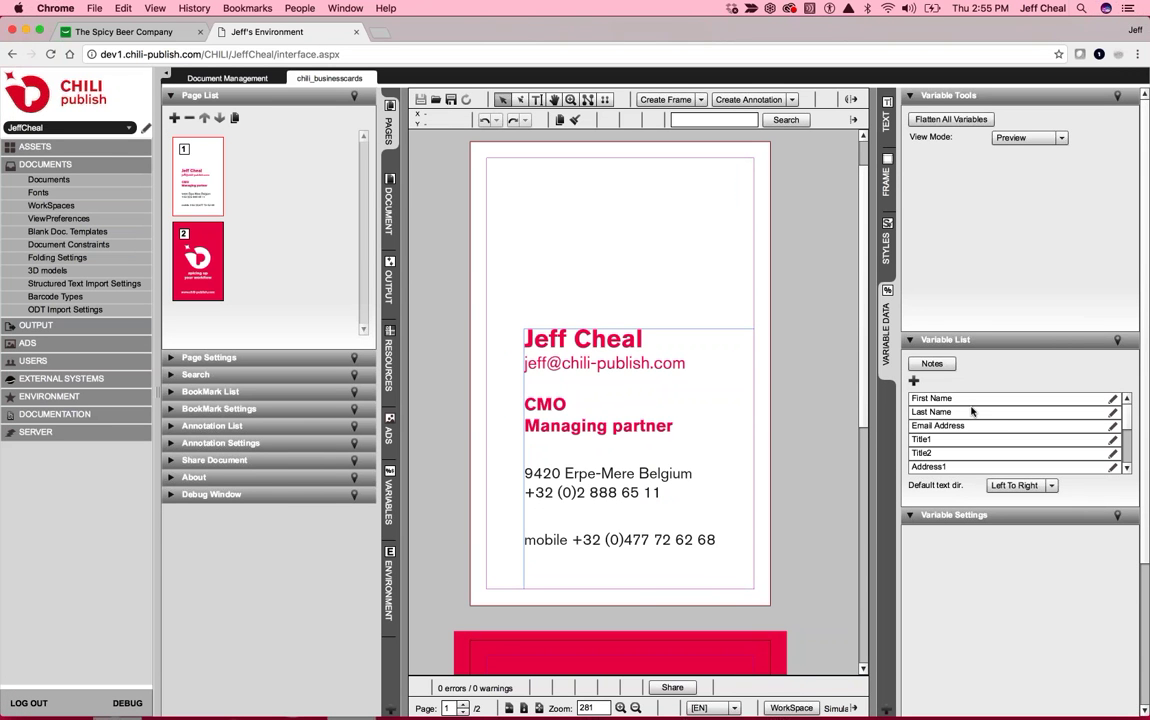
click(662, 416)
click(1020, 137)
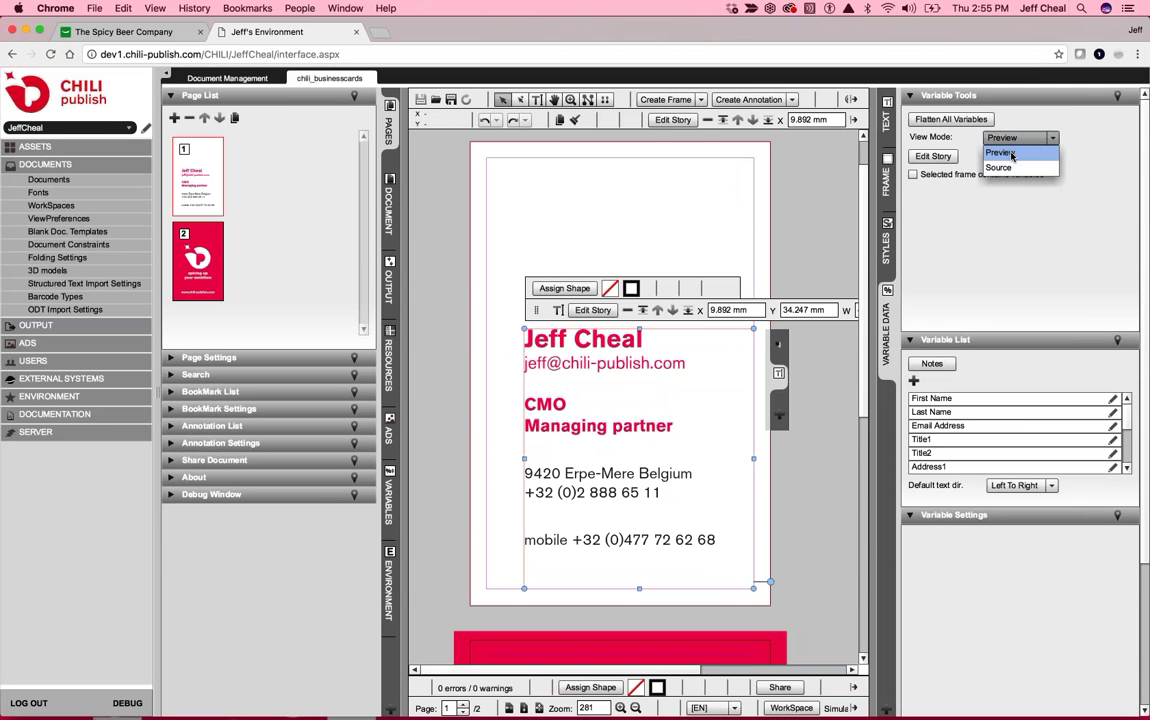
click(1022, 169)
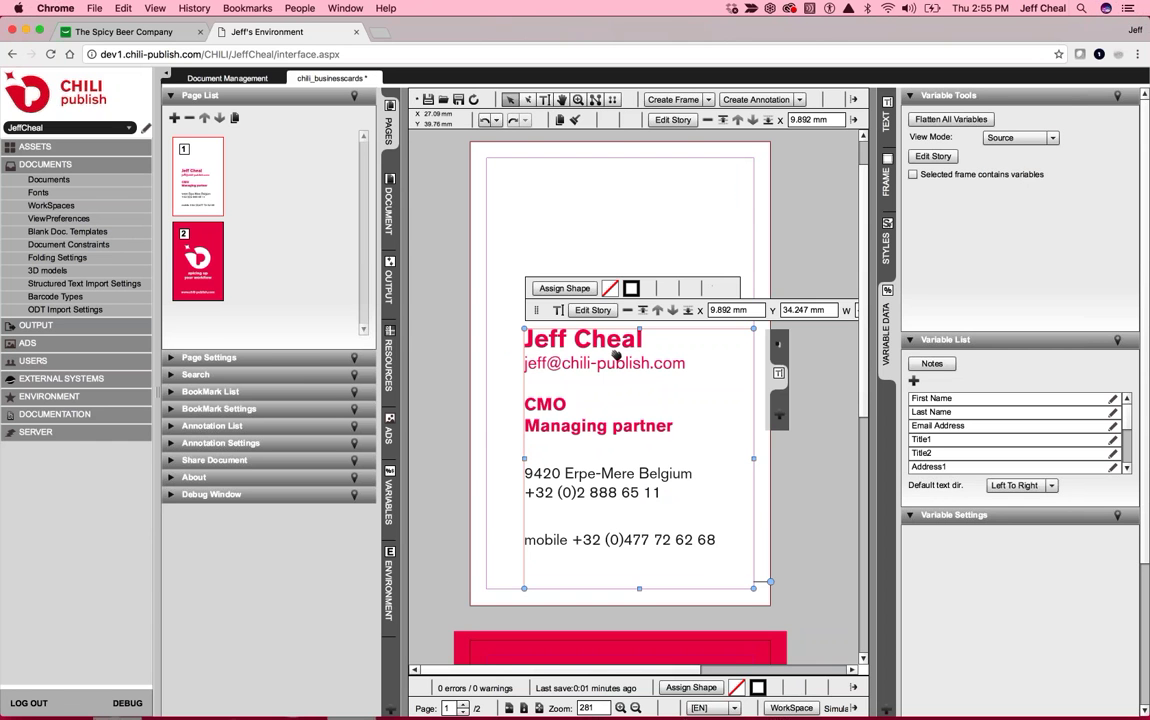
click(557, 311)
click(523, 339)
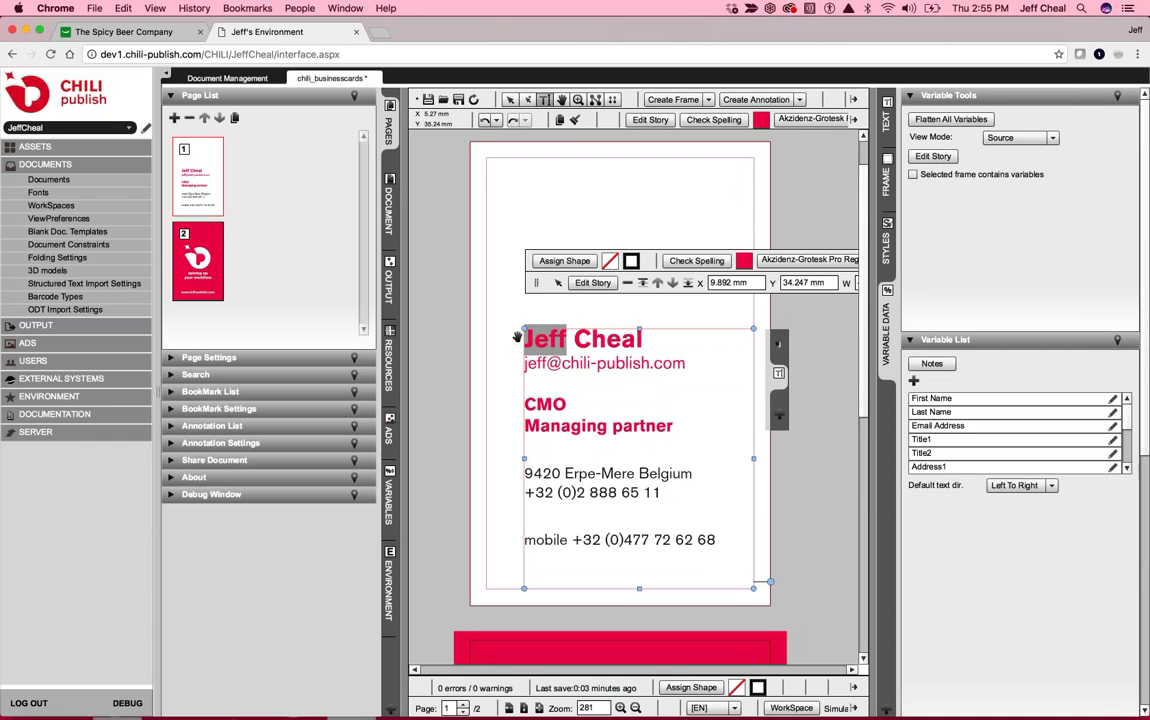
click(941, 503)
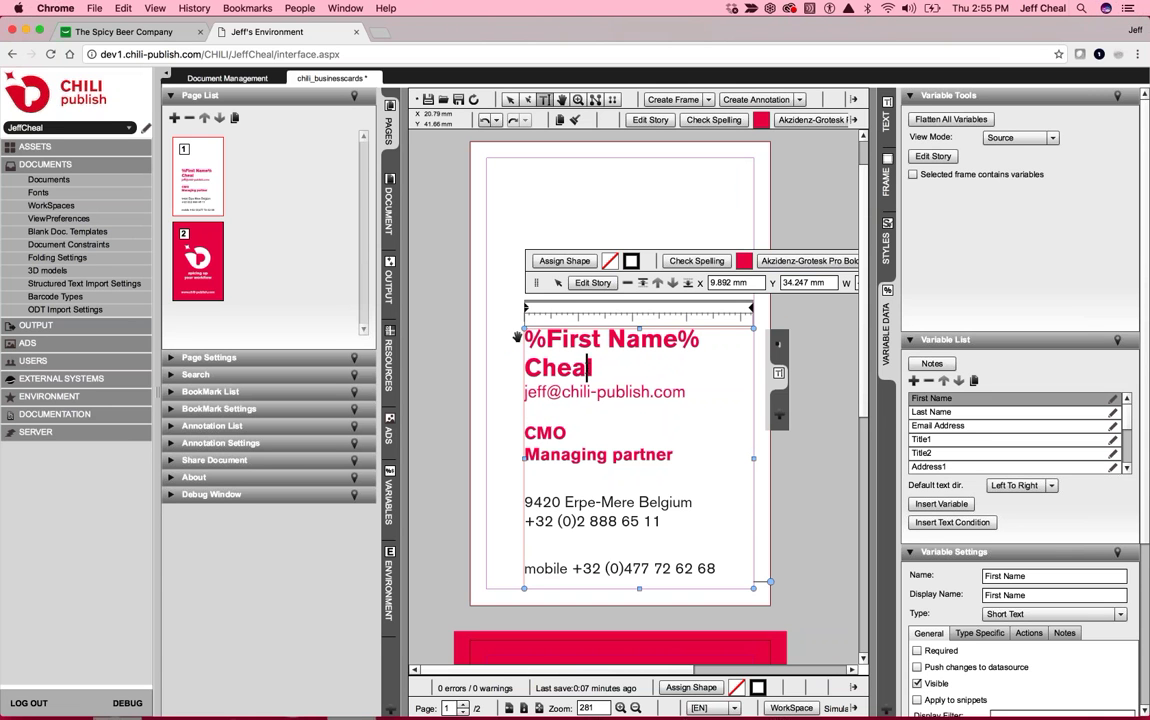
double_click(558, 367)
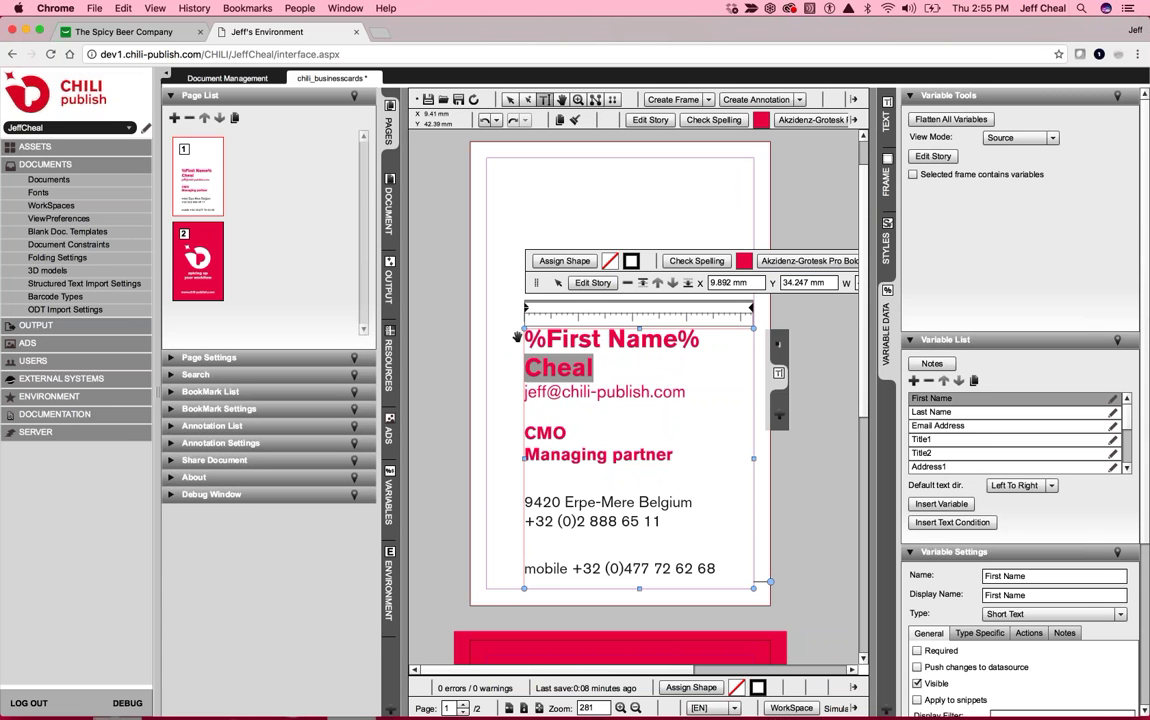
click(932, 411)
click(941, 503)
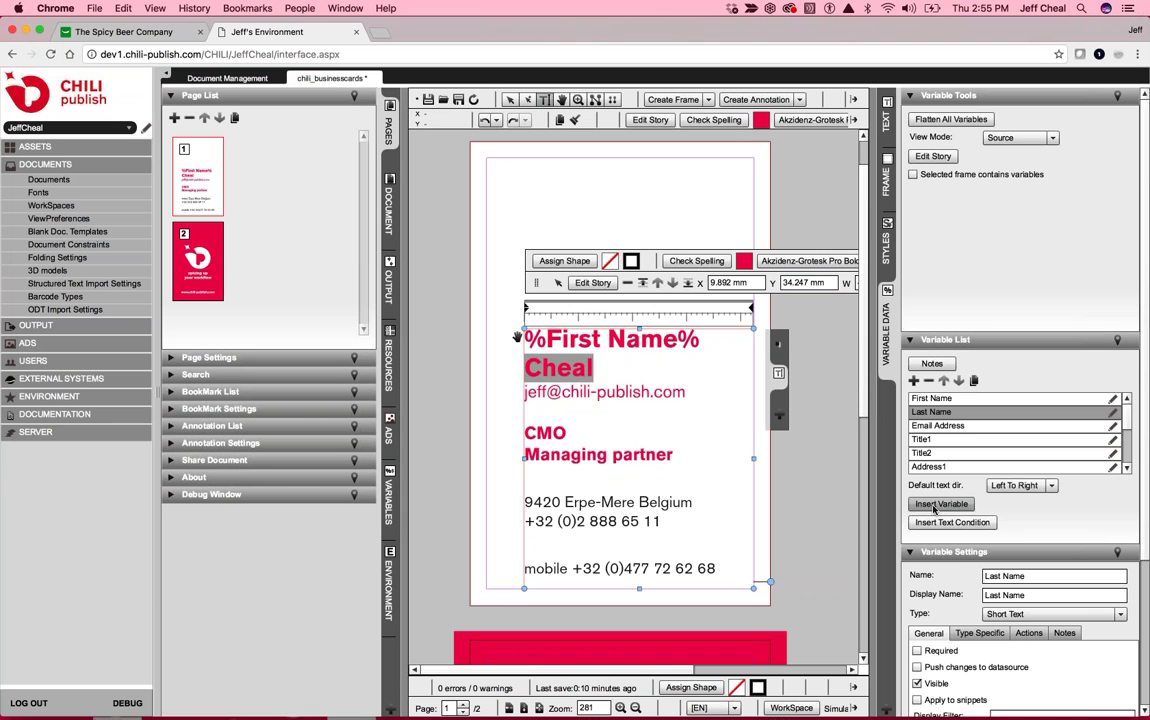
Step: Tick 'Selected frame contains variables' and return the view mode to Preview
click(968, 177)
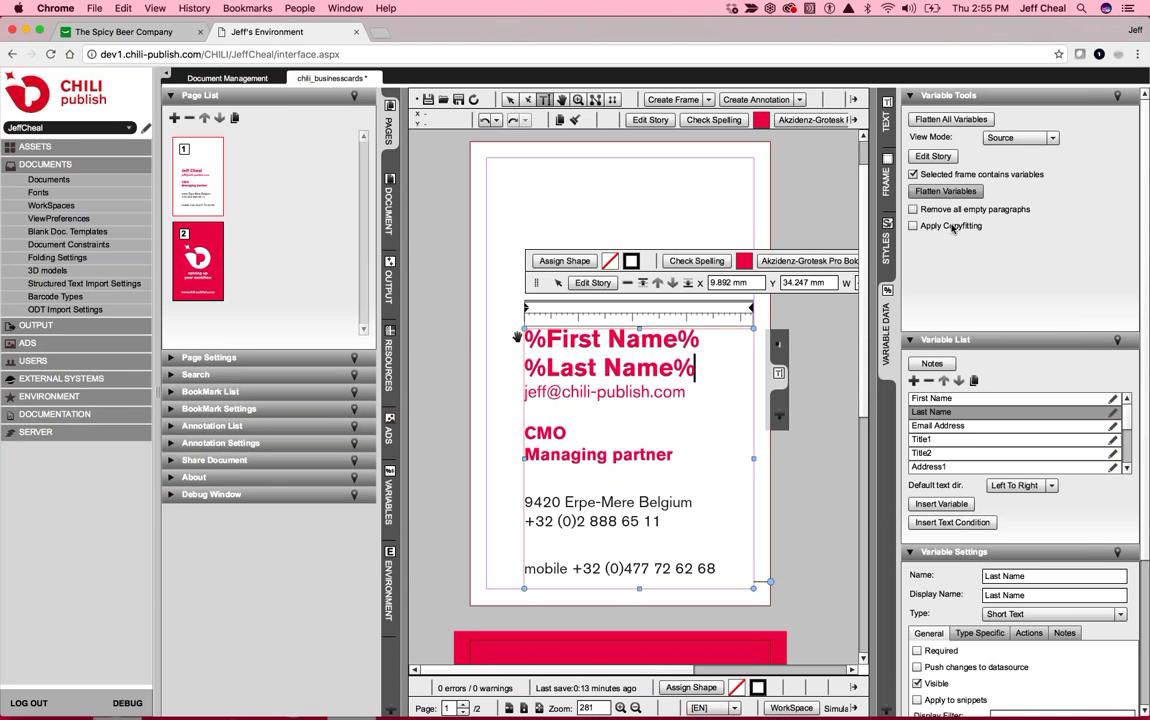
click(1015, 138)
click(1003, 152)
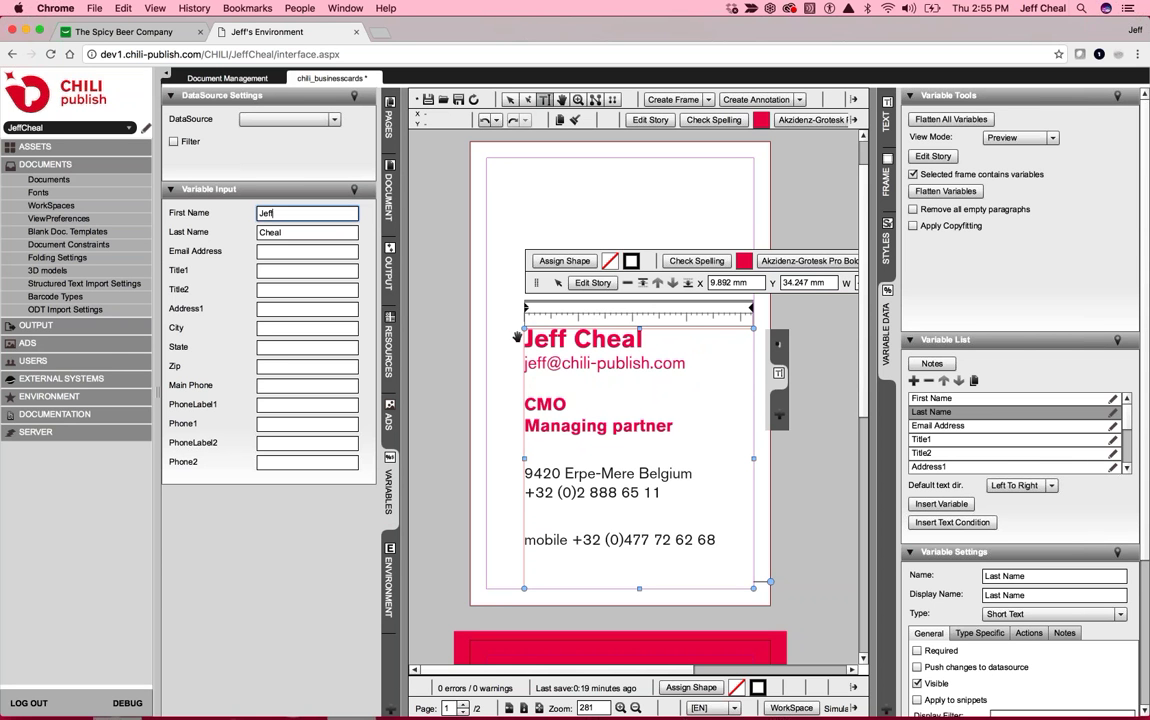
Step: Change the First Name value to 'Jeffrey', then bring InDesign back to the front
text(rey)
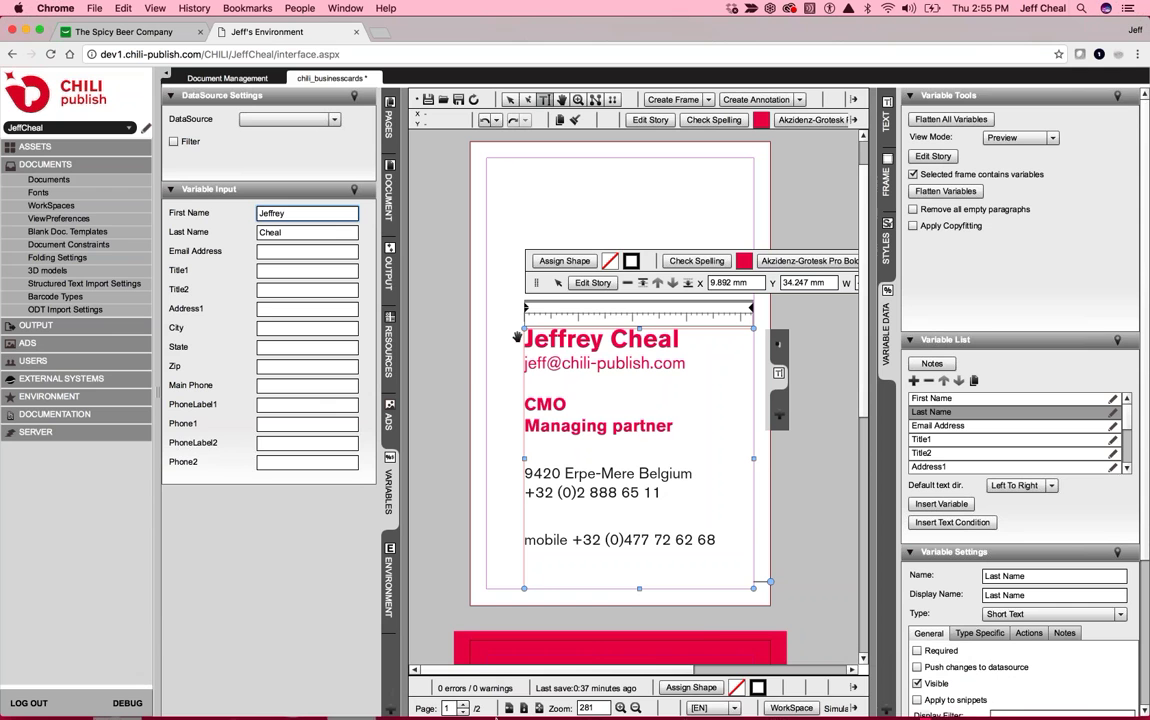
click(527, 693)
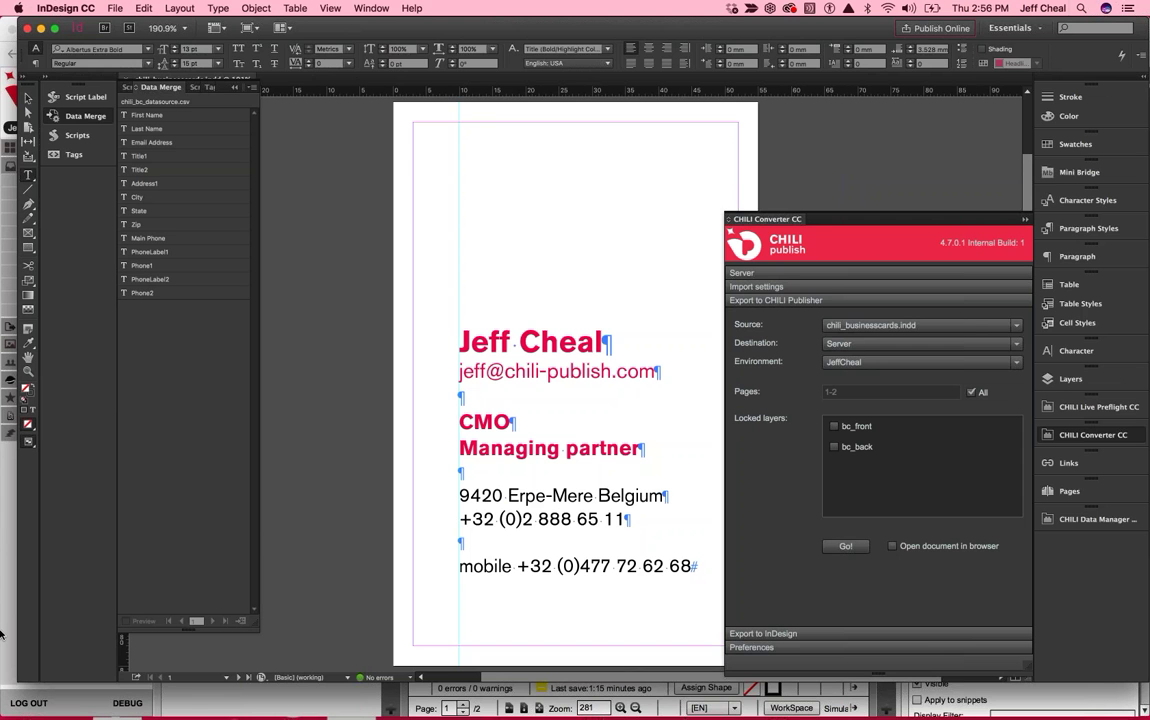
Step: Return to the CHILI editor in Chrome, collapse the side navigation and deselect the text frame
key(super+Tab)
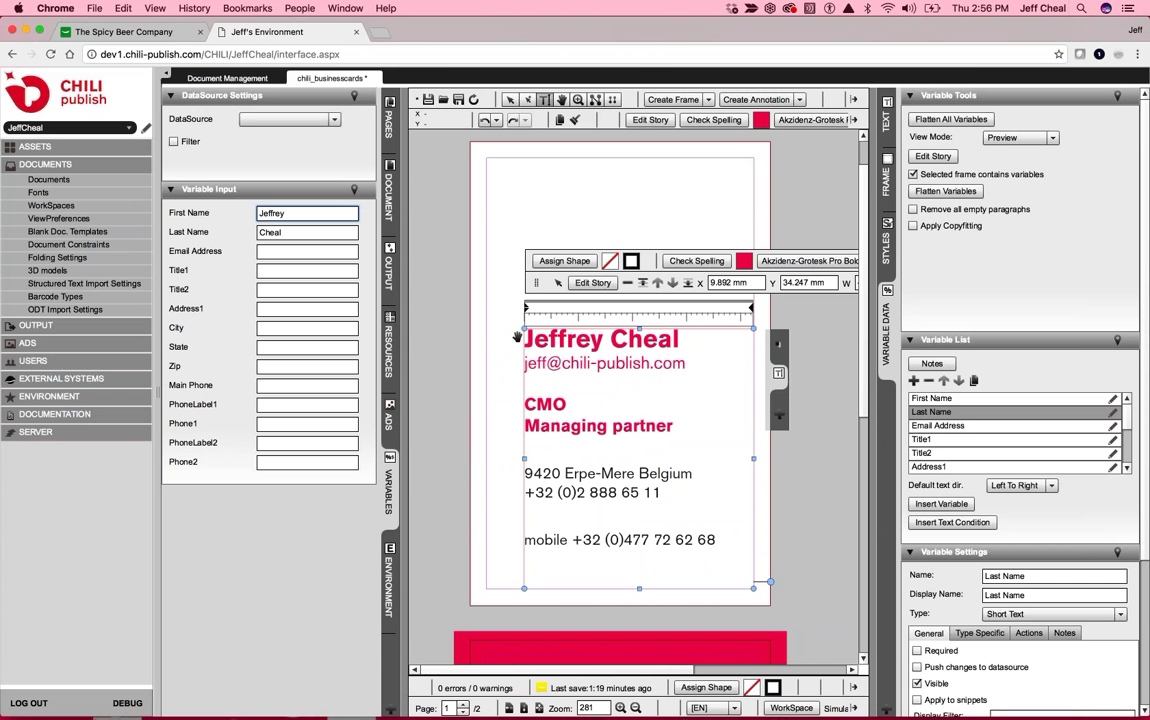
click(166, 74)
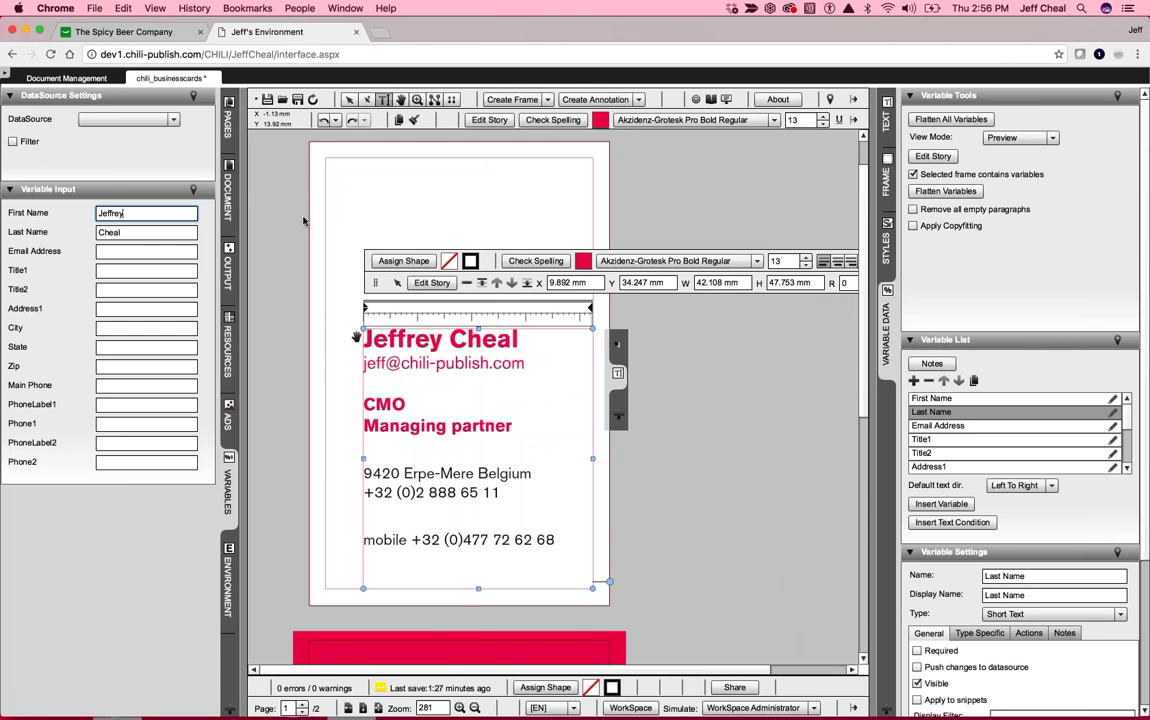
click(268, 200)
Step: Expand the DOCUMENT Layer List showing bc_back and bc_front, then switch to the Spicy Beer Company tab
click(228, 195)
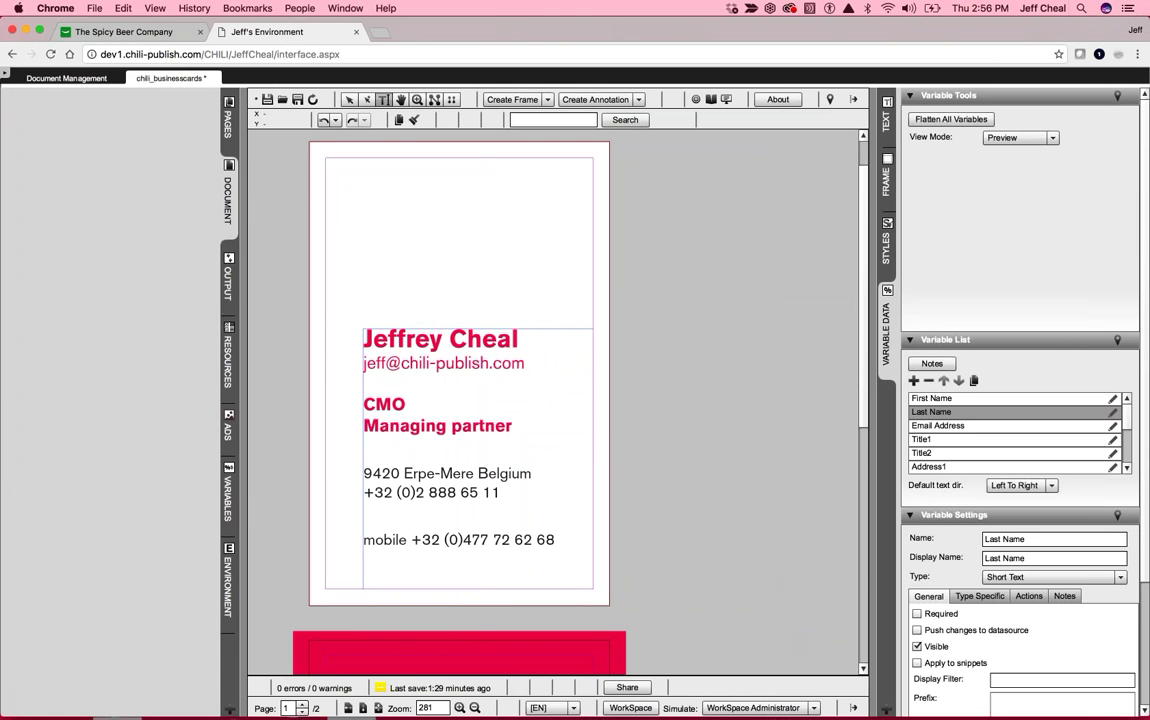
scroll(210, 203, down, 1)
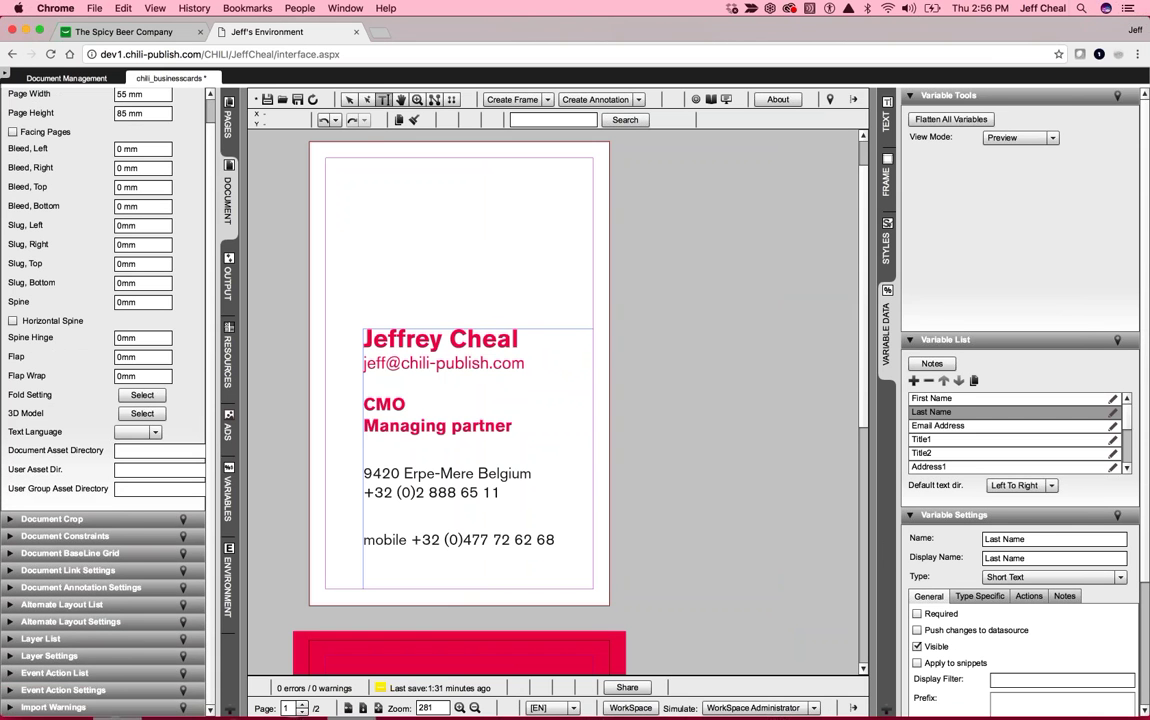
click(40, 638)
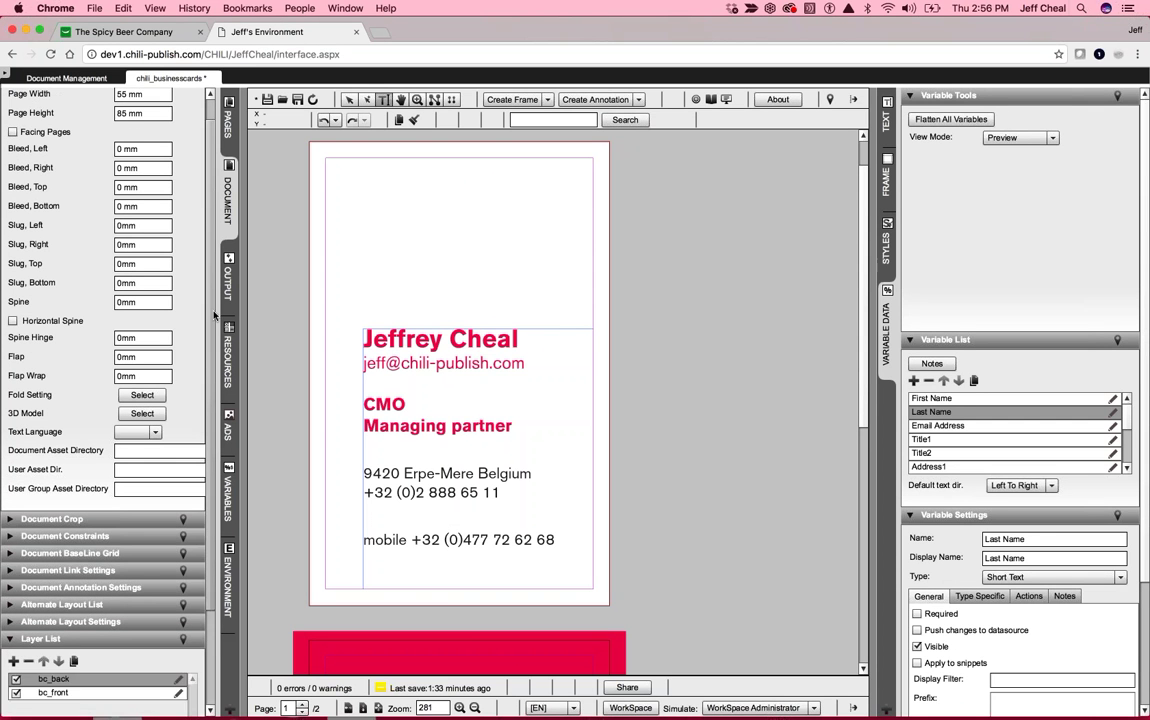
scroll(210, 476, down, 5)
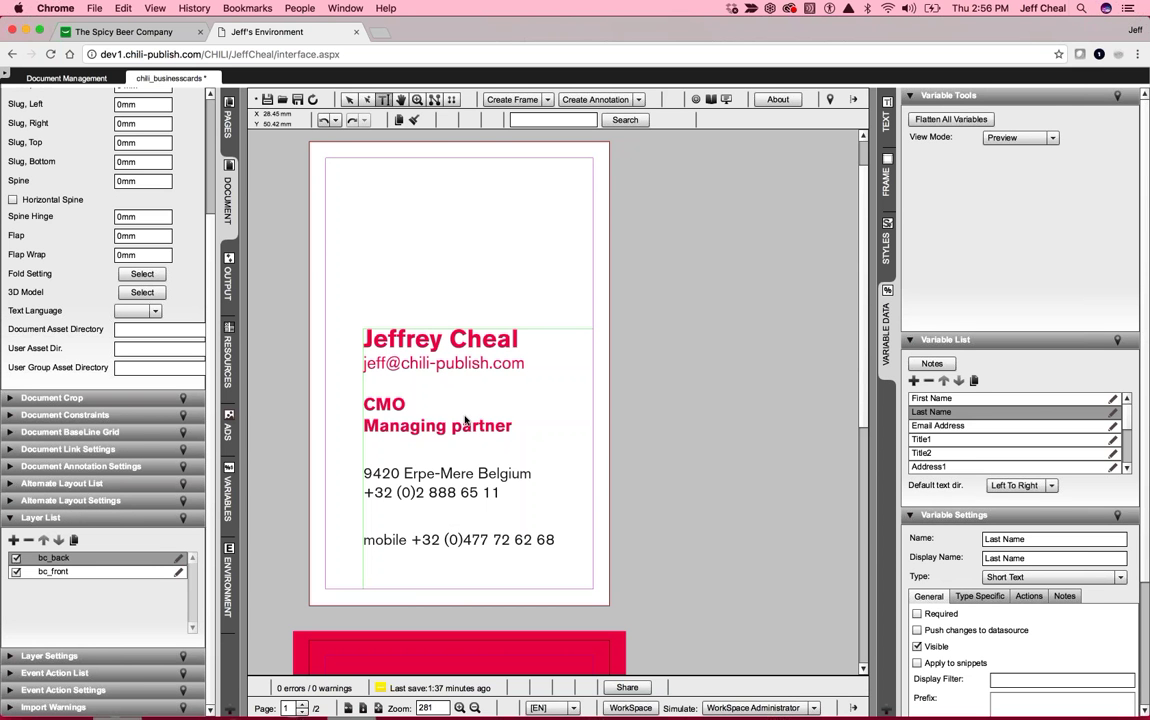
click(104, 35)
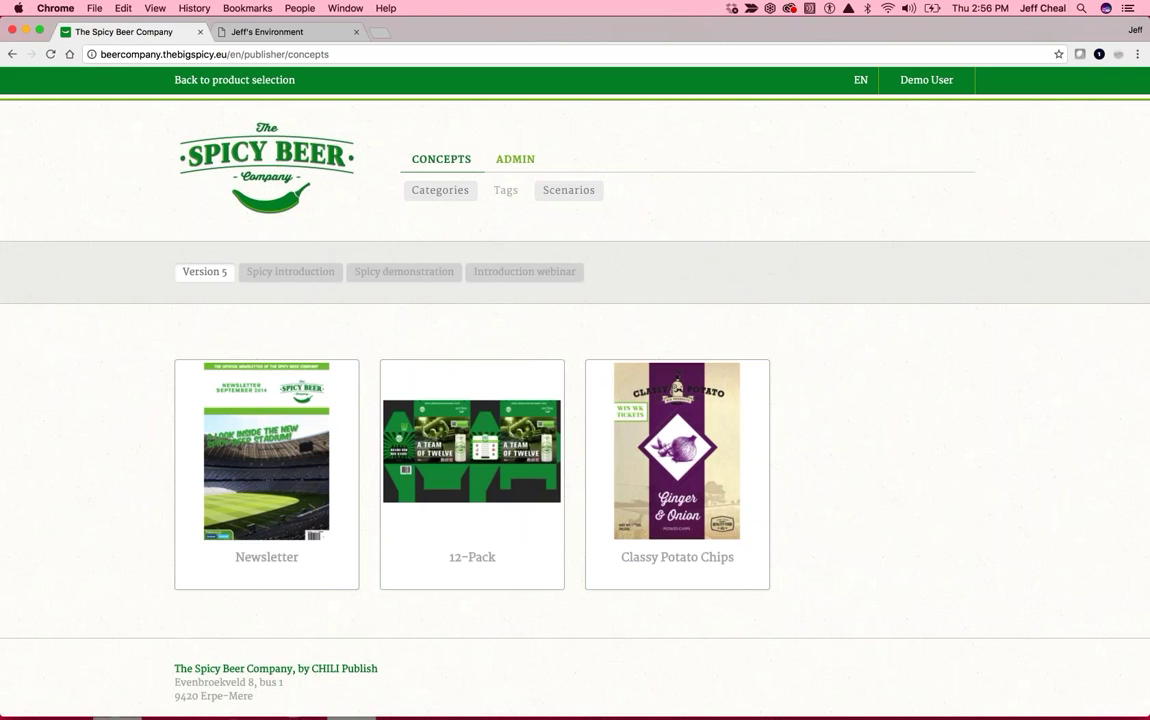
Step: View the Spicy Beer concepts by Categories, then by Scenarios, and pick a concept card
click(435, 193)
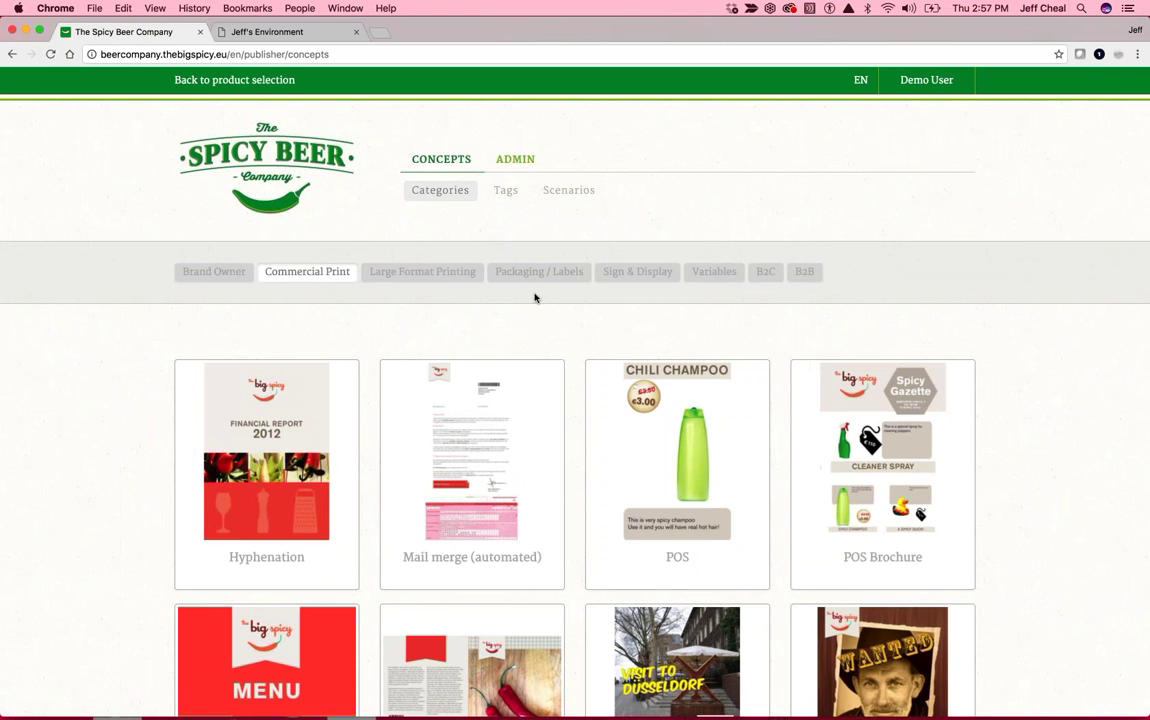
click(568, 190)
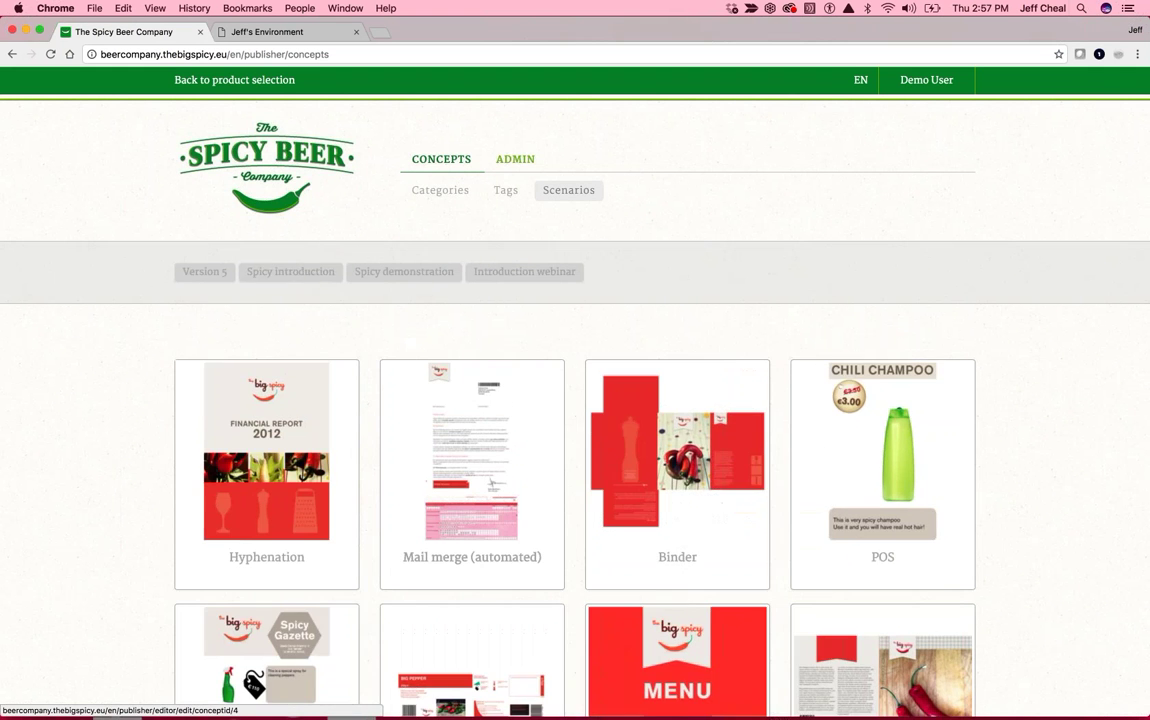
click(290, 271)
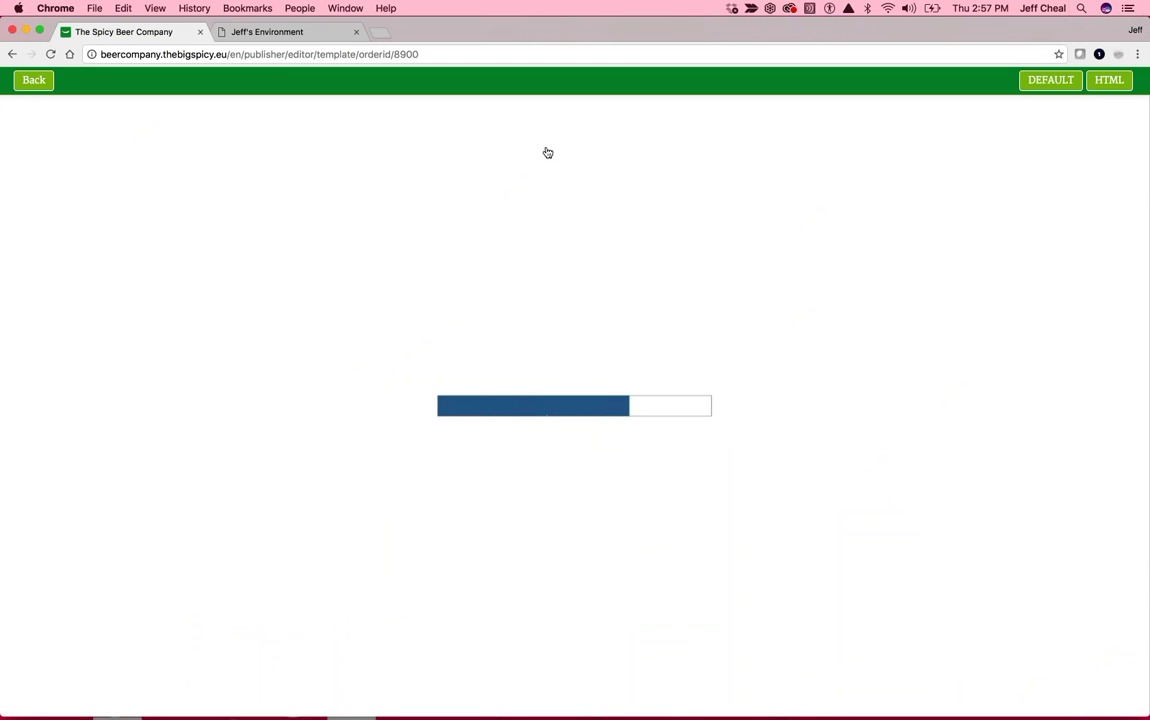
Step: Open the MyCreativeShop website in a new browser tab
click(380, 32)
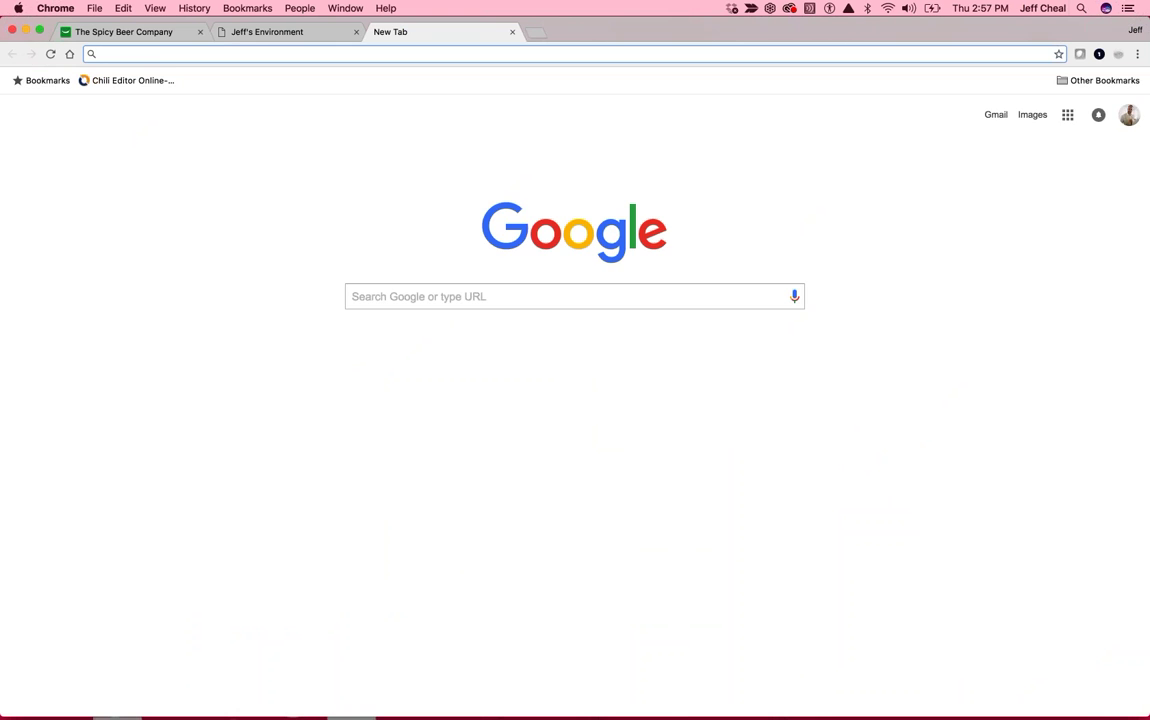
text(www.my)
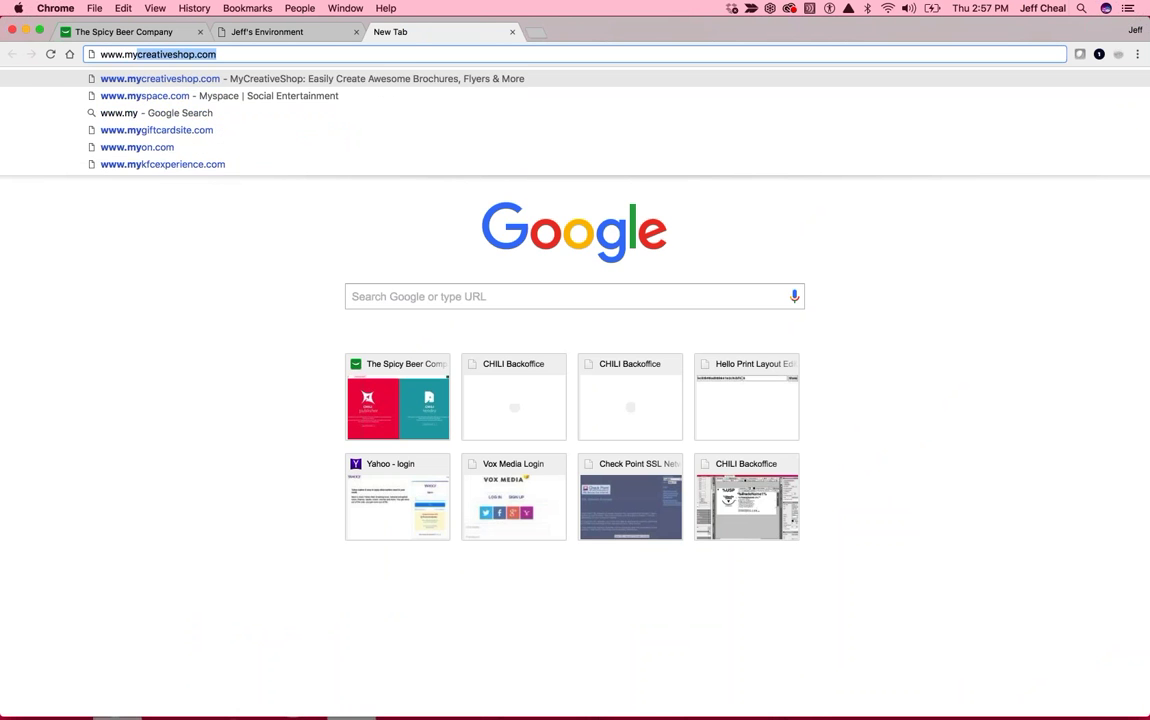
key(Return)
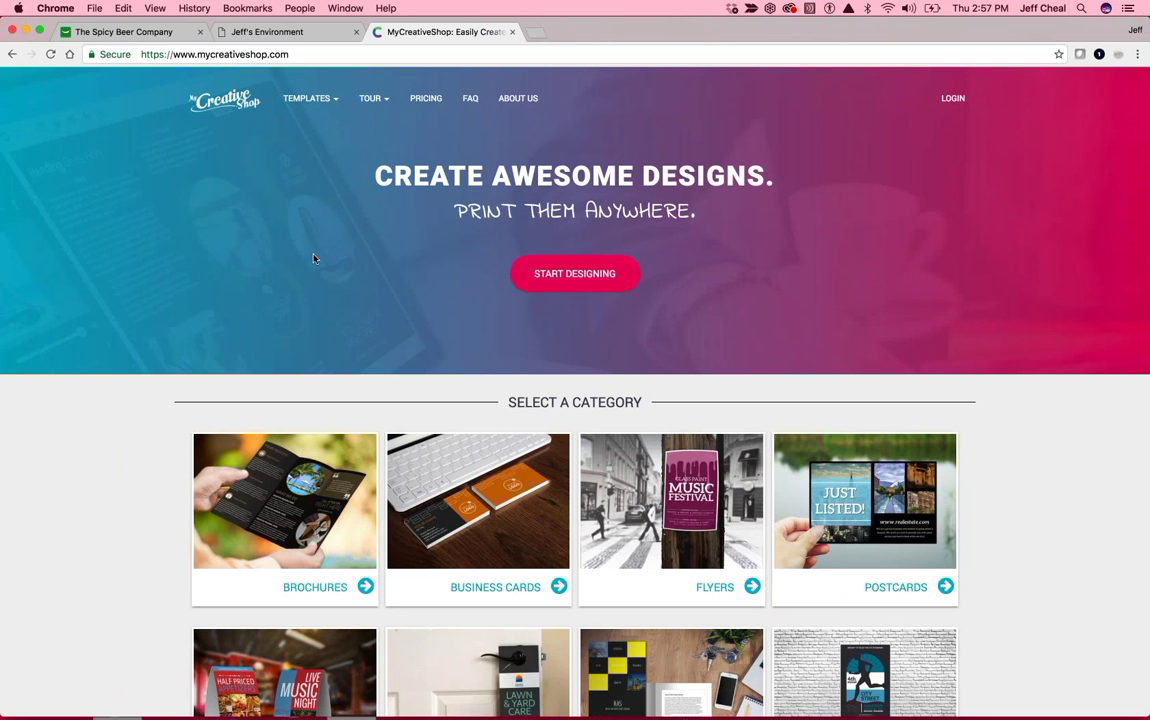
Step: Customize the Winery & Wine Making Brochure as a guest: pass reCAPTCHA, answer Business Owner, With Us, 1
click(268, 514)
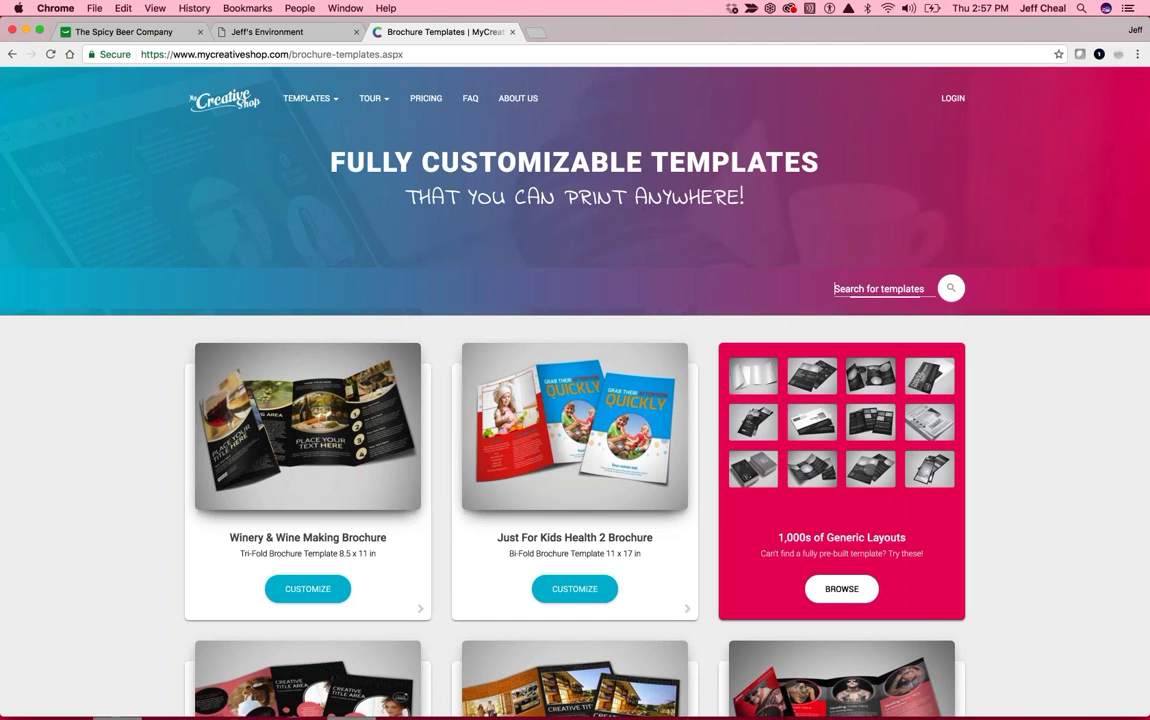
click(308, 603)
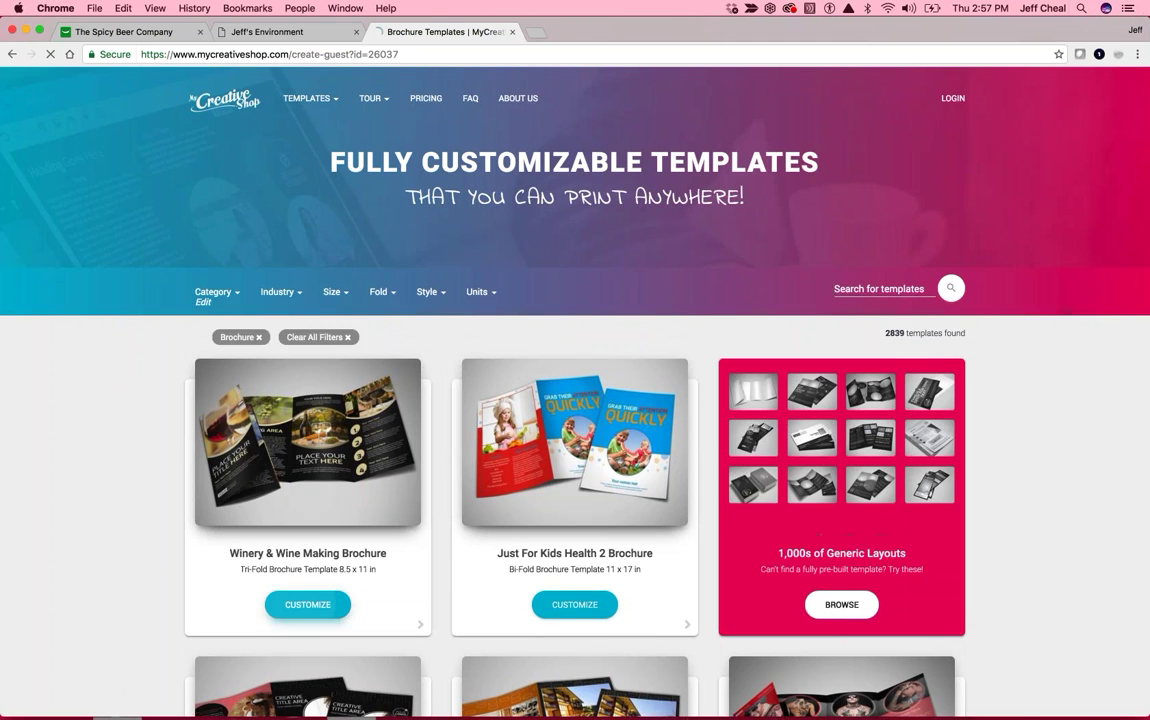
click(488, 388)
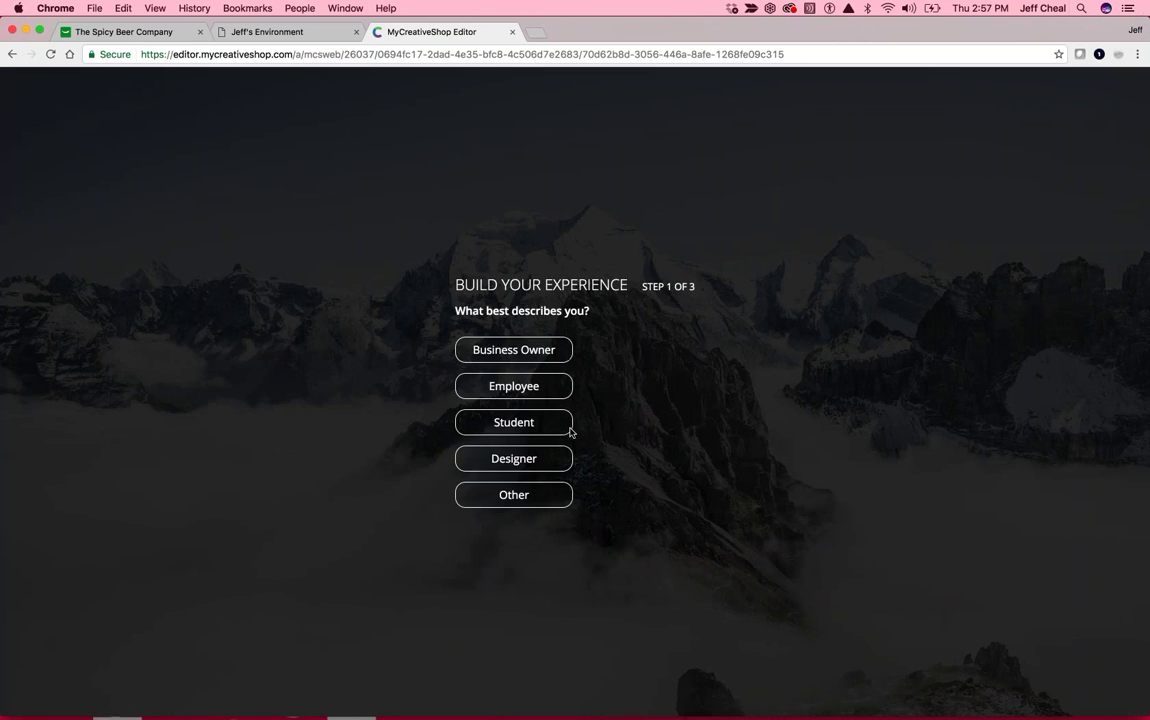
click(510, 350)
click(507, 368)
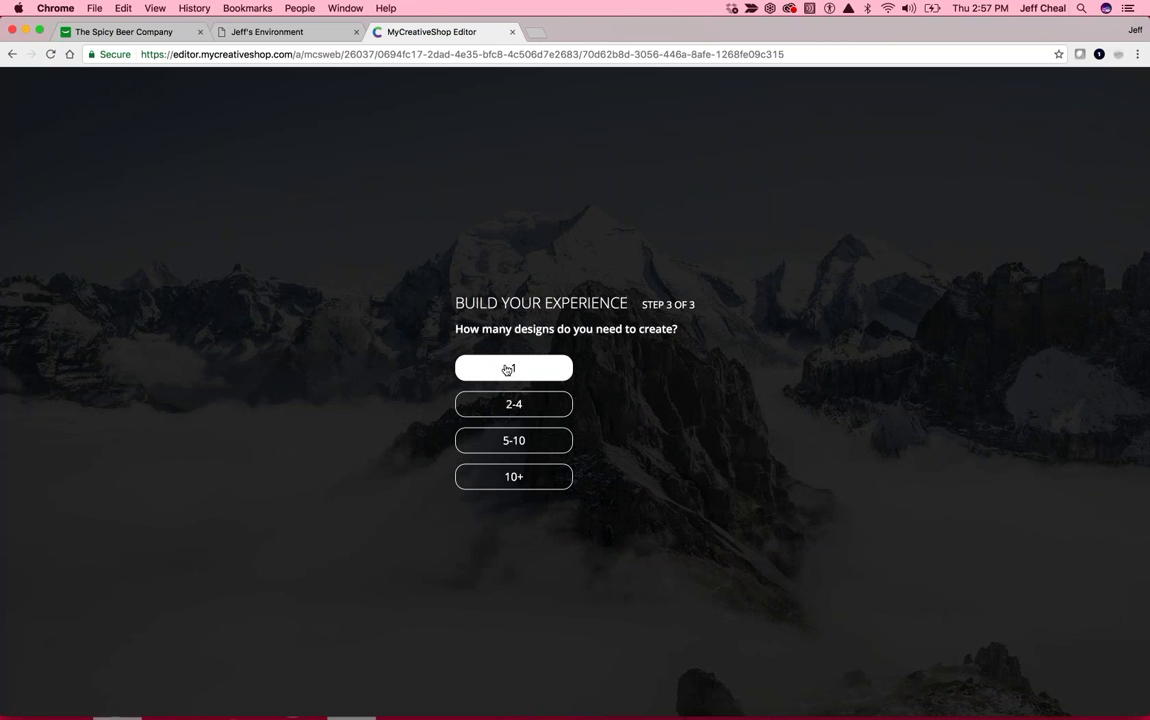
click(507, 369)
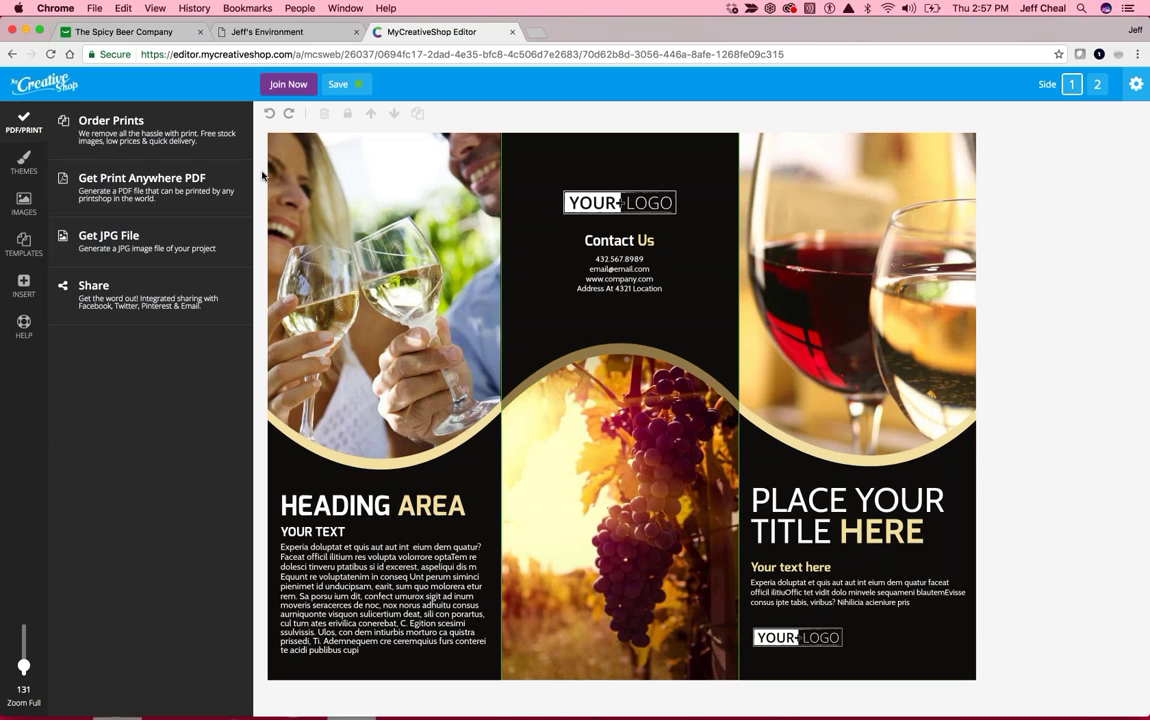
Step: Compare the wine brochure with the Spicy Beer card across tabs, then show the brochure's Side 2
click(125, 32)
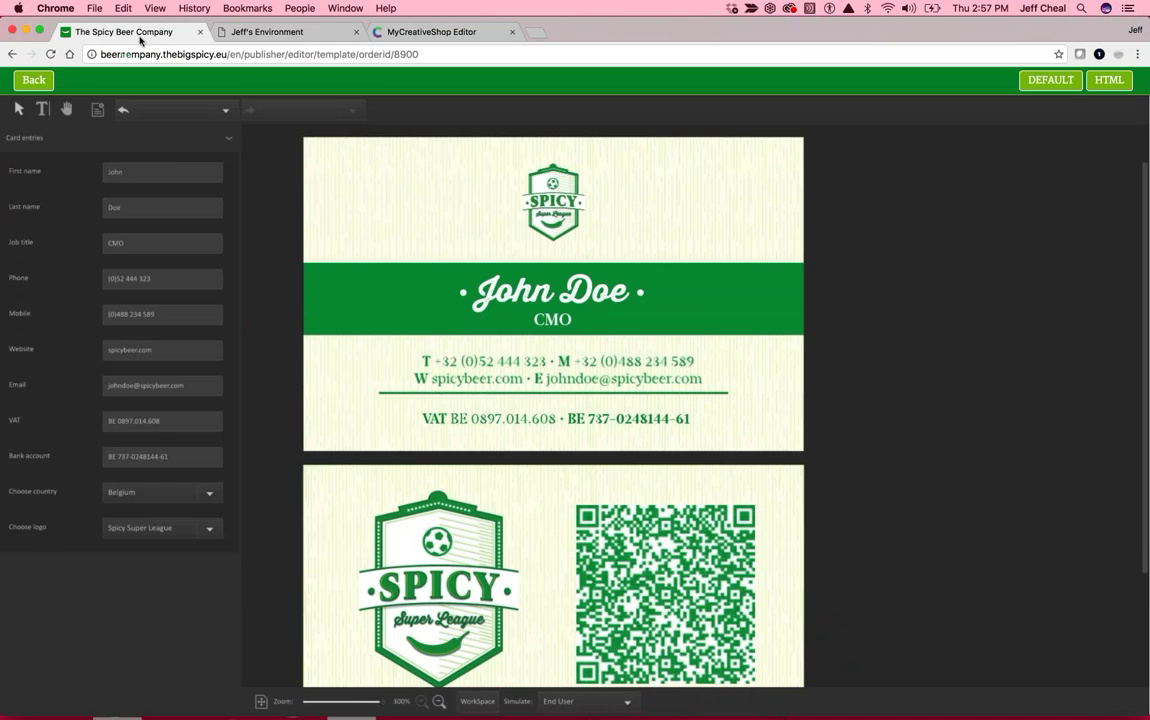
click(374, 33)
drag(374, 33, 210, 32)
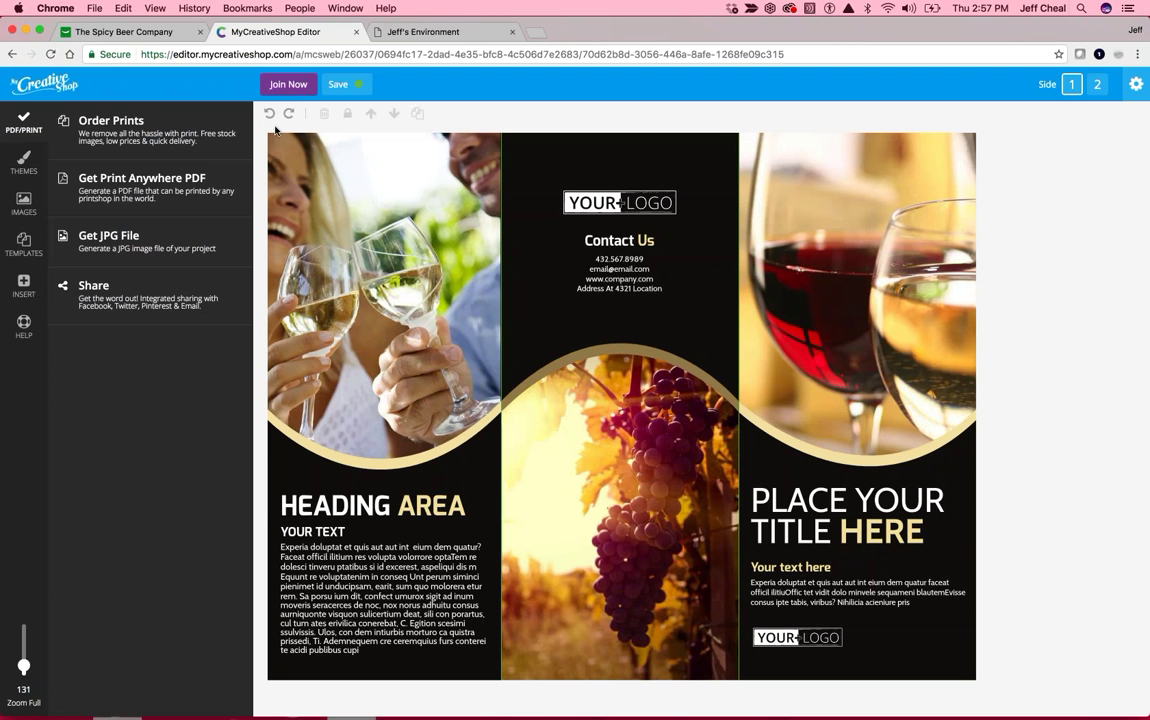
mouse_move(1138, 700)
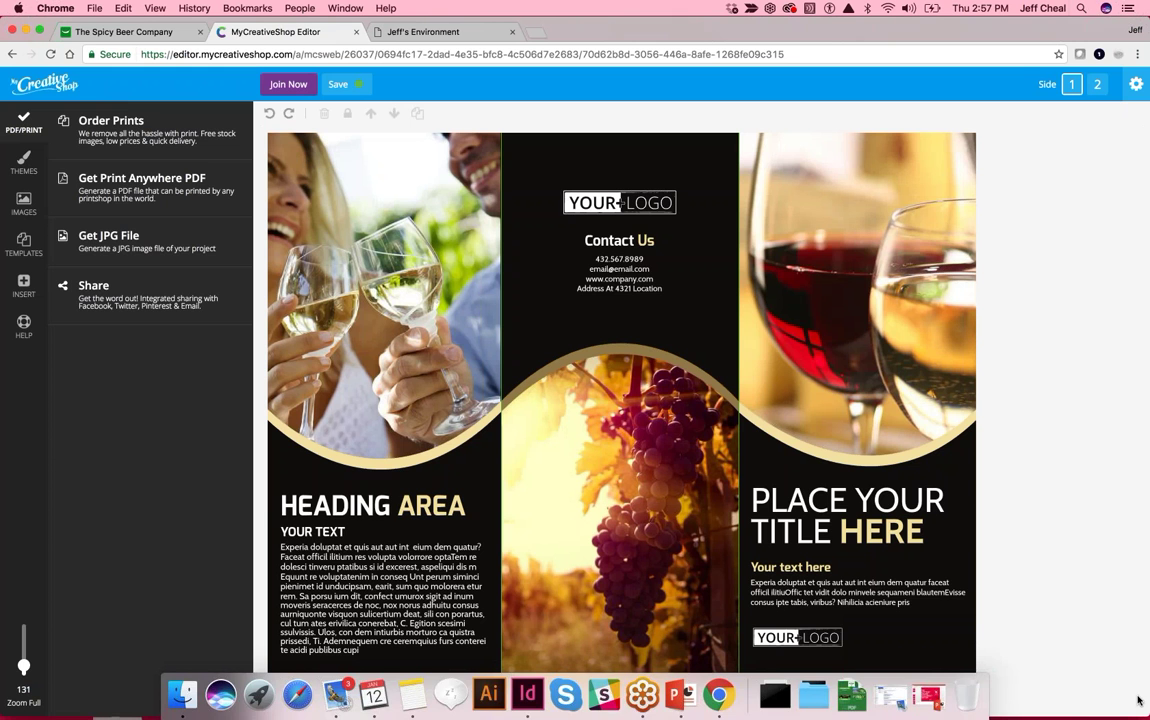
click(113, 33)
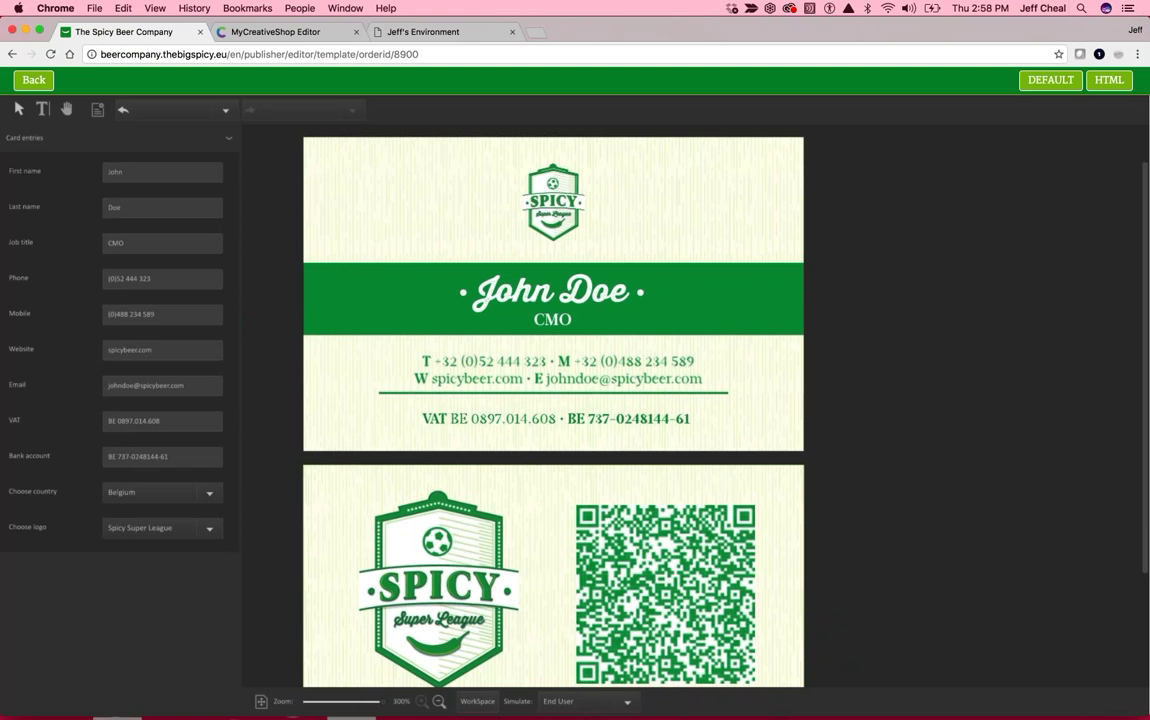
click(277, 32)
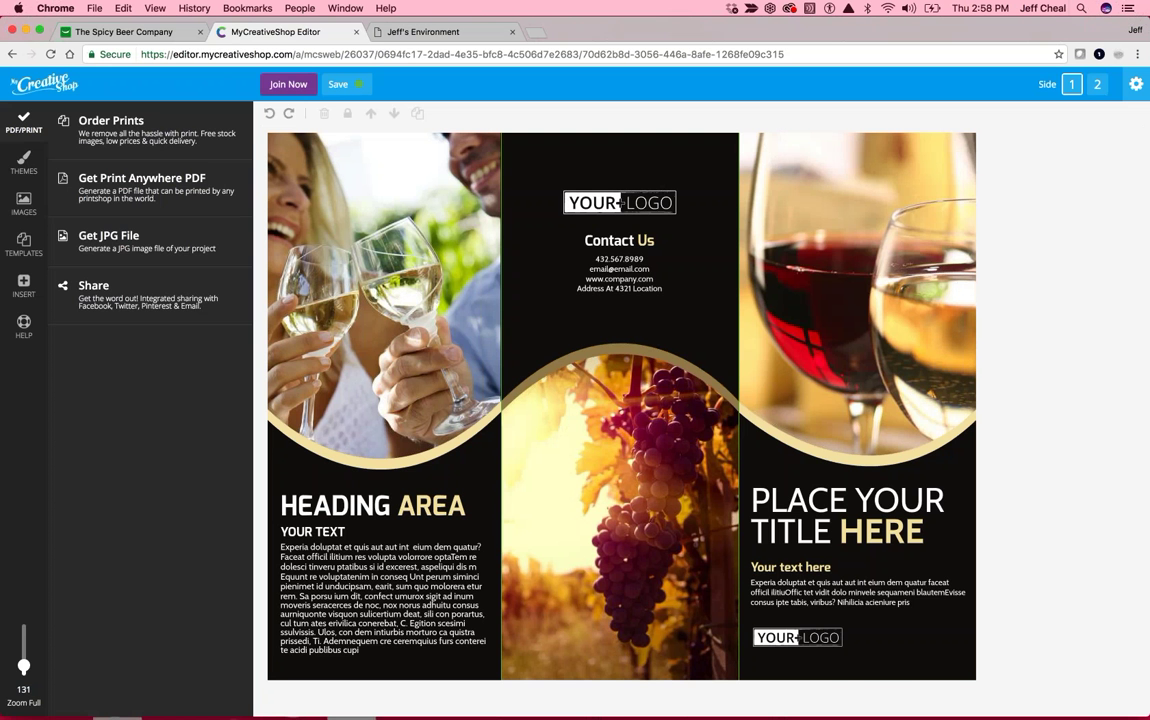
click(155, 32)
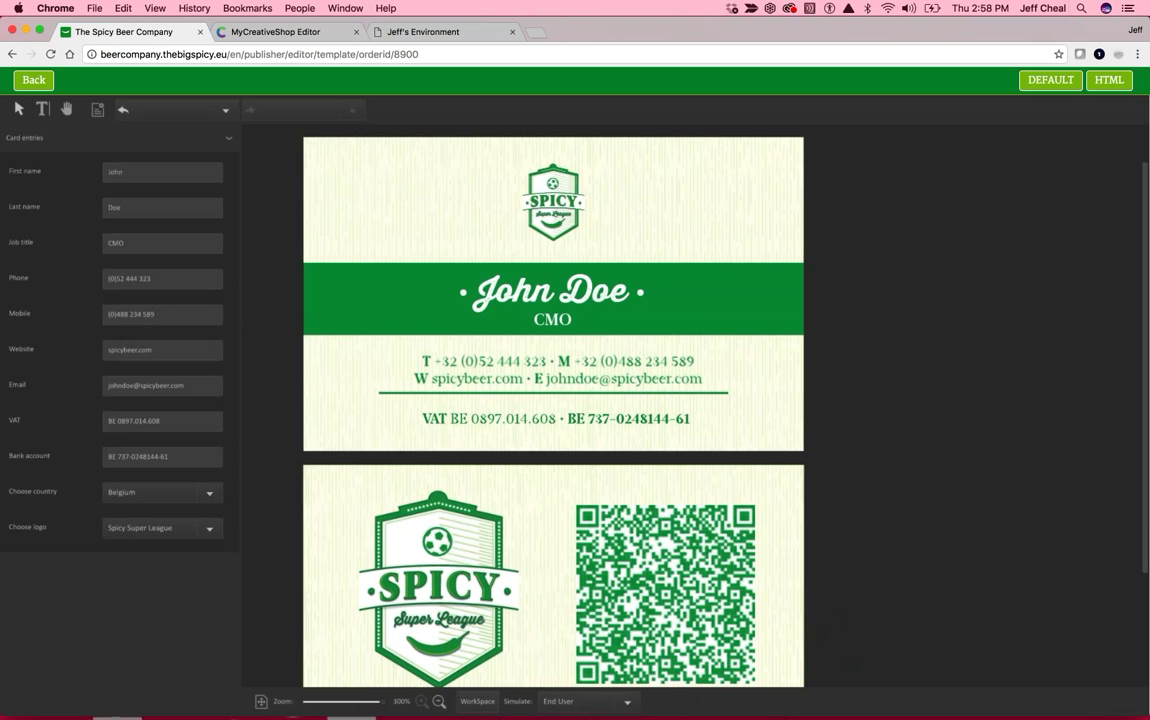
click(259, 34)
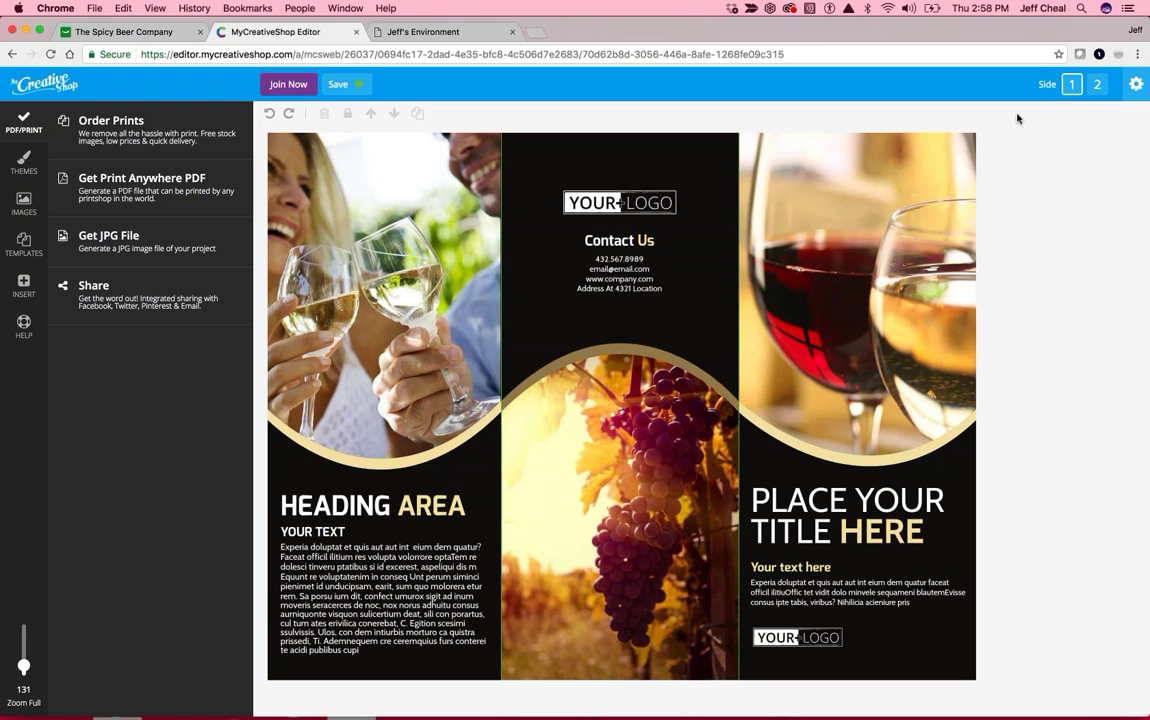
click(1097, 84)
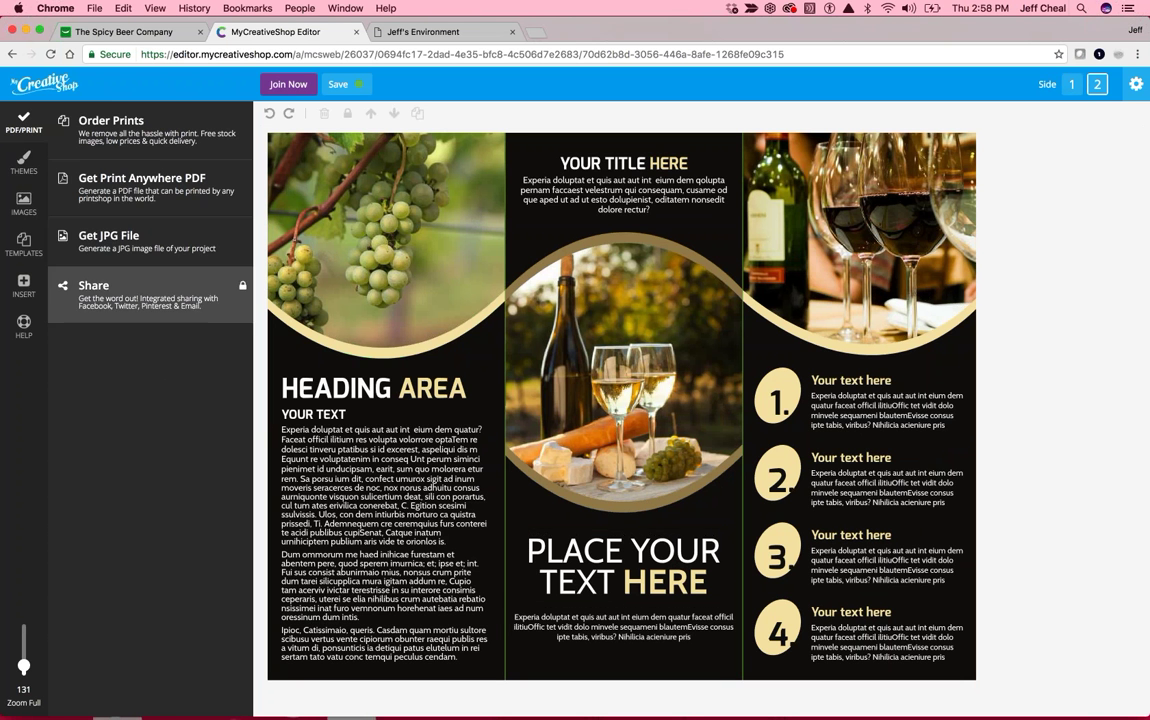
Step: Insert a text box at the bottom of the brochure's middle panel, then return to the CHILI tab
click(25, 285)
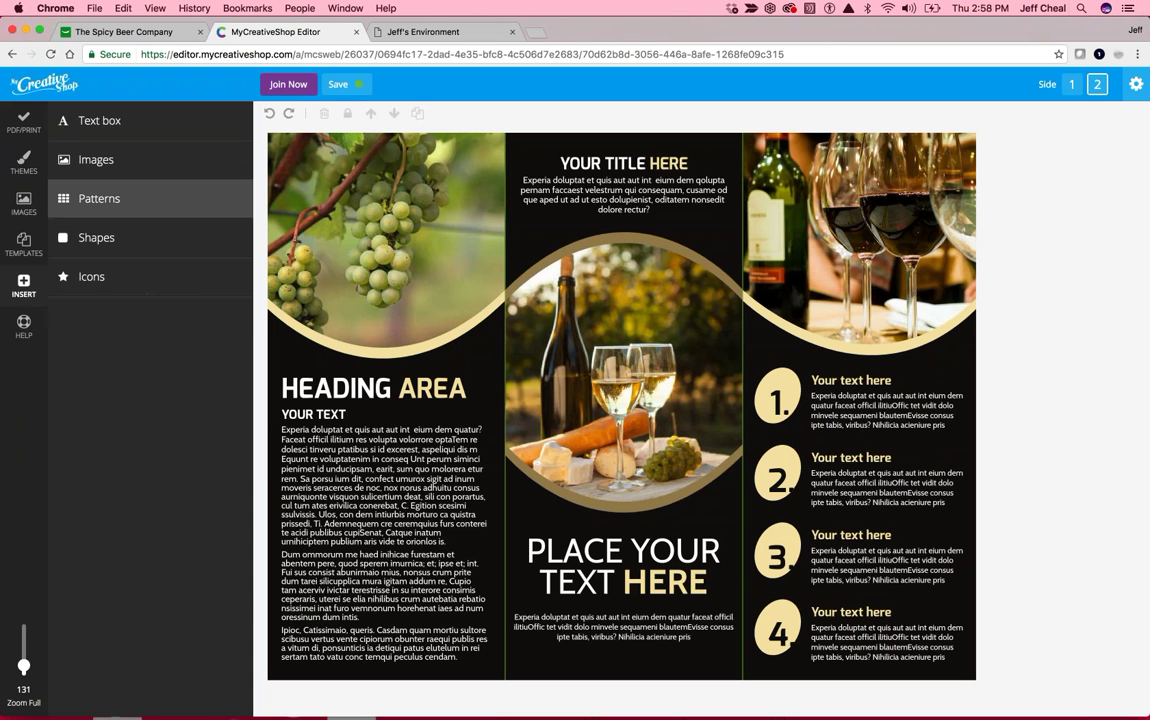
click(113, 131)
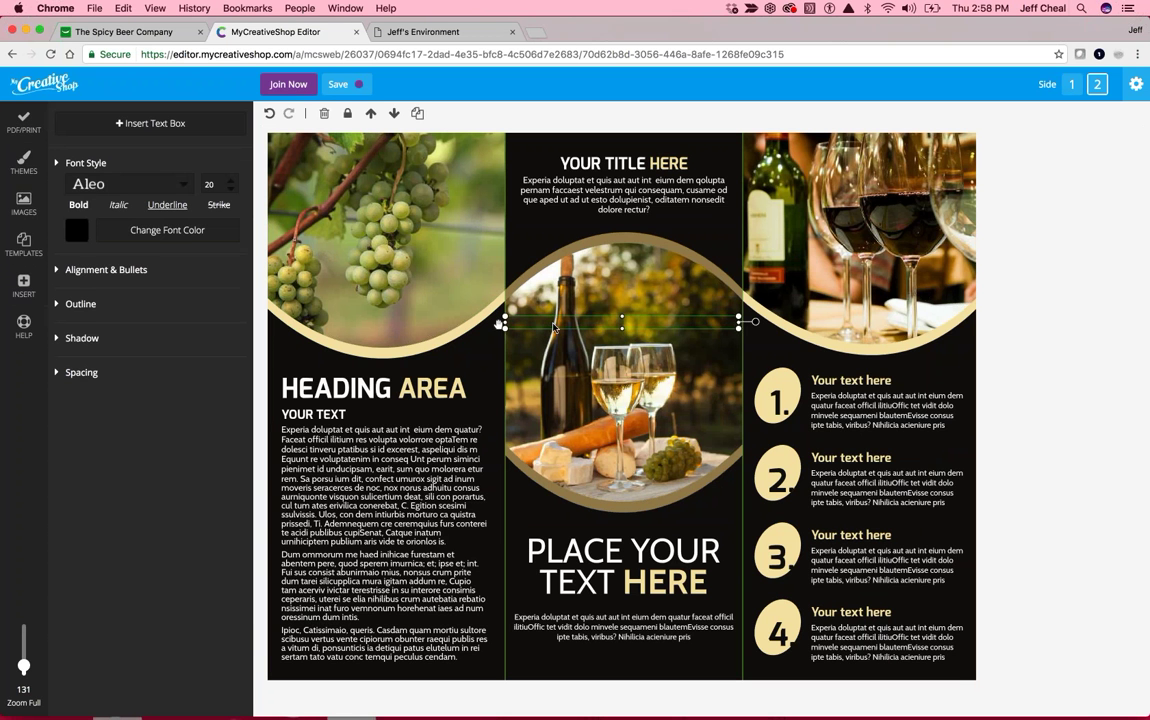
drag(497, 324, 727, 375)
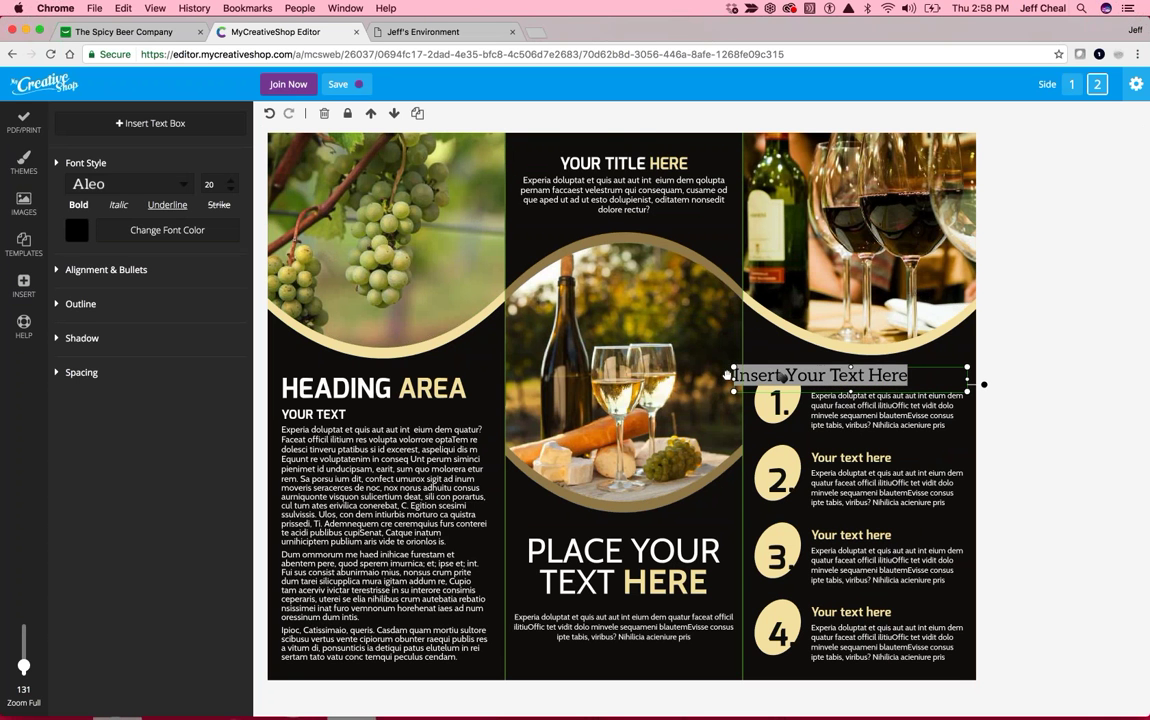
click(727, 375)
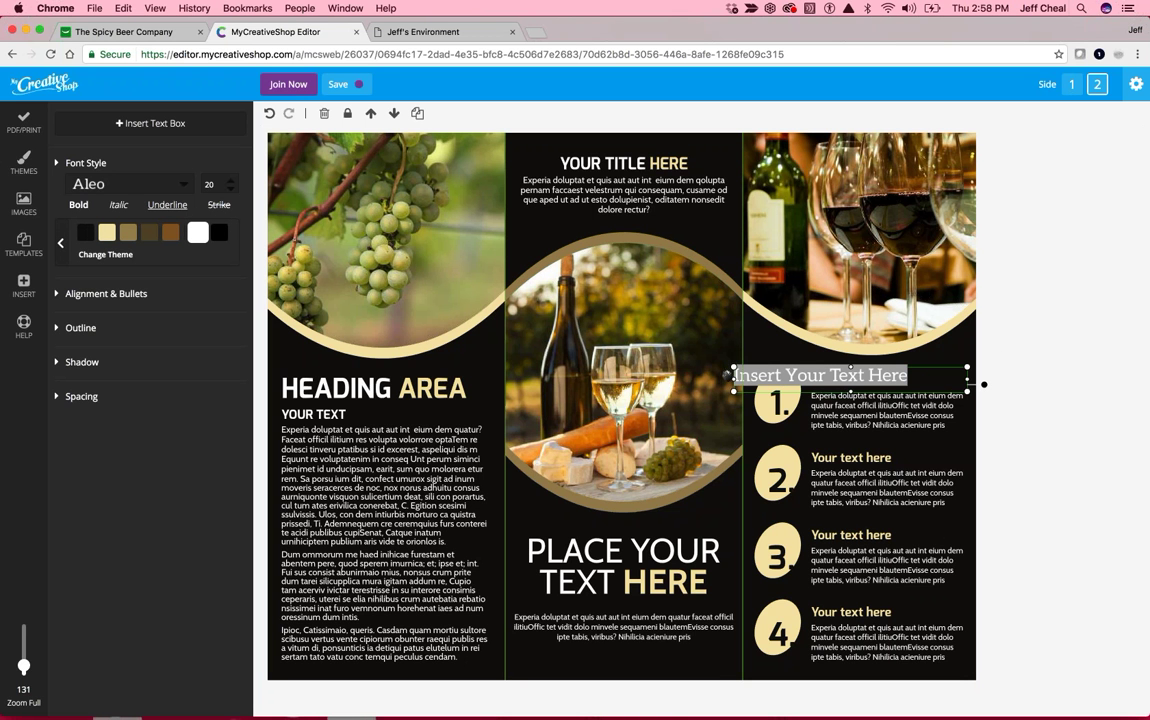
drag(728, 375, 505, 682)
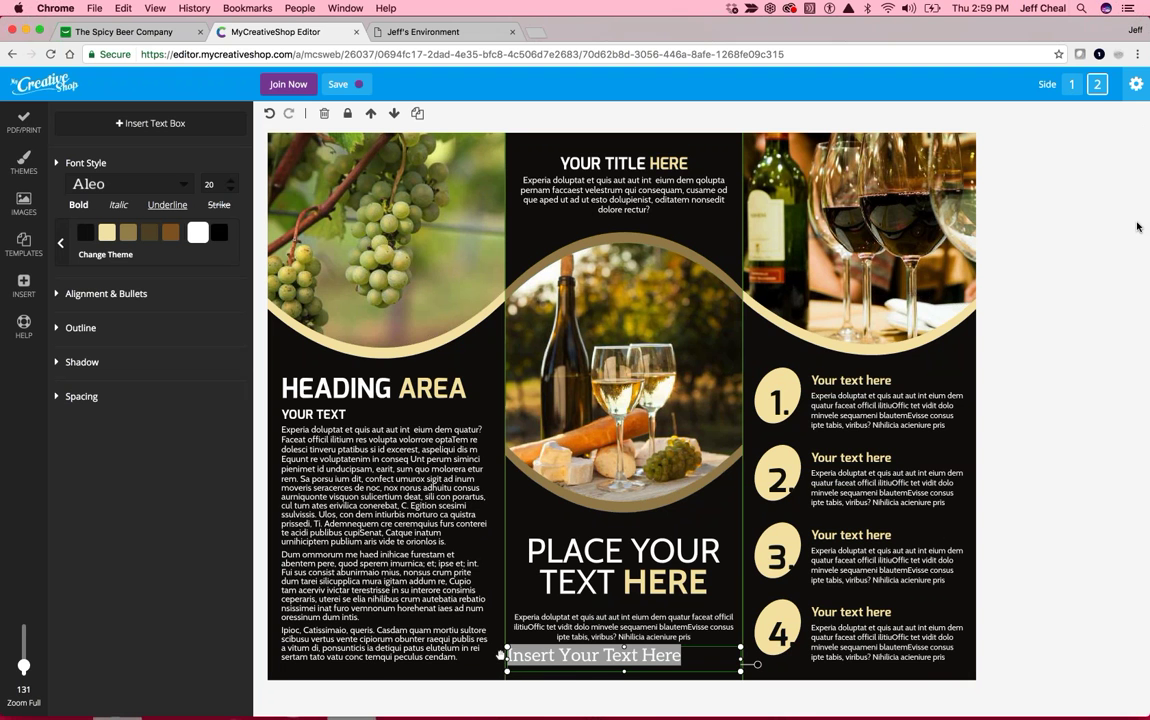
click(400, 33)
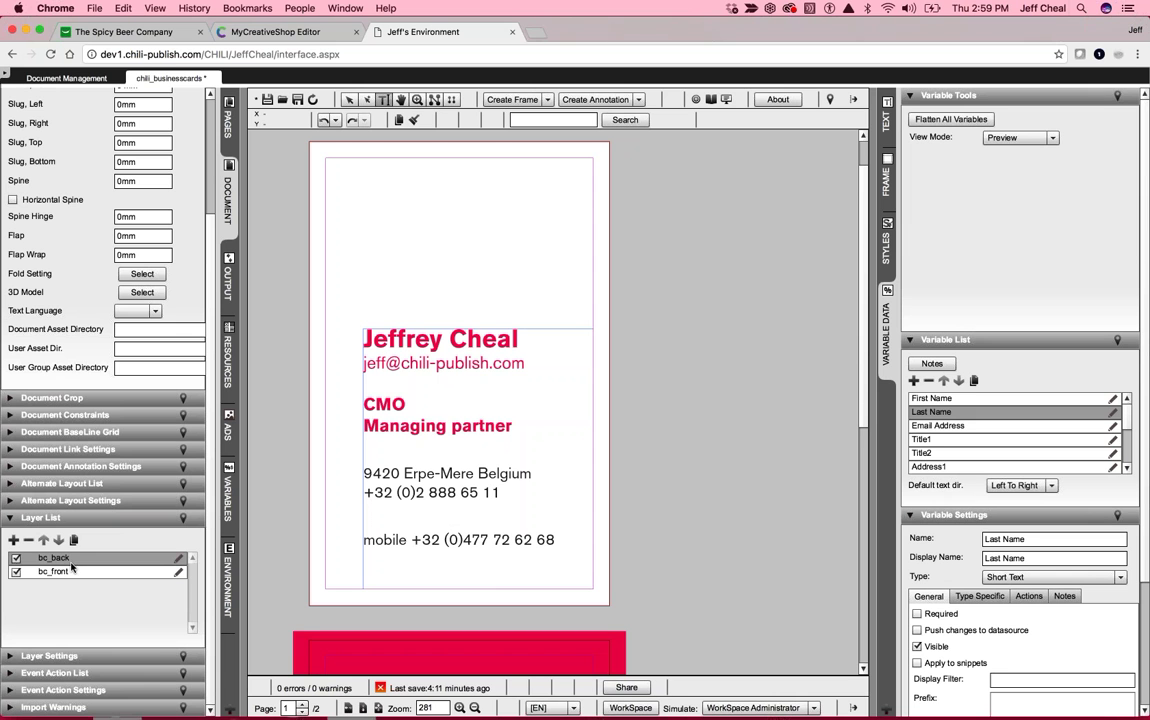
click(16, 559)
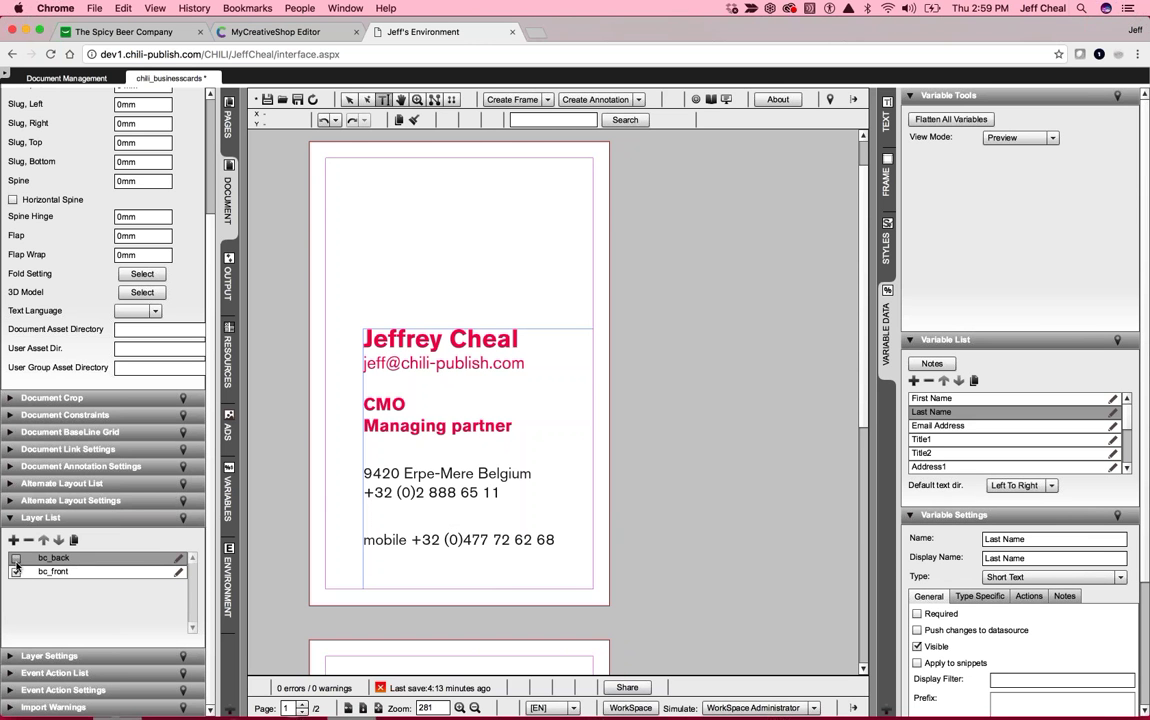
click(16, 560)
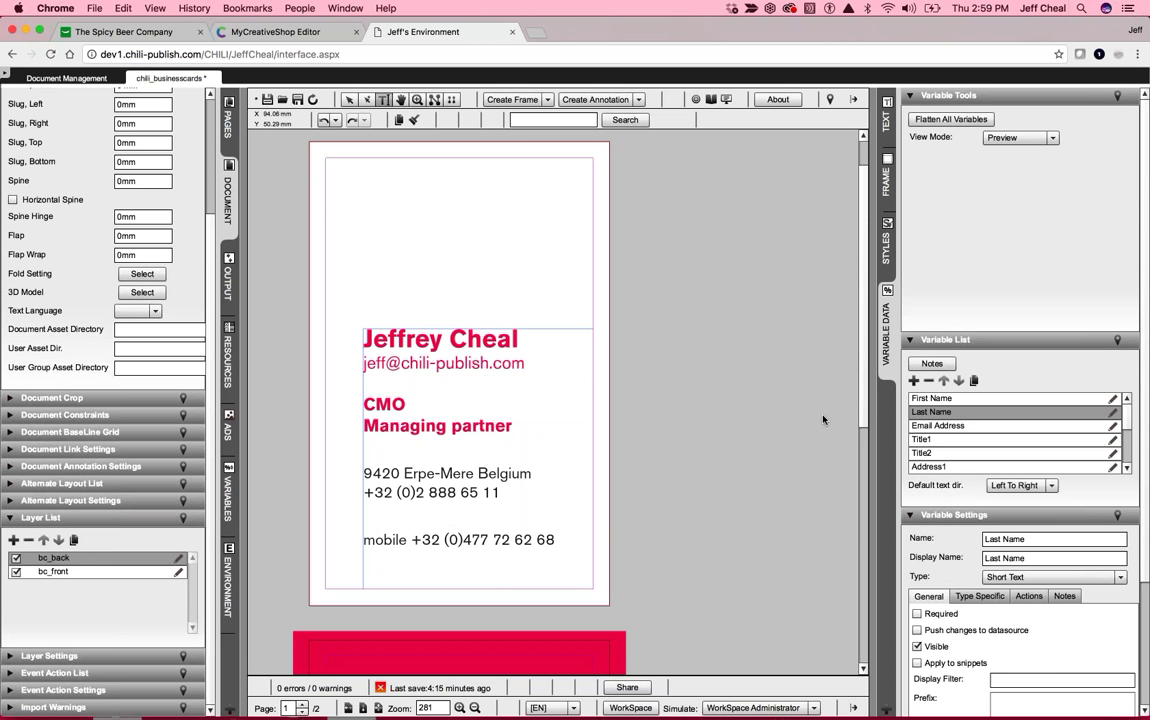
click(349, 99)
click(493, 372)
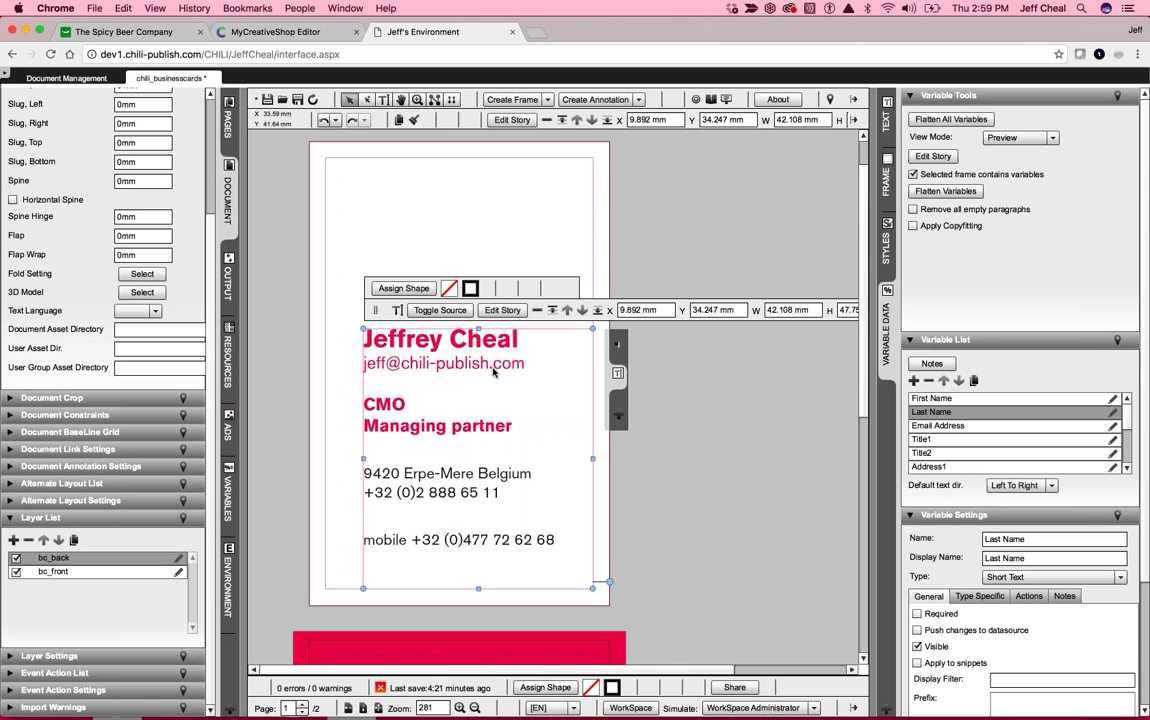
click(41, 572)
click(43, 540)
click(58, 540)
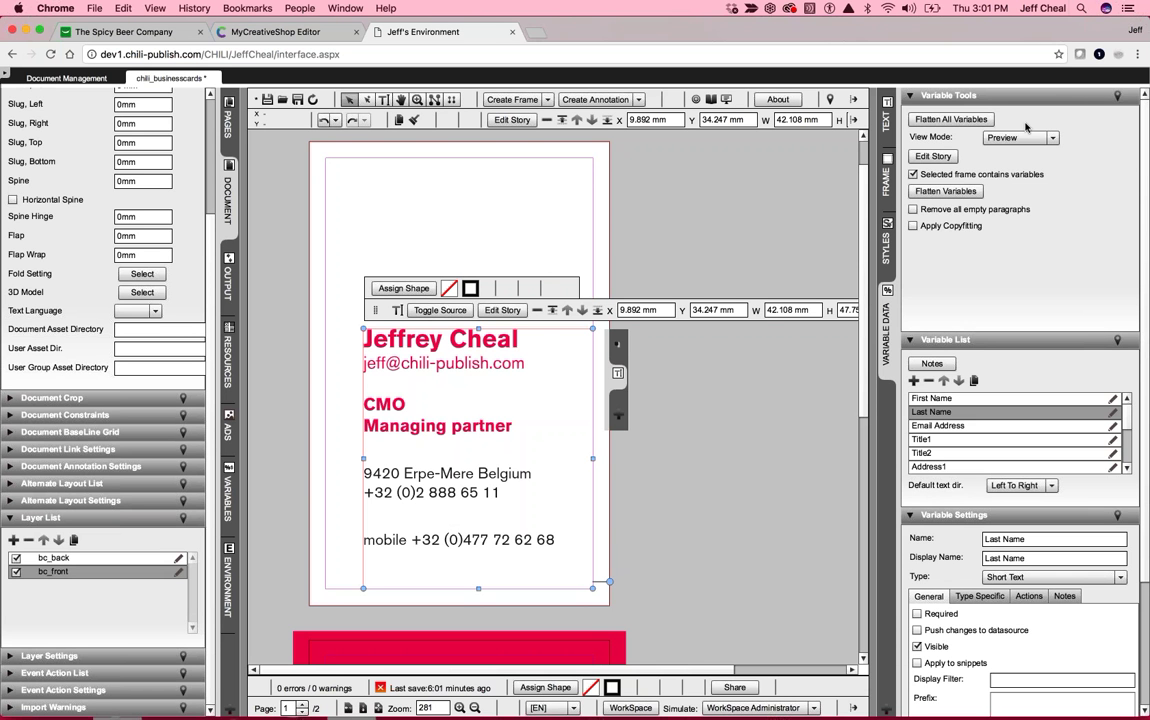
click(912, 226)
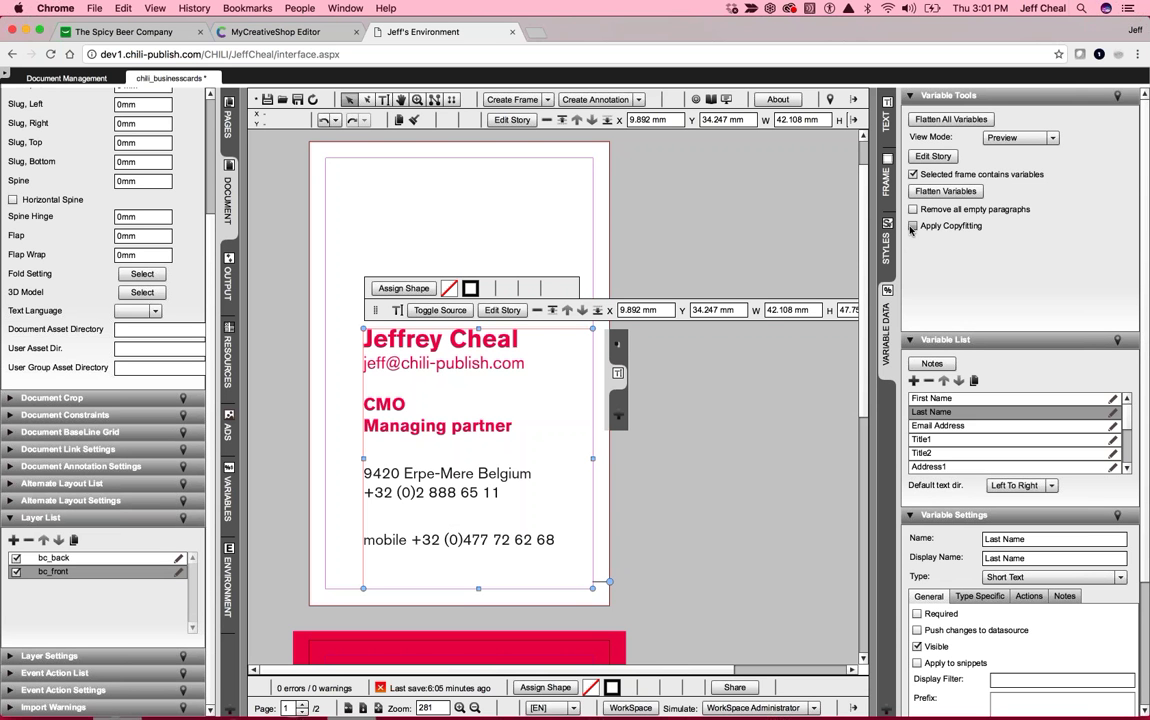